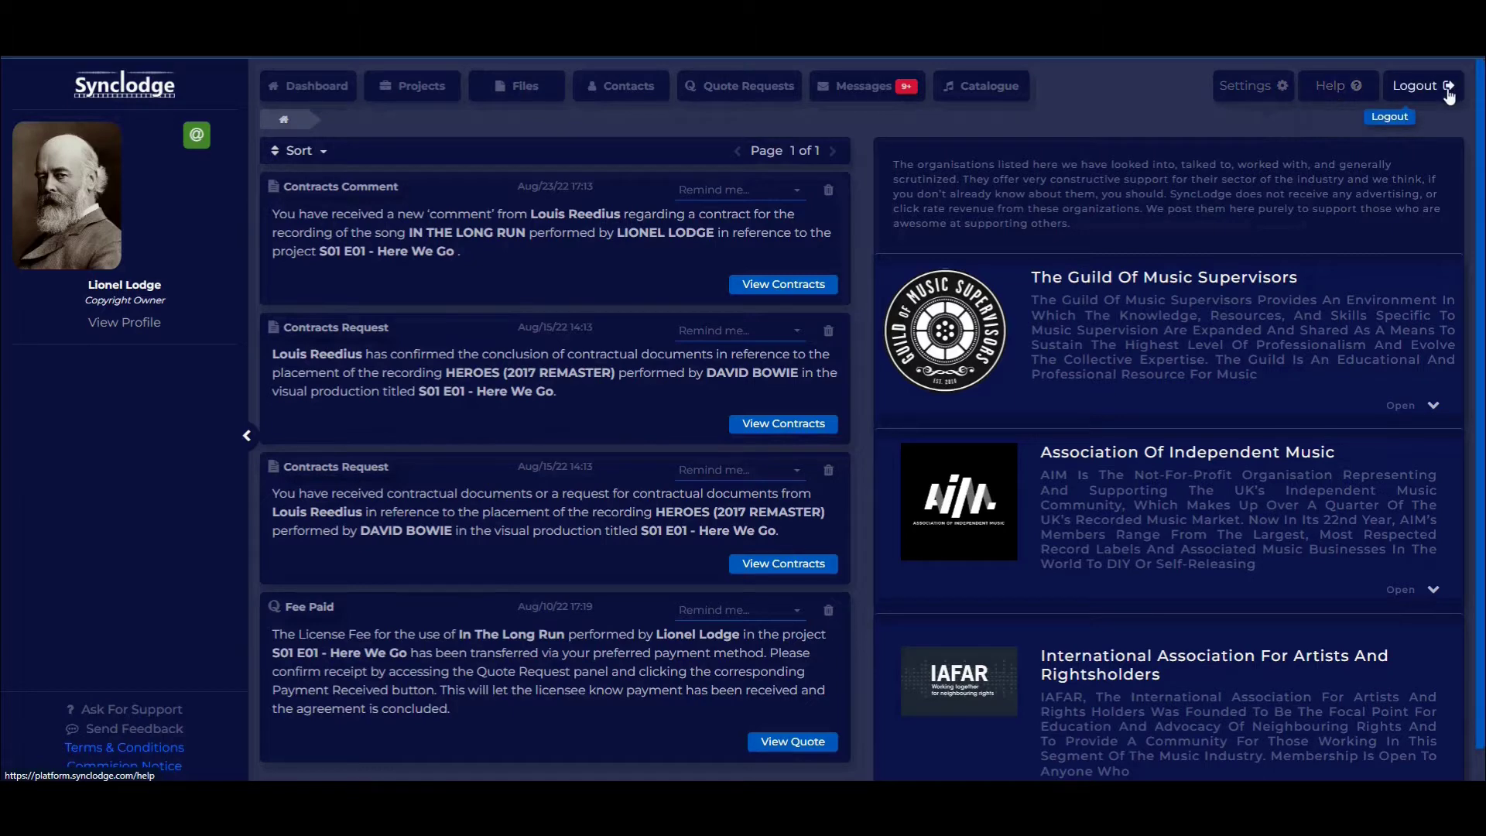
Step: Look through the stored files, the contacts list and both pages of quote requests
{"action": "left_click", "coordinate": [516, 87]}
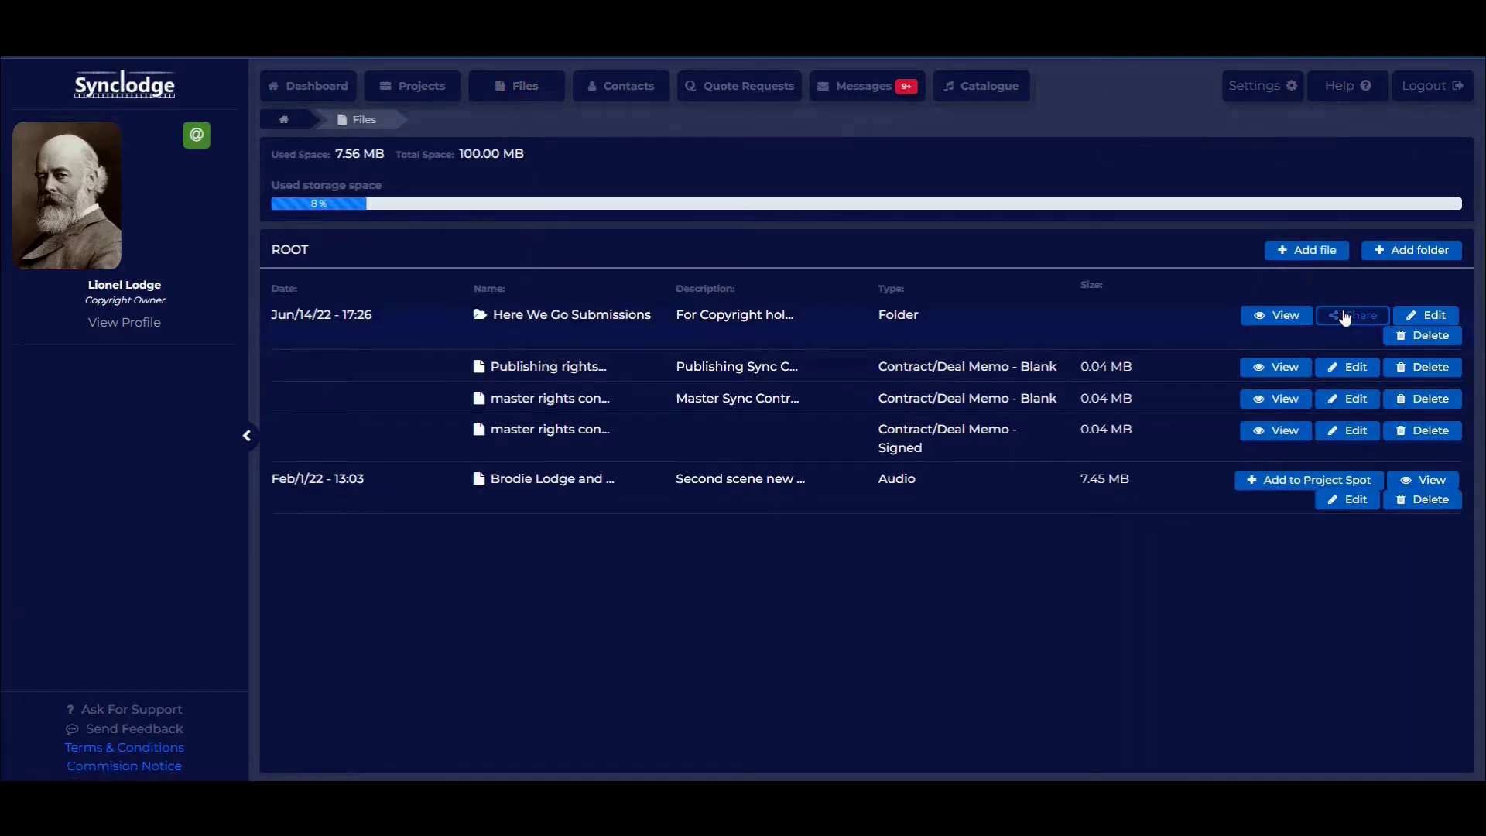
{"action": "left_click", "coordinate": [614, 82]}
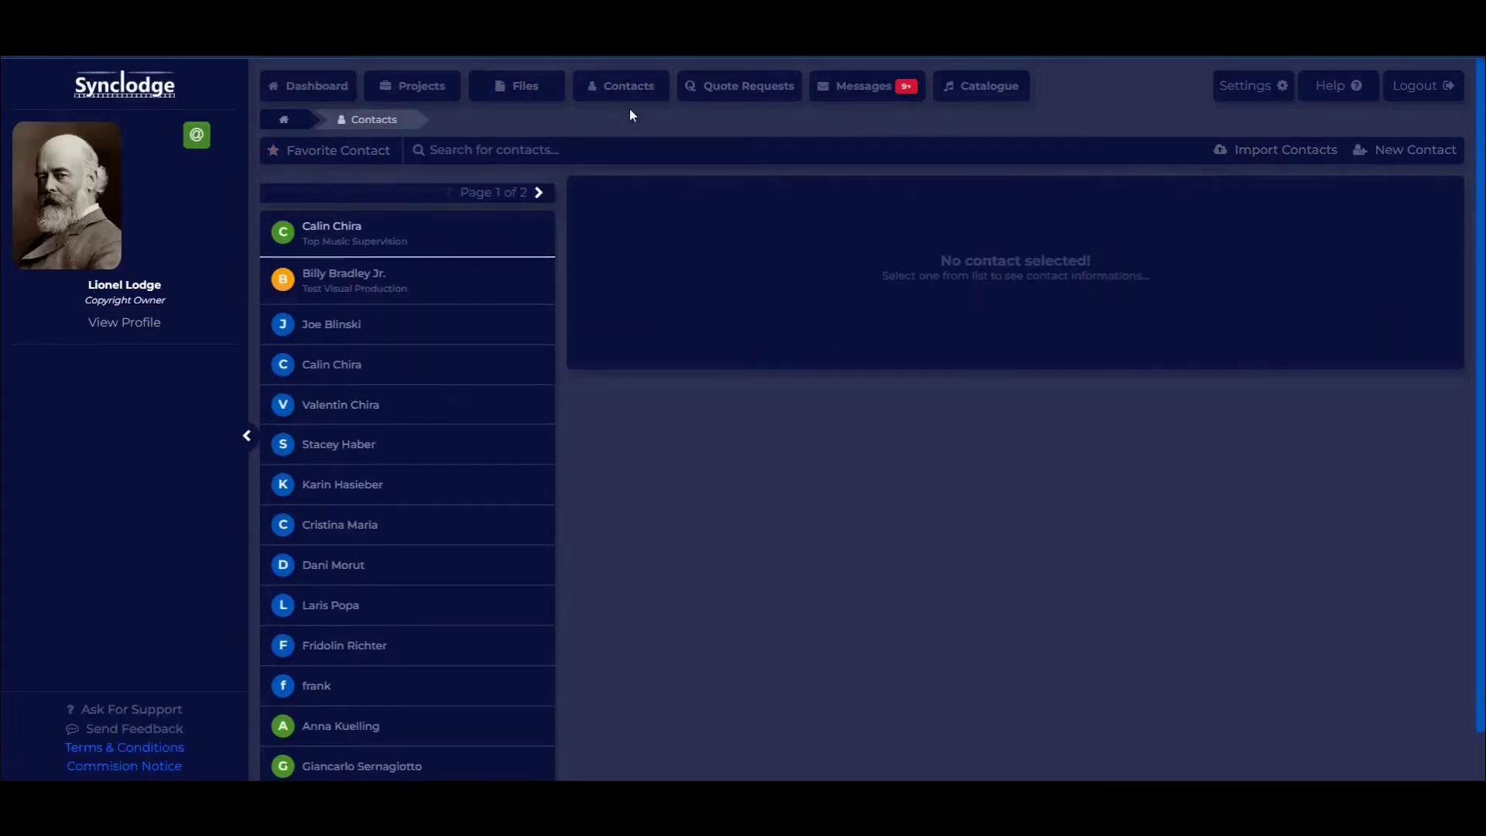
{"action": "left_click", "coordinate": [749, 92]}
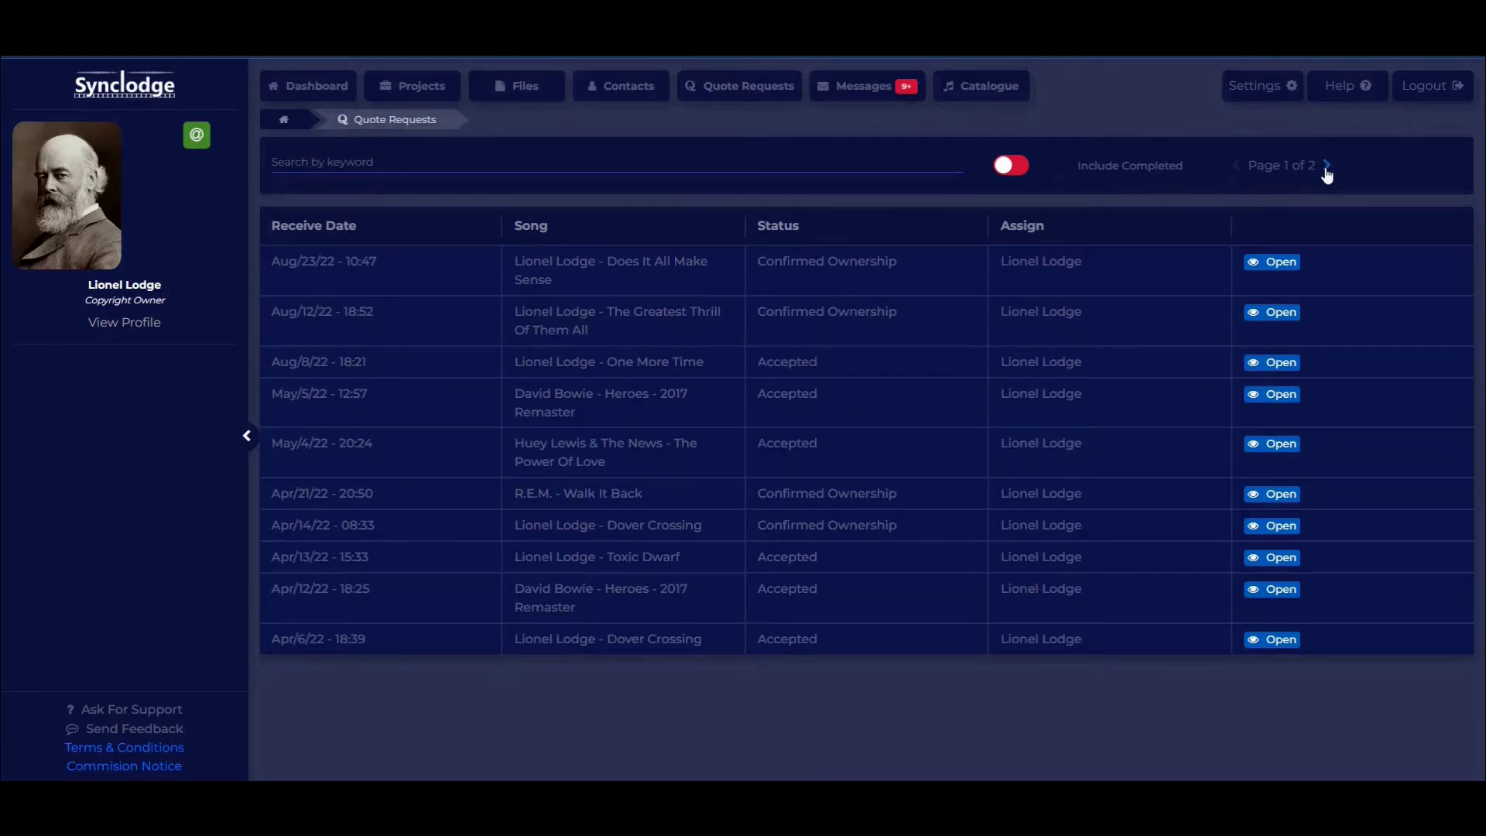
{"action": "left_click", "coordinate": [1327, 167]}
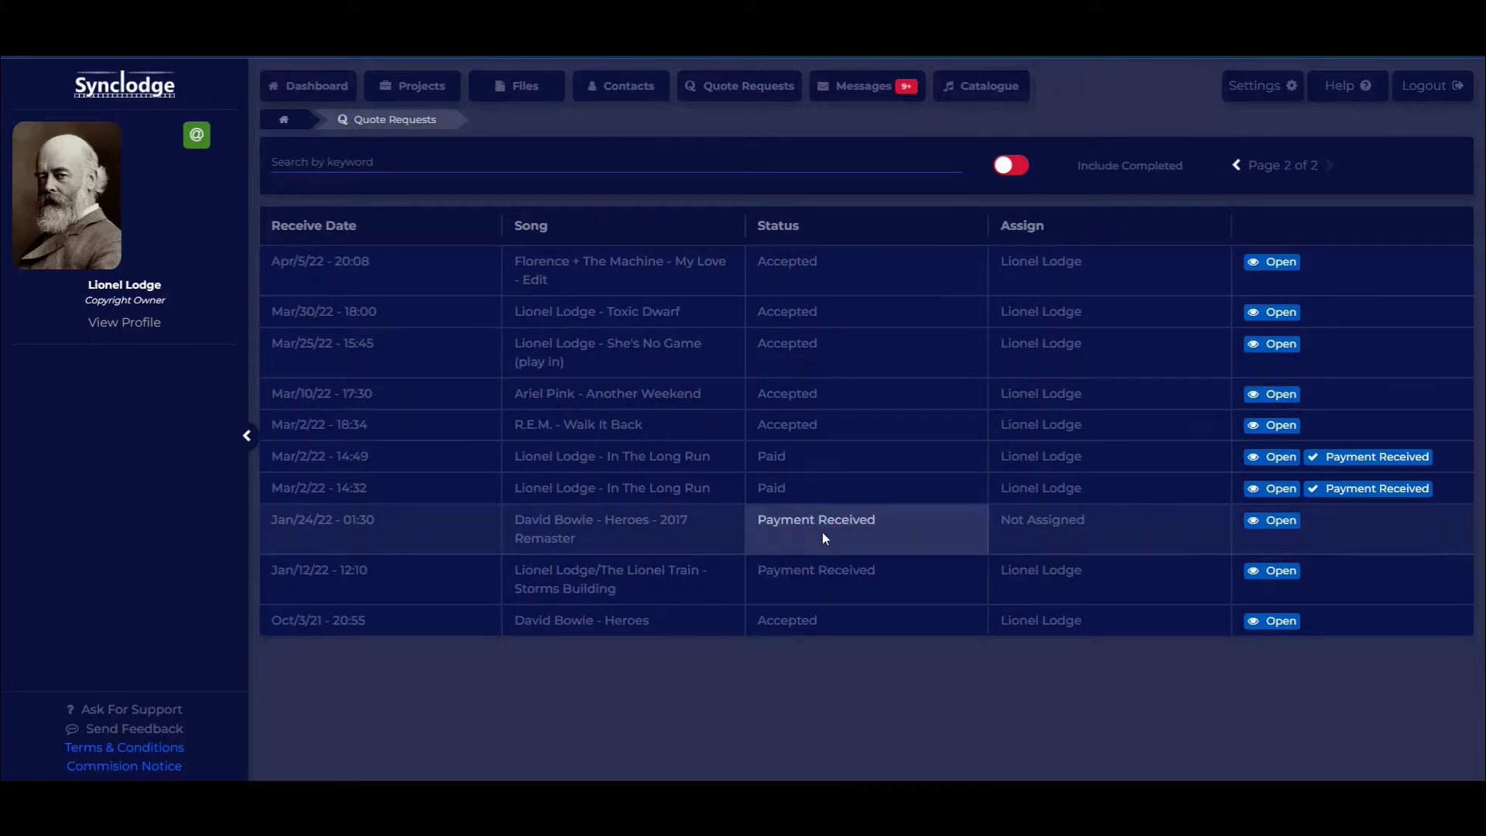
Step: Start a new project communication message for the Runway project and view its available recipients
{"action": "left_click", "coordinate": [830, 87]}
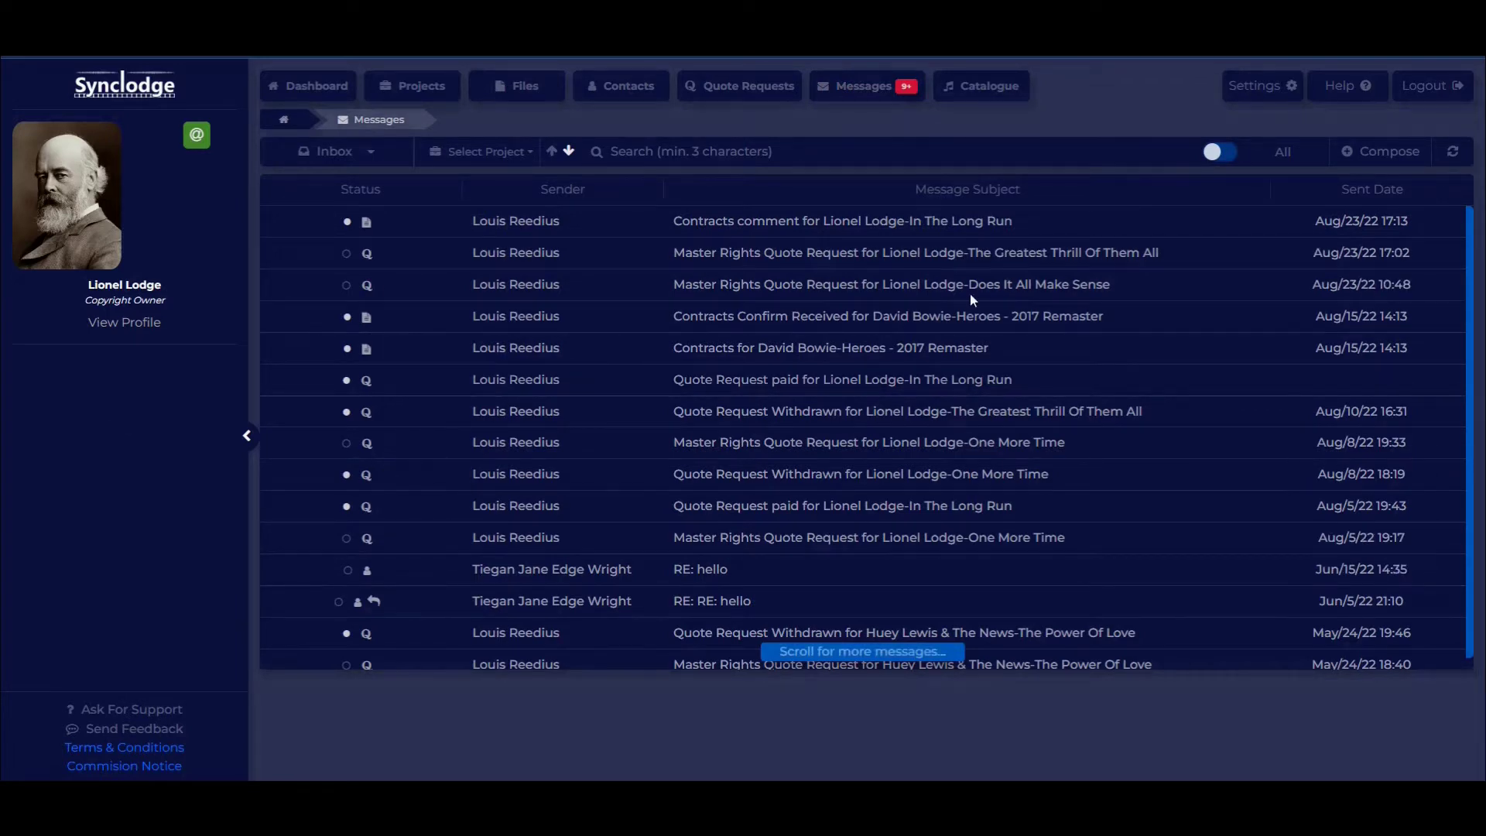
{"action": "left_click", "coordinate": [1369, 150]}
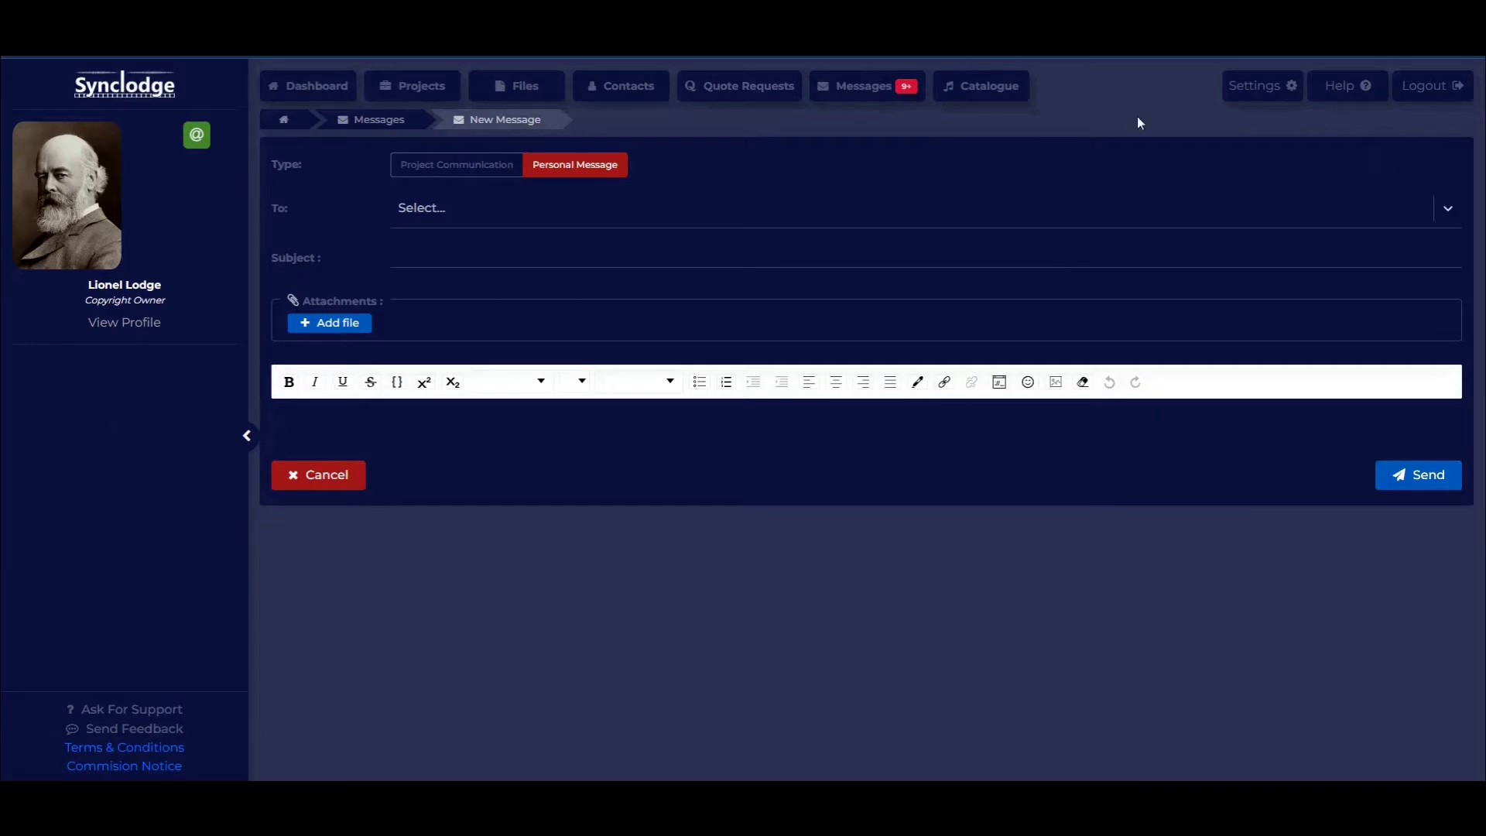
{"action": "left_click", "coordinate": [462, 205]}
{"action": "left_click", "coordinate": [346, 185]}
{"action": "left_click", "coordinate": [447, 168]}
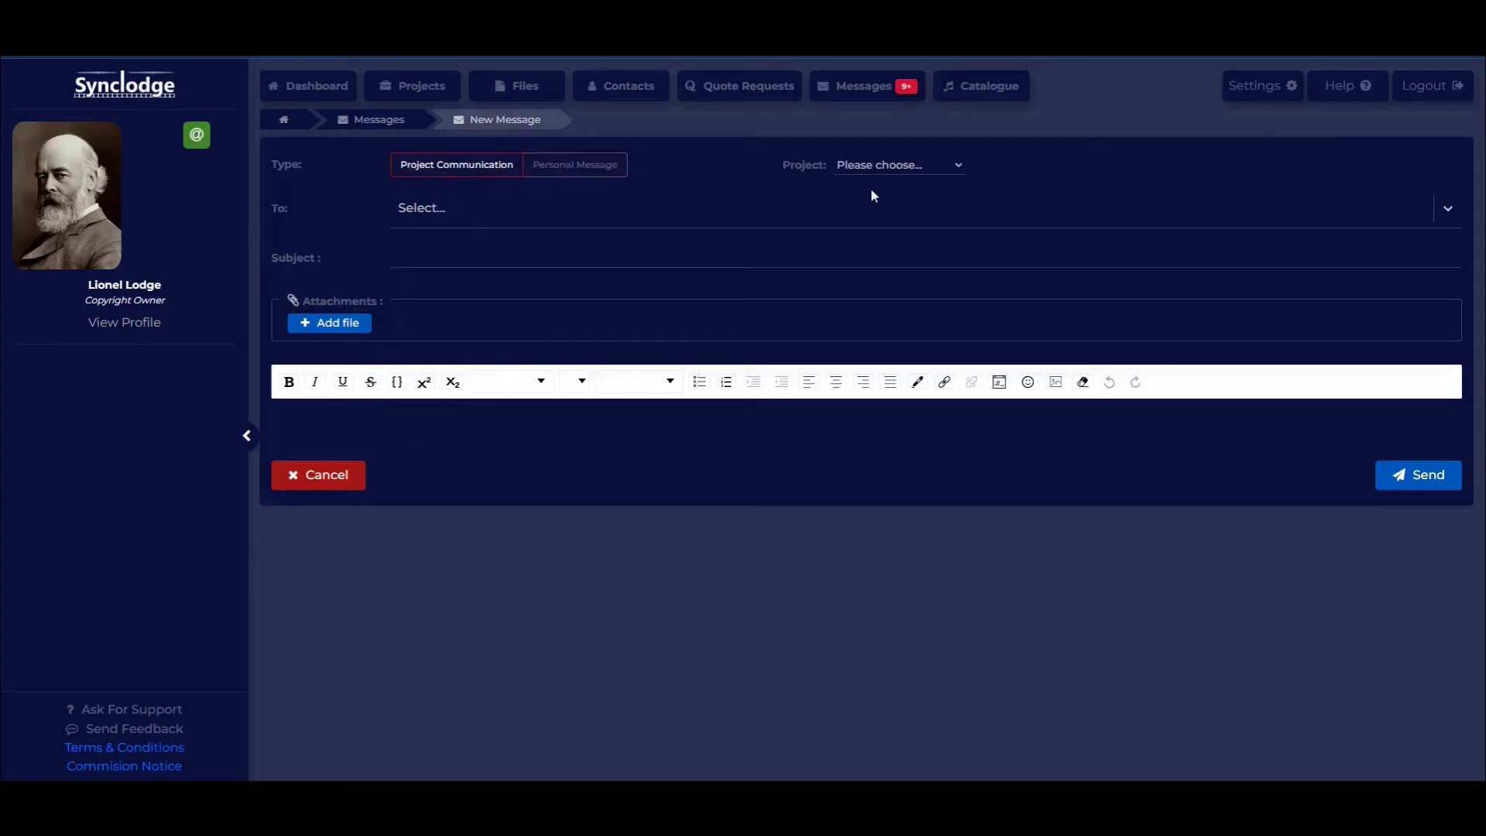
{"action": "left_click", "coordinate": [890, 168]}
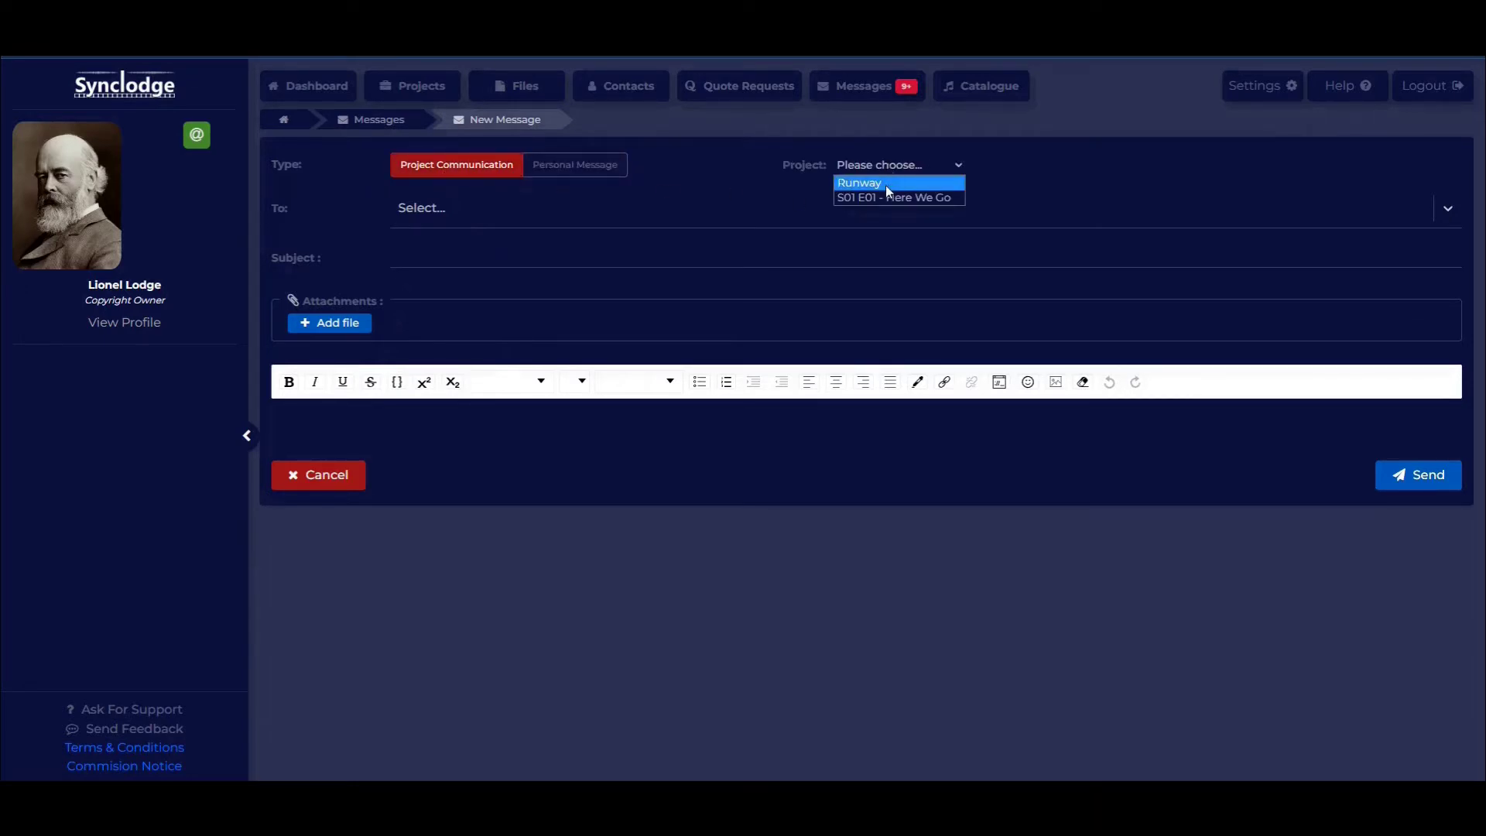
{"action": "left_click", "coordinate": [885, 184]}
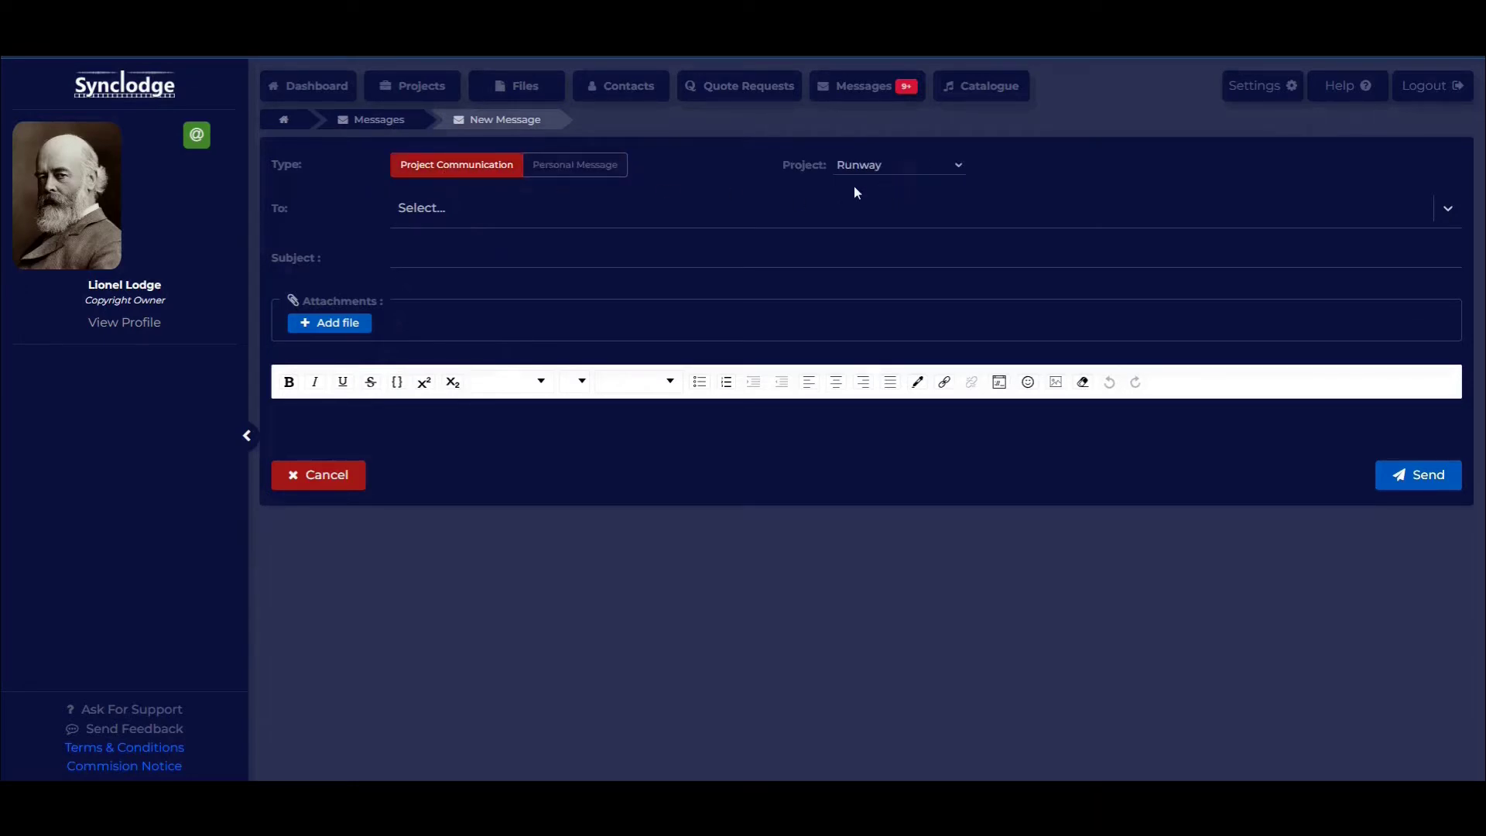
{"action": "left_click", "coordinate": [427, 209]}
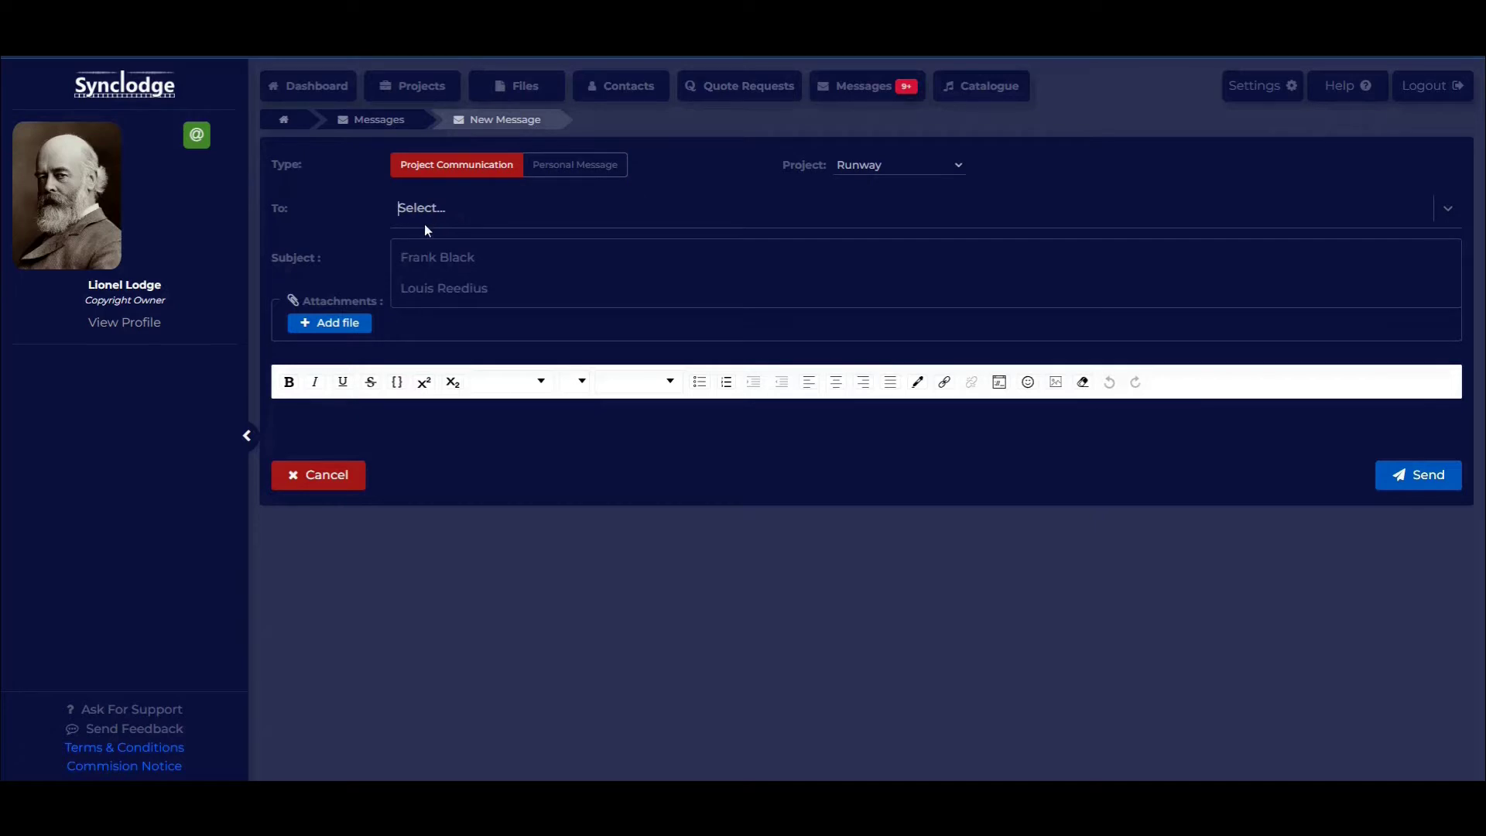
{"action": "left_click", "coordinate": [721, 186]}
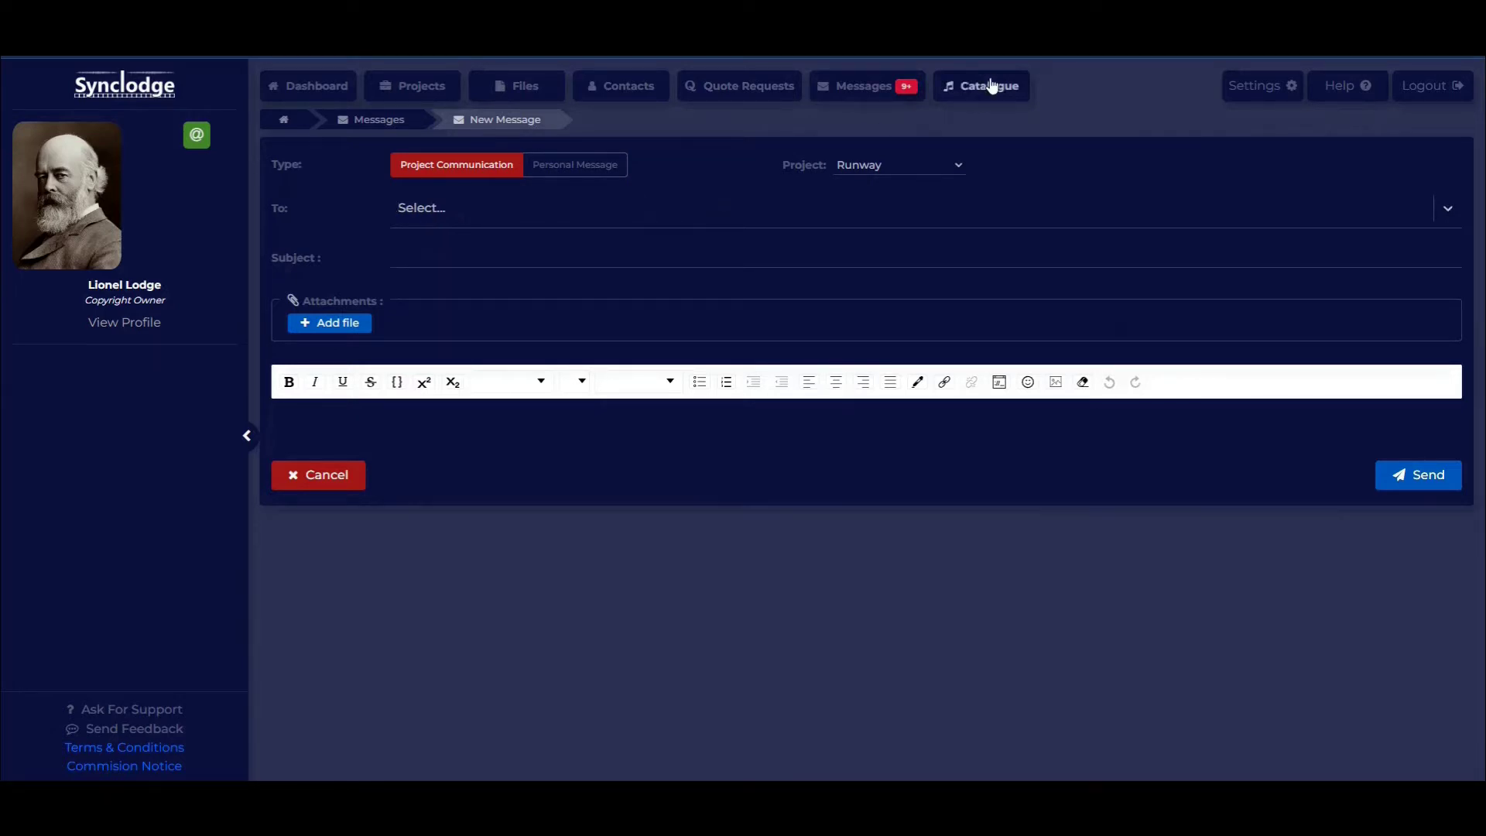
Step: Browse the catalogue's registered recordings and its list of works
{"action": "left_click", "coordinate": [991, 85]}
{"action": "scroll", "coordinate": [687, 353], "scroll_direction": "down", "scroll_amount": 2}
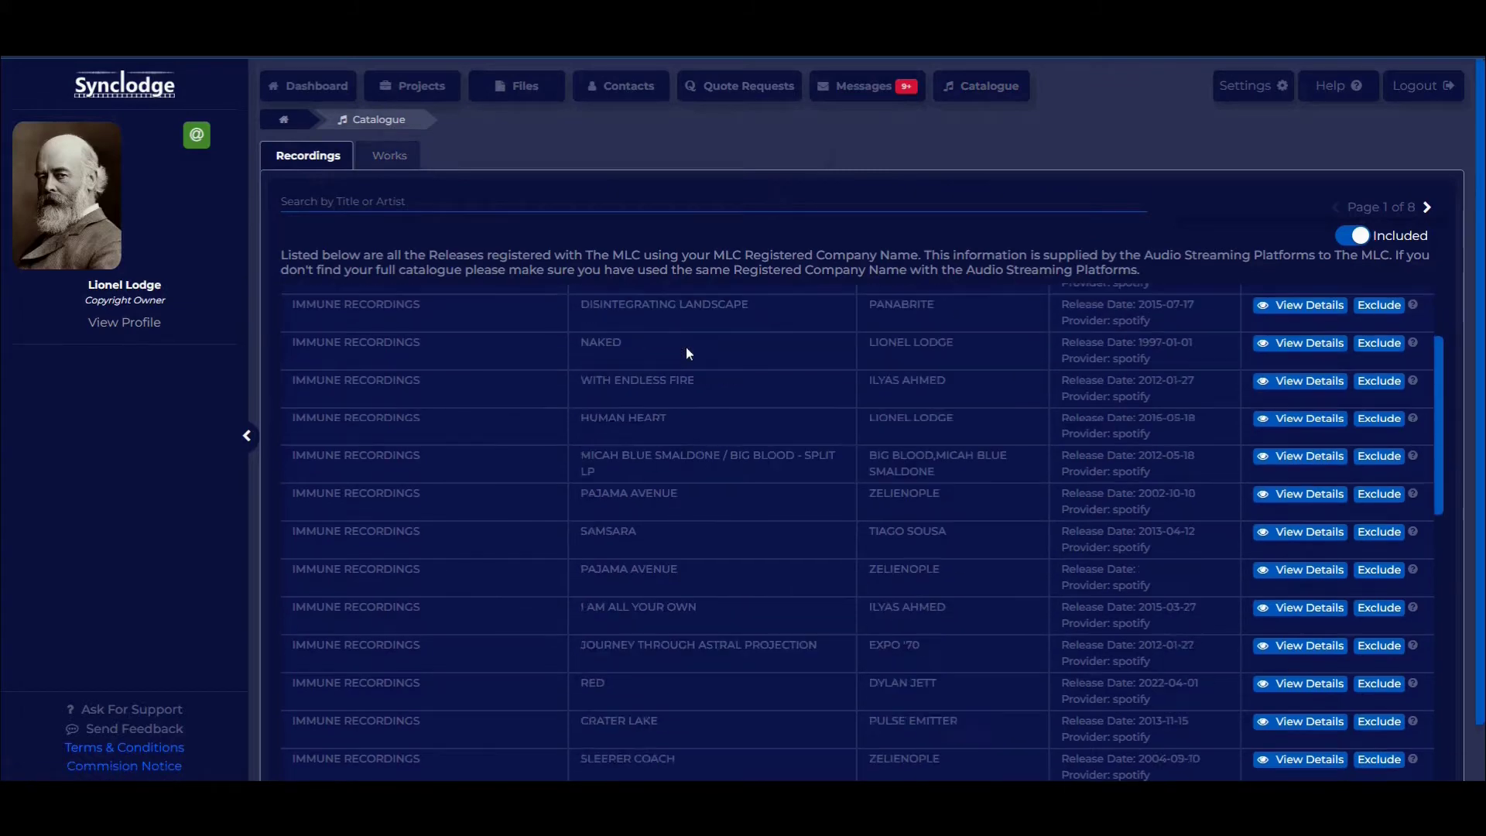
{"action": "scroll", "coordinate": [685, 347], "scroll_direction": "down", "scroll_amount": 10}
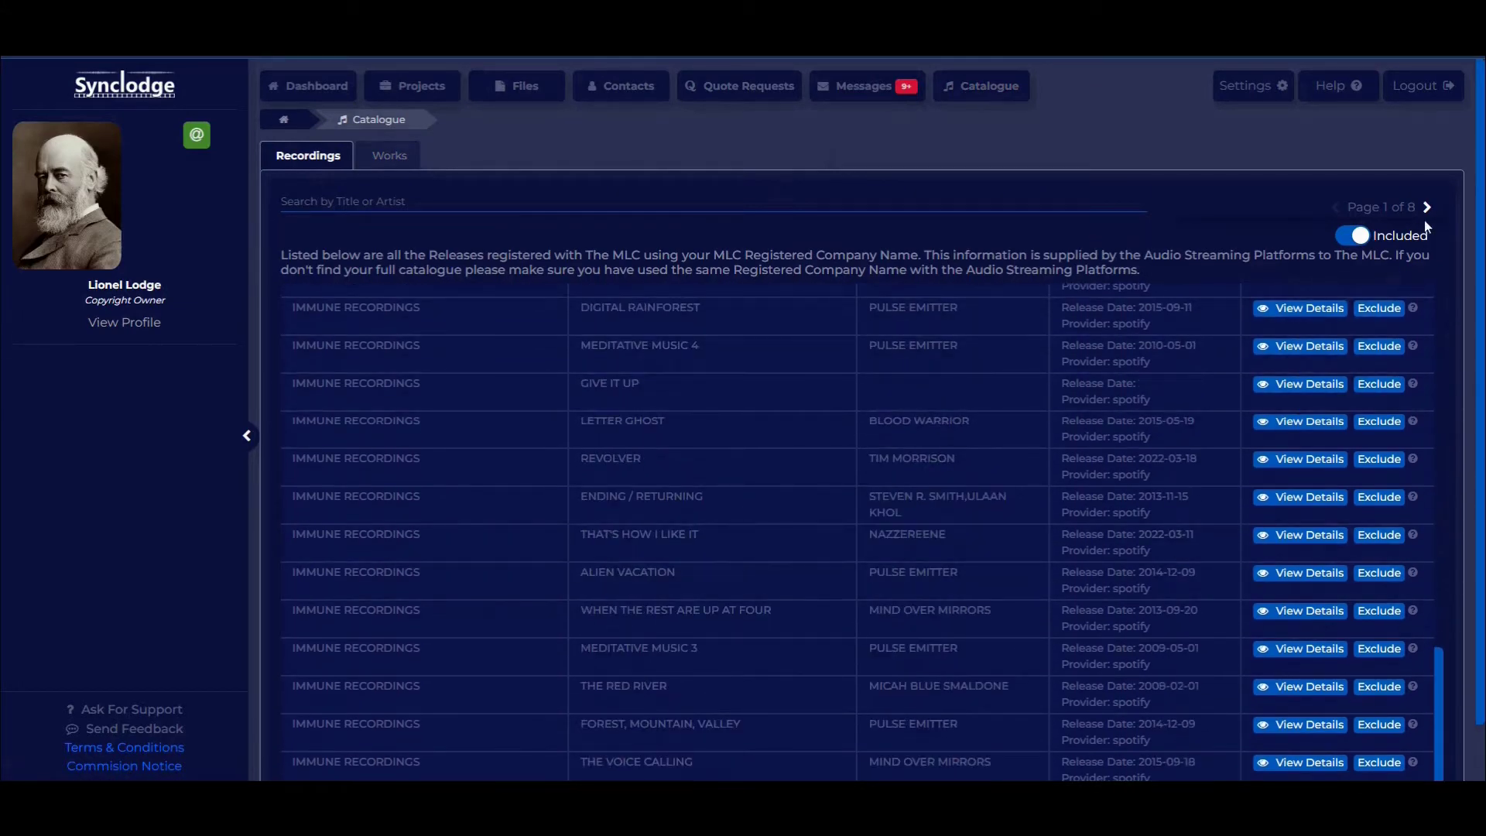
{"action": "left_click", "coordinate": [389, 156]}
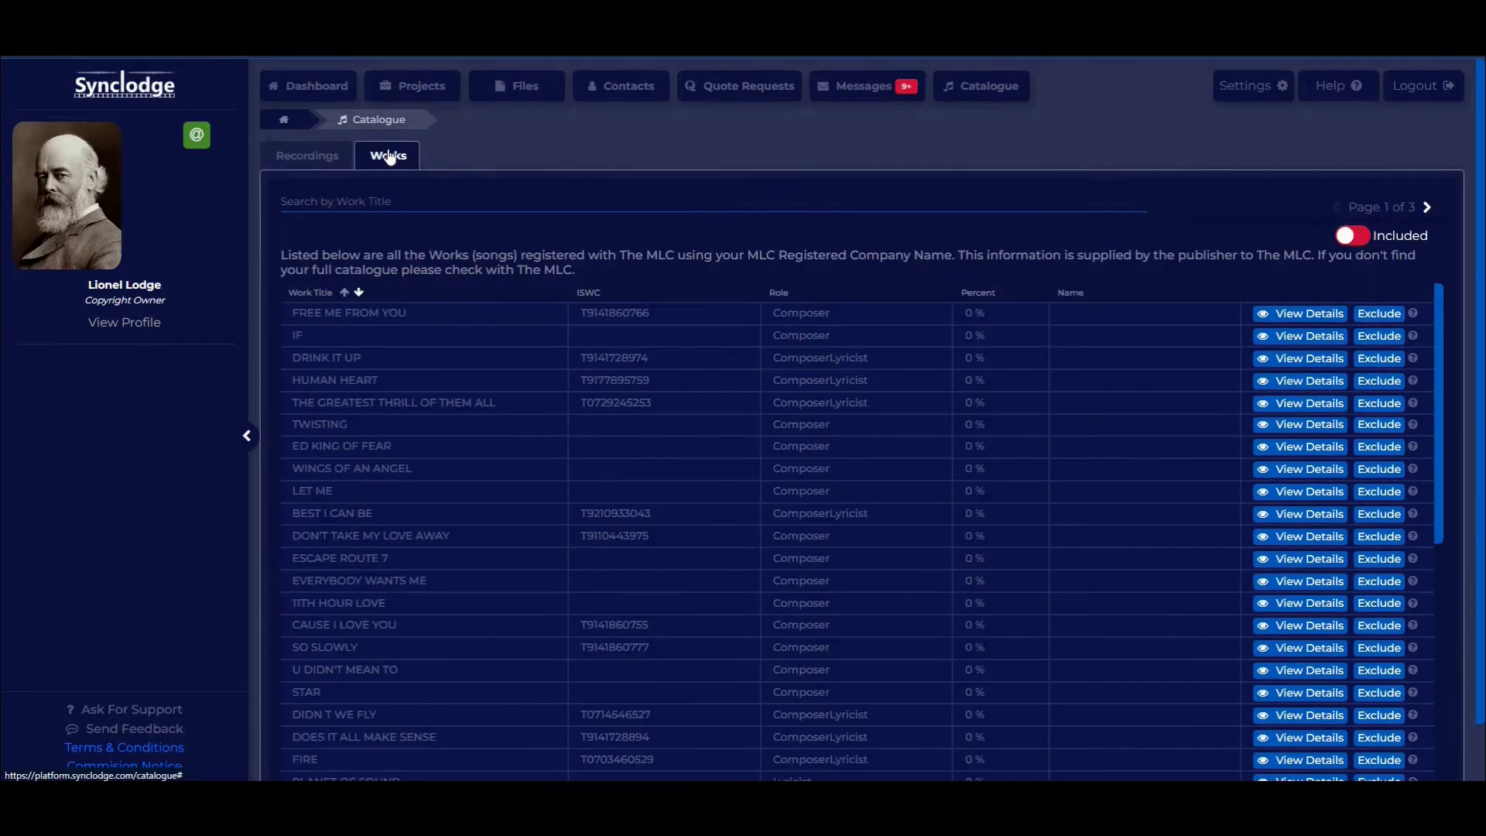
{"action": "scroll", "coordinate": [756, 420], "scroll_direction": "down", "scroll_amount": 10}
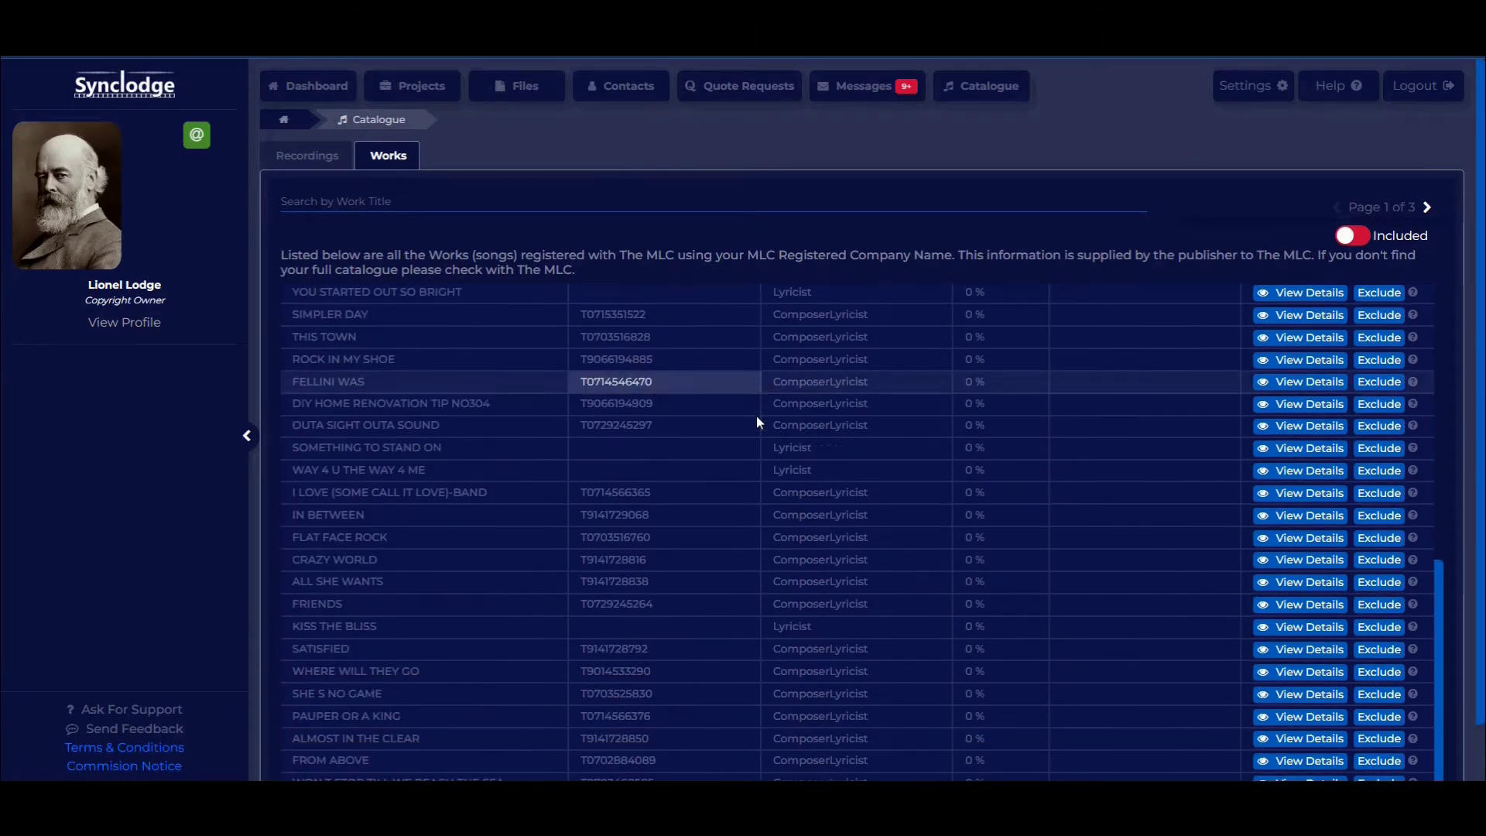
{"action": "scroll", "coordinate": [915, 394], "scroll_direction": "up", "scroll_amount": 10}
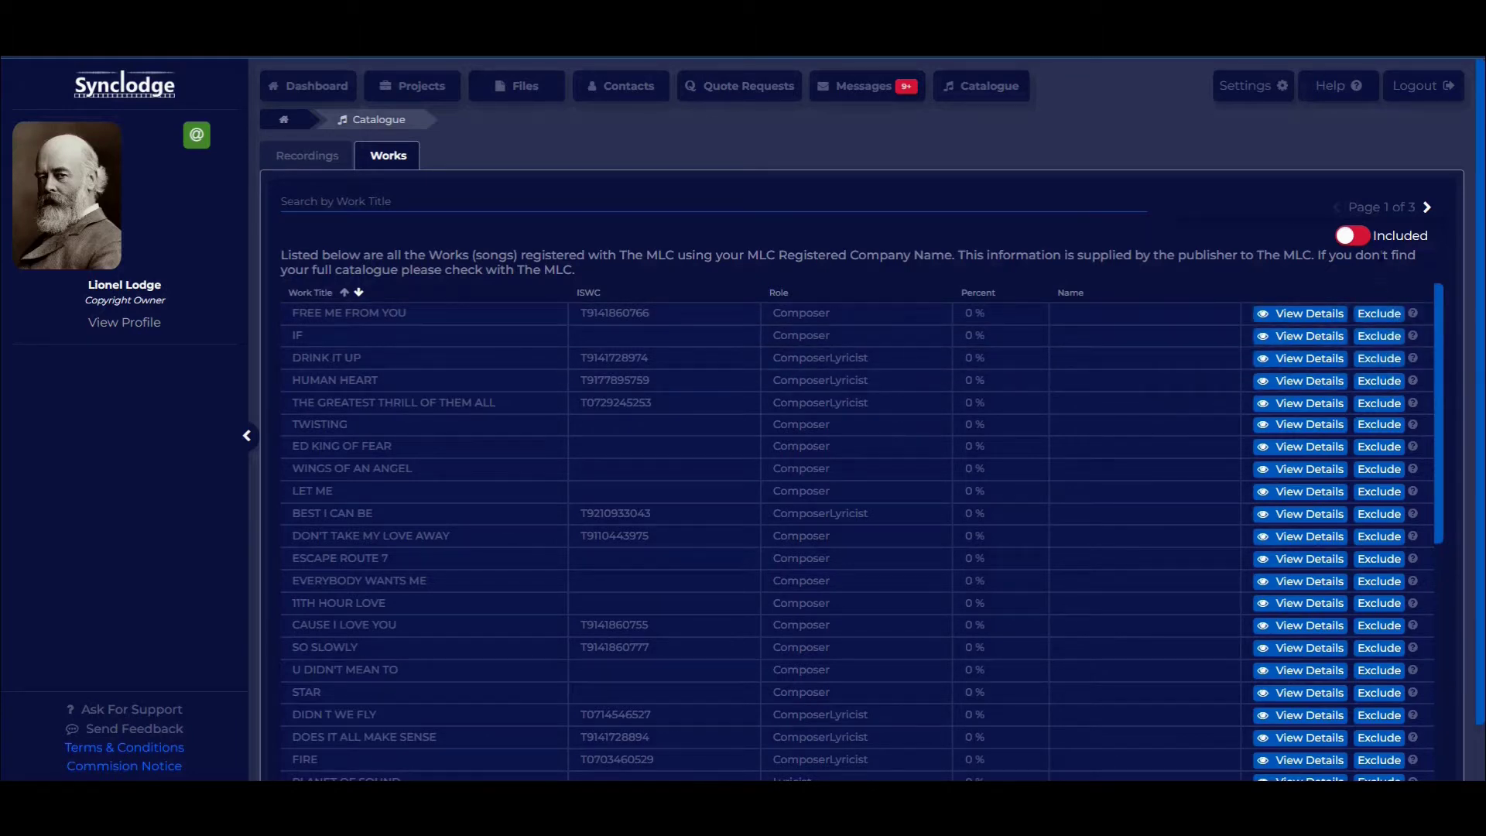
Step: View the project list and browse the how-to videos in the help section
{"action": "left_click", "coordinate": [415, 89]}
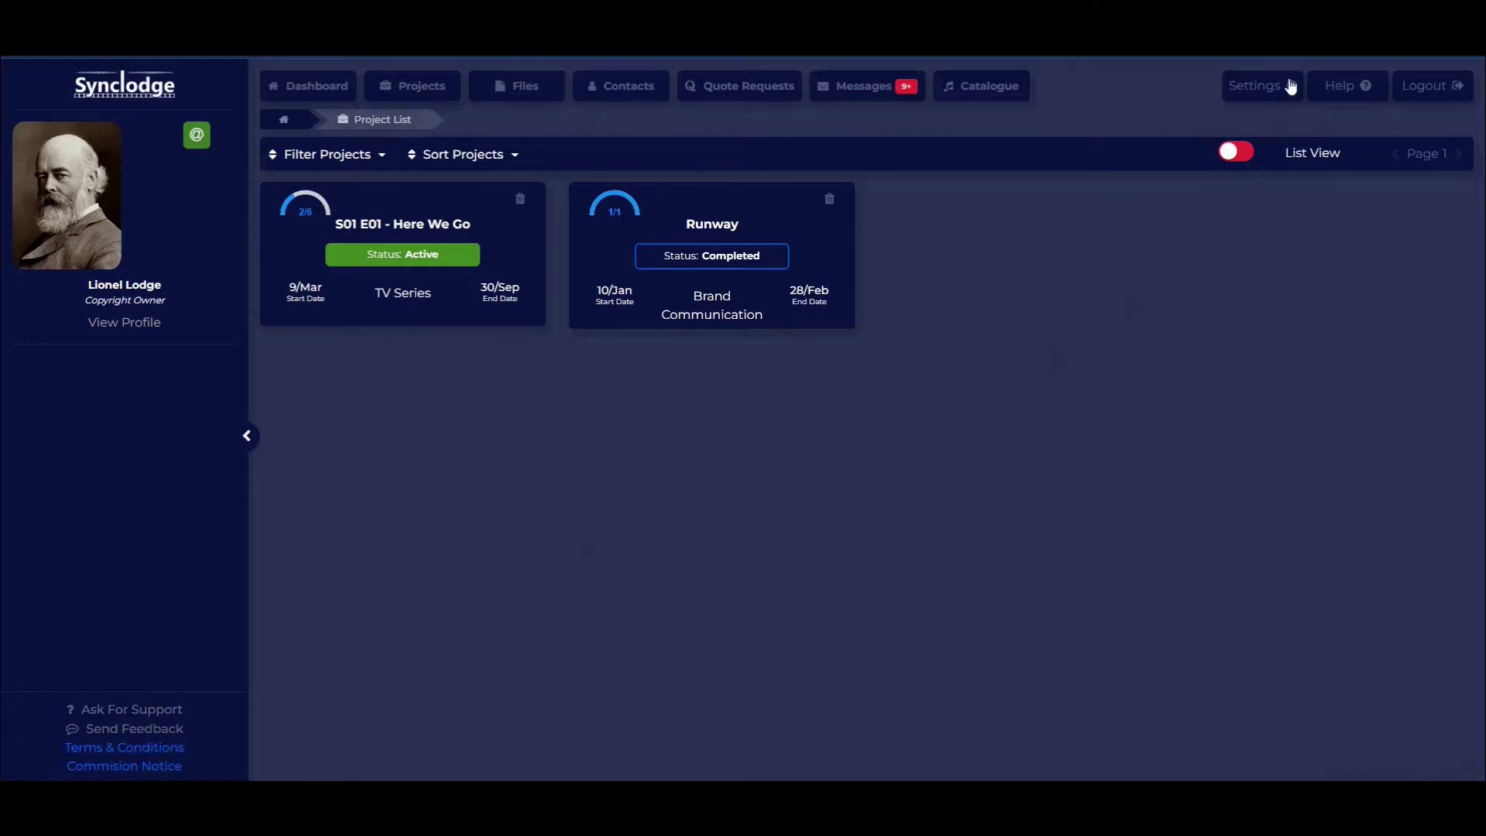
{"action": "left_click", "coordinate": [1350, 84]}
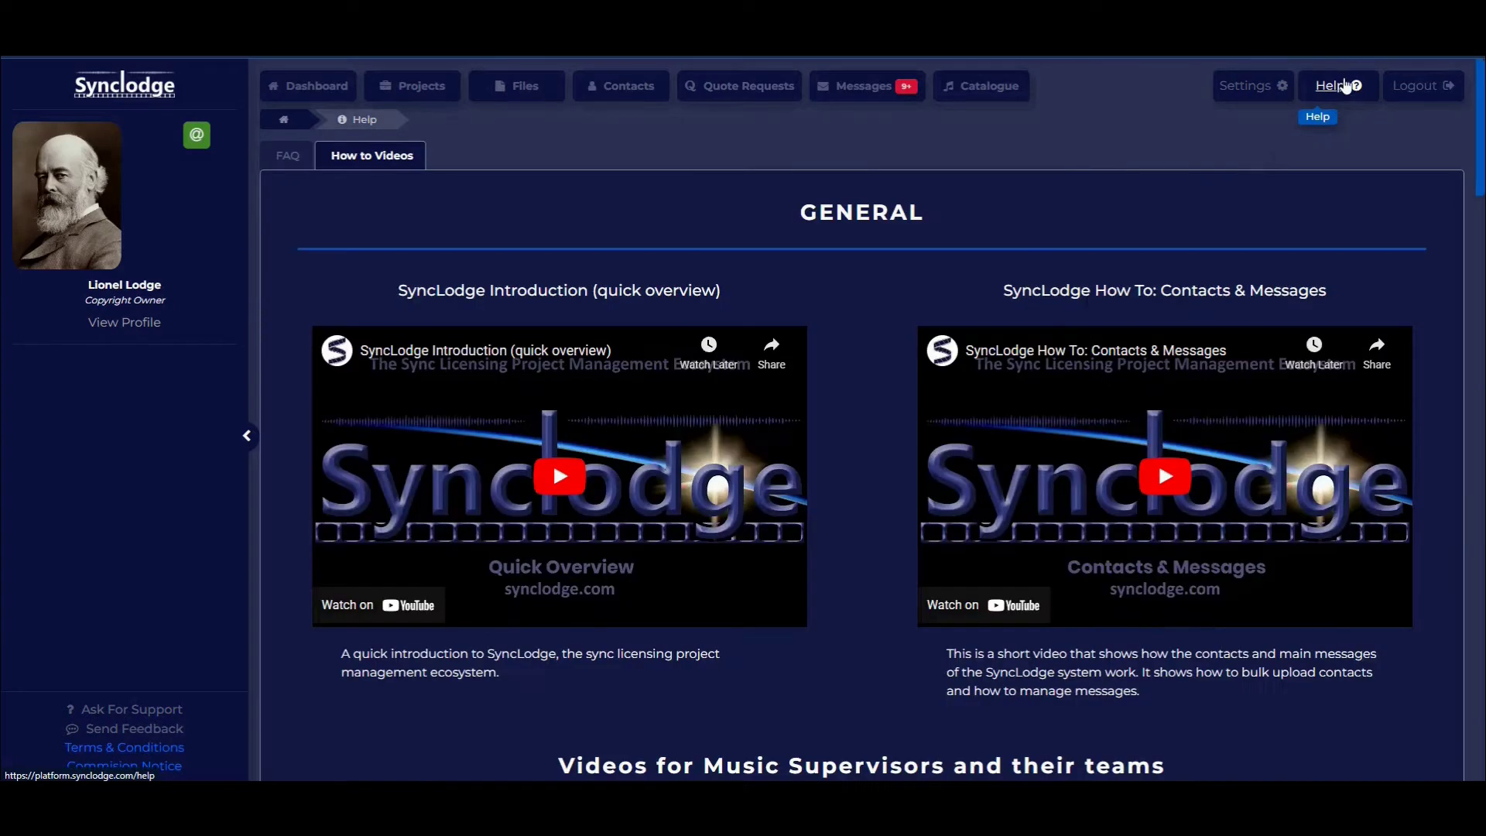
{"action": "scroll", "coordinate": [874, 412], "scroll_direction": "down", "scroll_amount": 15}
{"action": "scroll", "coordinate": [875, 415], "scroll_direction": "down", "scroll_amount": 5}
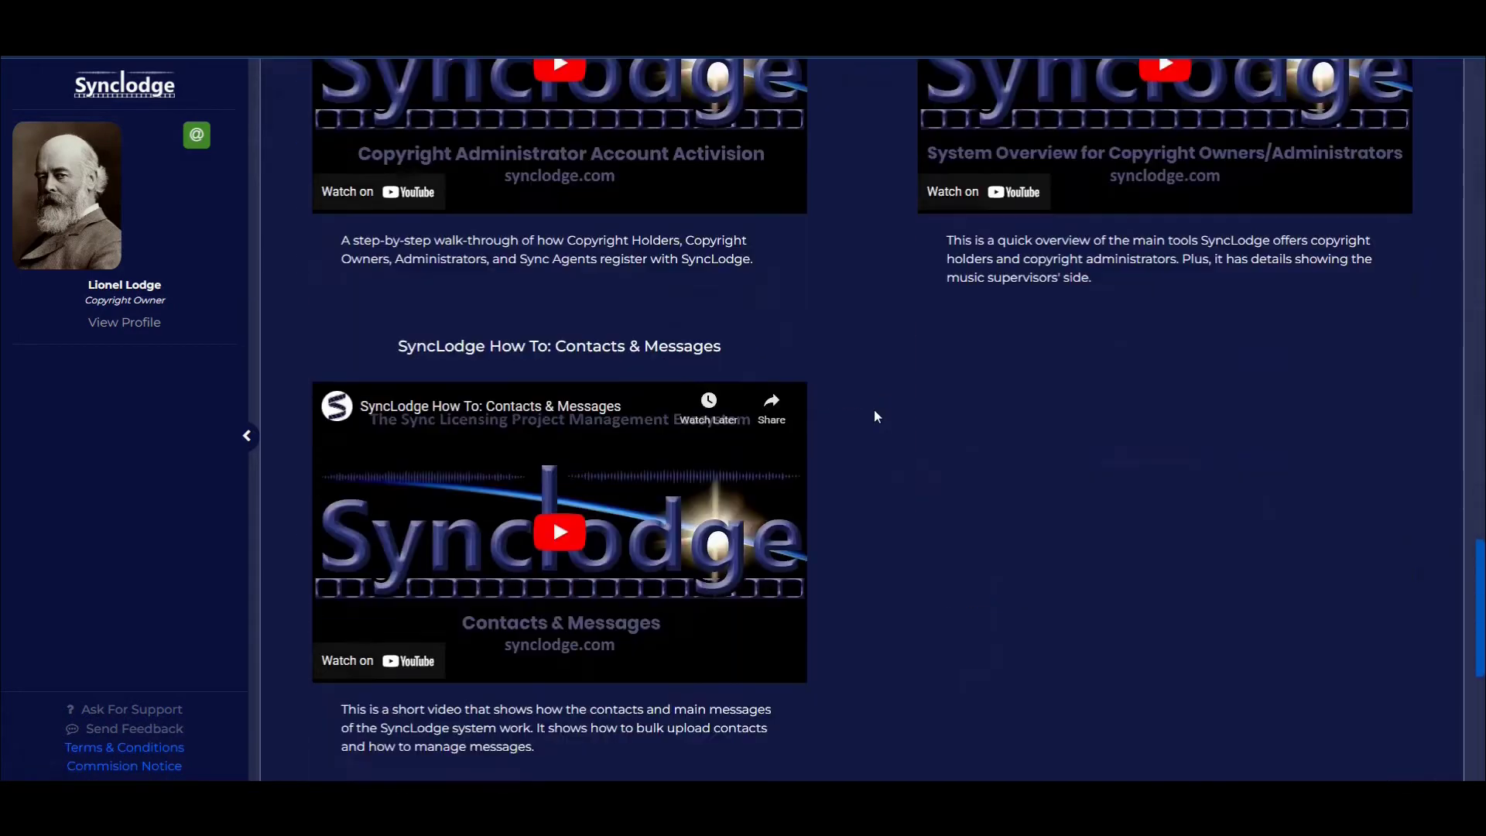
{"action": "scroll", "coordinate": [875, 414], "scroll_direction": "up", "scroll_amount": 15}
{"action": "scroll", "coordinate": [873, 417], "scroll_direction": "up", "scroll_amount": 1}
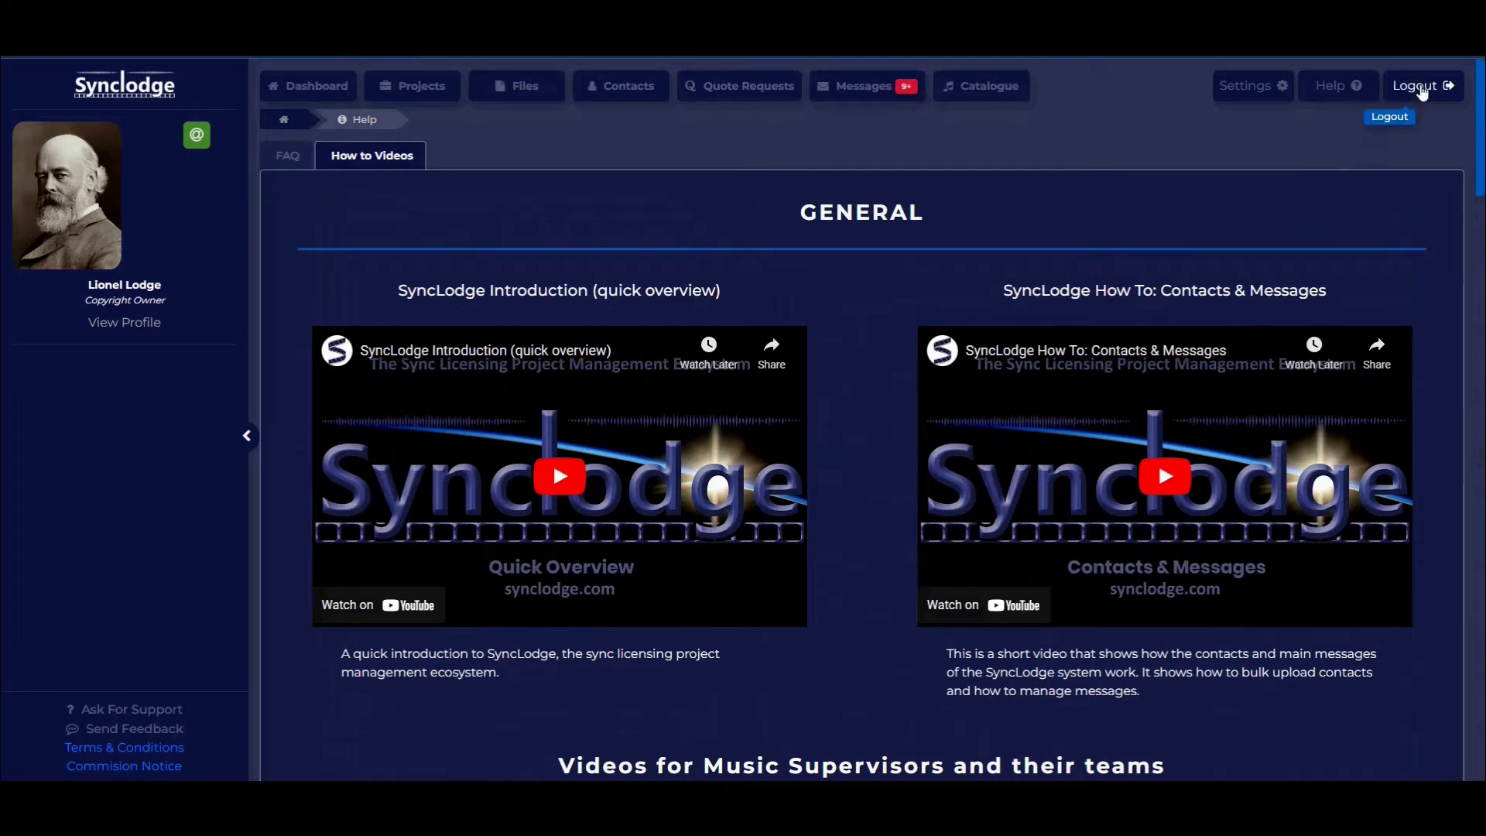
Step: Log out of the copyright owner account and log in to the music supervision account
{"action": "left_click", "coordinate": [1421, 87]}
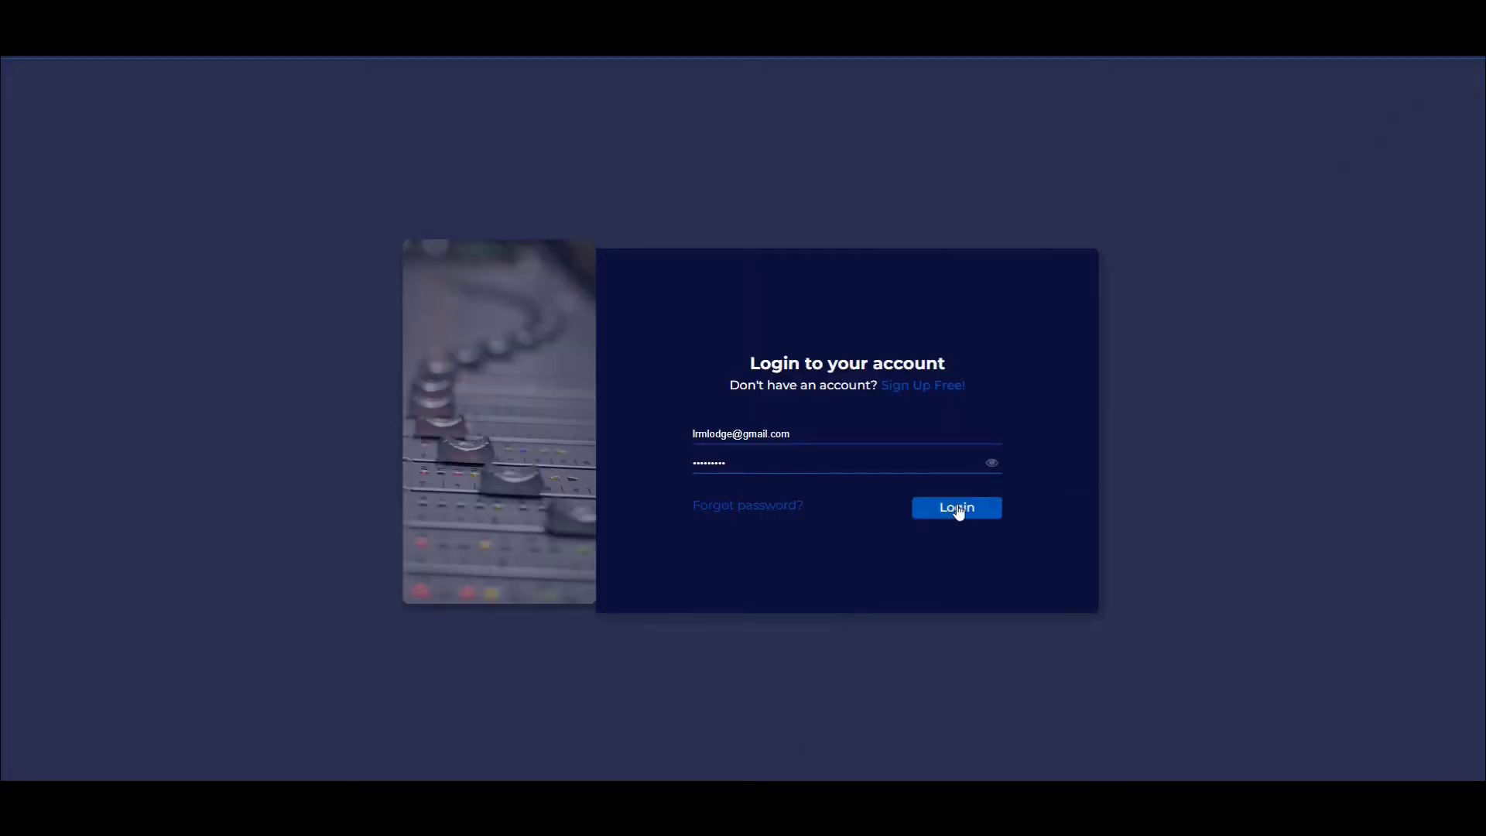
{"action": "left_click", "coordinate": [957, 508]}
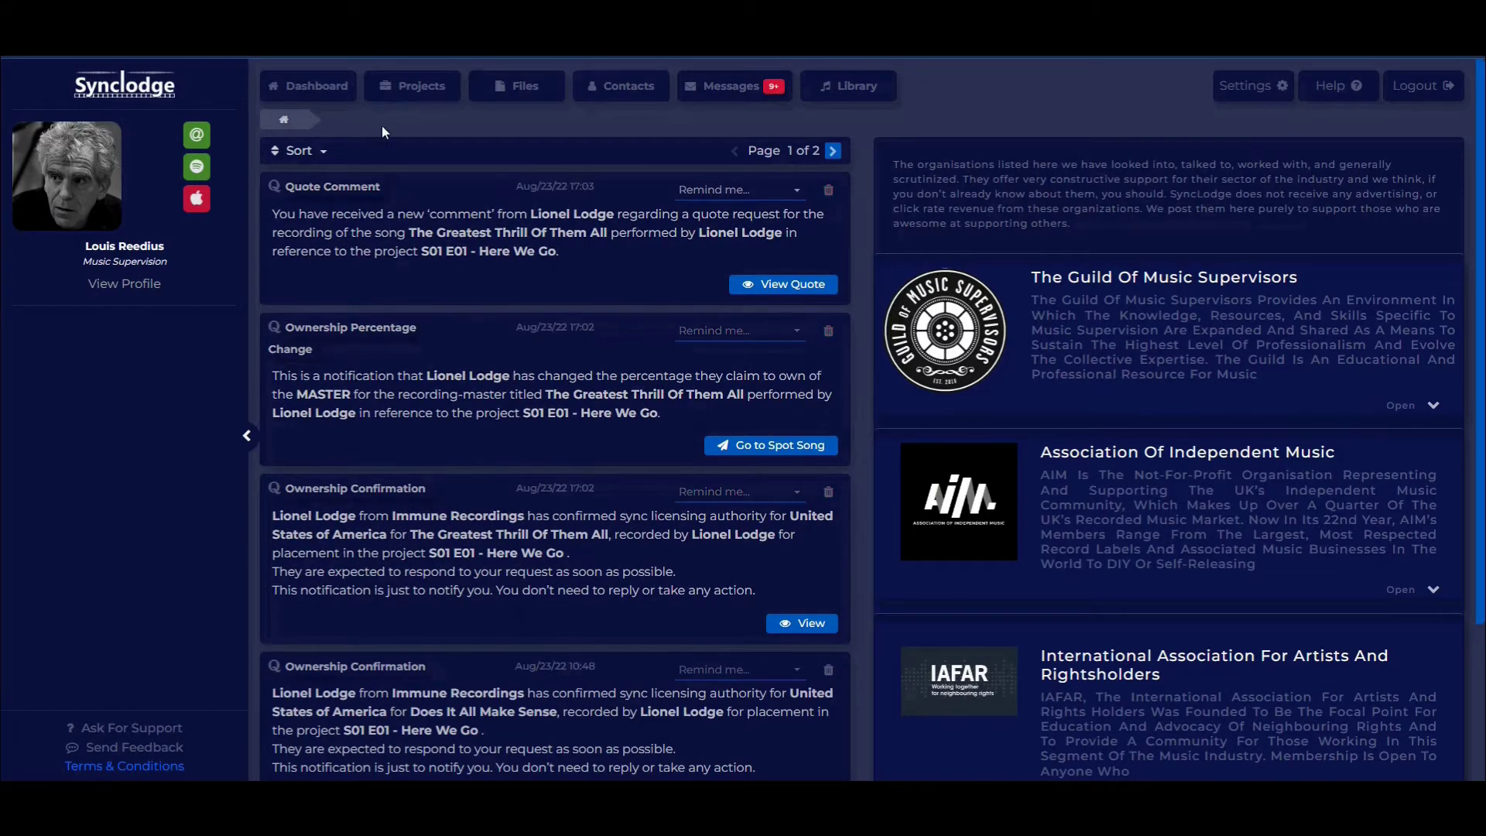
Step: Open the sharing options of the Maggies Summer Jaunt folder and view its Submit Music page
{"action": "left_click", "coordinate": [525, 86]}
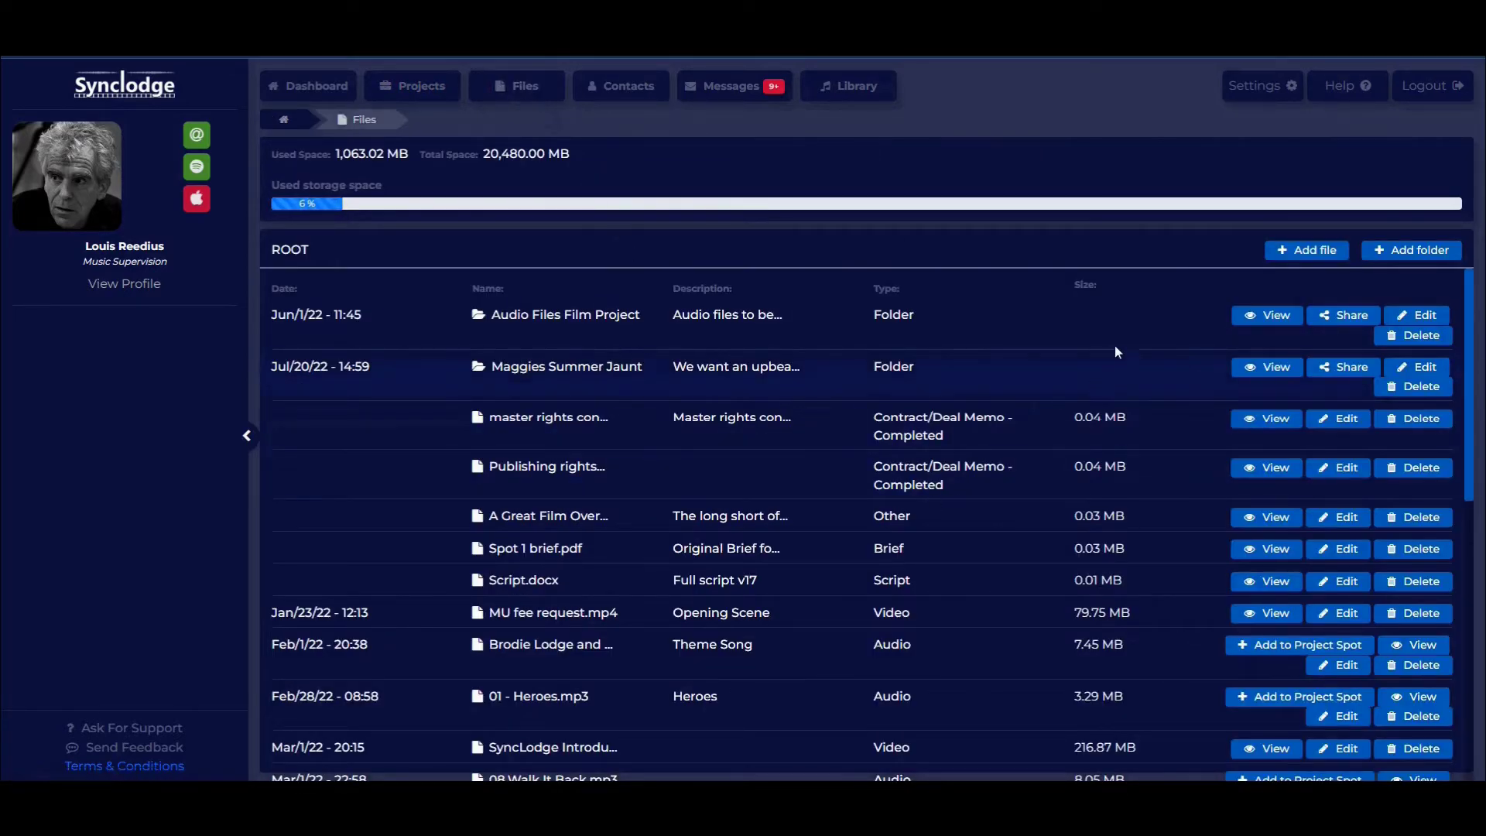
{"action": "left_click", "coordinate": [1351, 373]}
{"action": "left_click", "coordinate": [536, 454]}
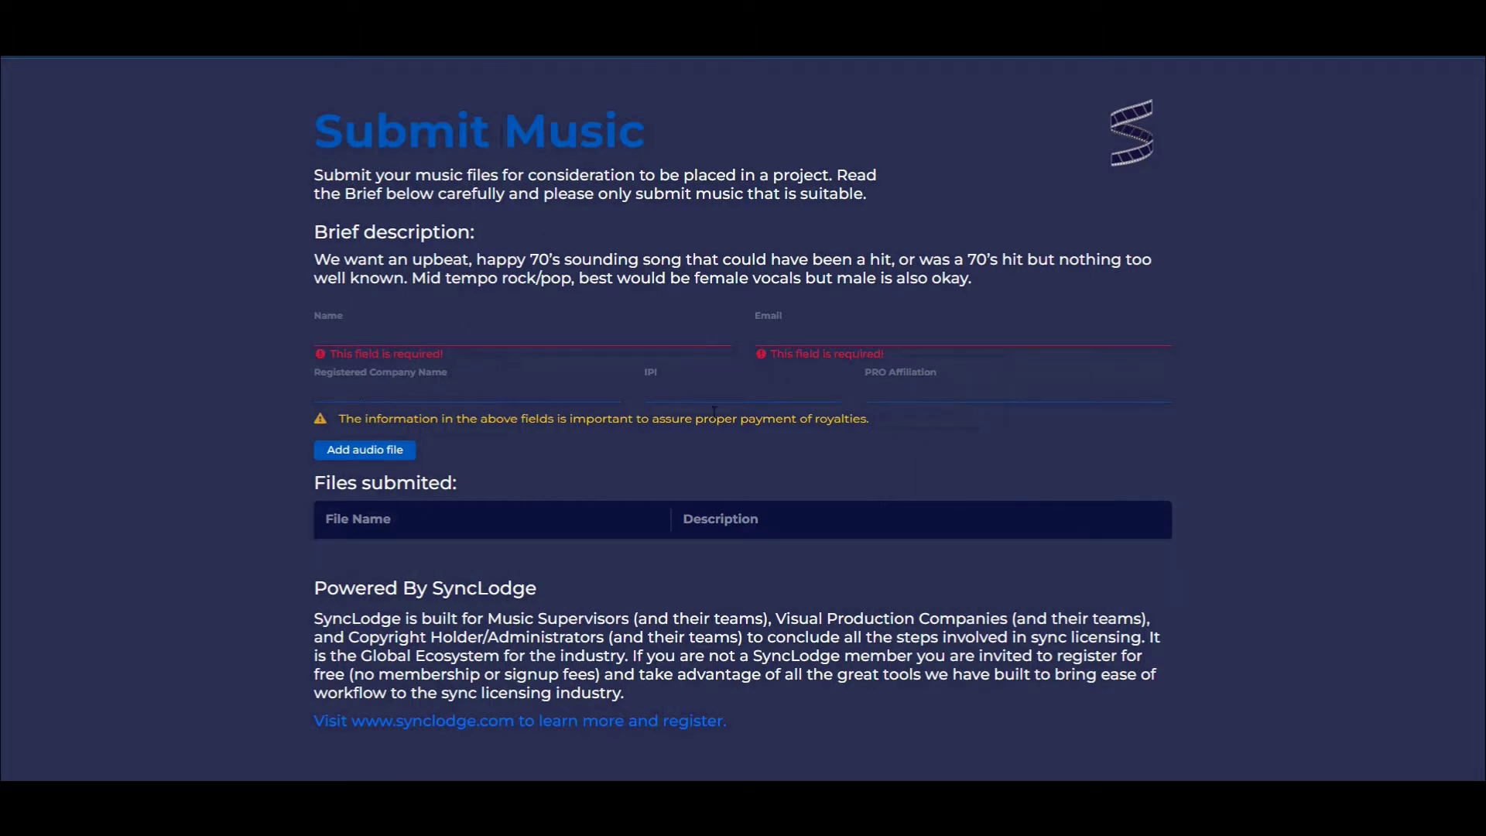
Step: Open the audio file submission form and examine its publishing and master authority options
{"action": "left_click", "coordinate": [353, 453]}
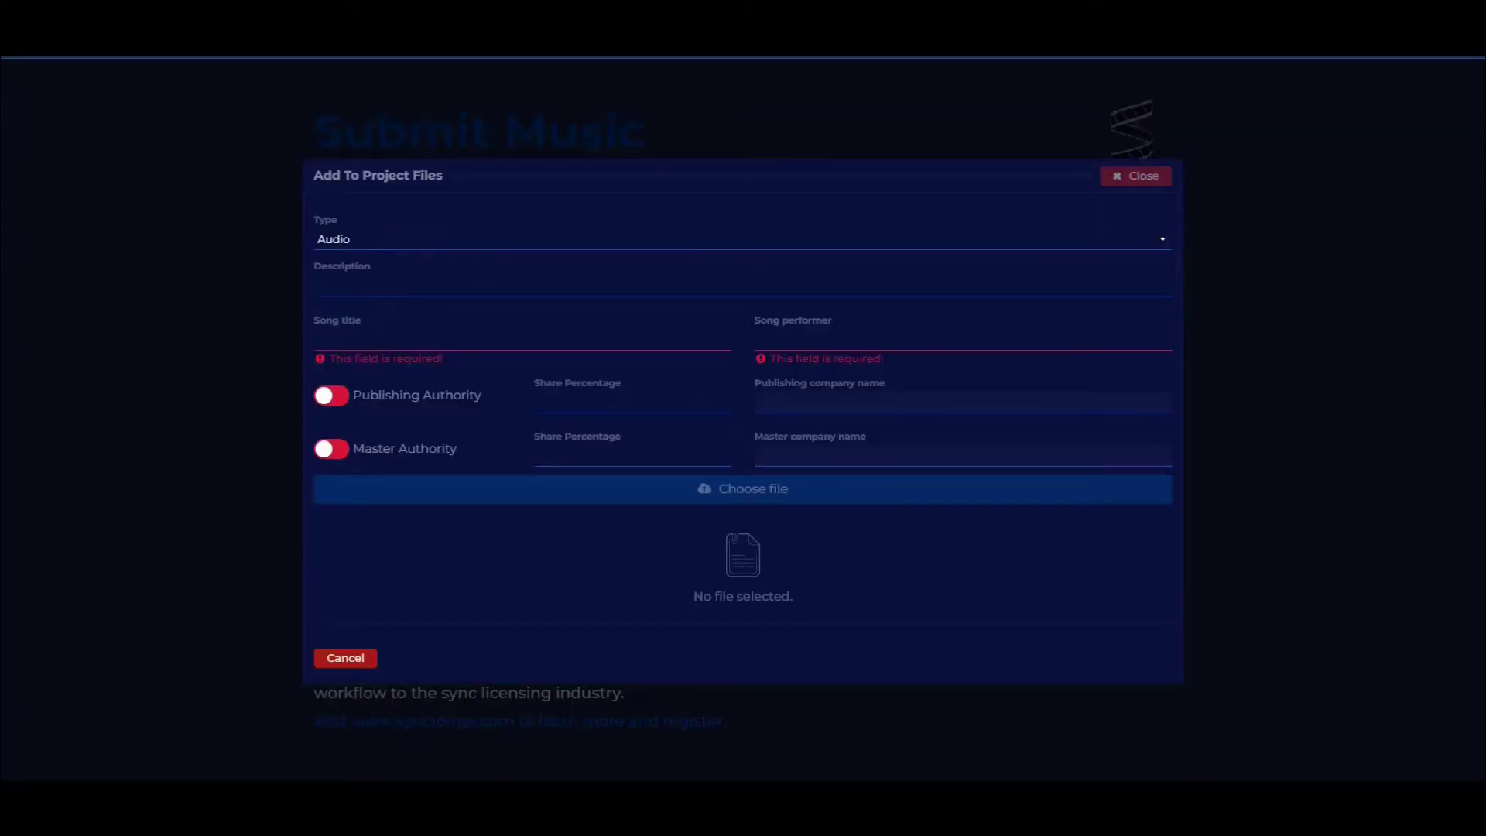
{"action": "left_click", "coordinate": [335, 396]}
{"action": "left_click", "coordinate": [332, 452]}
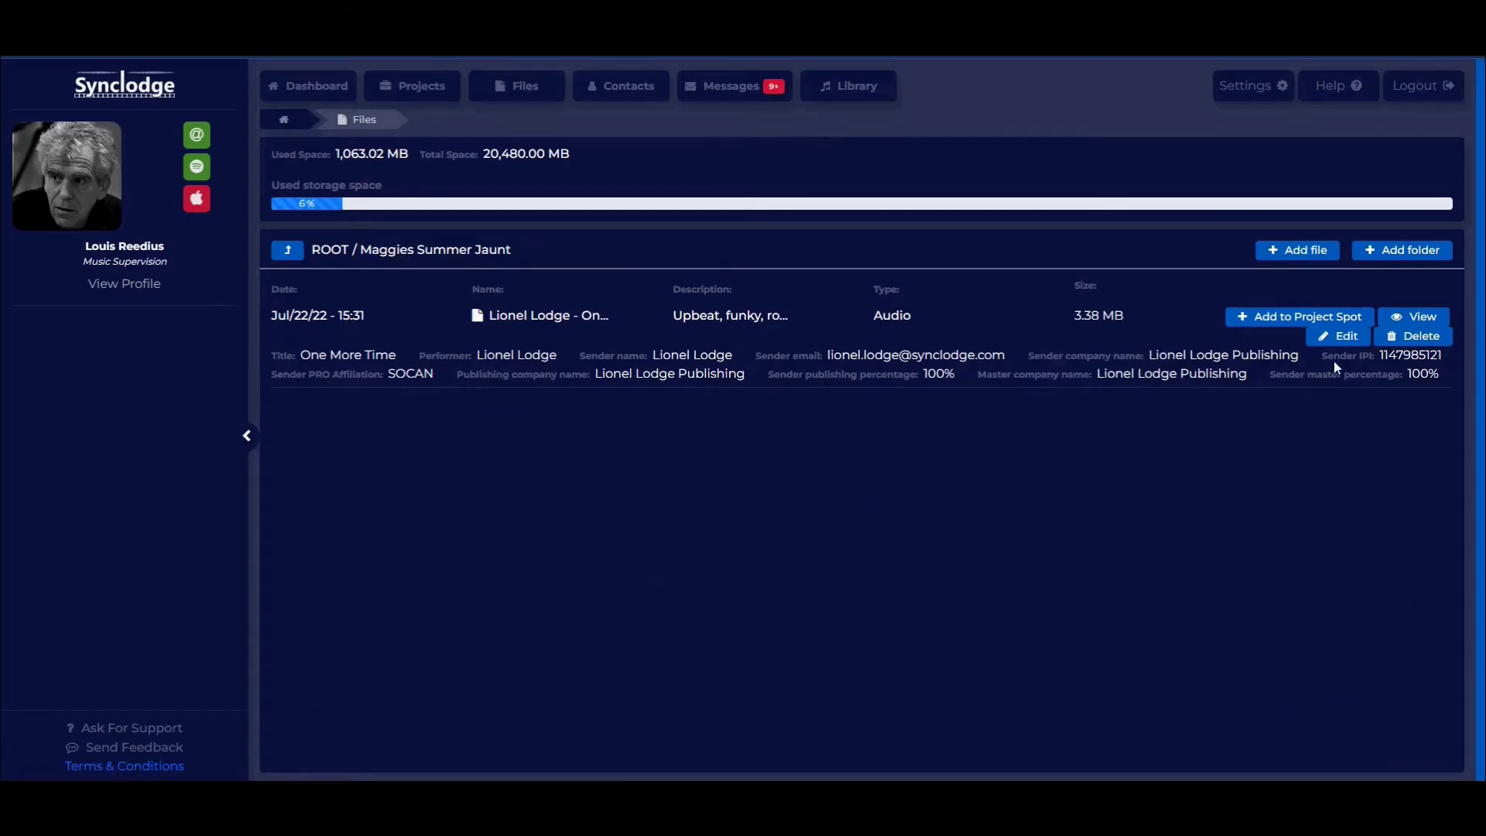
Step: Start adding the One More Time audio file to a project spot, choosing project S01 E01 - Here We Go and Spot 5
{"action": "left_click", "coordinate": [1320, 321]}
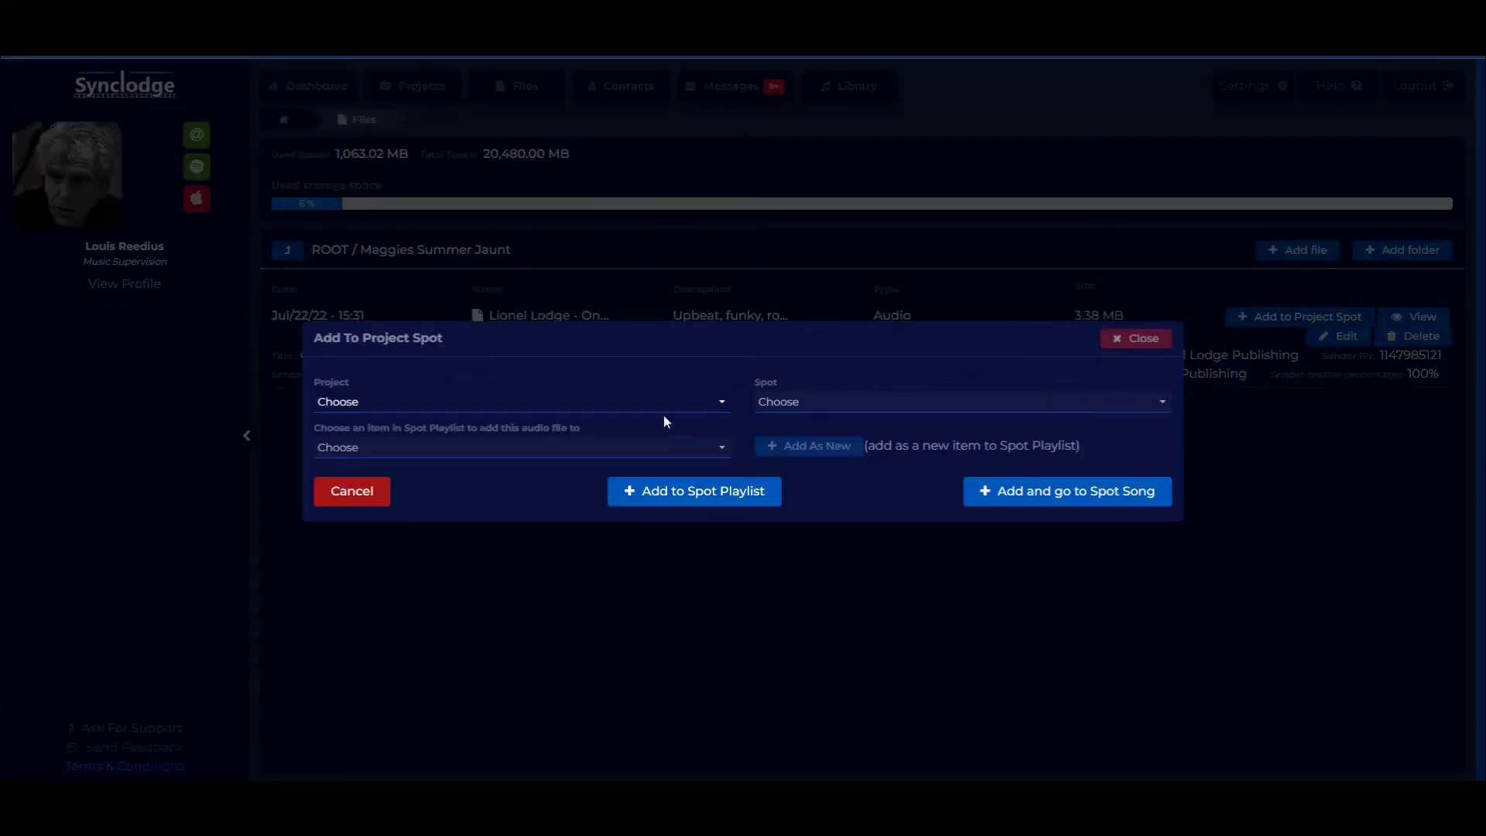
{"action": "left_click", "coordinate": [635, 400]}
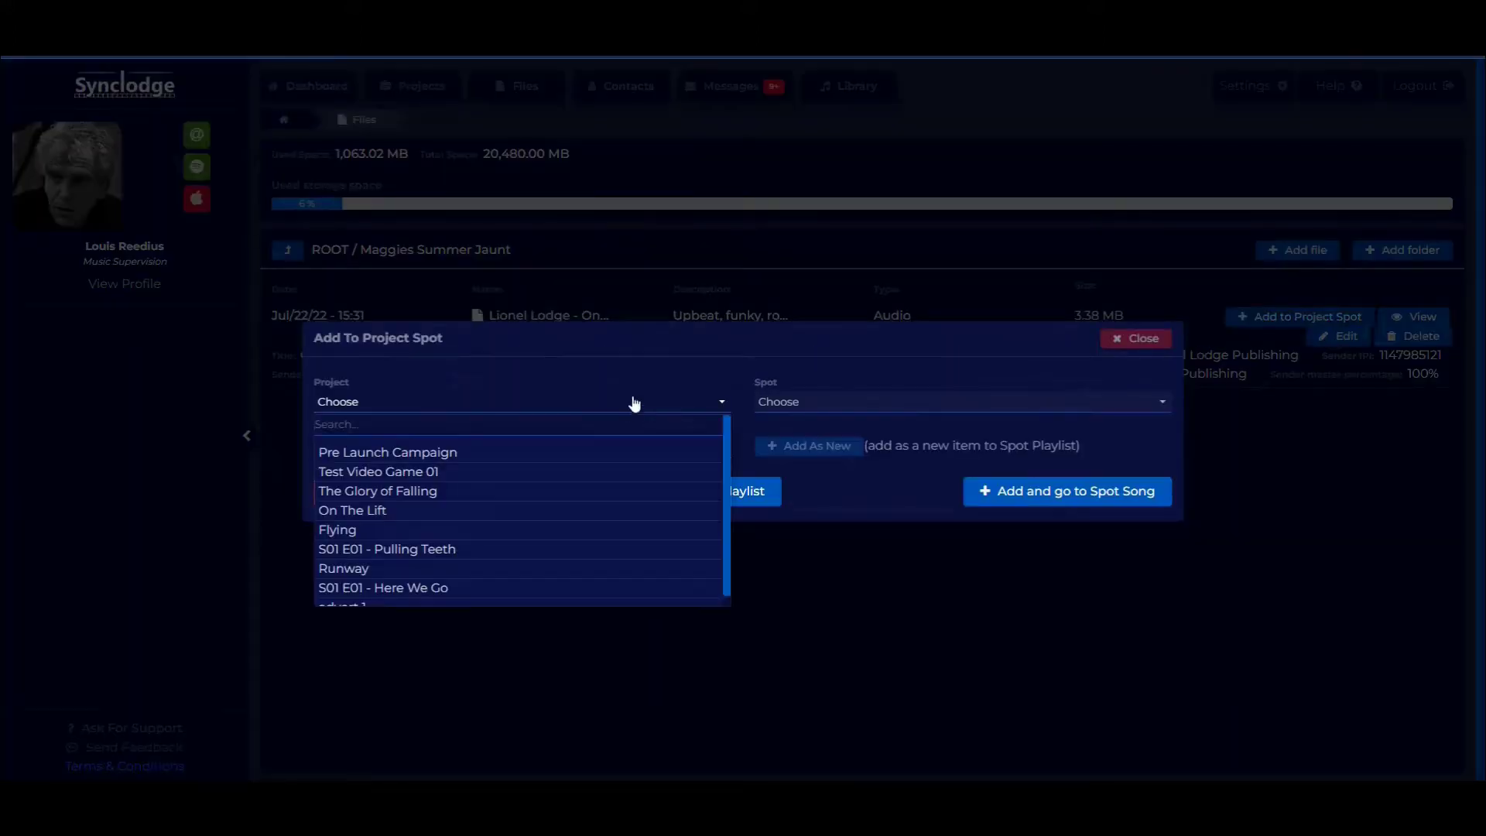
{"action": "left_click", "coordinate": [554, 590]}
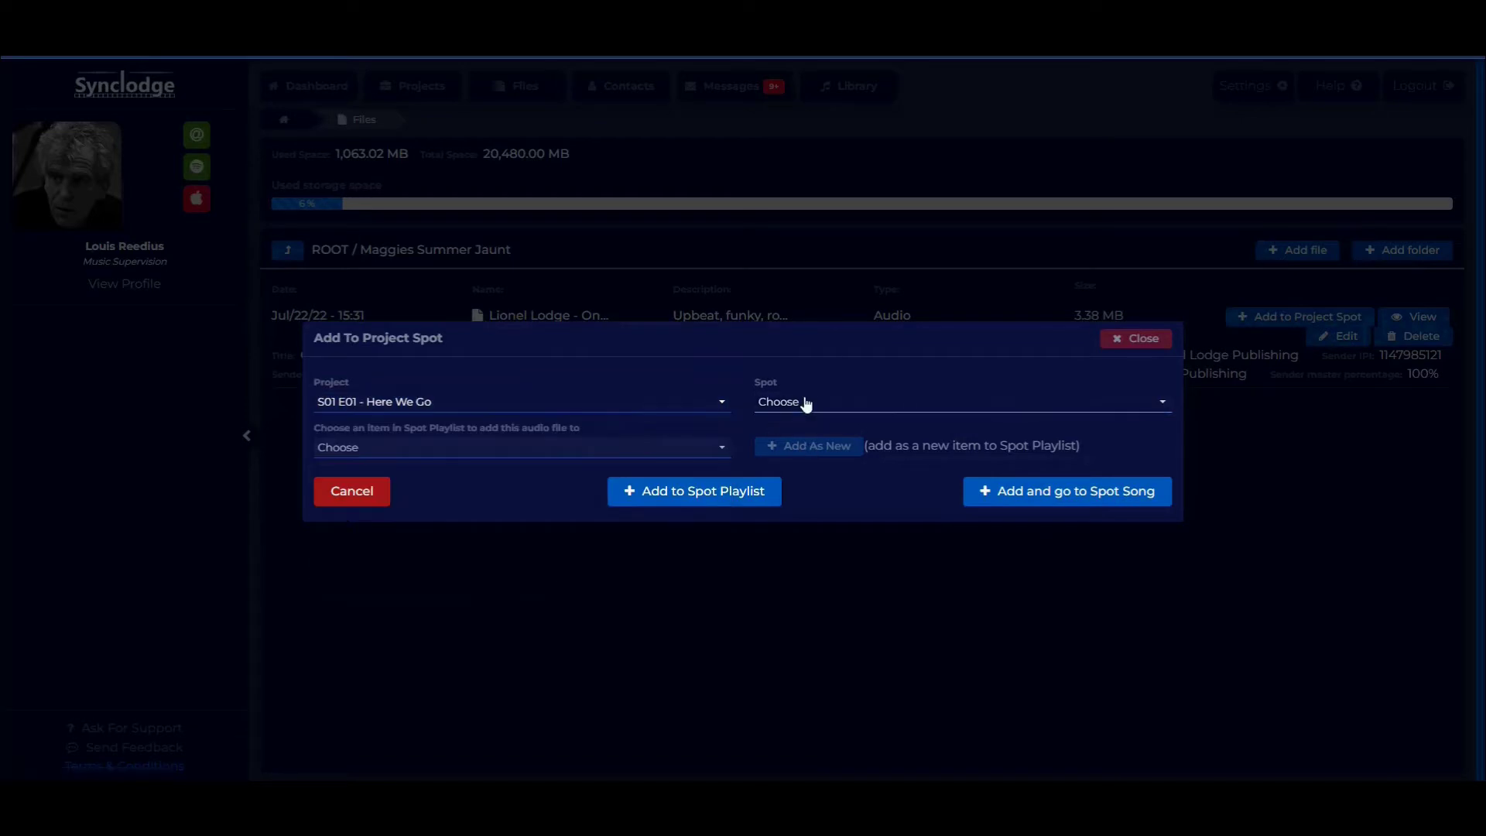
{"action": "left_click", "coordinate": [806, 403]}
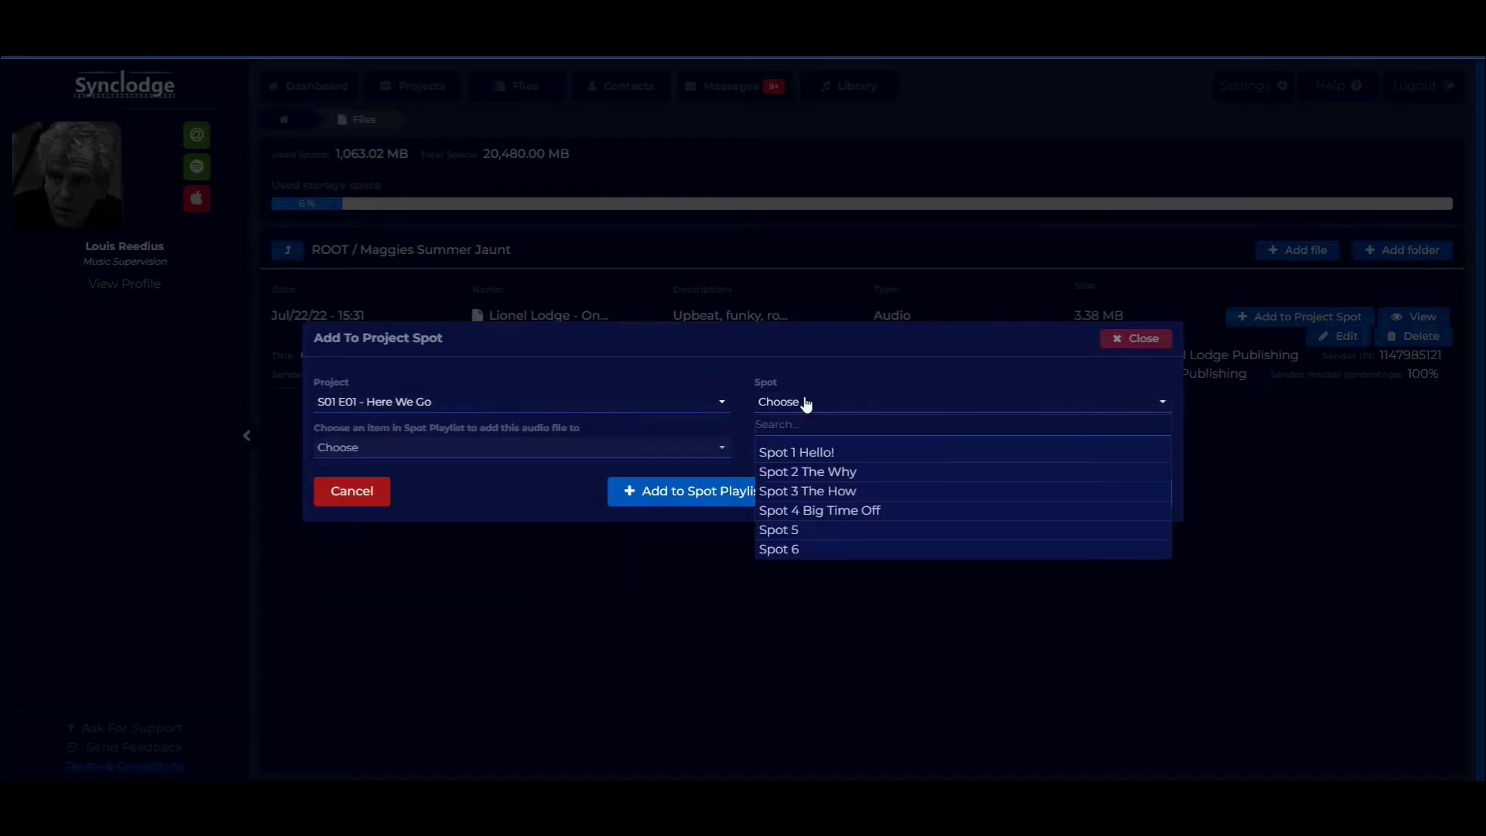
{"action": "left_click", "coordinate": [820, 531]}
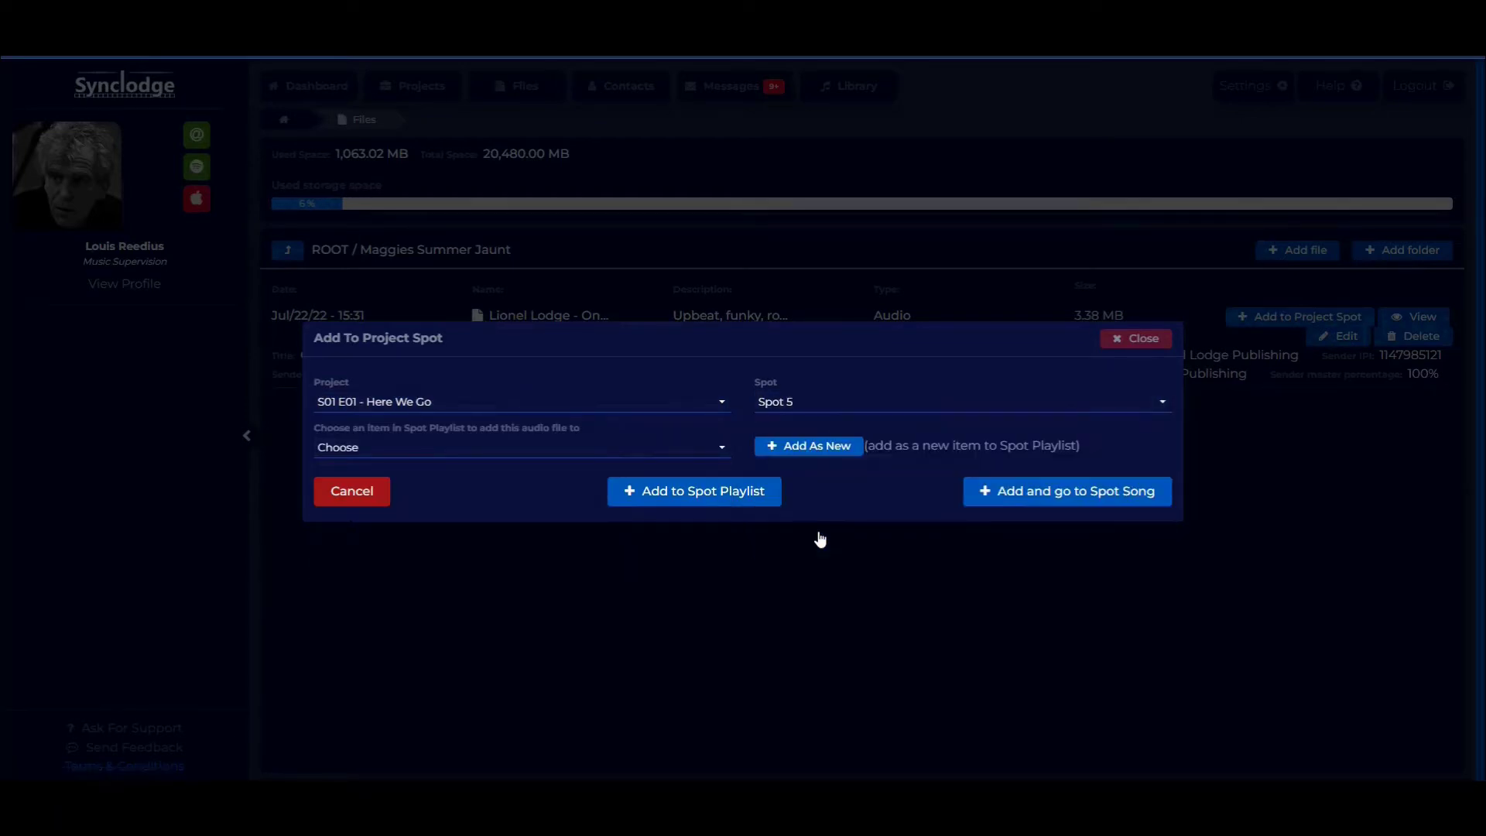
Step: Switch the spot to Spot 6 and view its existing playlist items and the form for adding a new item
{"action": "left_click", "coordinate": [627, 452]}
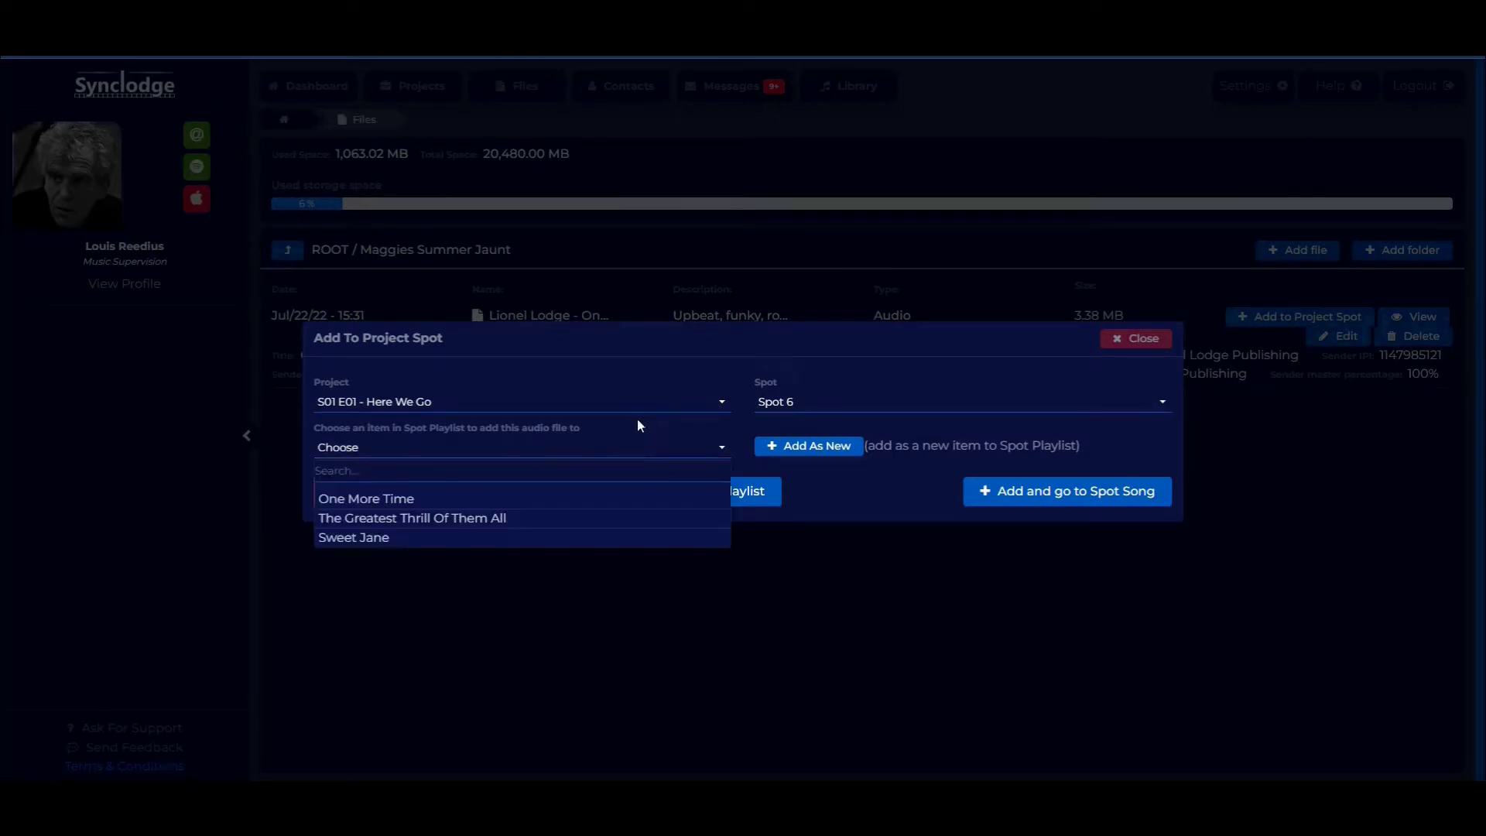
{"action": "left_click", "coordinate": [662, 388]}
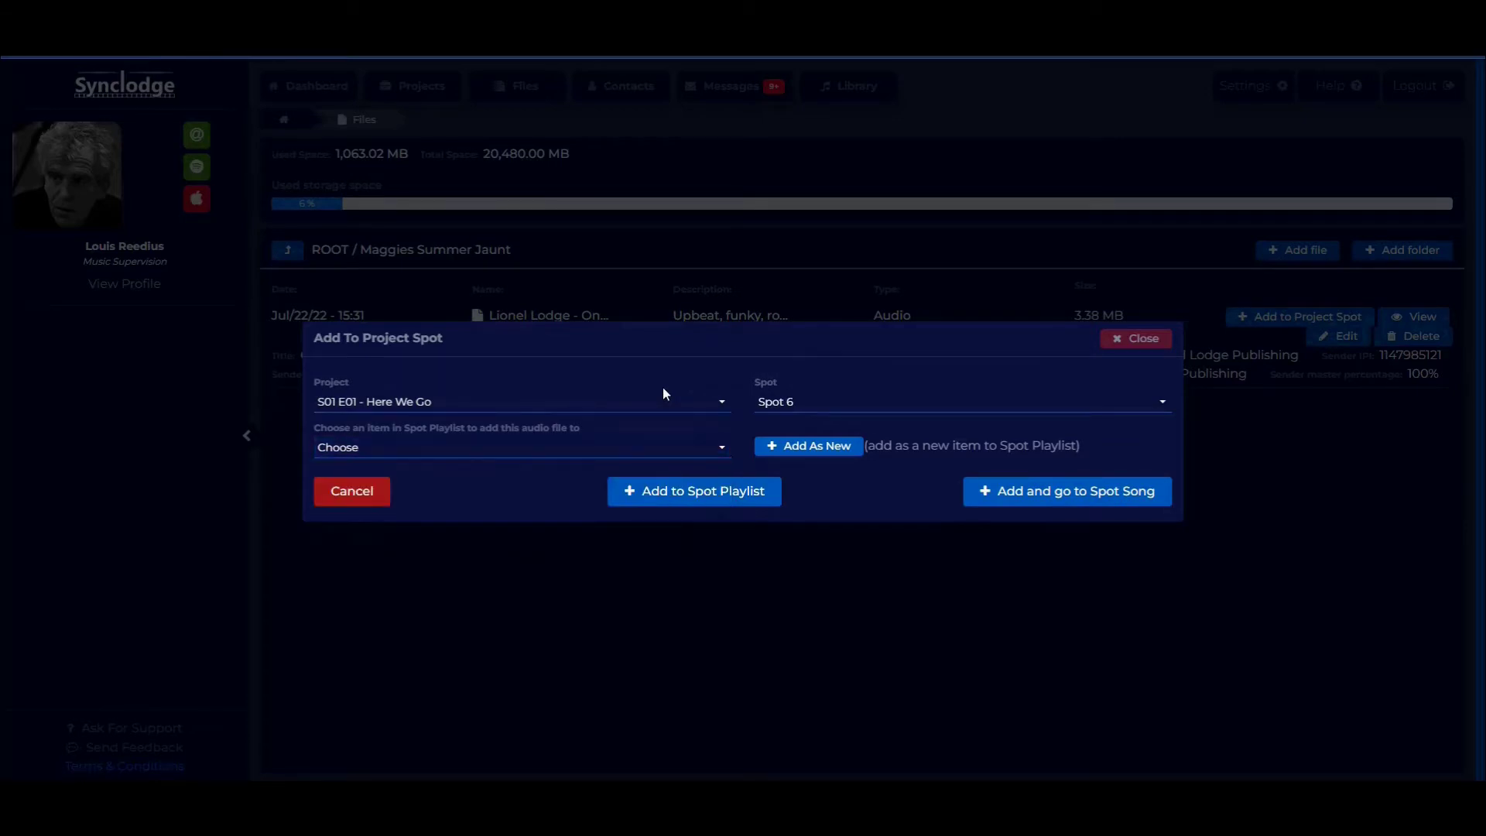
{"action": "left_click", "coordinate": [800, 454]}
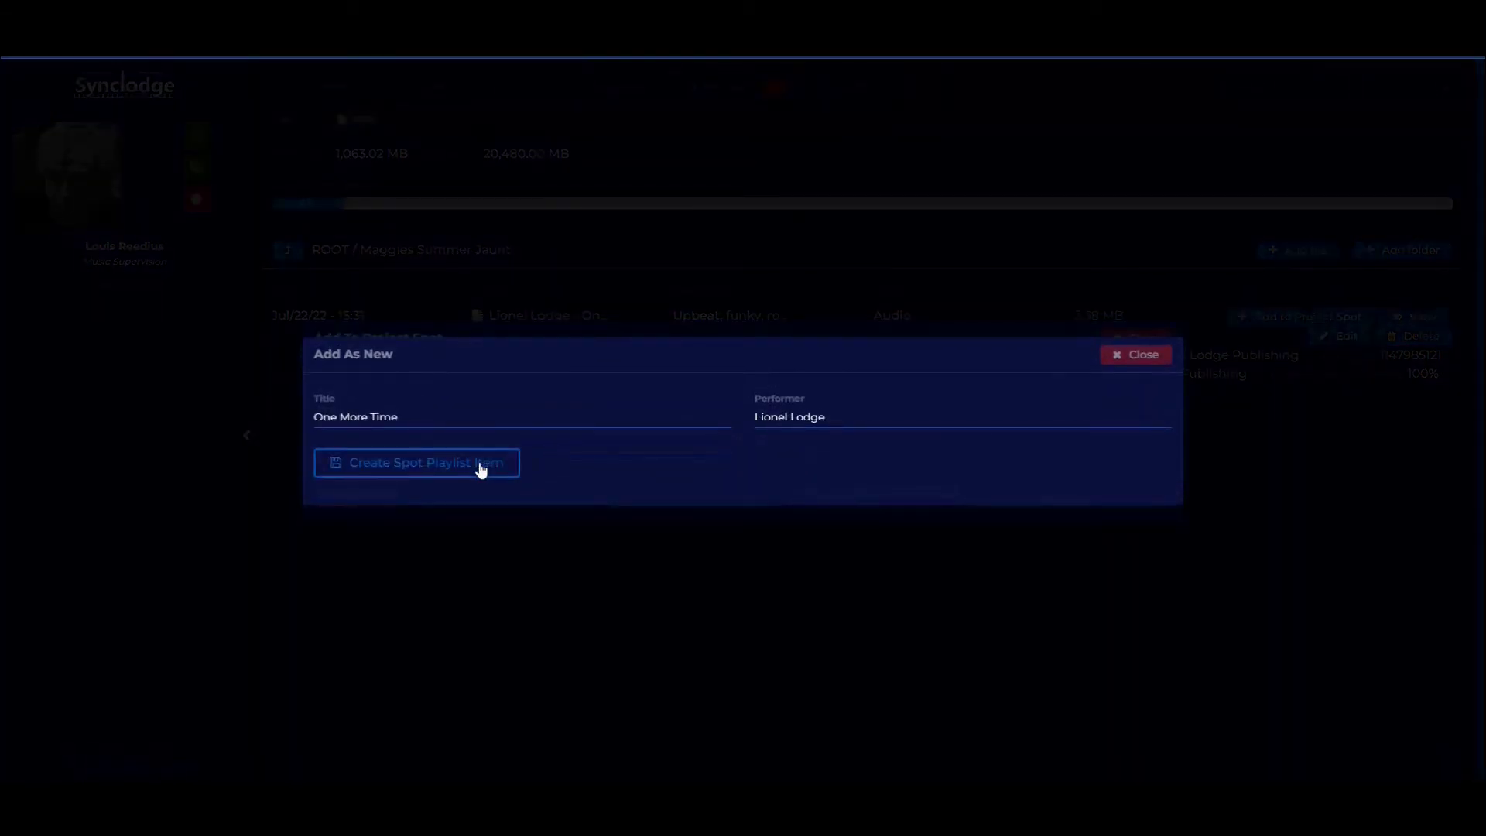
{"action": "left_click", "coordinate": [1107, 357]}
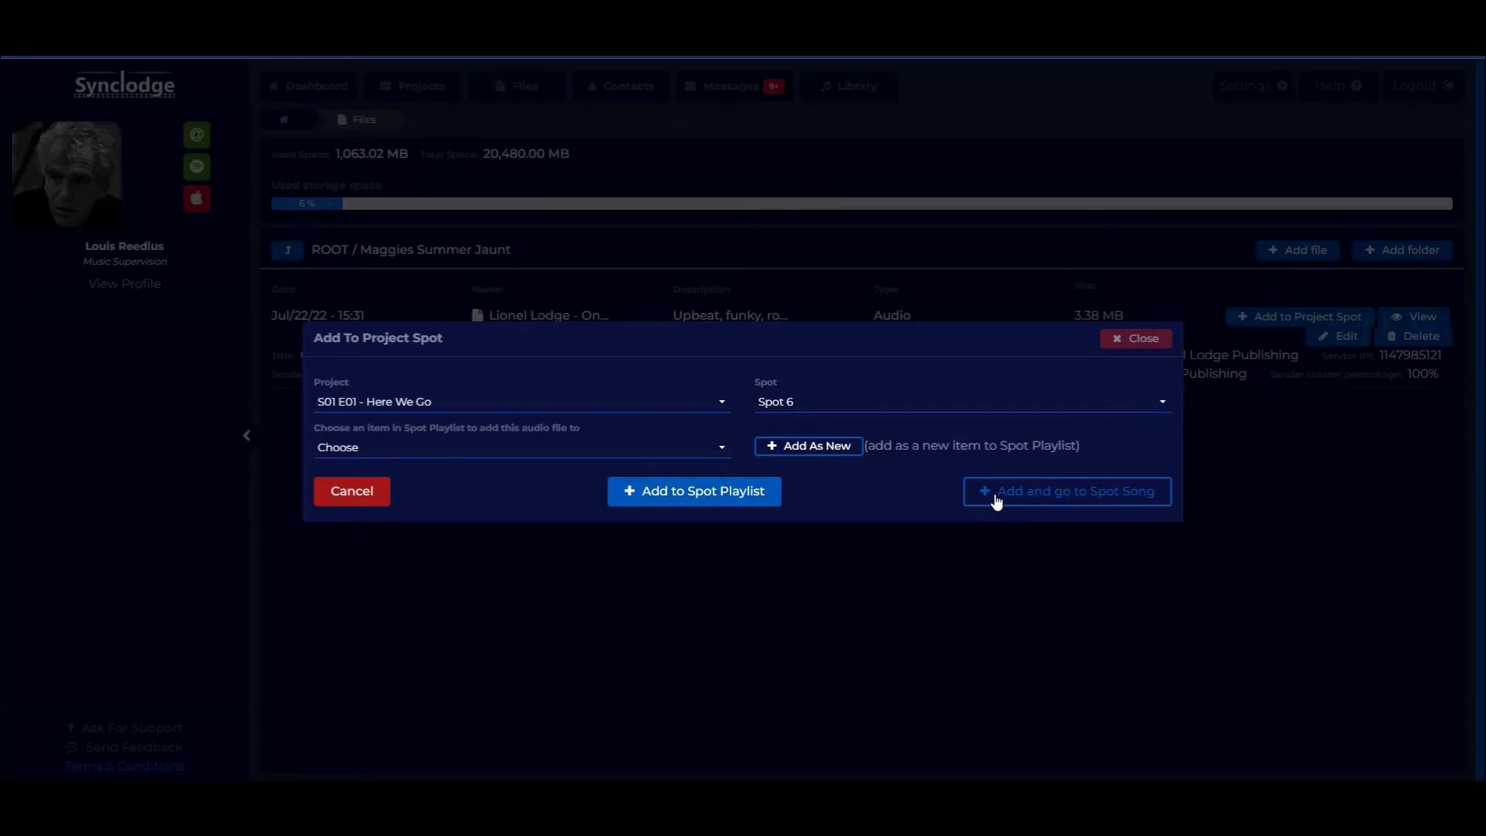
Step: Leave the project spot form and search the music library for the song Sweet Jane by Cowboy Junkies, with additional search options expanded
{"action": "left_click", "coordinate": [1122, 341]}
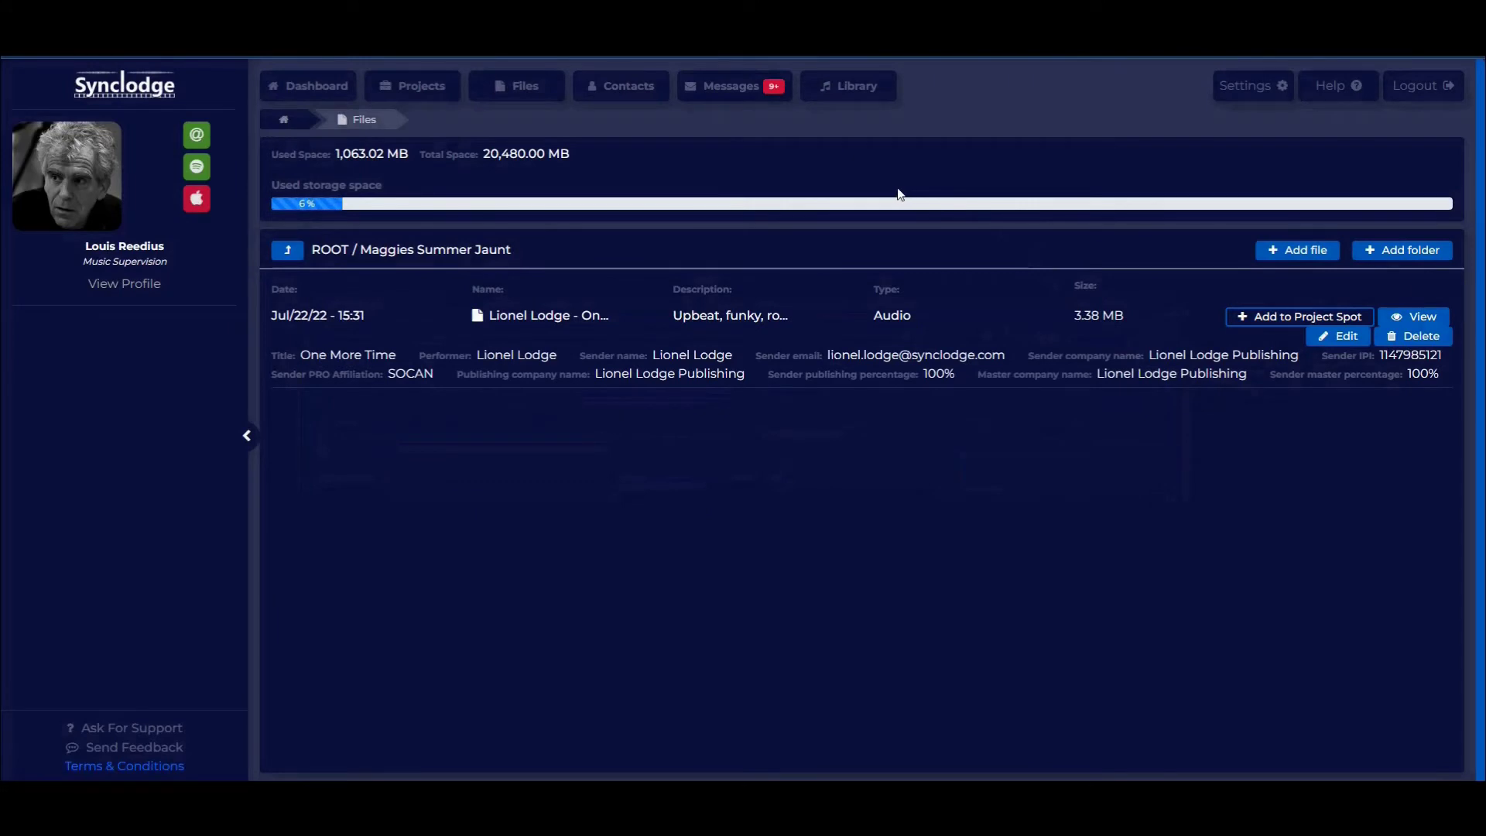
{"action": "left_click", "coordinate": [842, 87]}
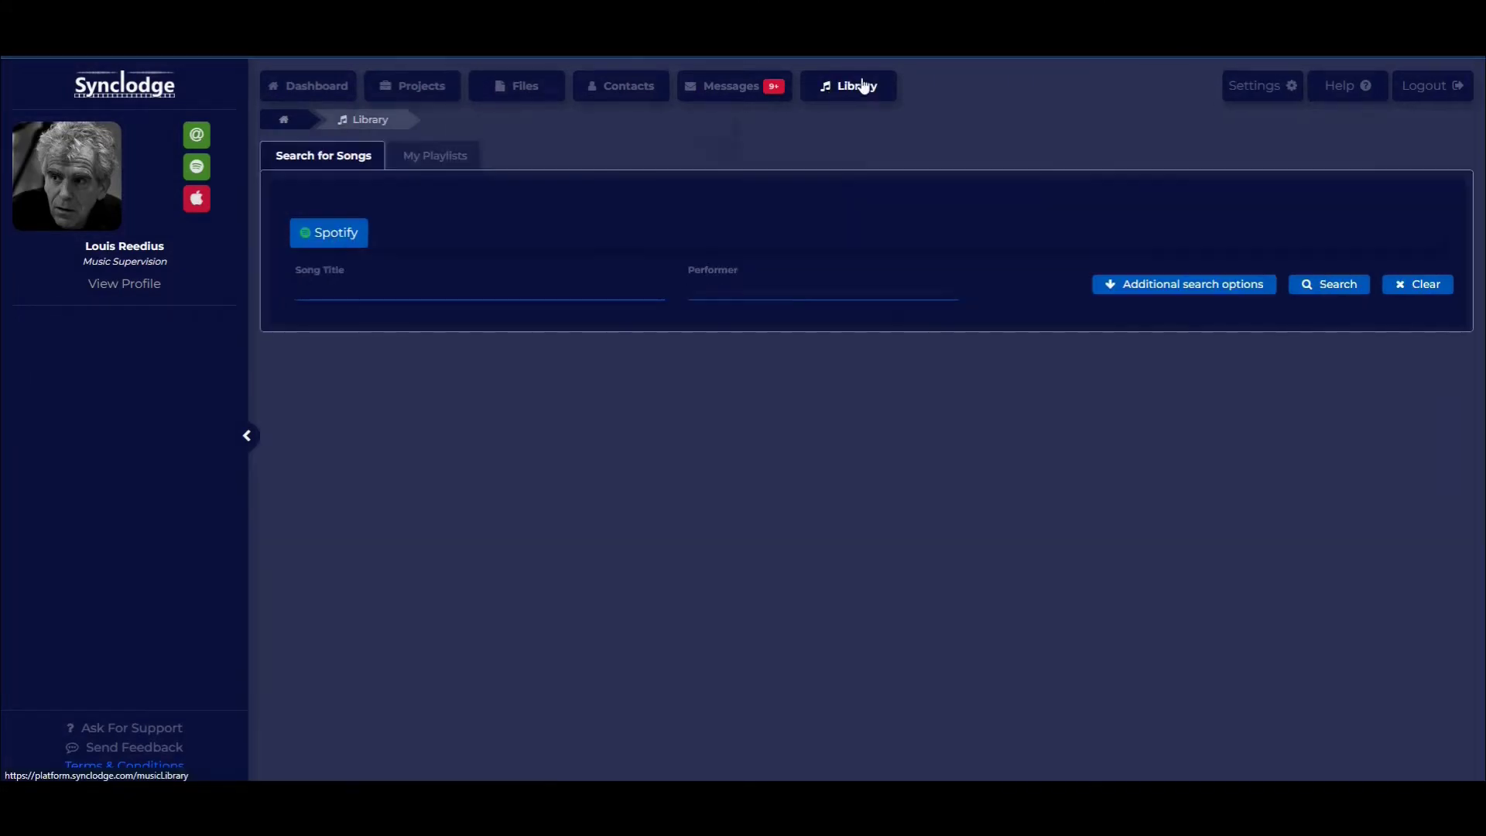
{"action": "left_click", "coordinate": [1209, 286]}
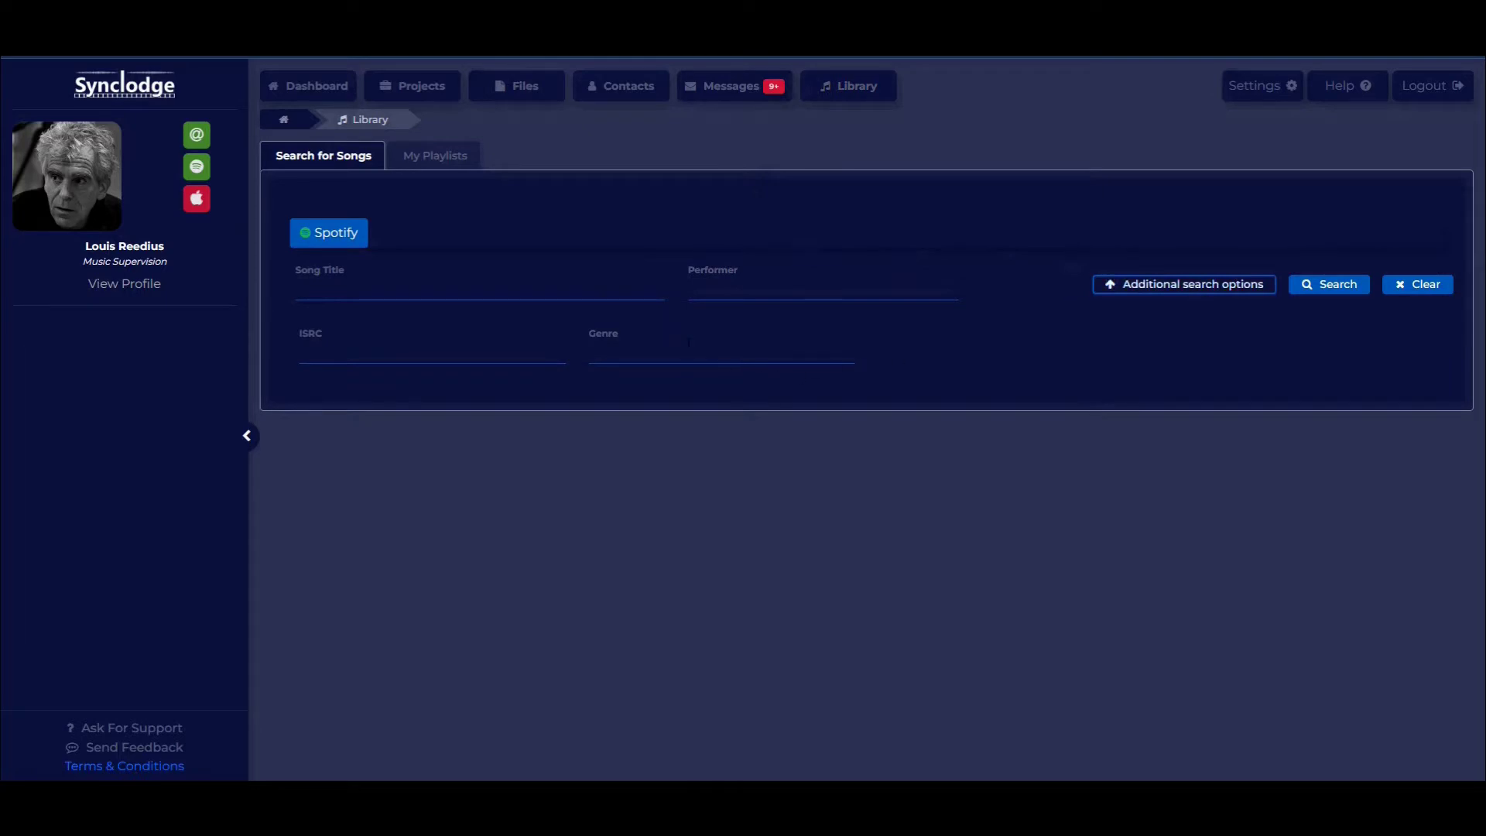
{"action": "left_click", "coordinate": [515, 298]}
{"action": "type", "text": "Sweet Jane"}
{"action": "key", "text": "Tab"}
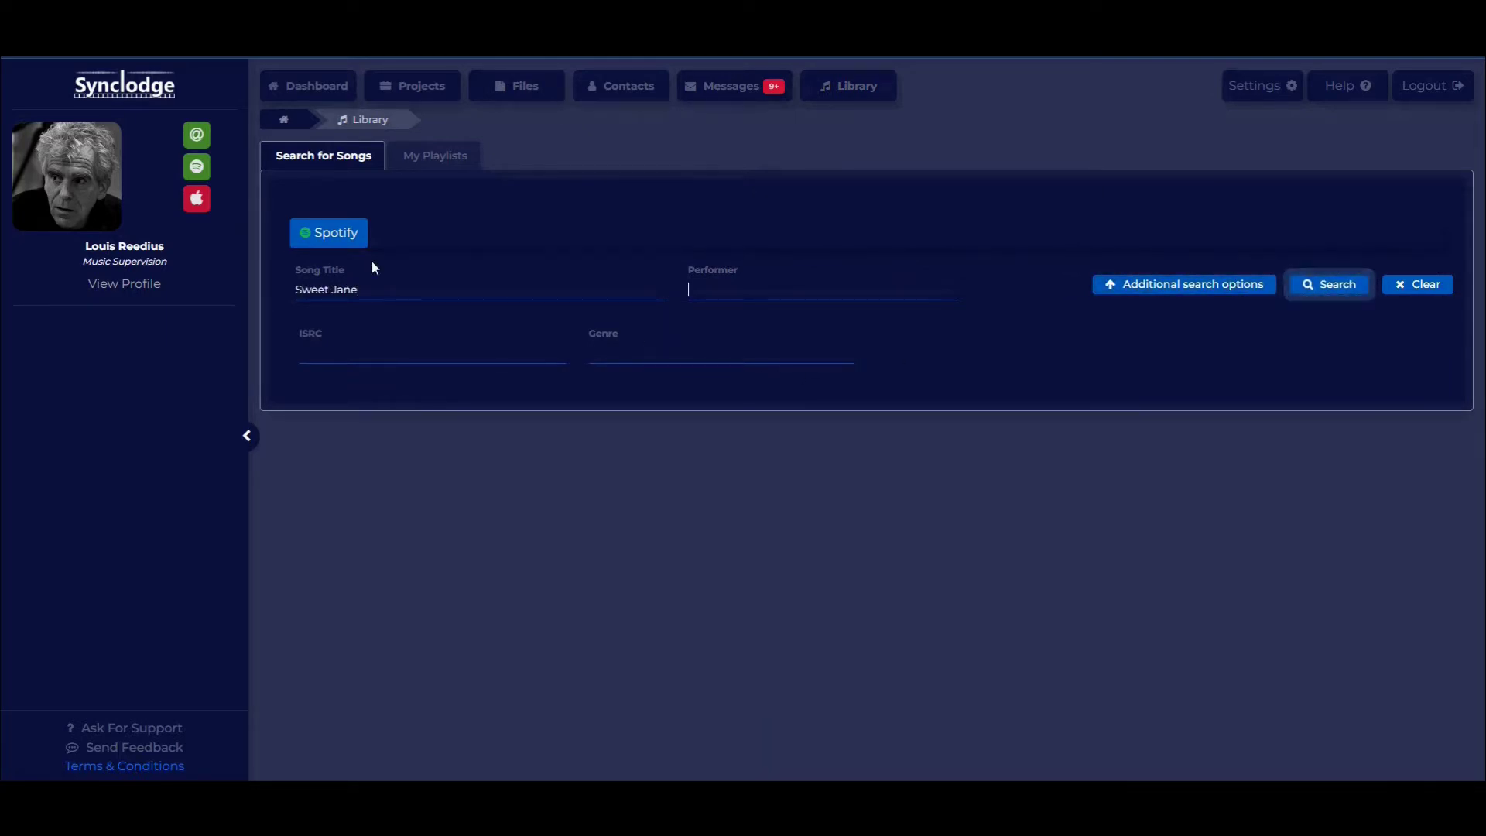
{"action": "type", "text": "Cowboy Junkies"}
{"action": "left_click", "coordinate": [1337, 291]}
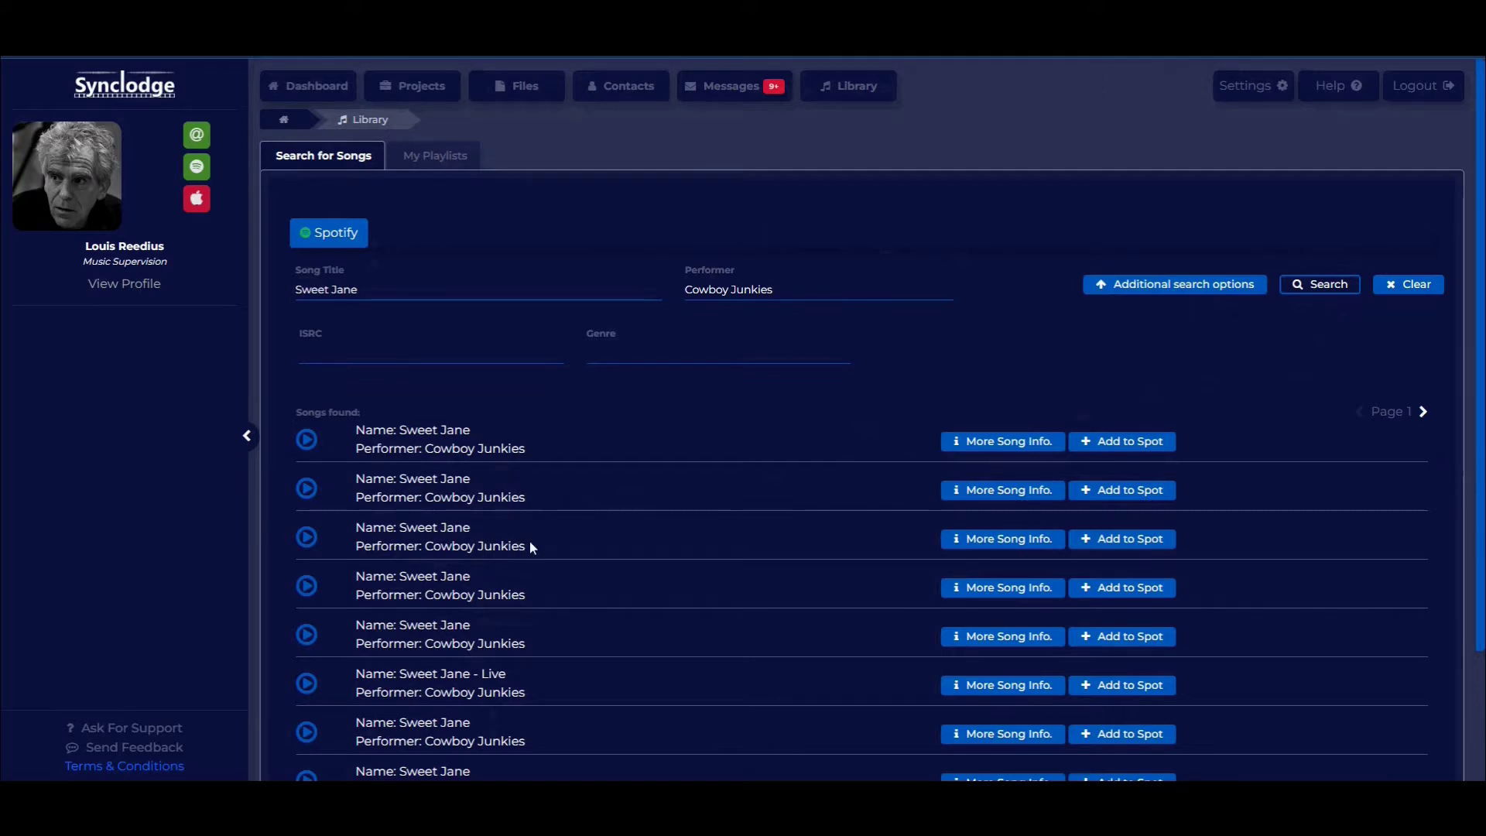
Step: Load the first Sweet Jane result in the player and examine its detailed song information, including the explanation of codes
{"action": "left_click", "coordinate": [305, 437]}
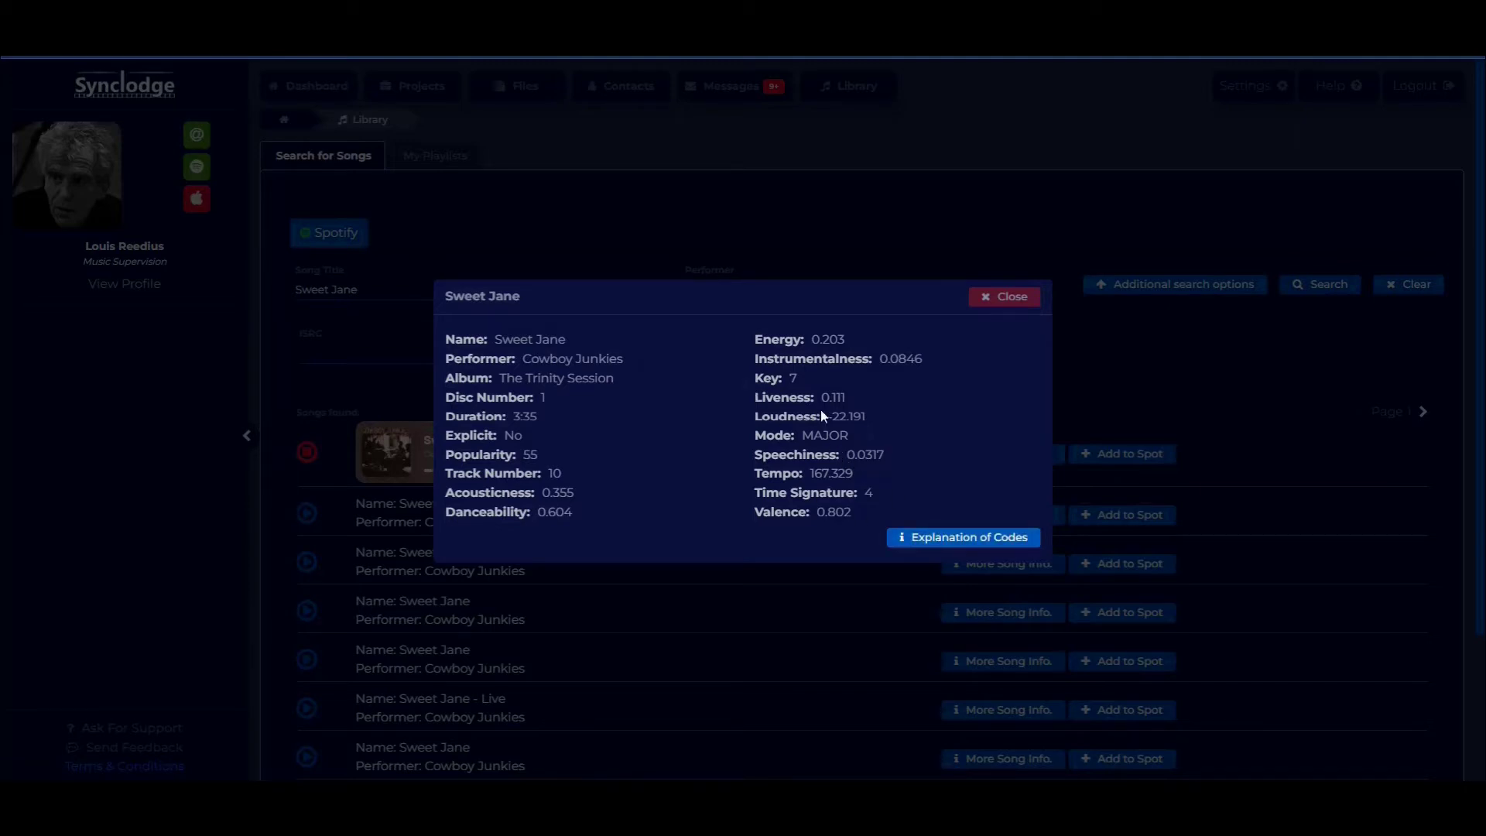
{"action": "double_click", "coordinate": [837, 397]}
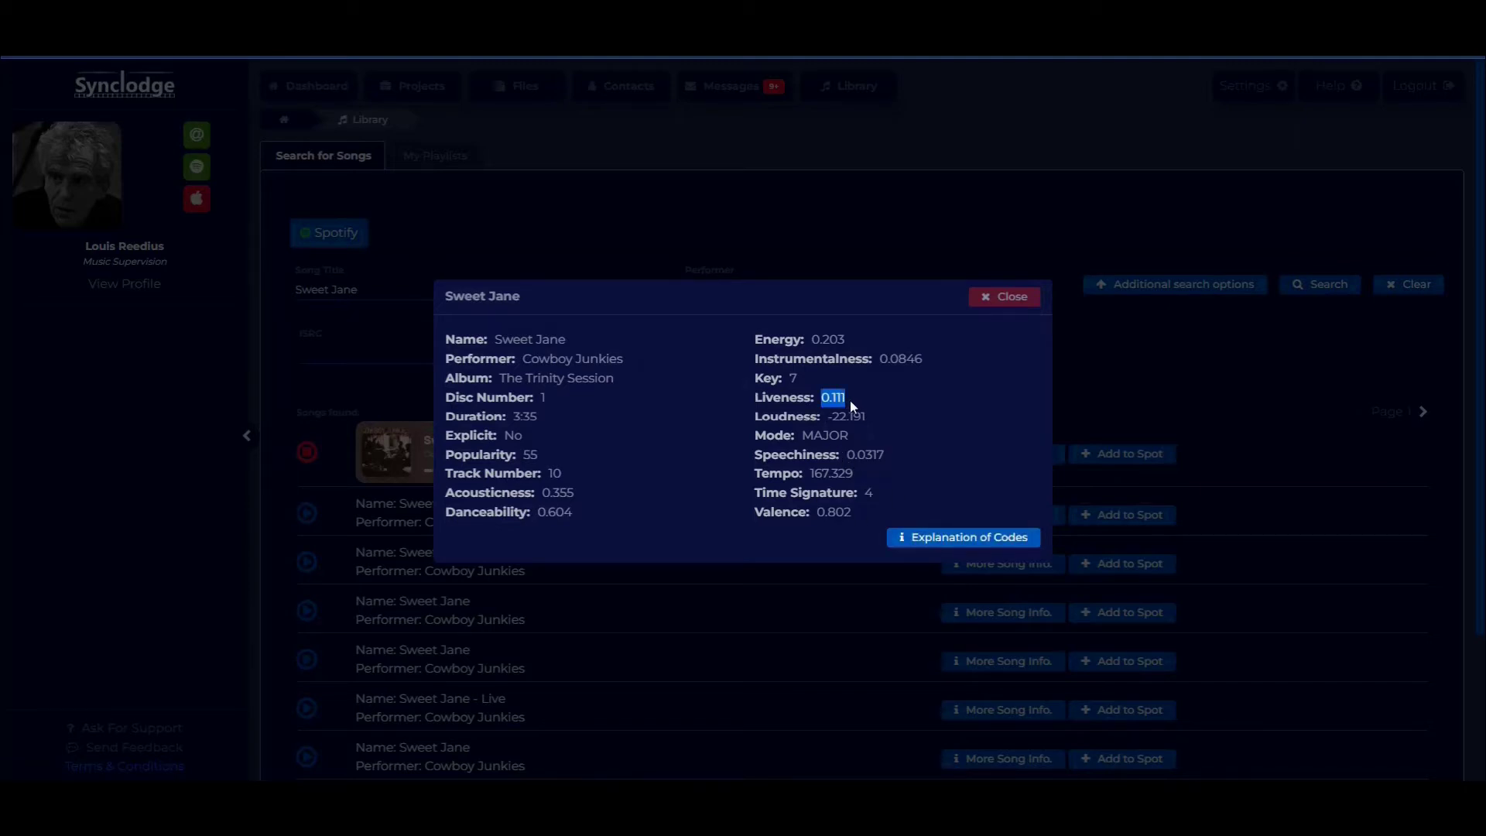
{"action": "left_click", "coordinate": [962, 542]}
{"action": "scroll", "coordinate": [882, 512], "scroll_direction": "down", "scroll_amount": 5}
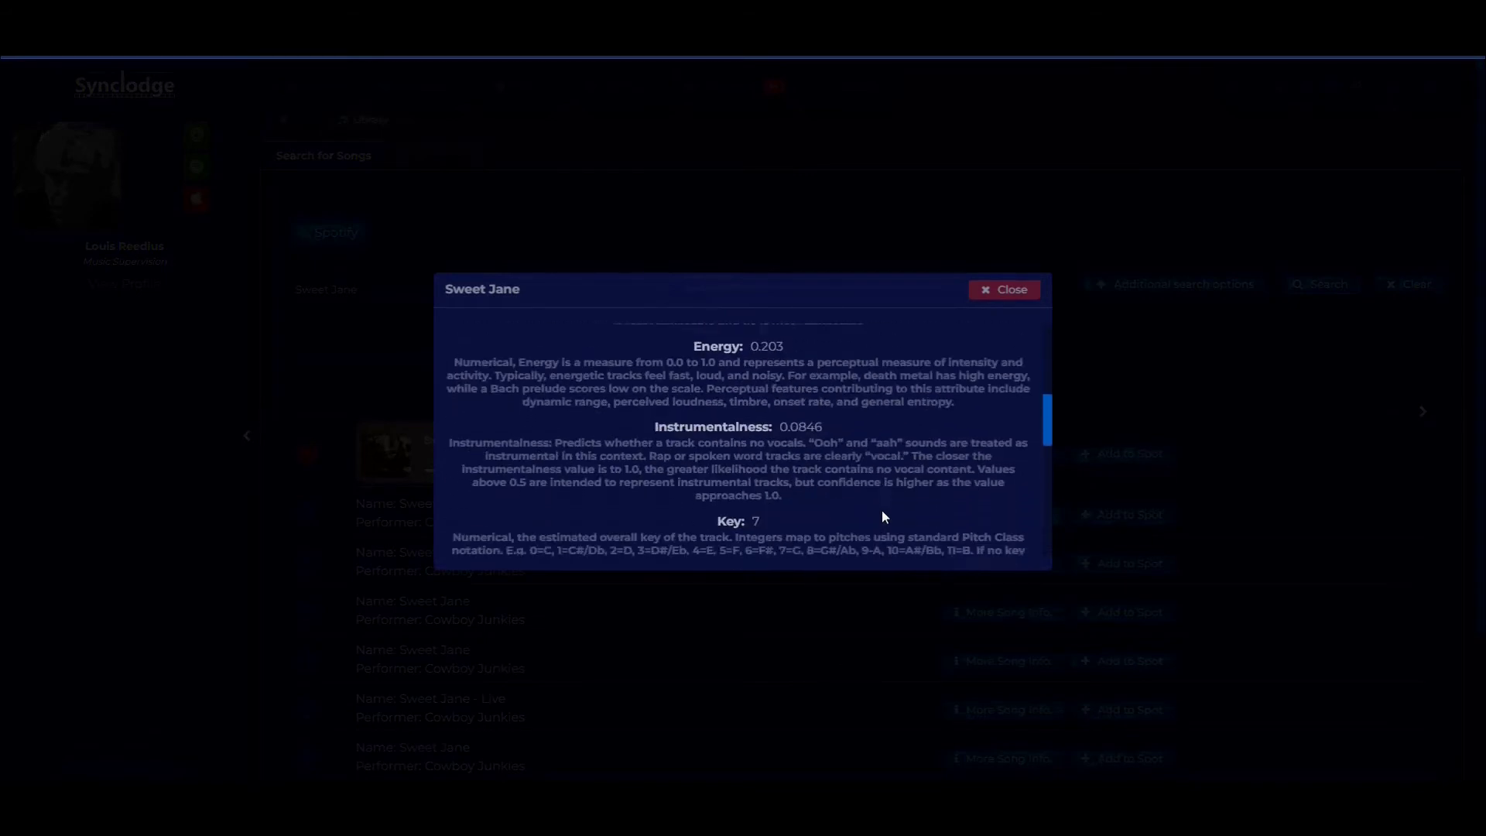
{"action": "scroll", "coordinate": [883, 513], "scroll_direction": "down", "scroll_amount": 3}
{"action": "scroll", "coordinate": [883, 514], "scroll_direction": "up", "scroll_amount": 2}
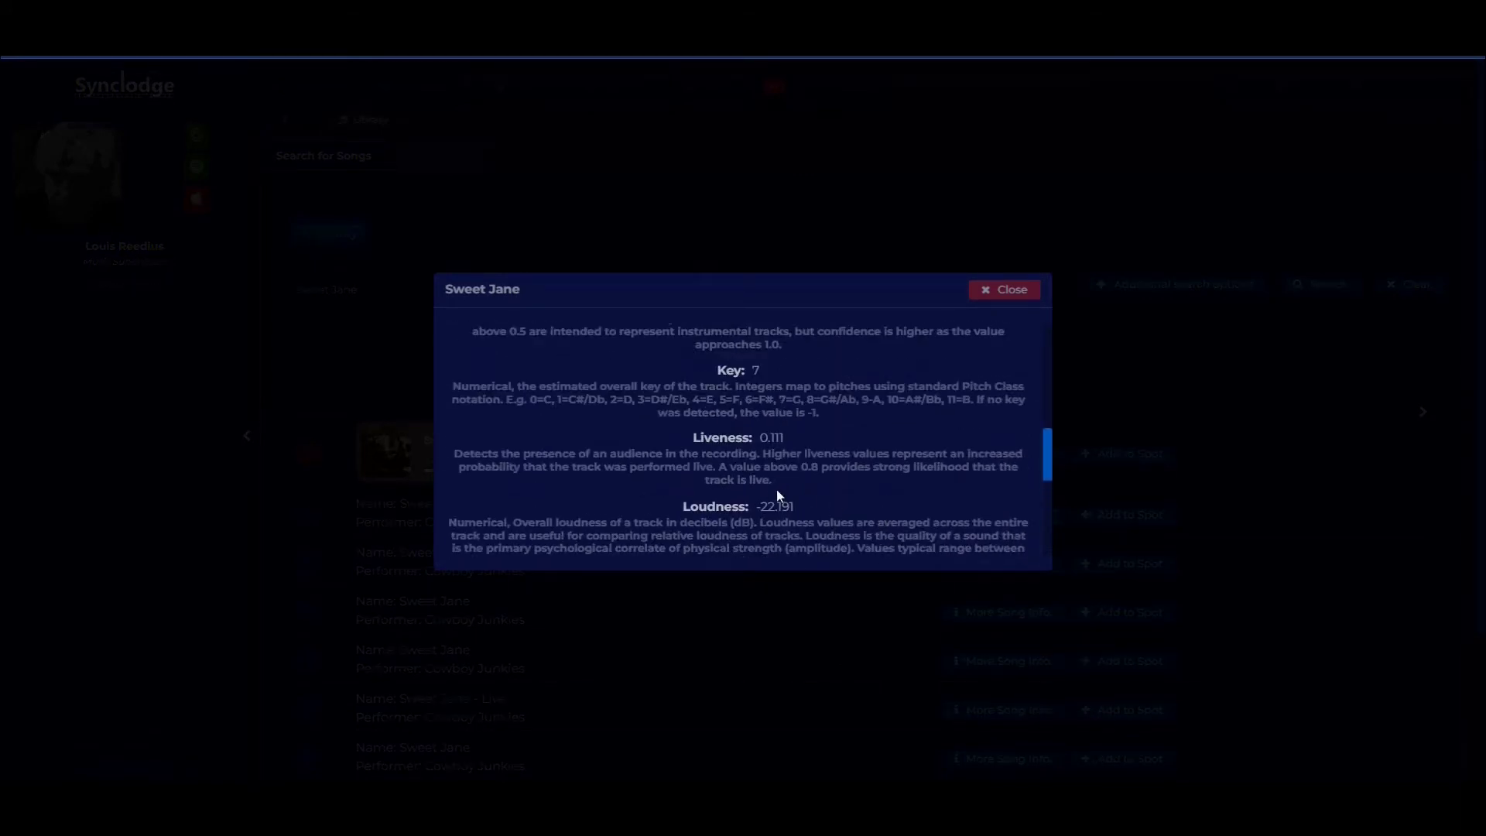
{"action": "left_click", "coordinate": [1017, 294]}
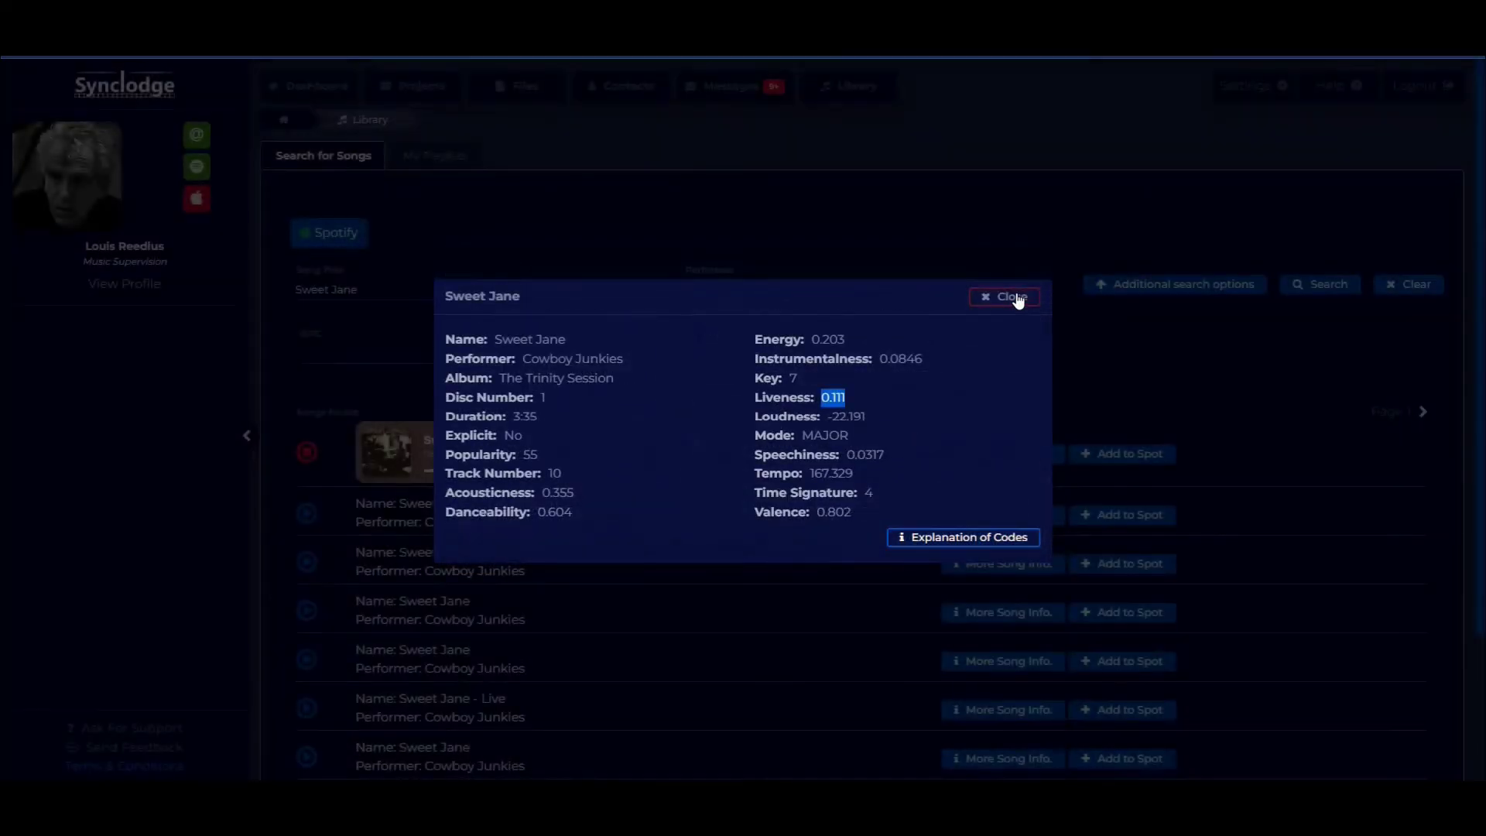
{"action": "left_click", "coordinate": [1016, 300]}
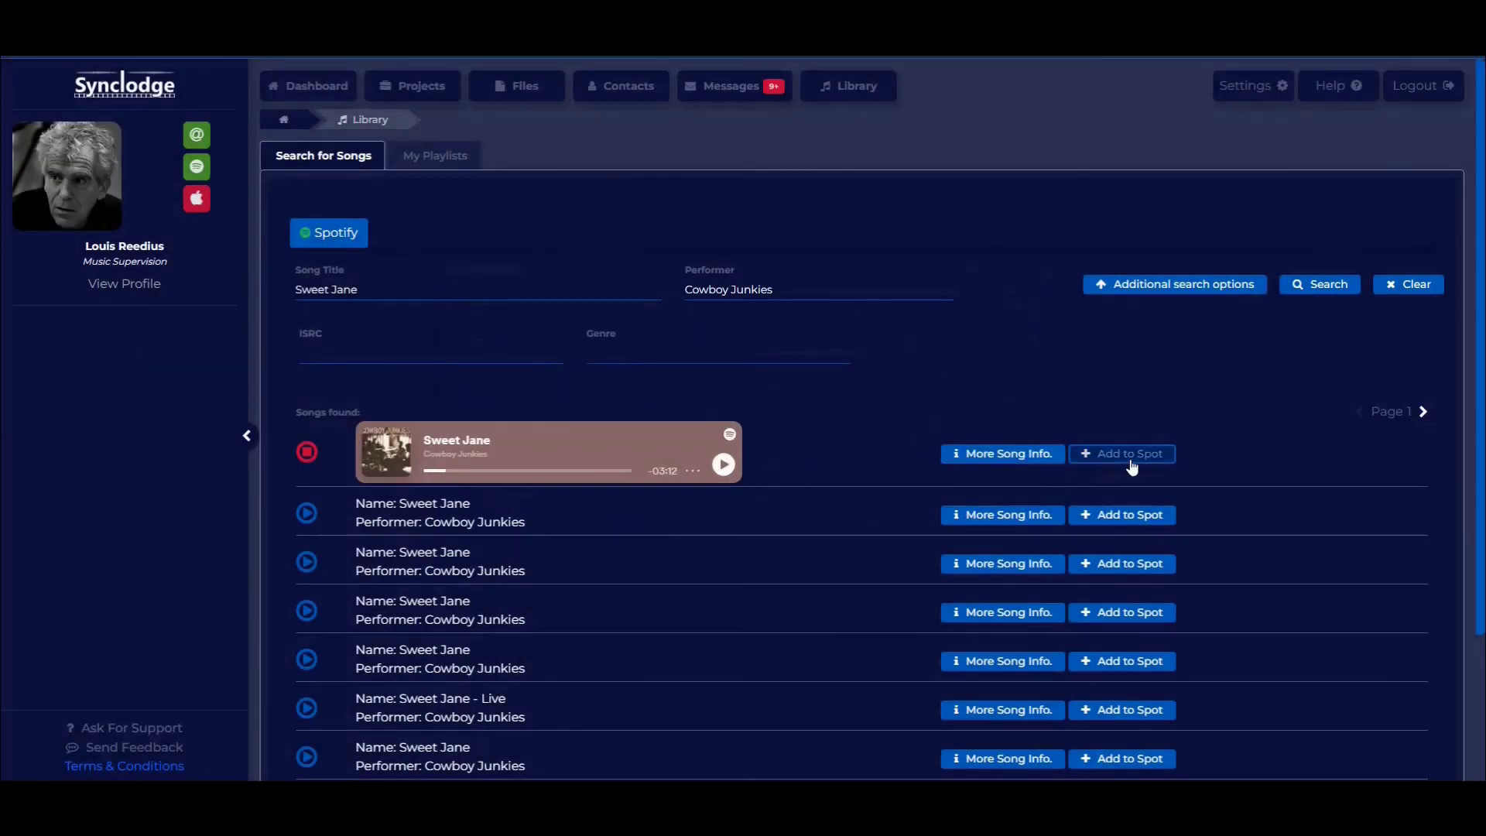
Step: Add the first Sweet Jane result to Spot 6 of project S01 E01 - Here We Go and go to that spot
{"action": "left_click", "coordinate": [1129, 464]}
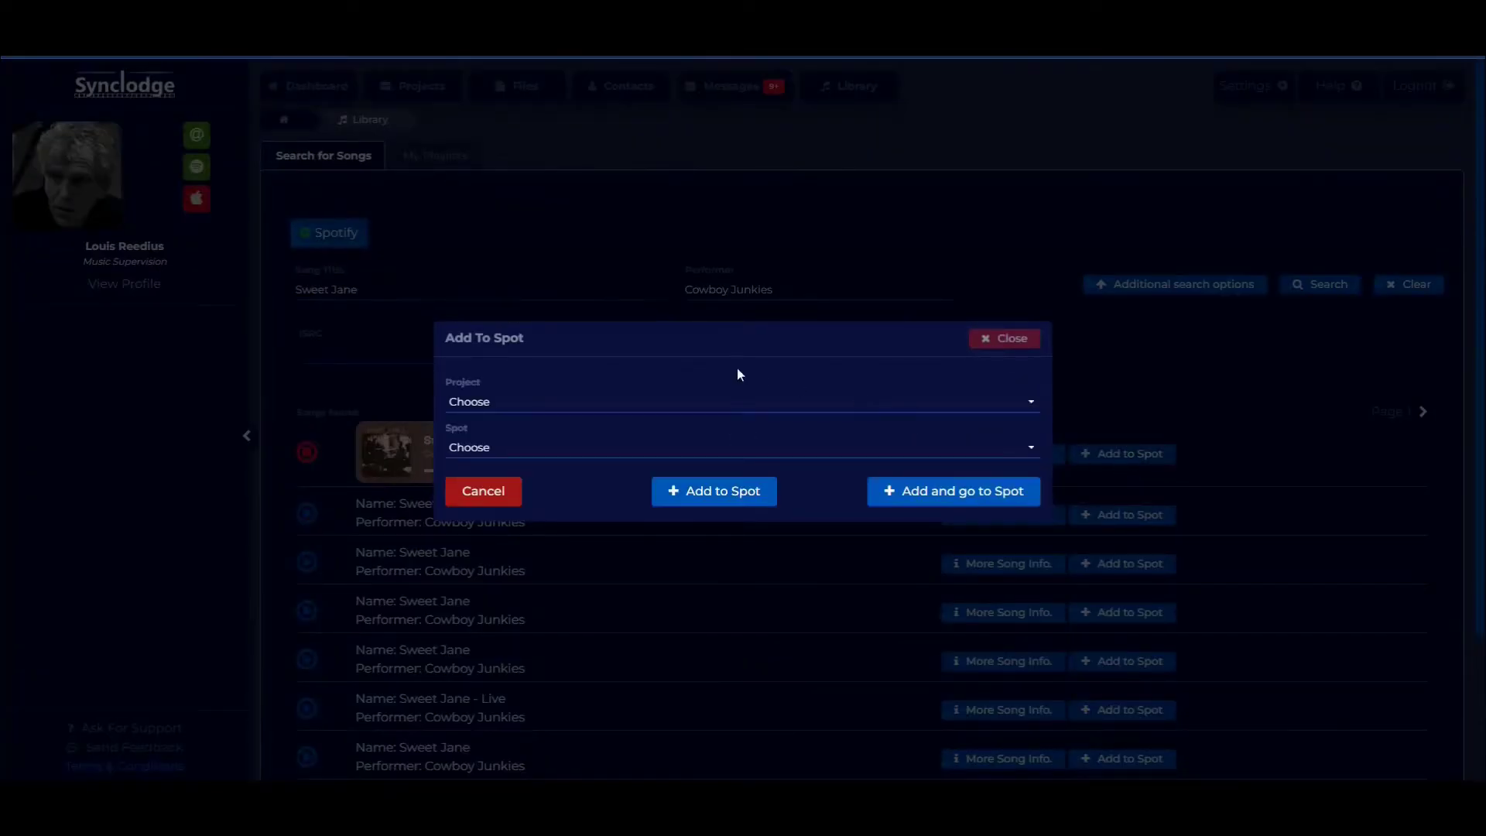
{"action": "left_click", "coordinate": [610, 399]}
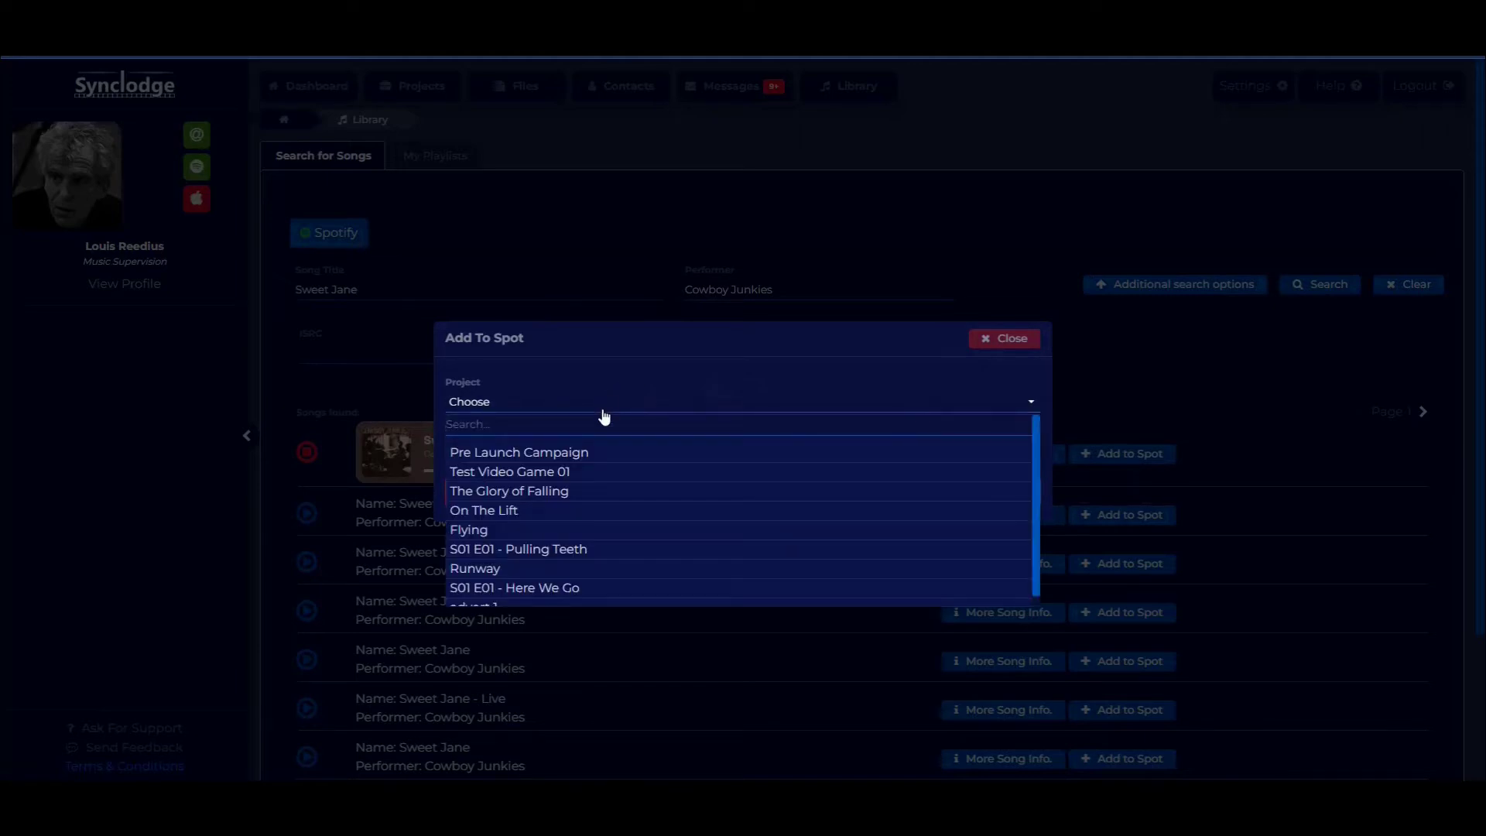
{"action": "left_click", "coordinate": [580, 588]}
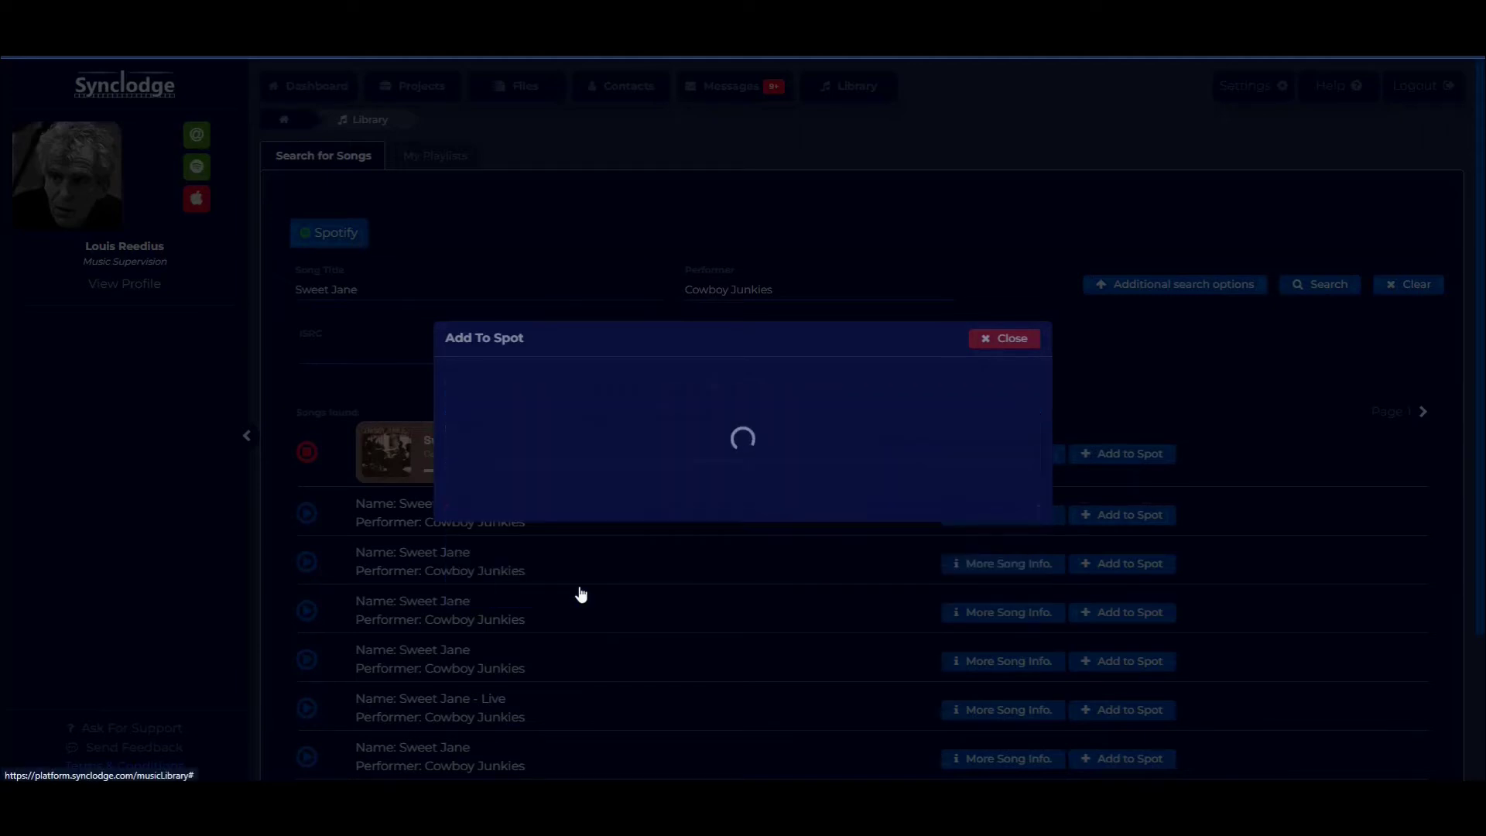
{"action": "left_click", "coordinate": [592, 451]}
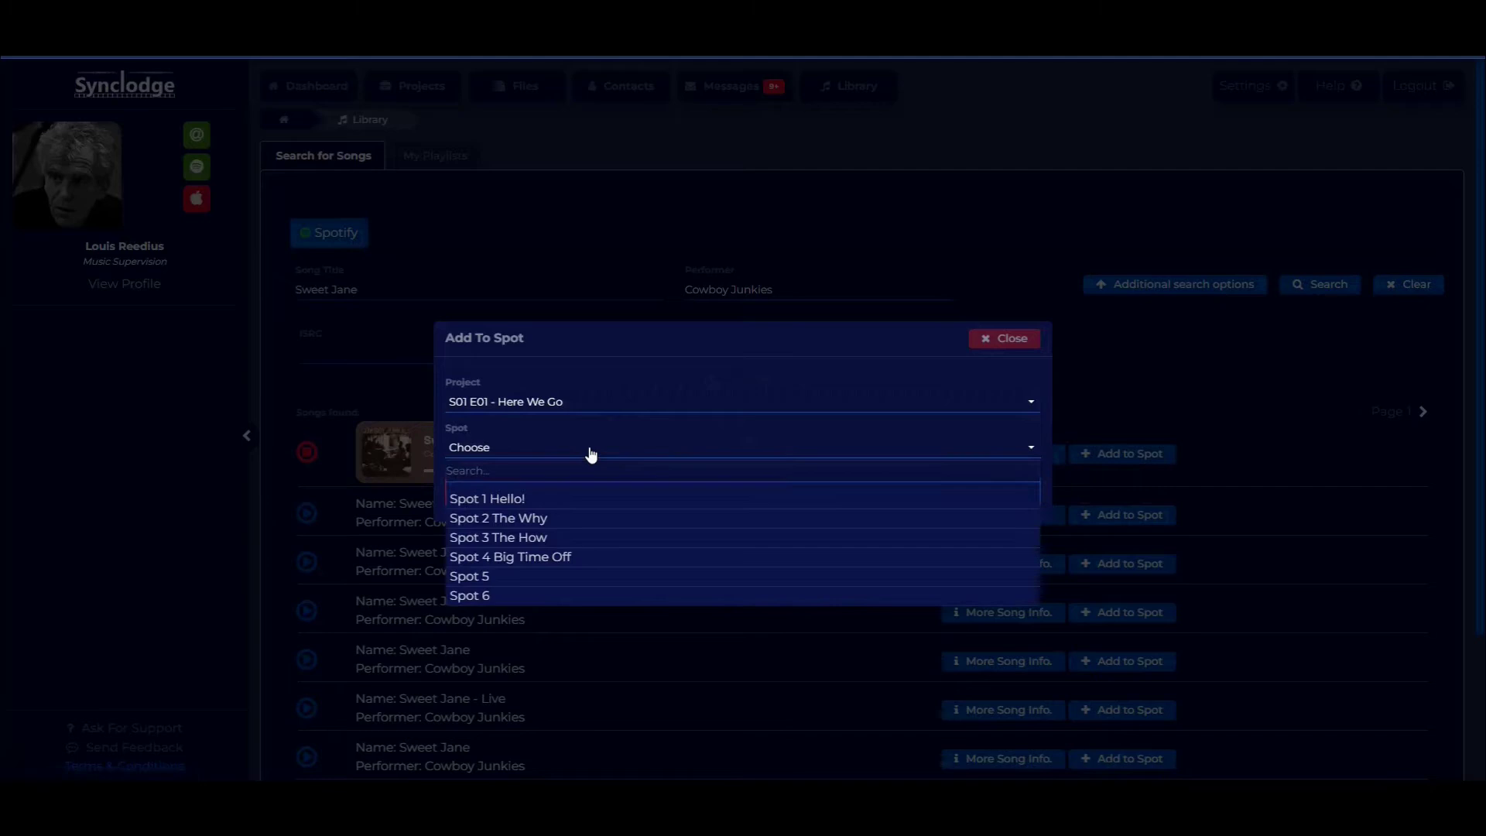
{"action": "left_click", "coordinate": [535, 596]}
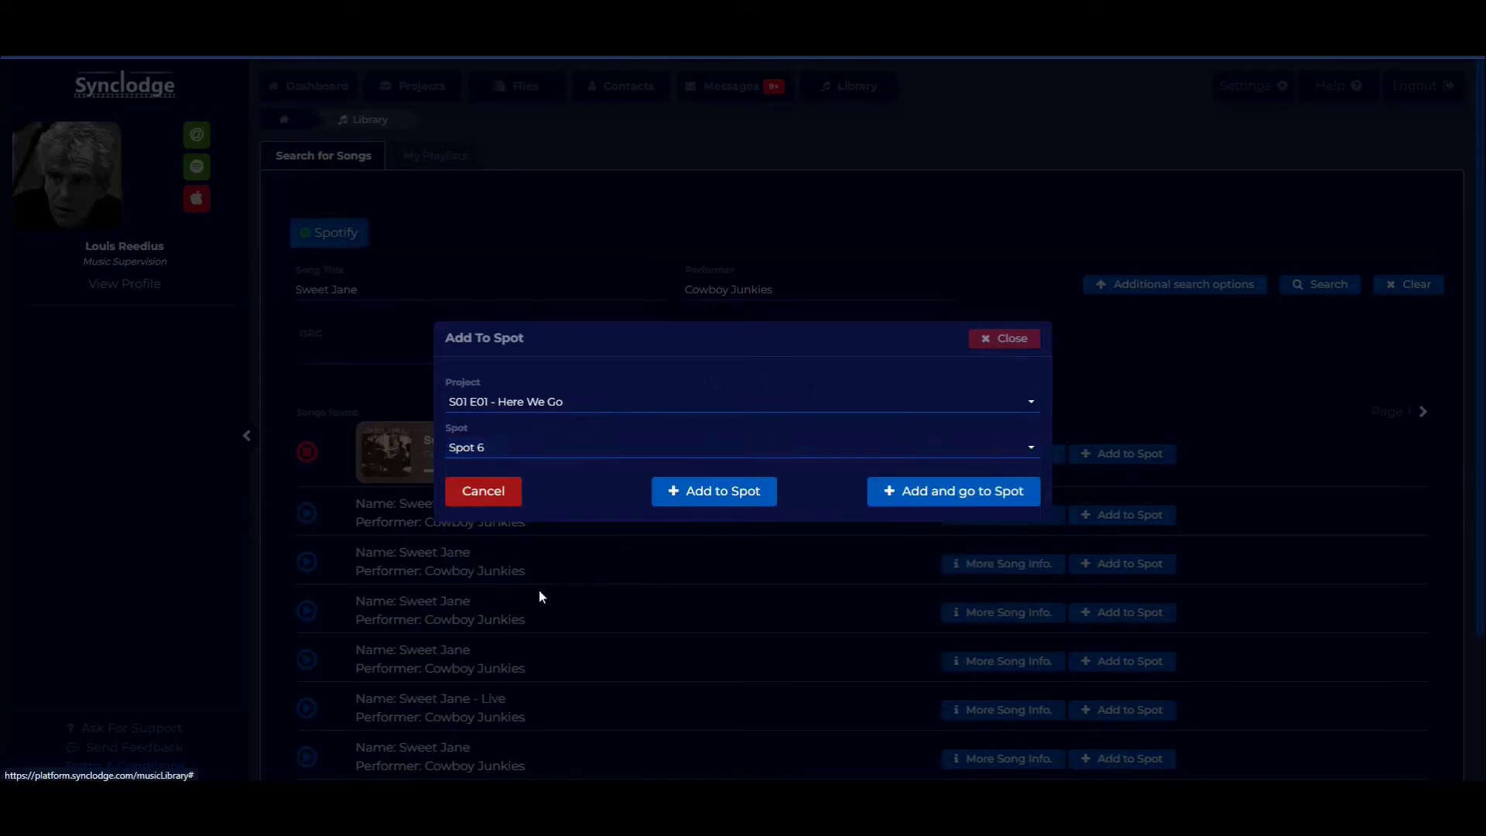
{"action": "left_click", "coordinate": [754, 491]}
{"action": "left_click", "coordinate": [977, 497]}
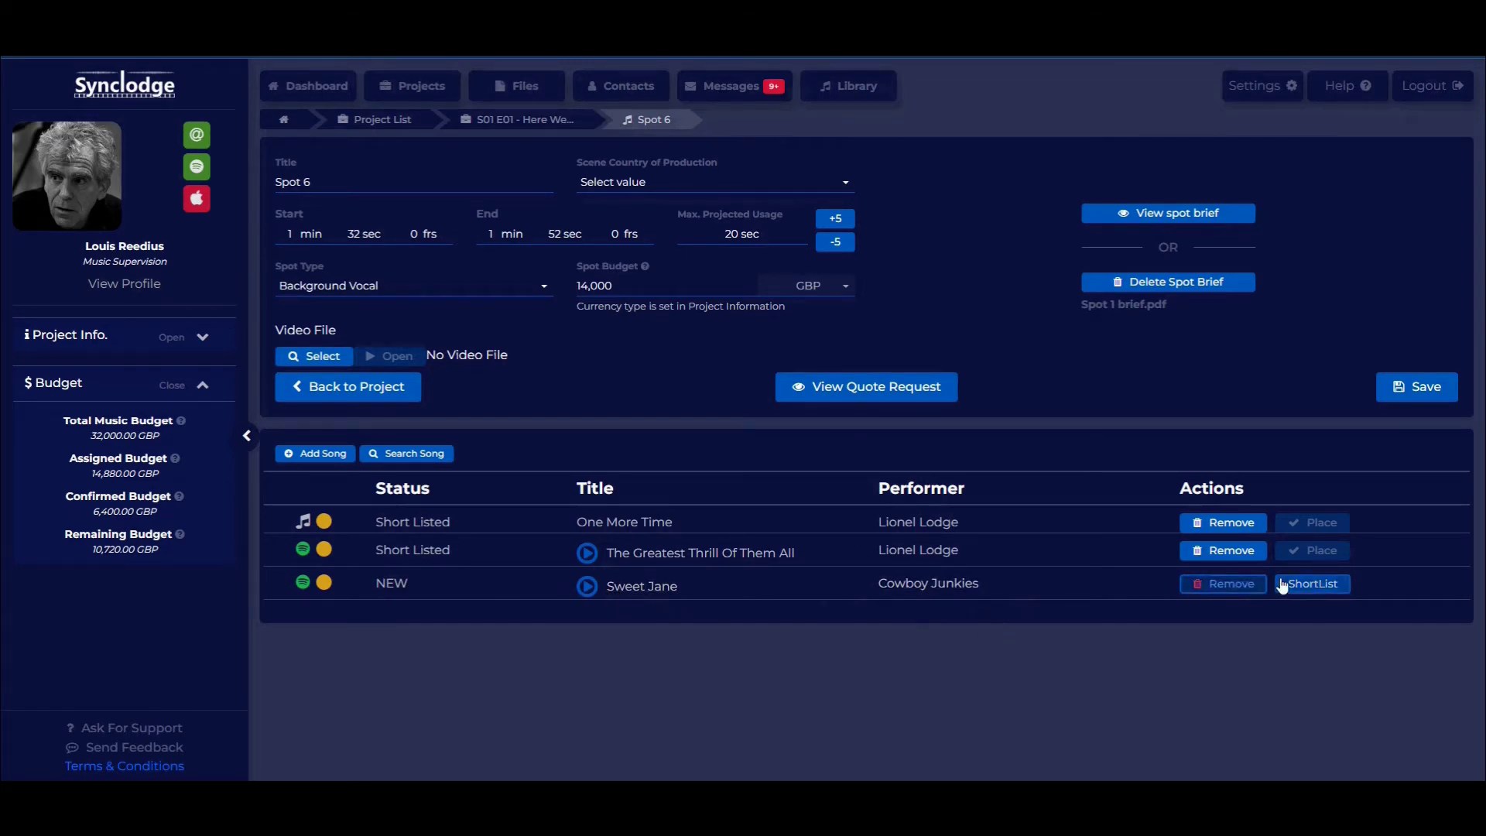
Step: Shortlist Sweet Jane in Spot 6 and search for its recording information from the song's page
{"action": "left_click", "coordinate": [1325, 589]}
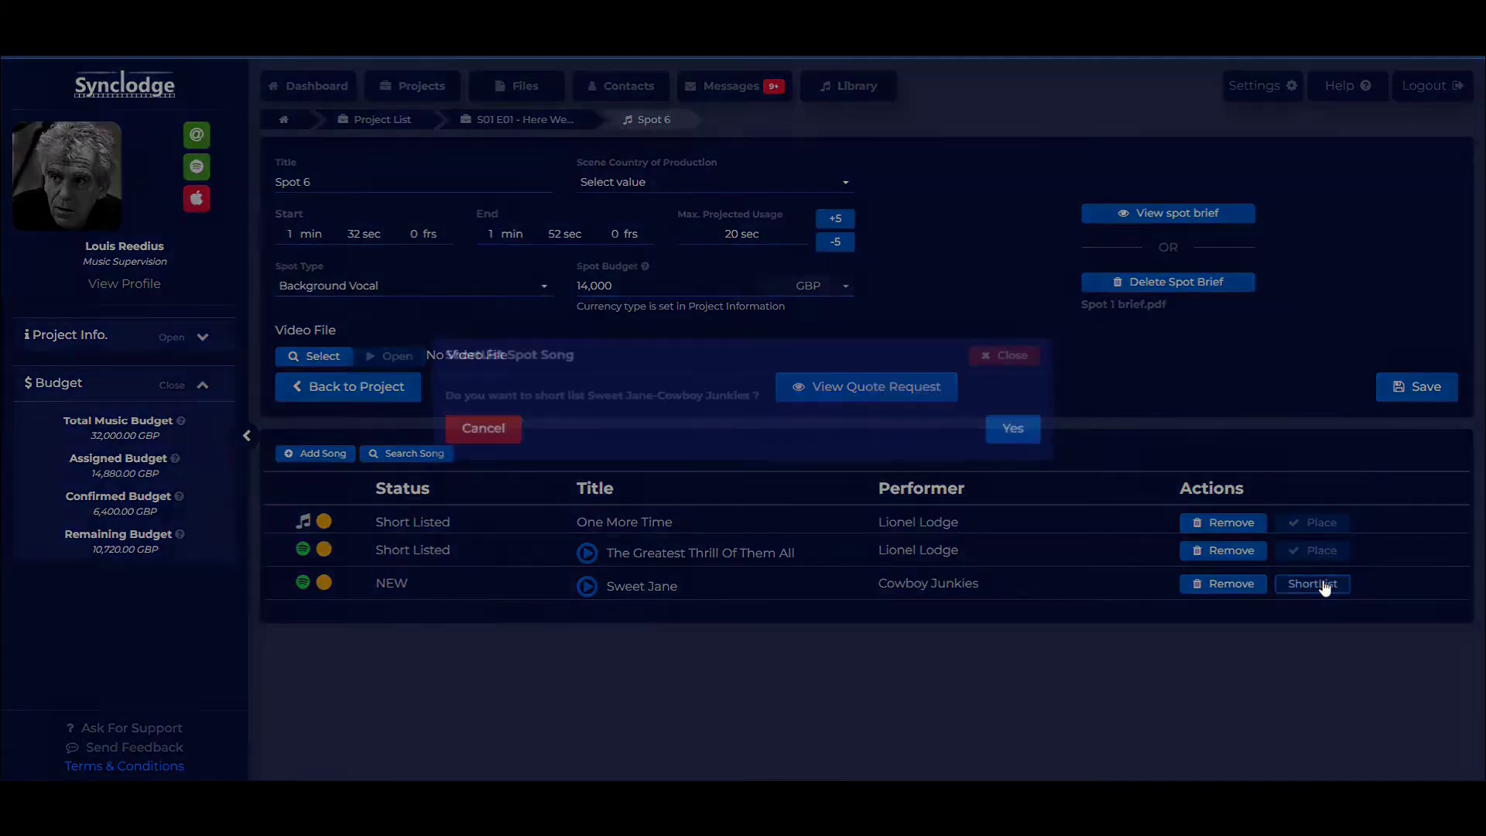
{"action": "left_click", "coordinate": [1003, 448]}
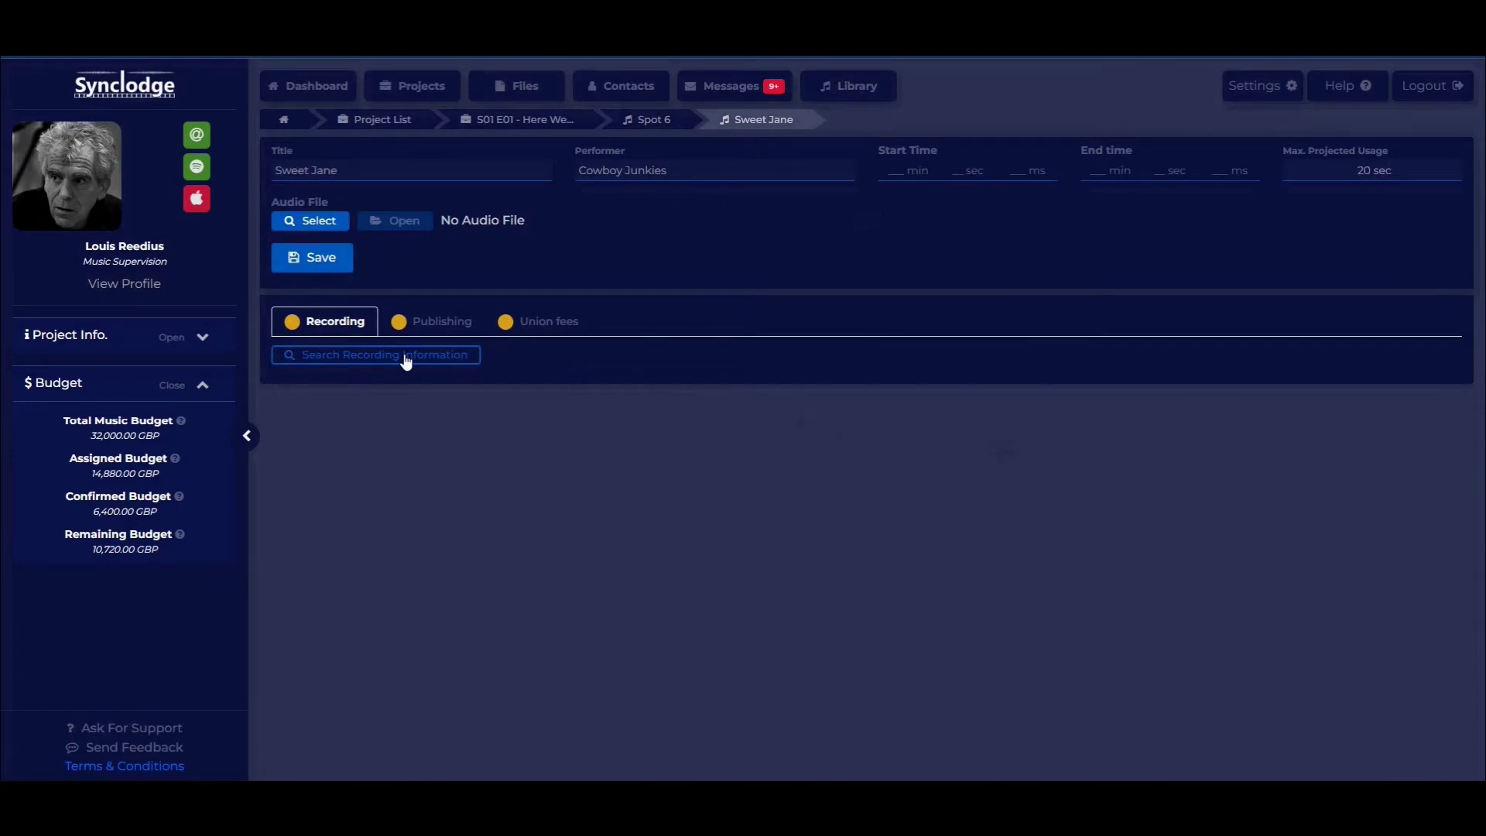
{"action": "left_click", "coordinate": [406, 361]}
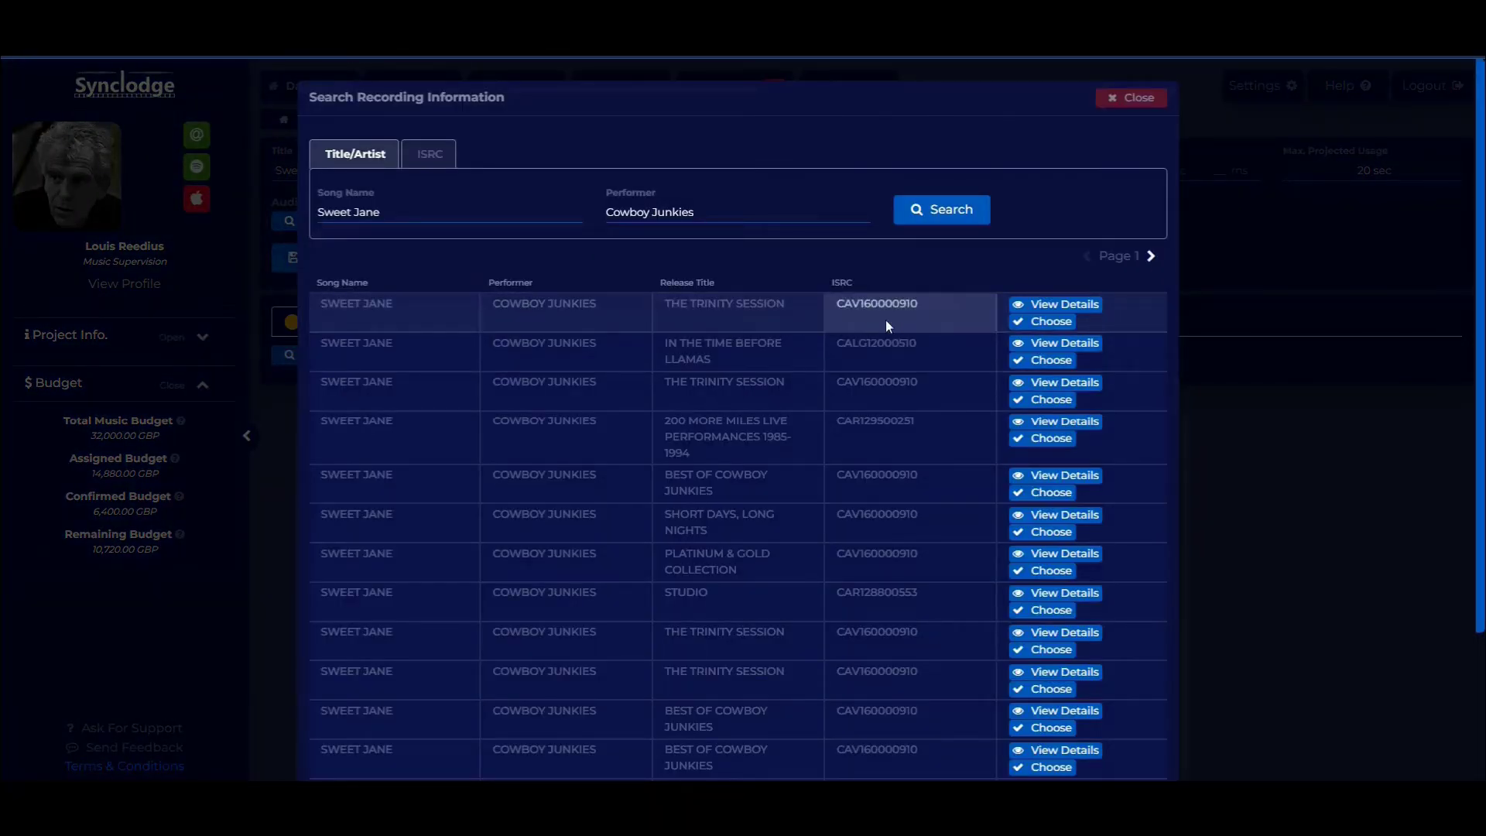
Step: View the first THE TRINITY SESSION recording's details, checking its ISRC, release label, alternative titles and work ISWC
{"action": "left_click", "coordinate": [1090, 305]}
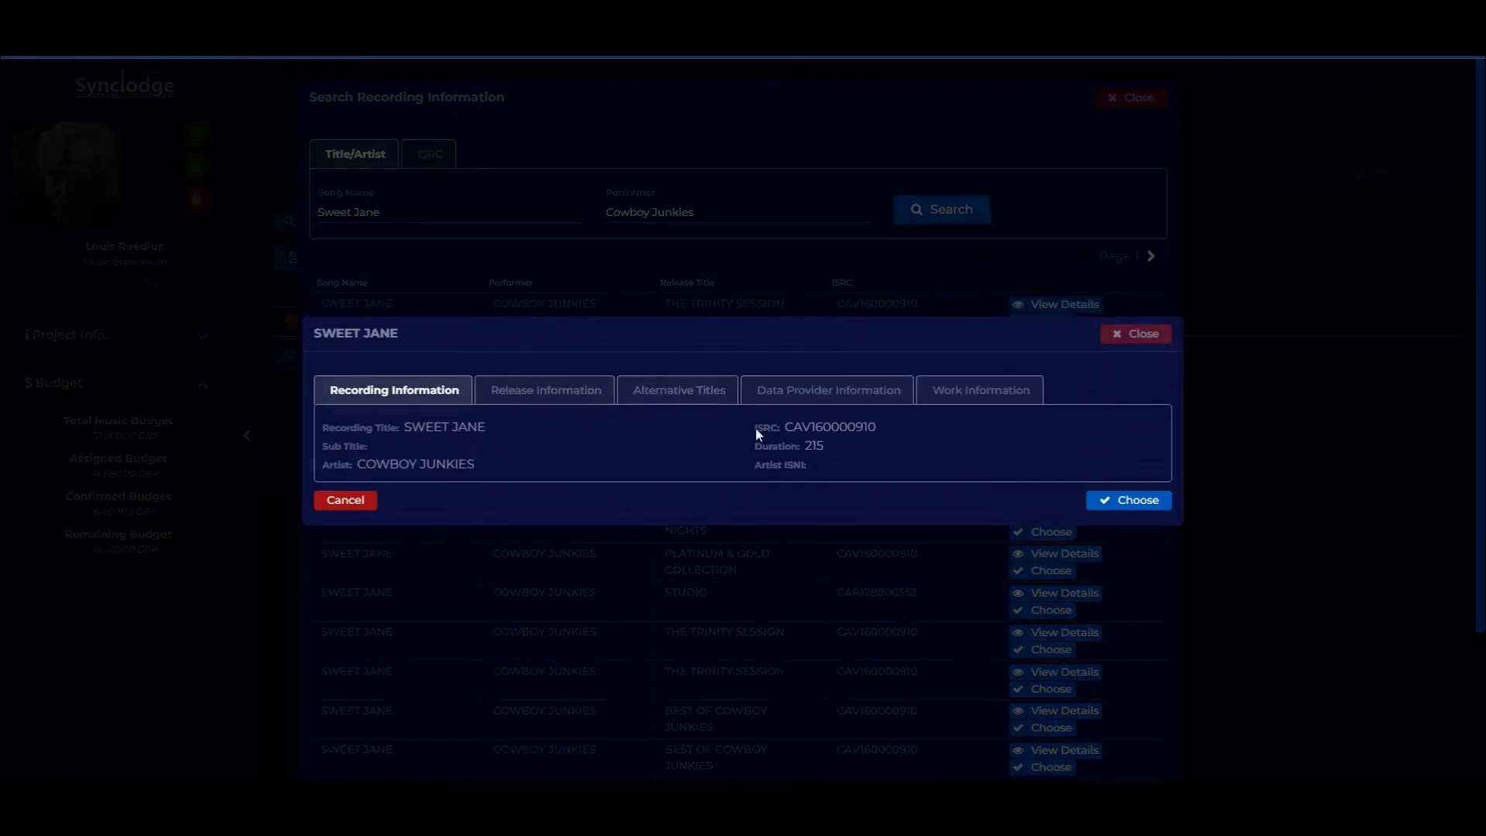
{"action": "left_click_drag", "start_coordinate": [782, 427], "coordinate": [932, 438]}
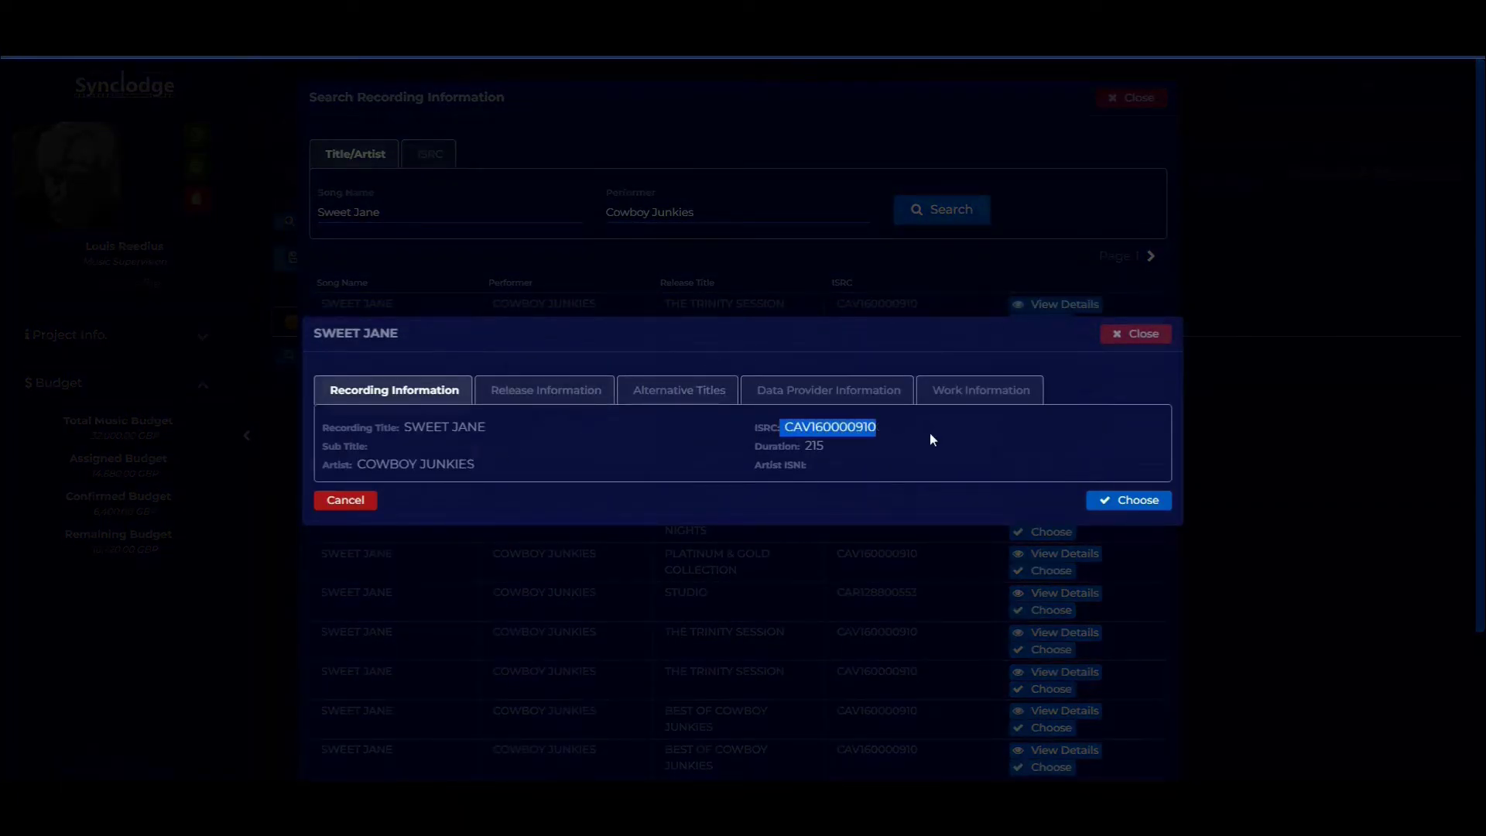
{"action": "left_click", "coordinate": [550, 389]}
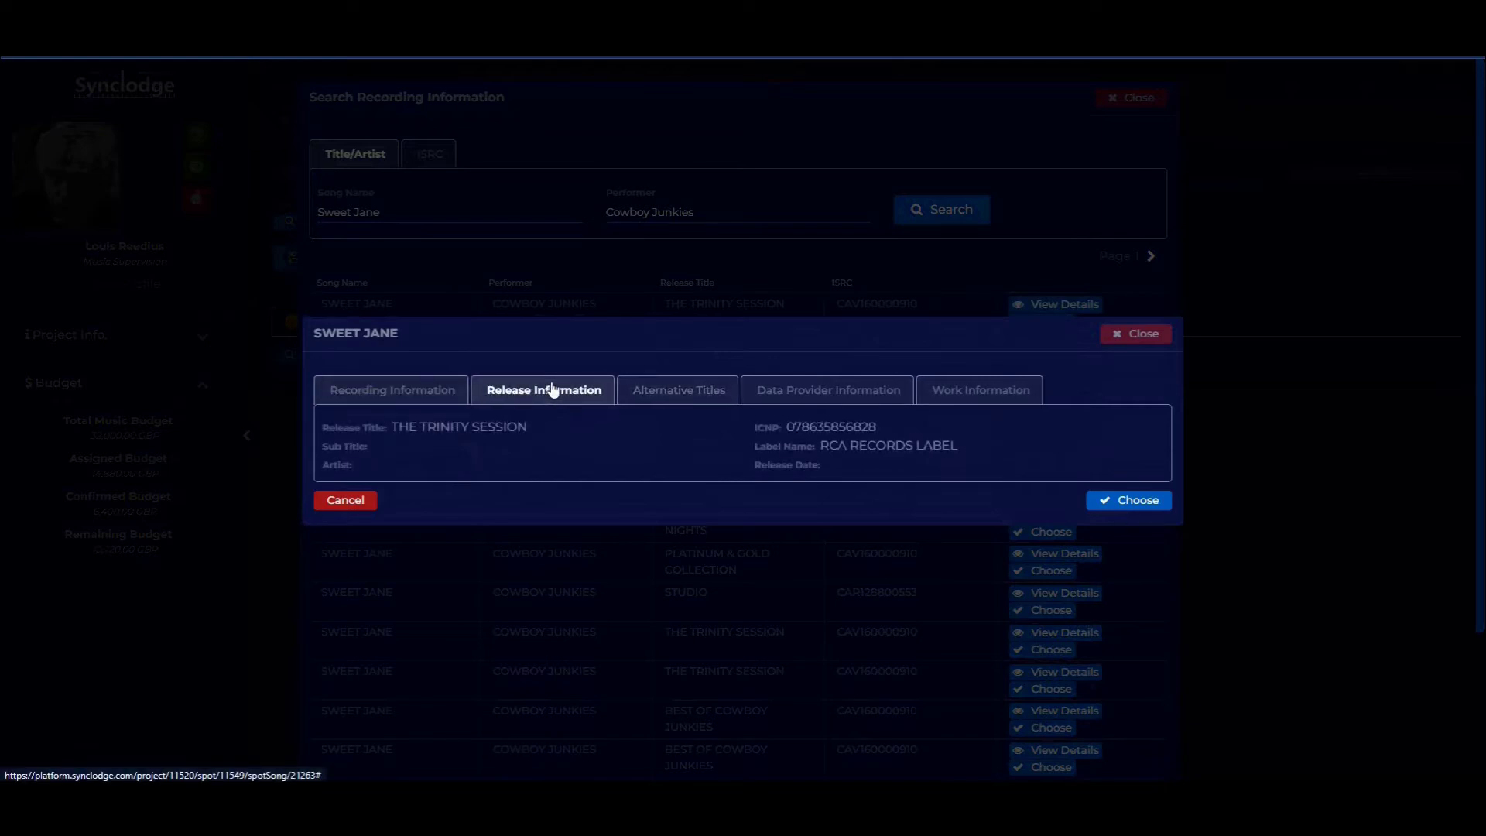
{"action": "left_click_drag", "start_coordinate": [821, 446], "coordinate": [1007, 446]}
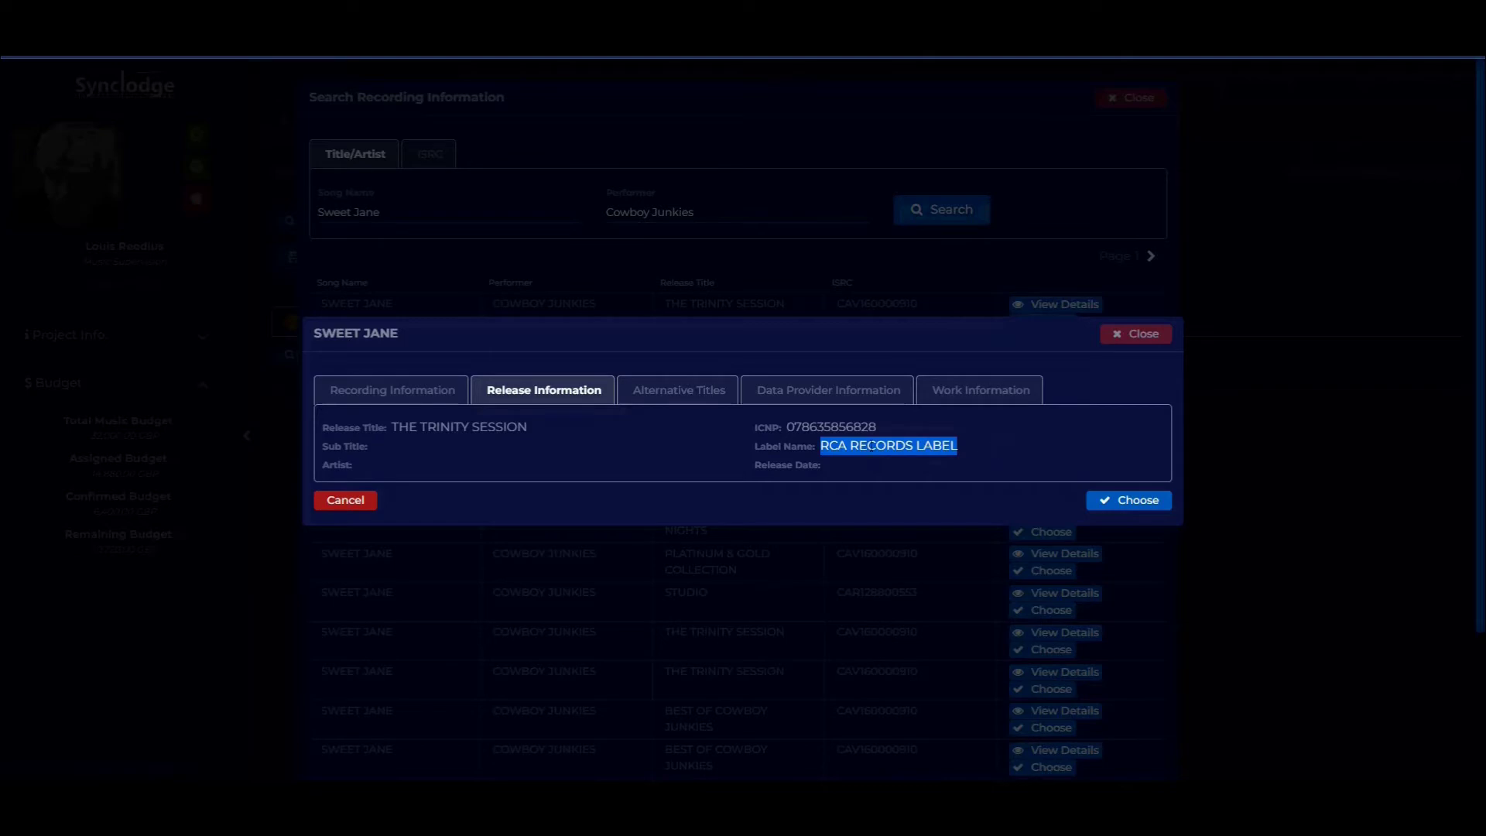
{"action": "left_click", "coordinate": [682, 391]}
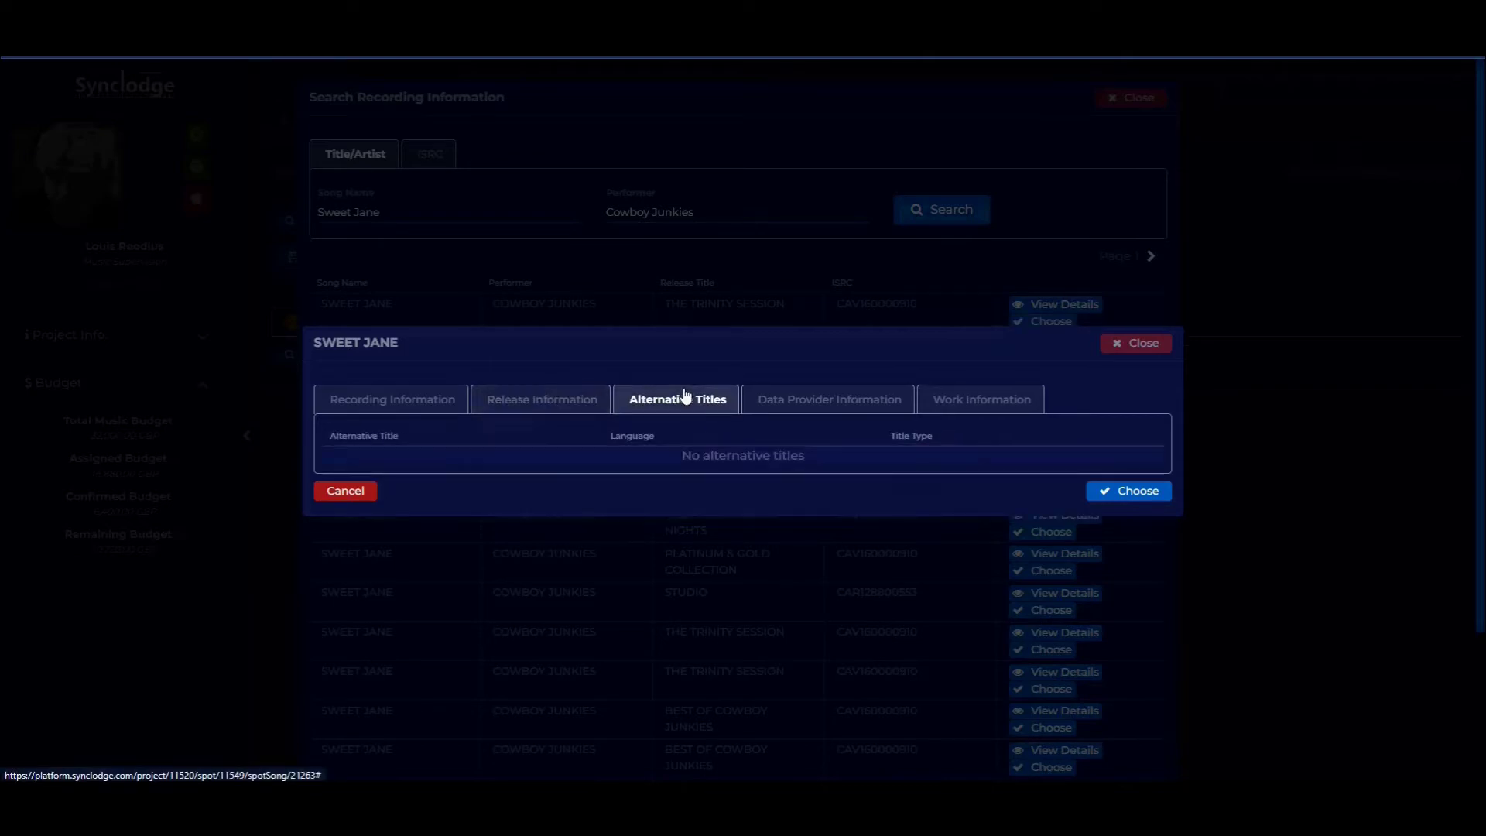
{"action": "left_click", "coordinate": [988, 400]}
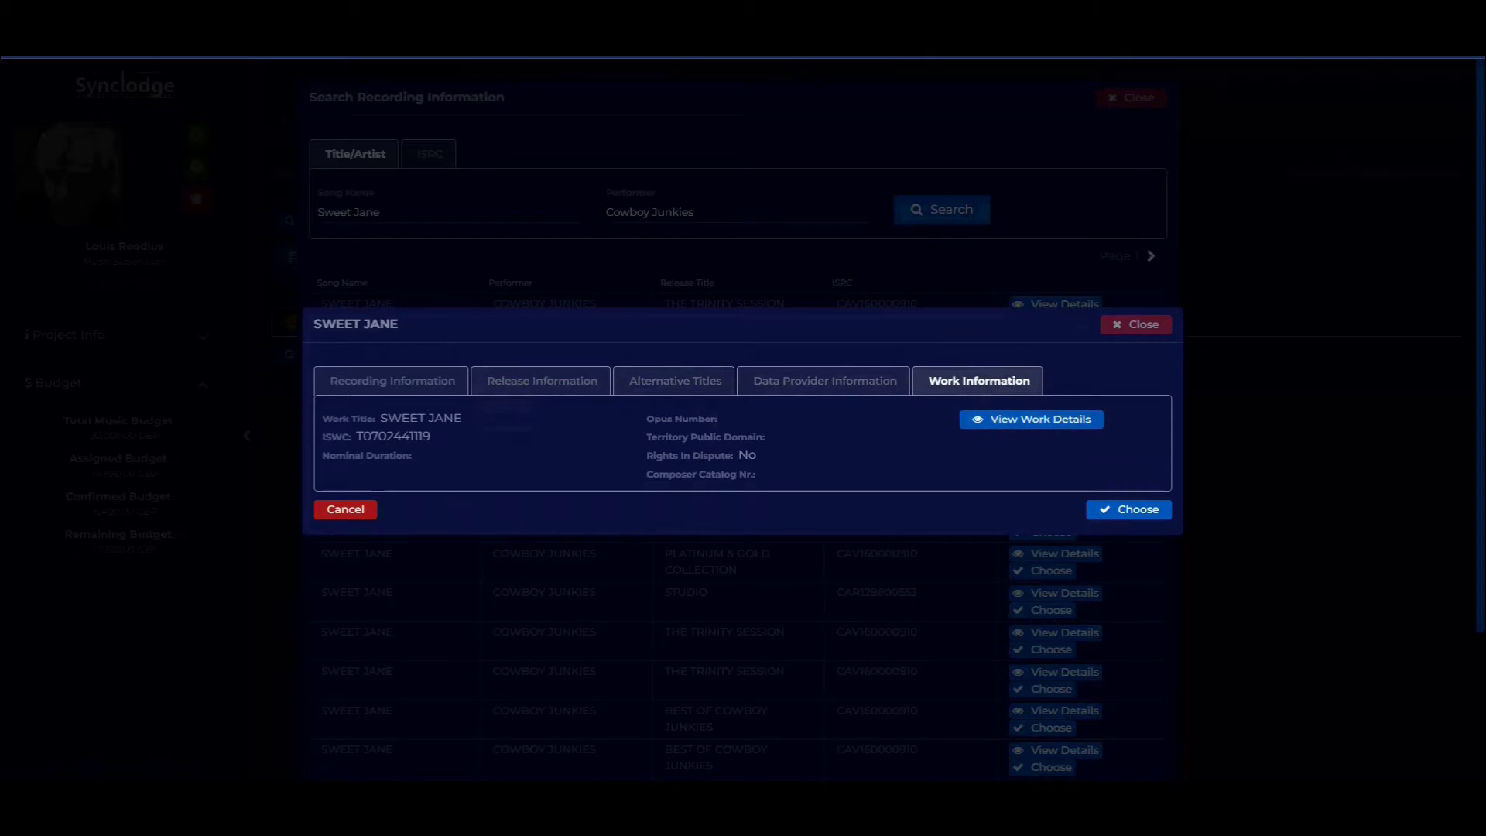
{"action": "left_click_drag", "start_coordinate": [354, 436], "coordinate": [452, 440]}
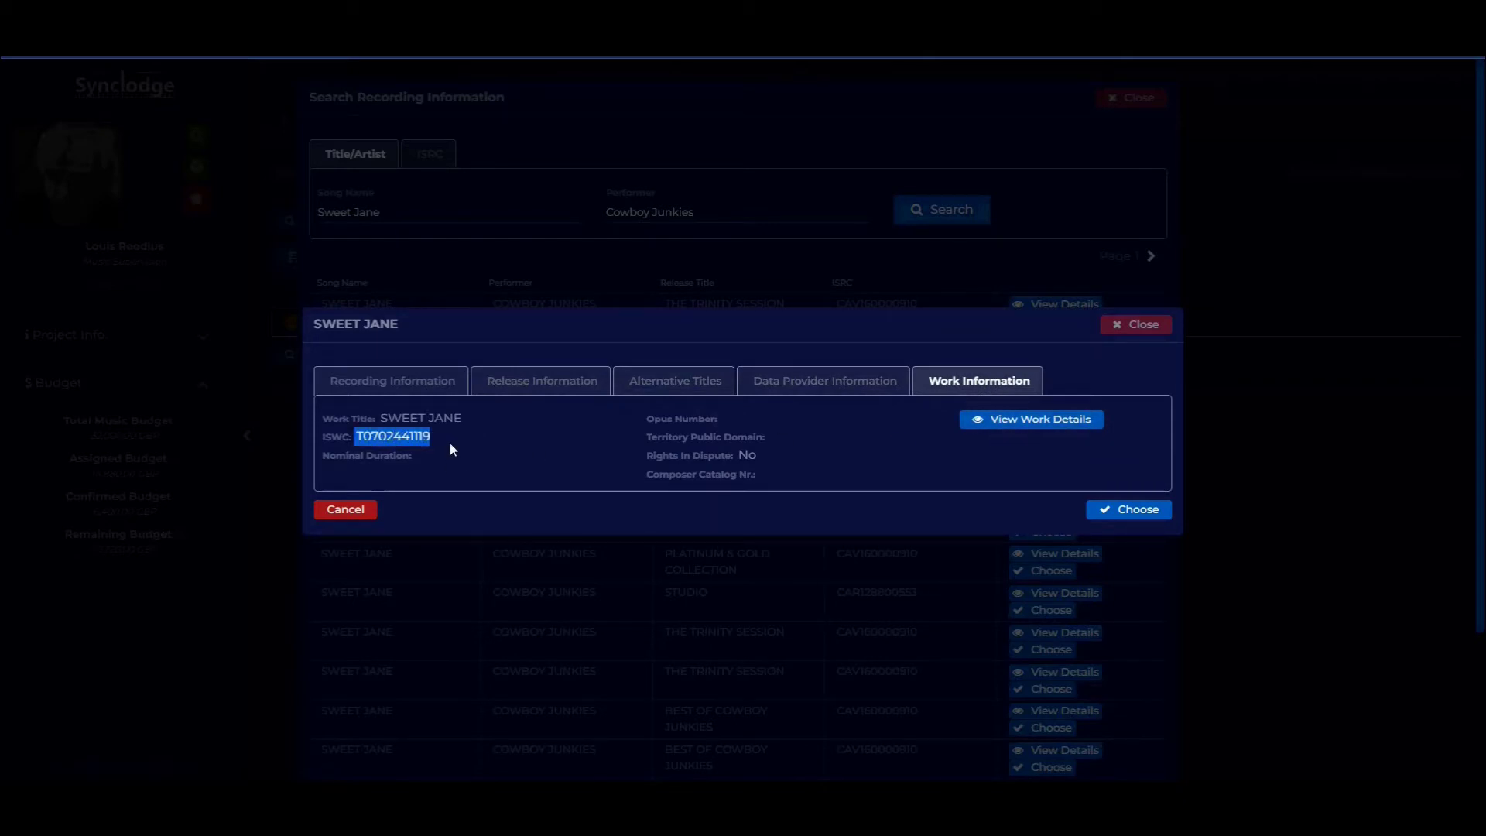
Step: Examine the publishers and other parties in the Sweet Jane work details, and close those details
{"action": "left_click", "coordinate": [995, 420]}
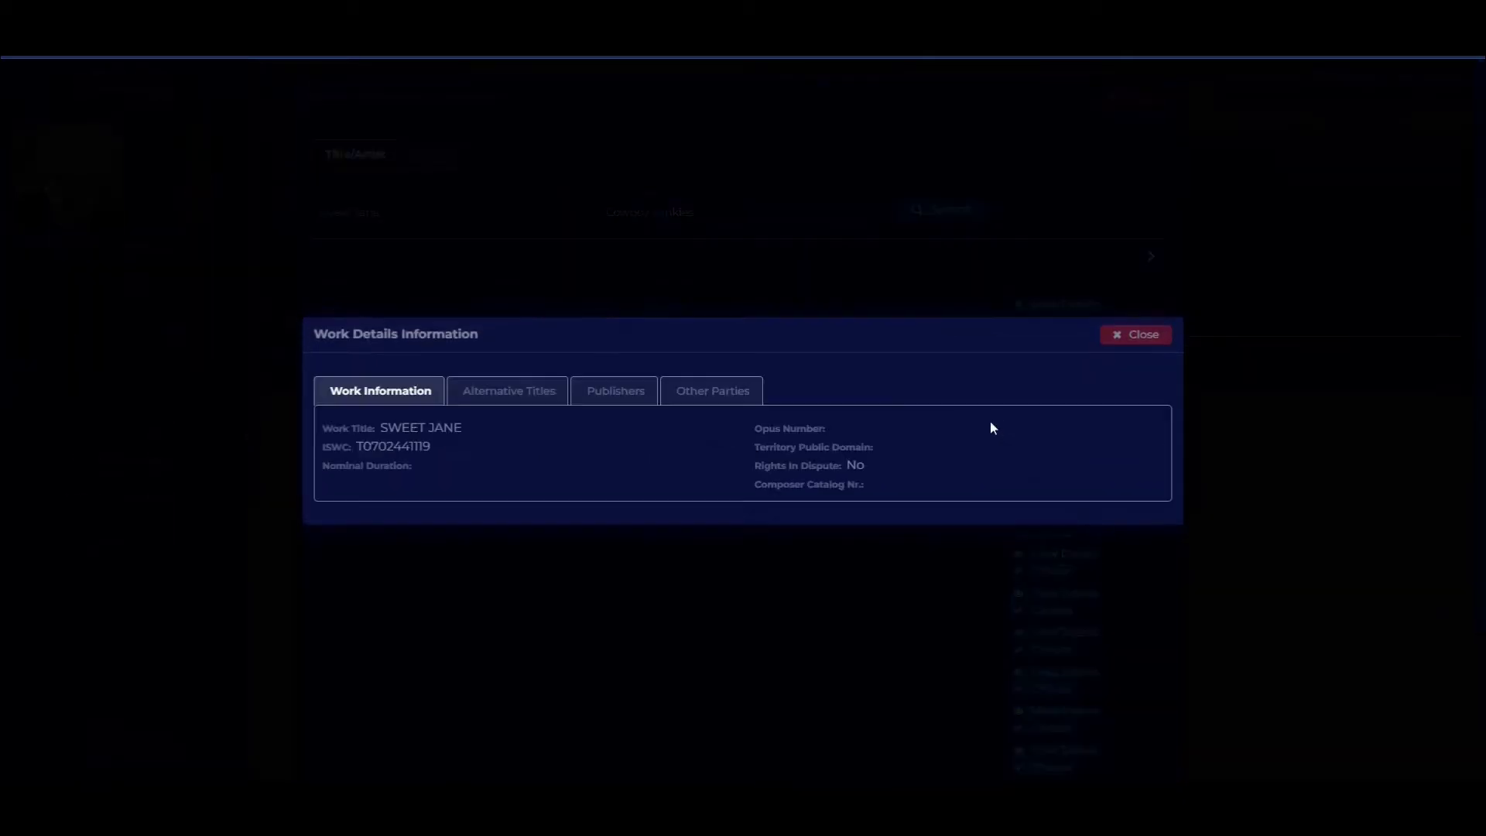
{"action": "left_click", "coordinate": [607, 393]}
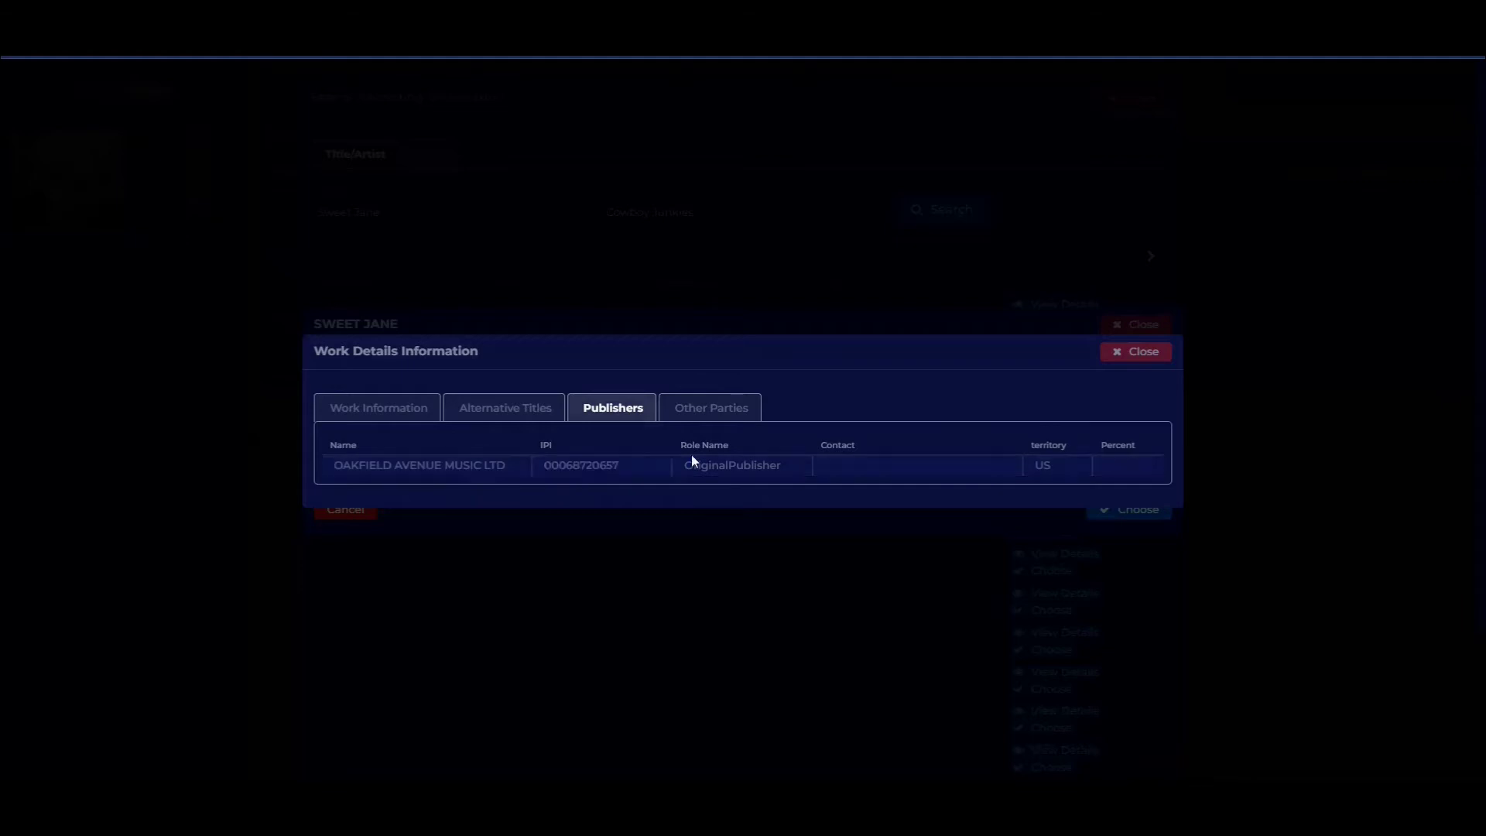
{"action": "left_click", "coordinate": [708, 399]}
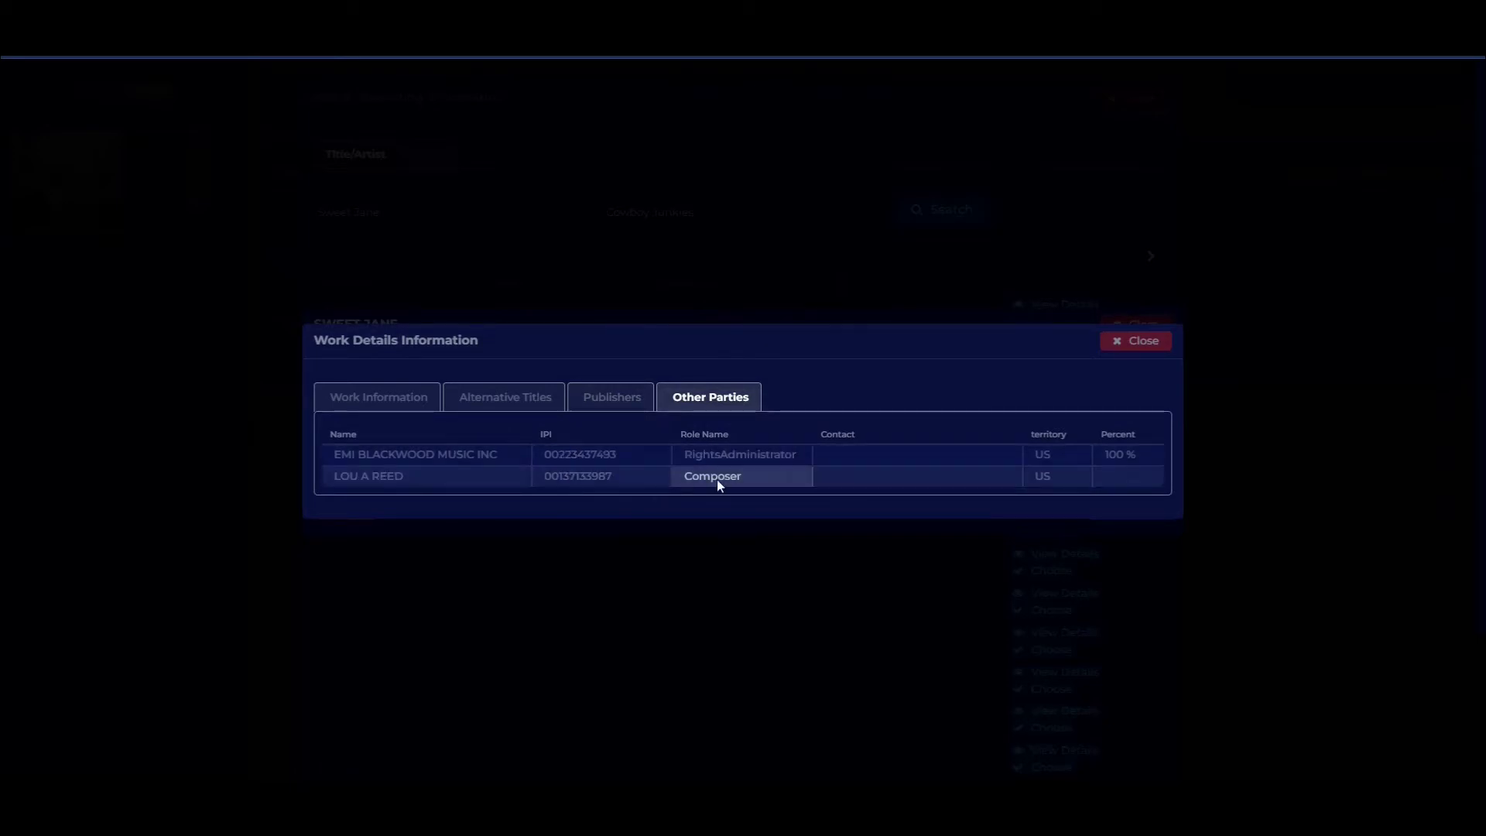
{"action": "left_click", "coordinate": [1114, 341]}
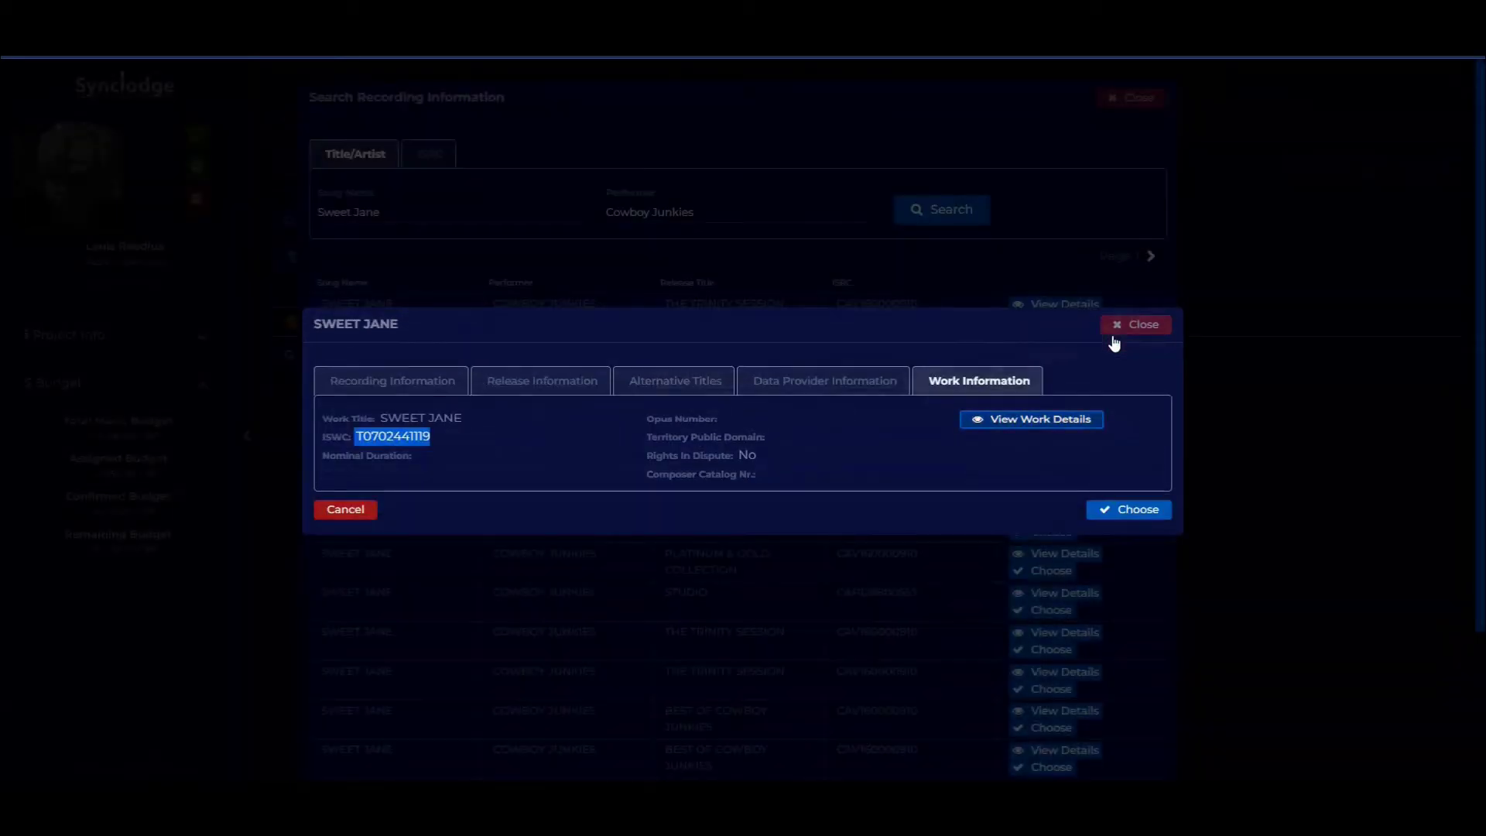
Step: Choose this Sweet Jane recording and use RCA Records Label as master owner and OAKFIELD AVENUE MUSIC LTD as publisher
{"action": "left_click", "coordinate": [1126, 511]}
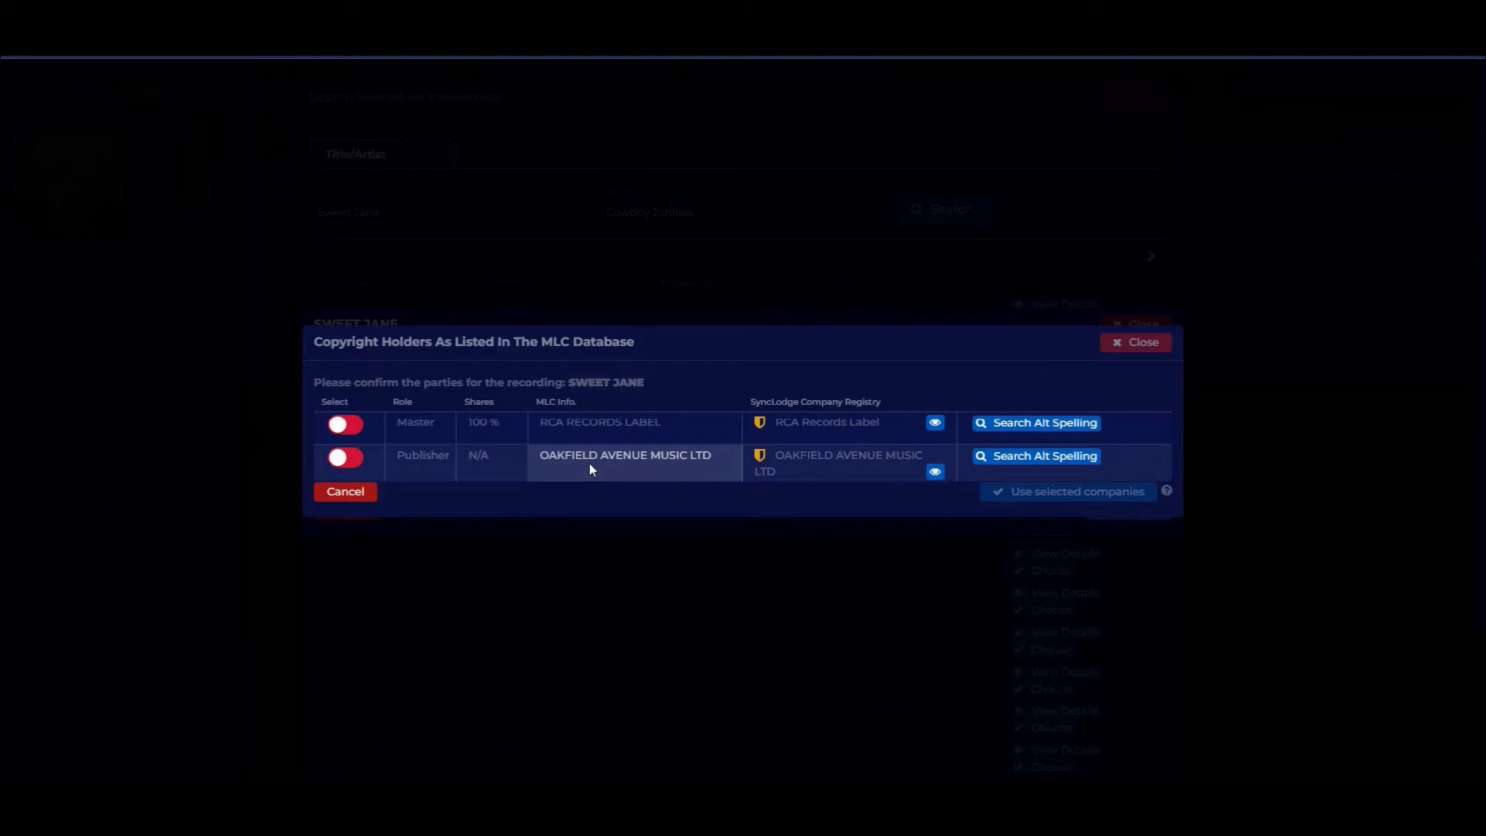
{"action": "left_click", "coordinate": [349, 433]}
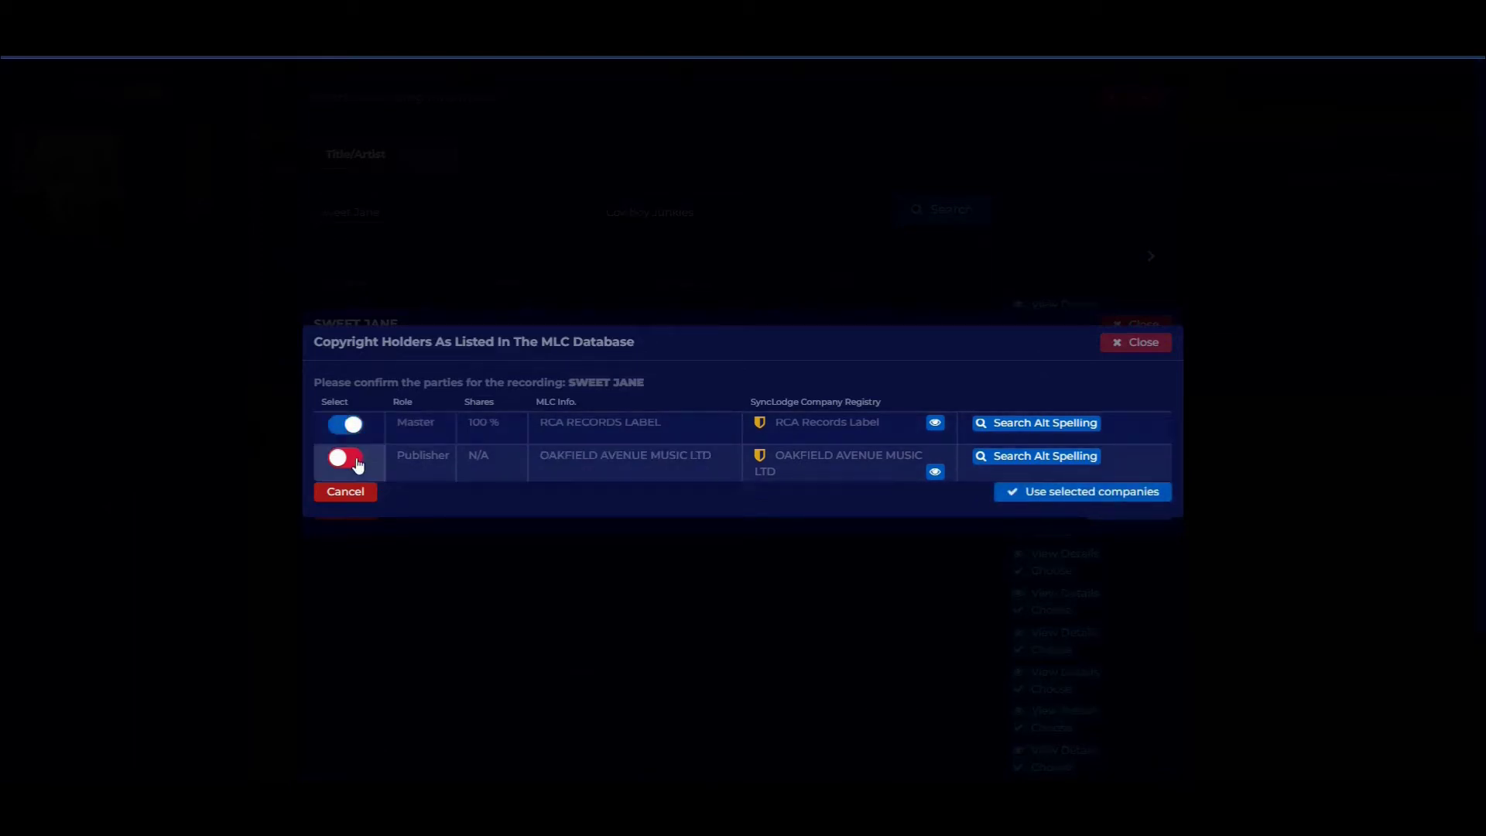
{"action": "left_click", "coordinate": [344, 459]}
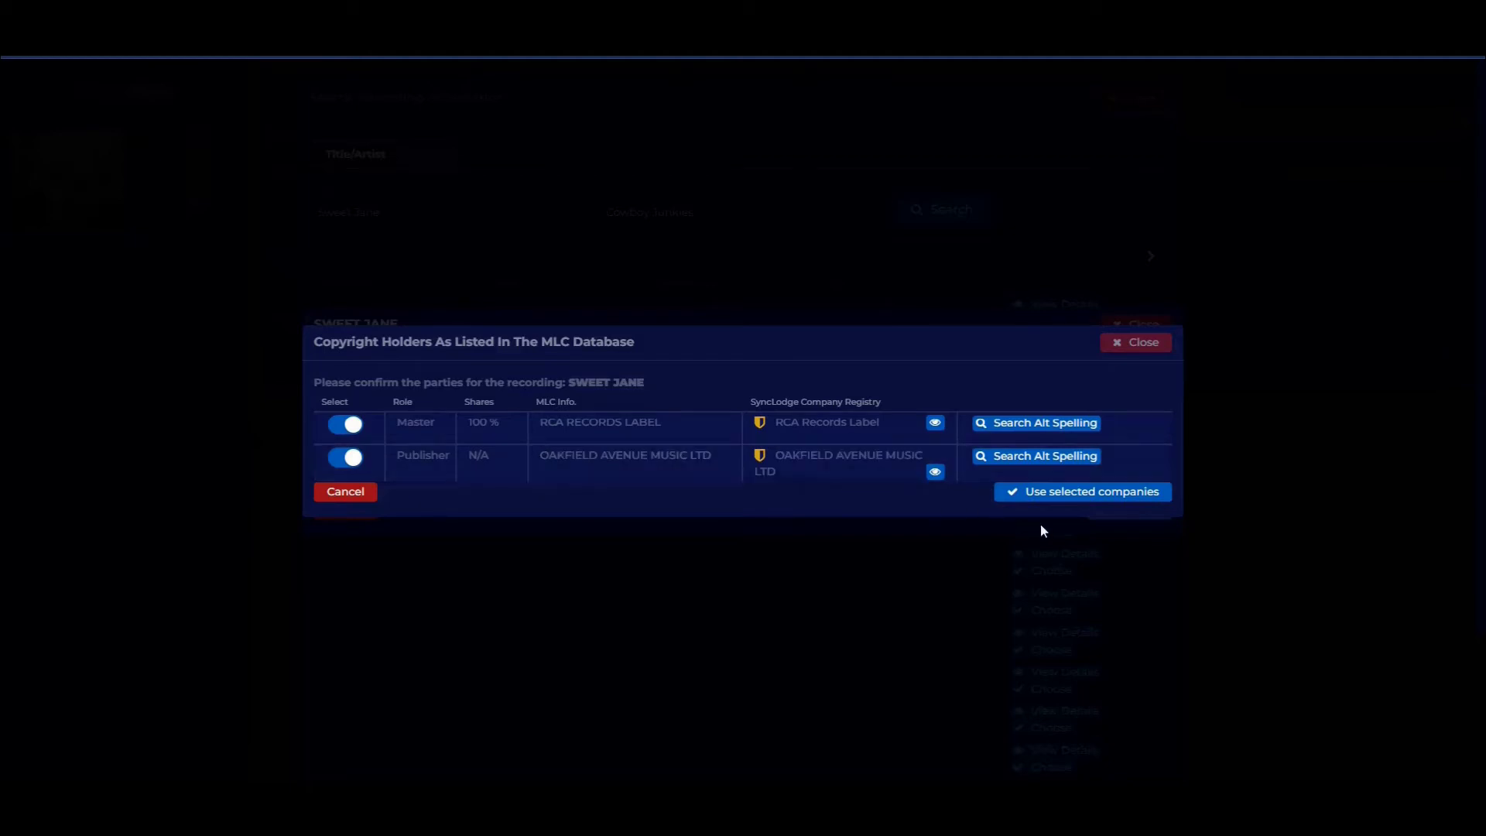
{"action": "left_click", "coordinate": [1079, 494]}
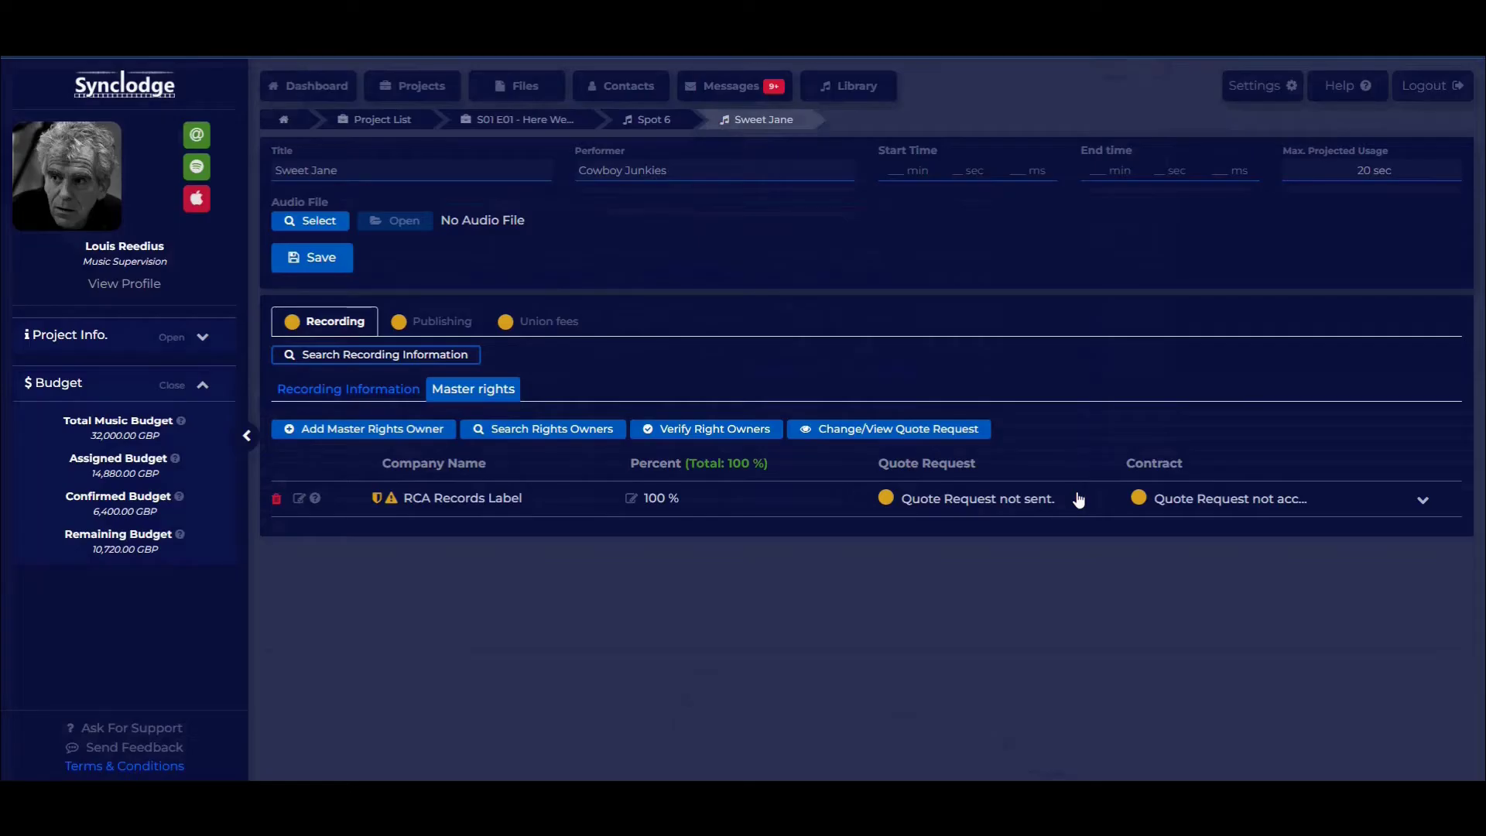
Step: Check RCA Records Label's contact and quote request details in the master rights, and view Sweet Jane's publishing rights
{"action": "left_click", "coordinate": [462, 506]}
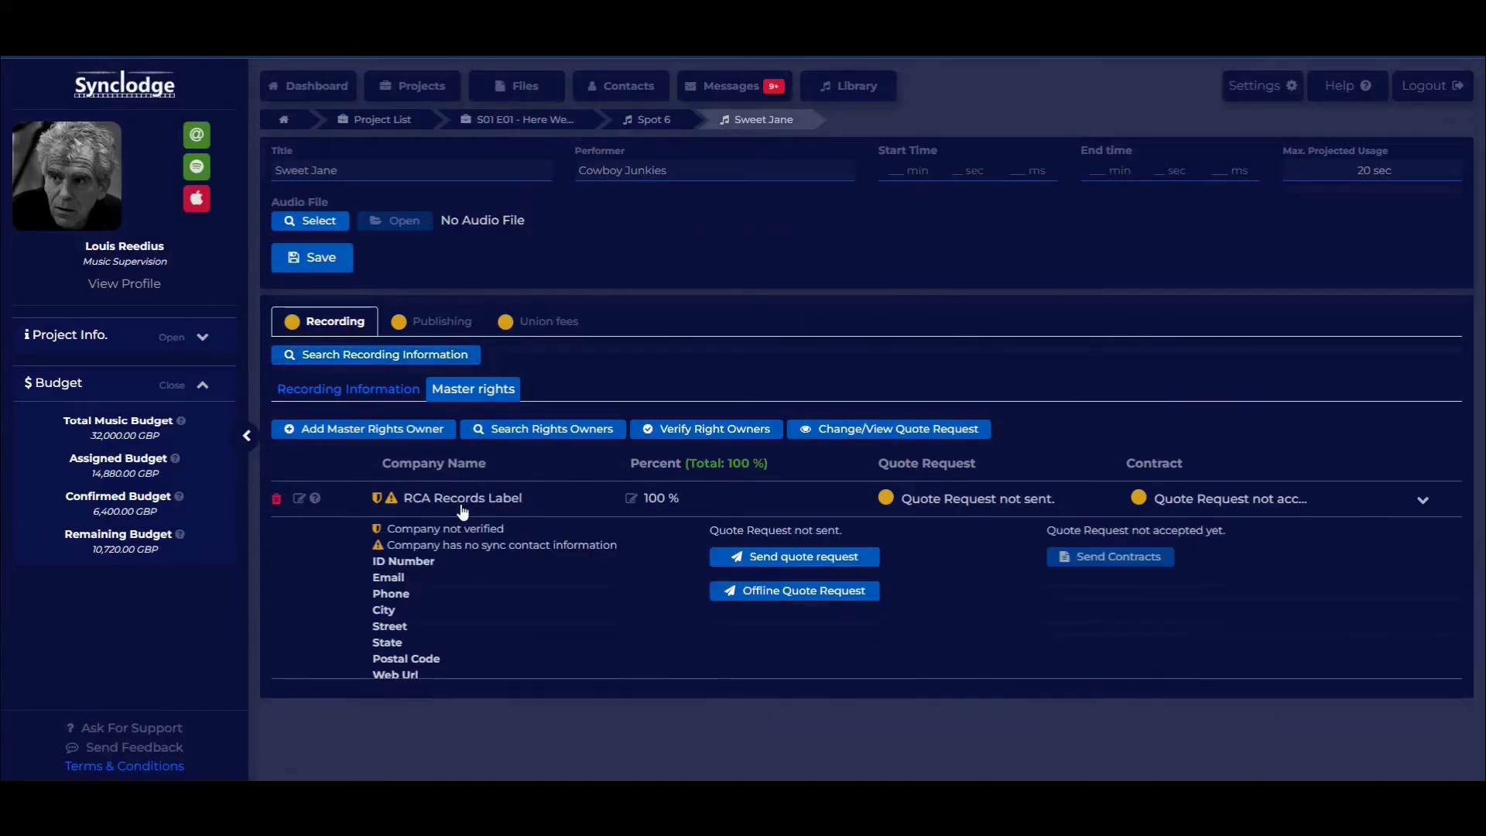
{"action": "left_click", "coordinate": [460, 503]}
{"action": "left_click", "coordinate": [434, 321]}
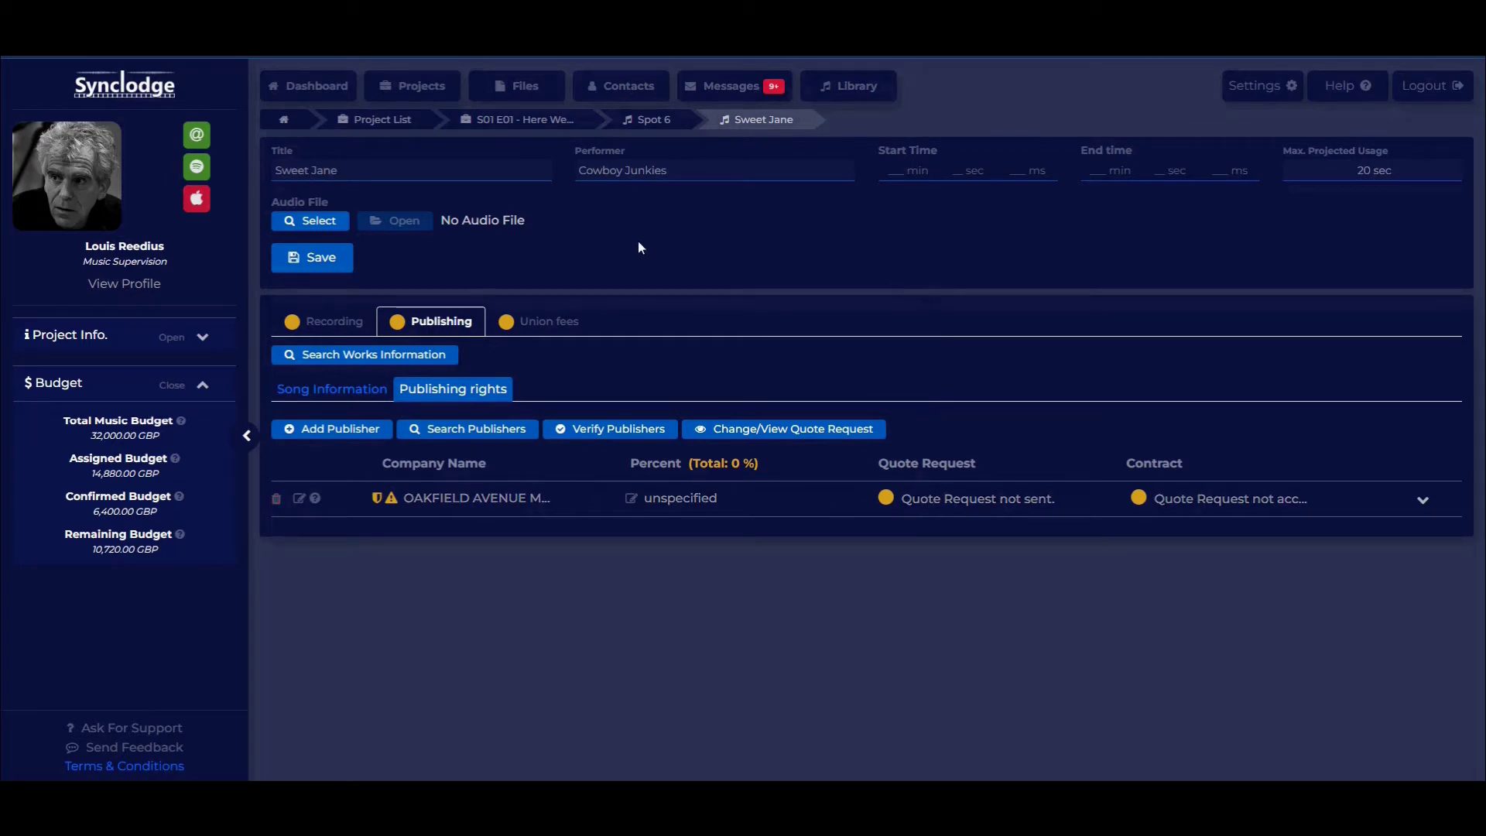
Step: Open the overview of all projects, view it as a table, and return it to cards
{"action": "left_click", "coordinate": [414, 89]}
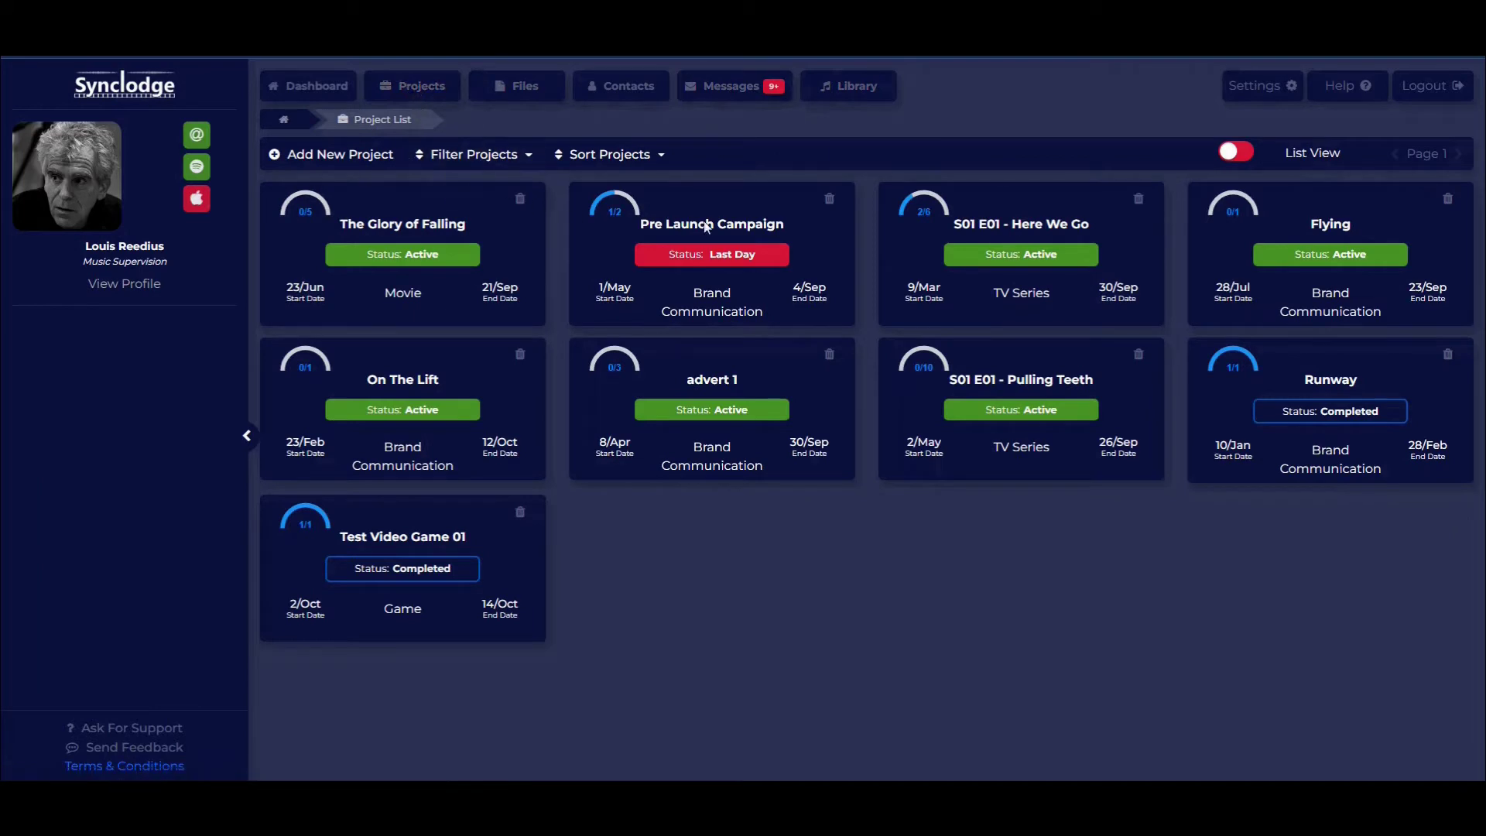
{"action": "left_click", "coordinate": [1248, 151]}
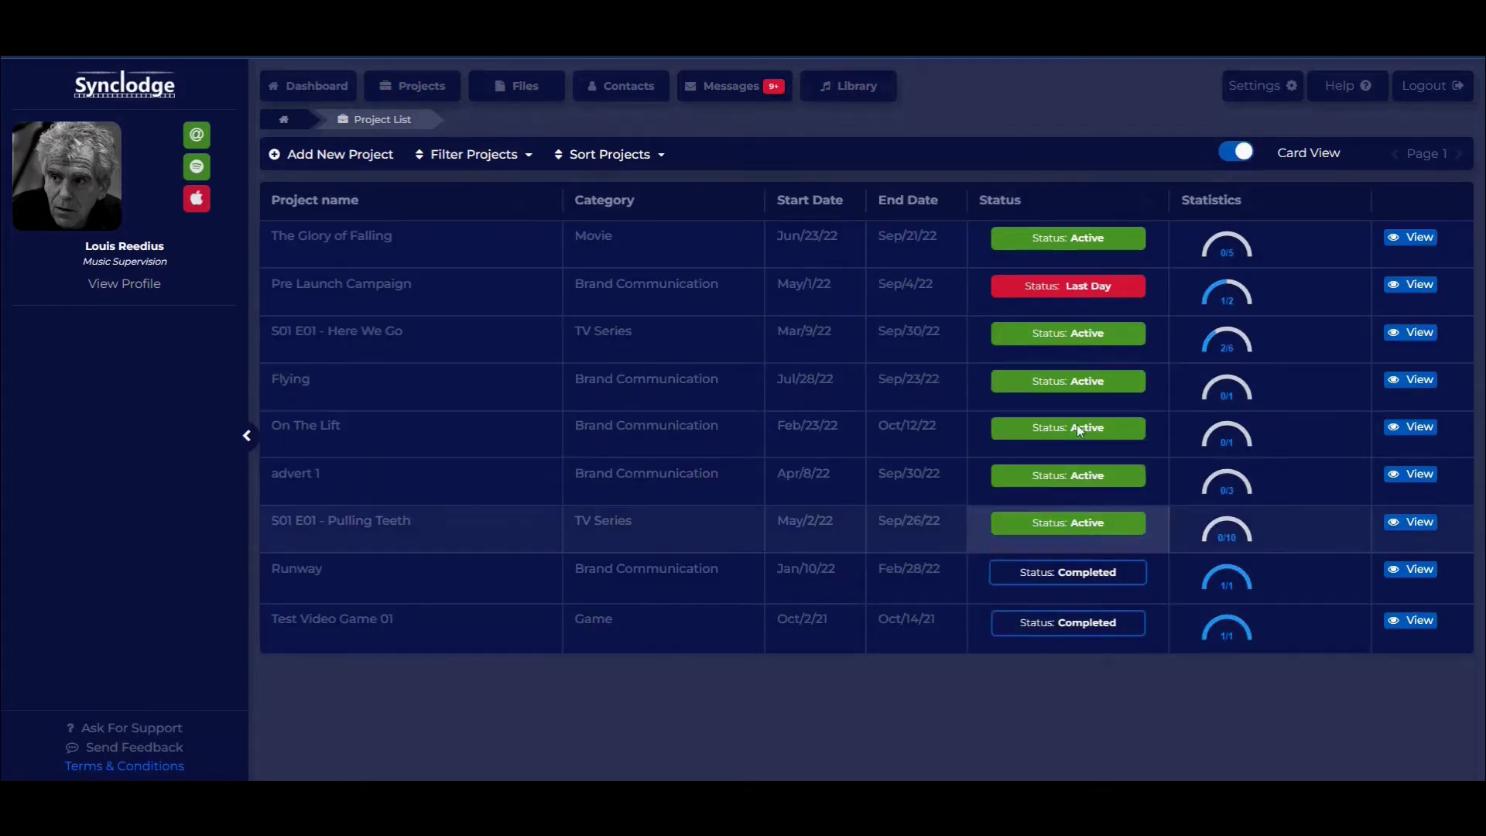
{"action": "left_click", "coordinate": [1236, 152]}
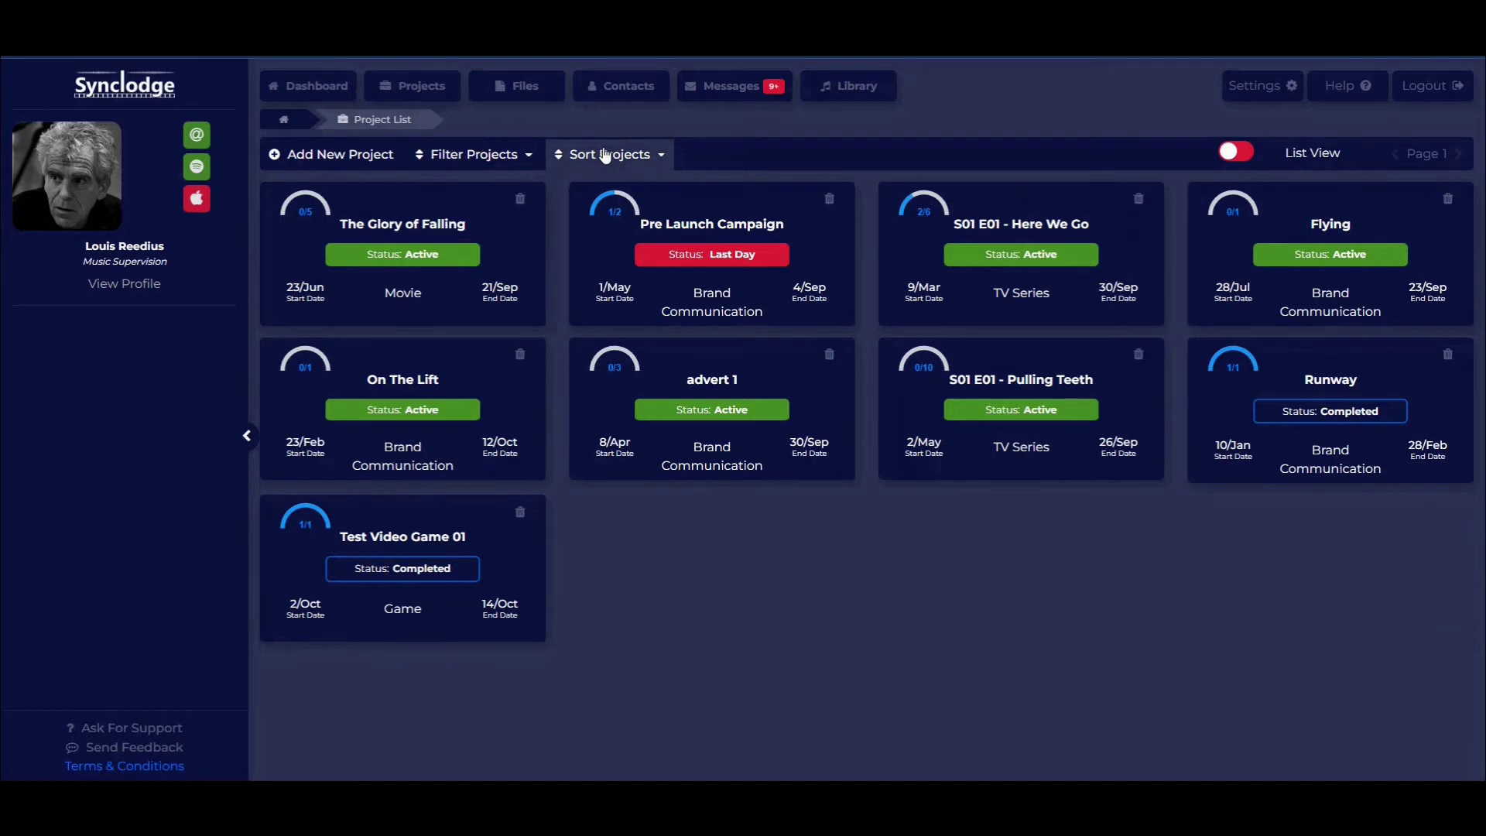
Step: Open the cue sheet of the S01 E01 - Here We Go project and look through its production and usage information
{"action": "left_click", "coordinate": [1073, 228]}
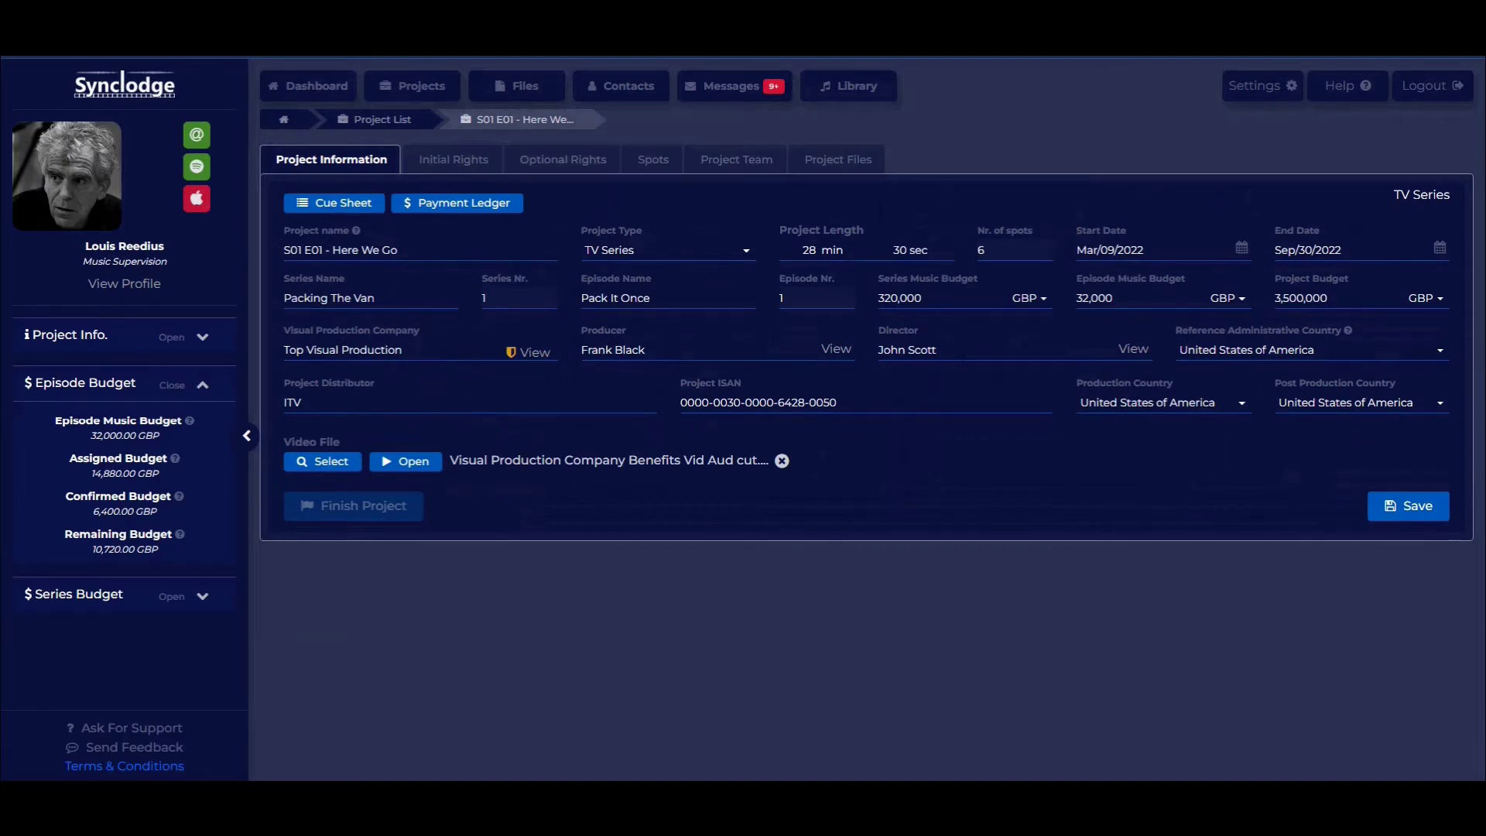
{"action": "left_click", "coordinate": [333, 202]}
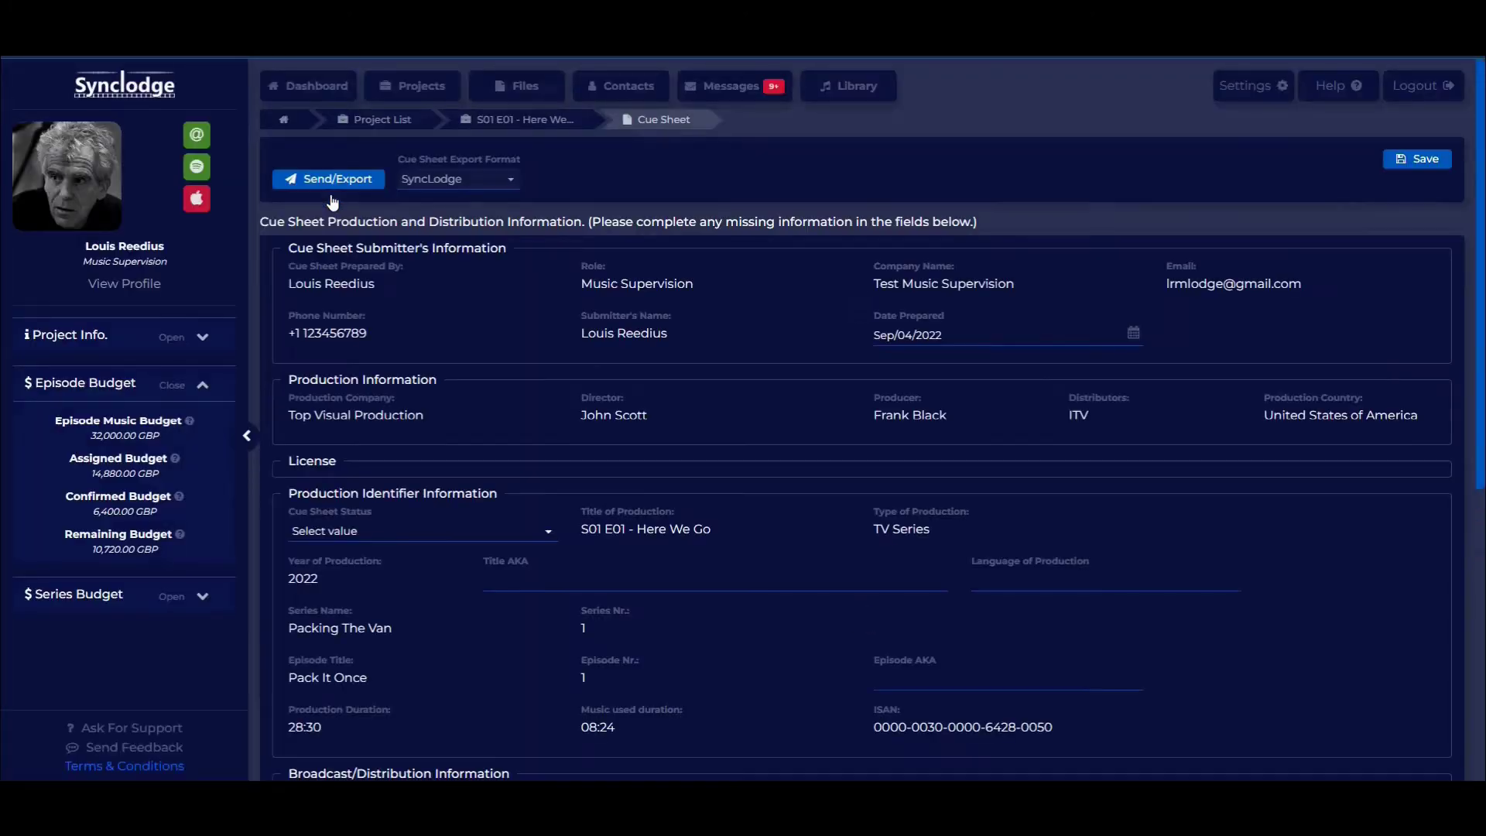
{"action": "scroll", "coordinate": [496, 294], "scroll_direction": "down", "scroll_amount": 5}
{"action": "scroll", "coordinate": [495, 293], "scroll_direction": "up", "scroll_amount": 5}
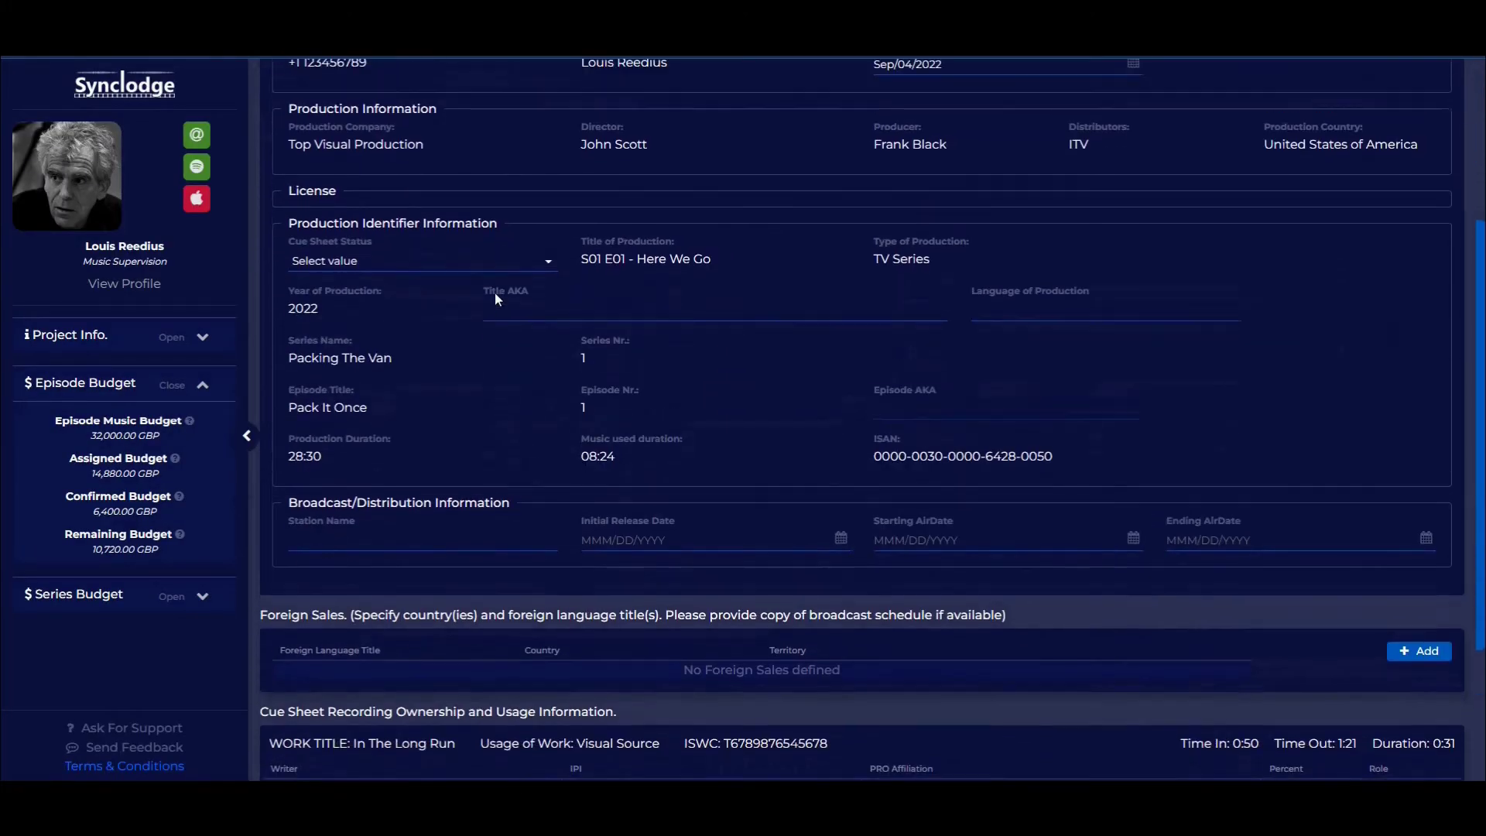
Step: Examine the cue sheet's send/export options, including file formats, email sending and contact selection, and close them without exporting
{"action": "left_click", "coordinate": [349, 186]}
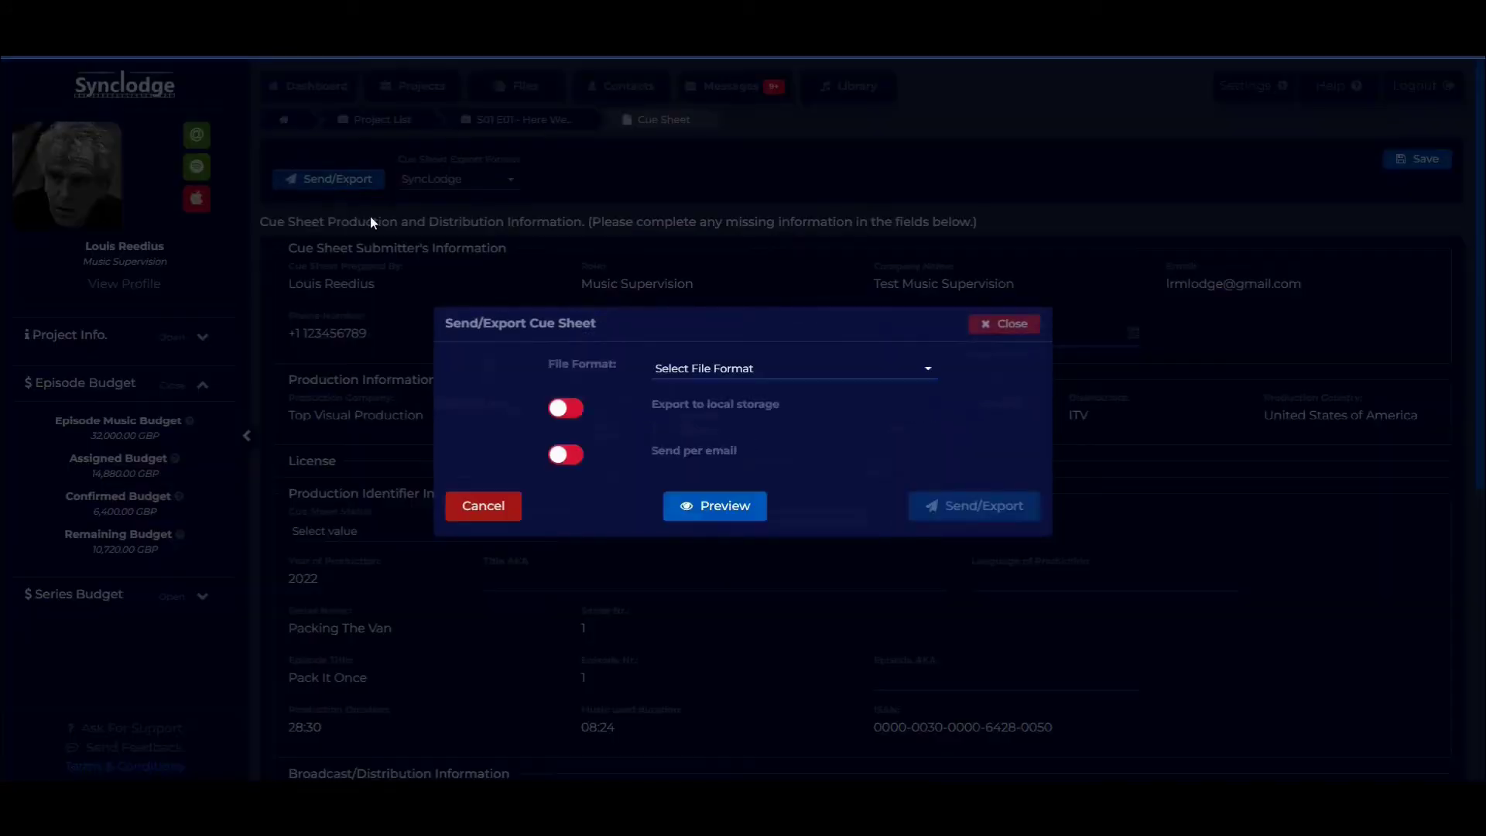
{"action": "left_click", "coordinate": [684, 370]}
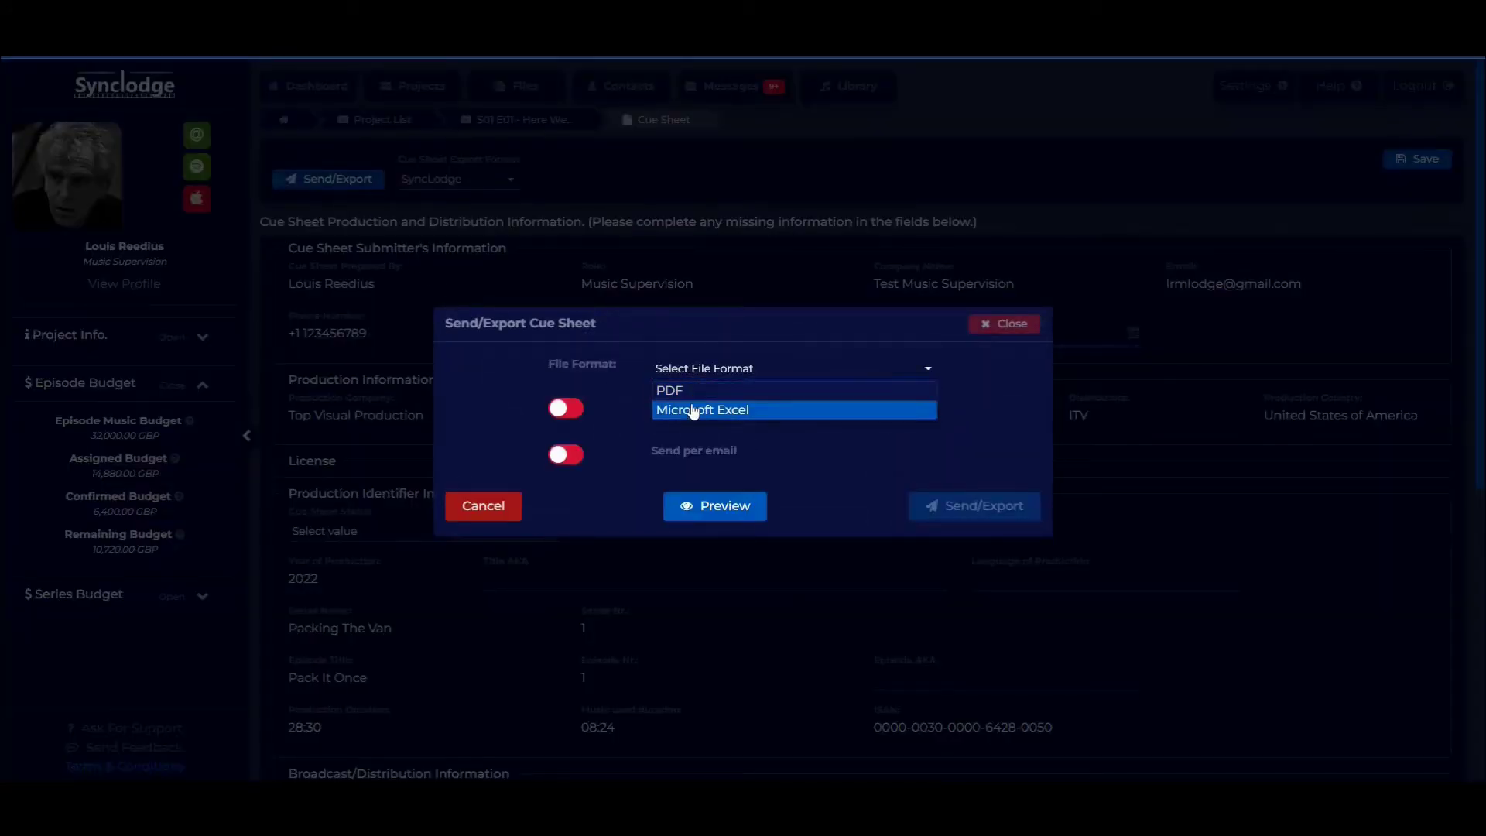
{"action": "left_click", "coordinate": [662, 368]}
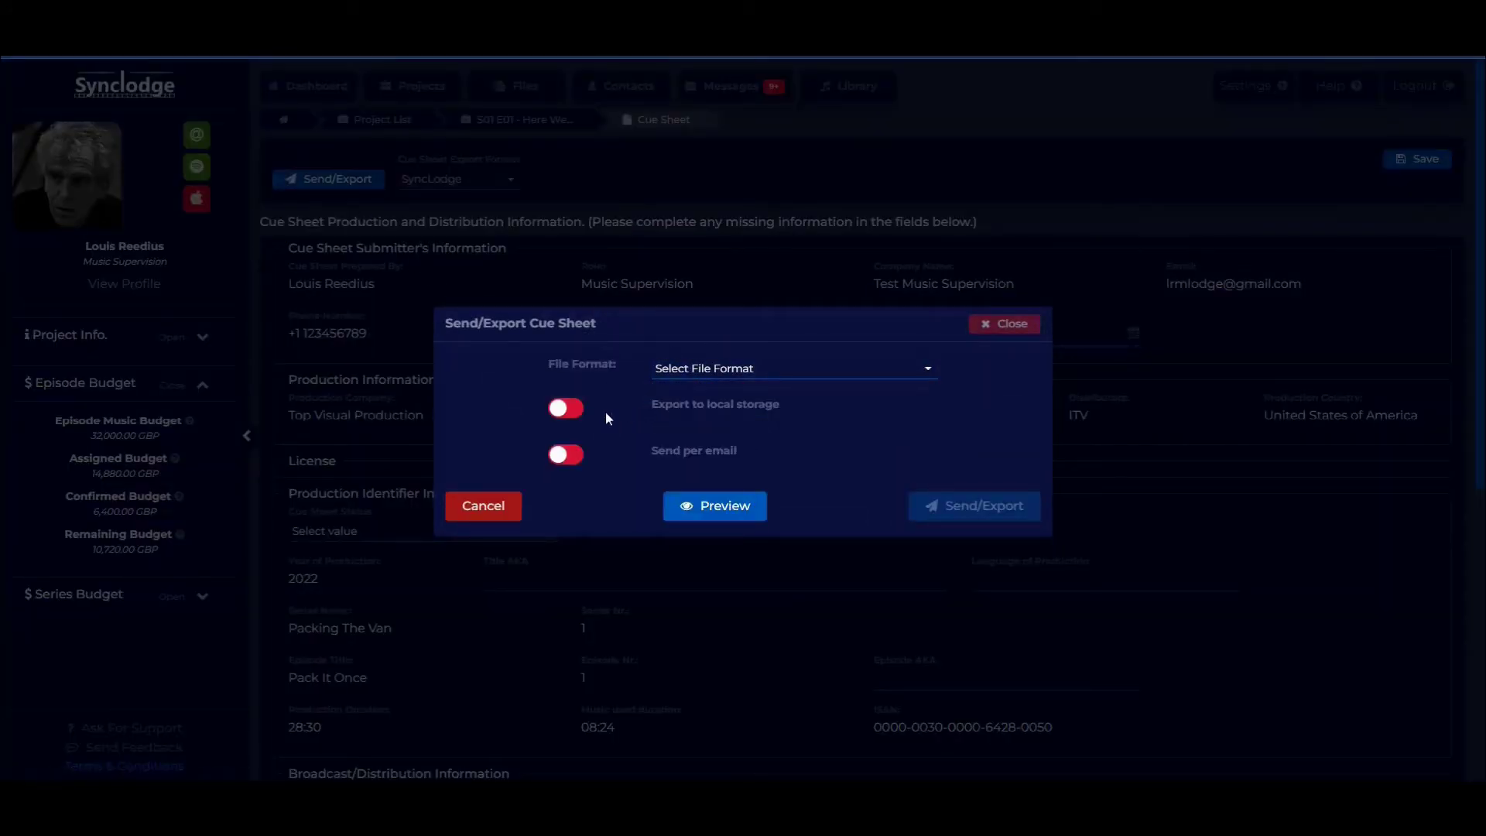
{"action": "left_click", "coordinate": [576, 455]}
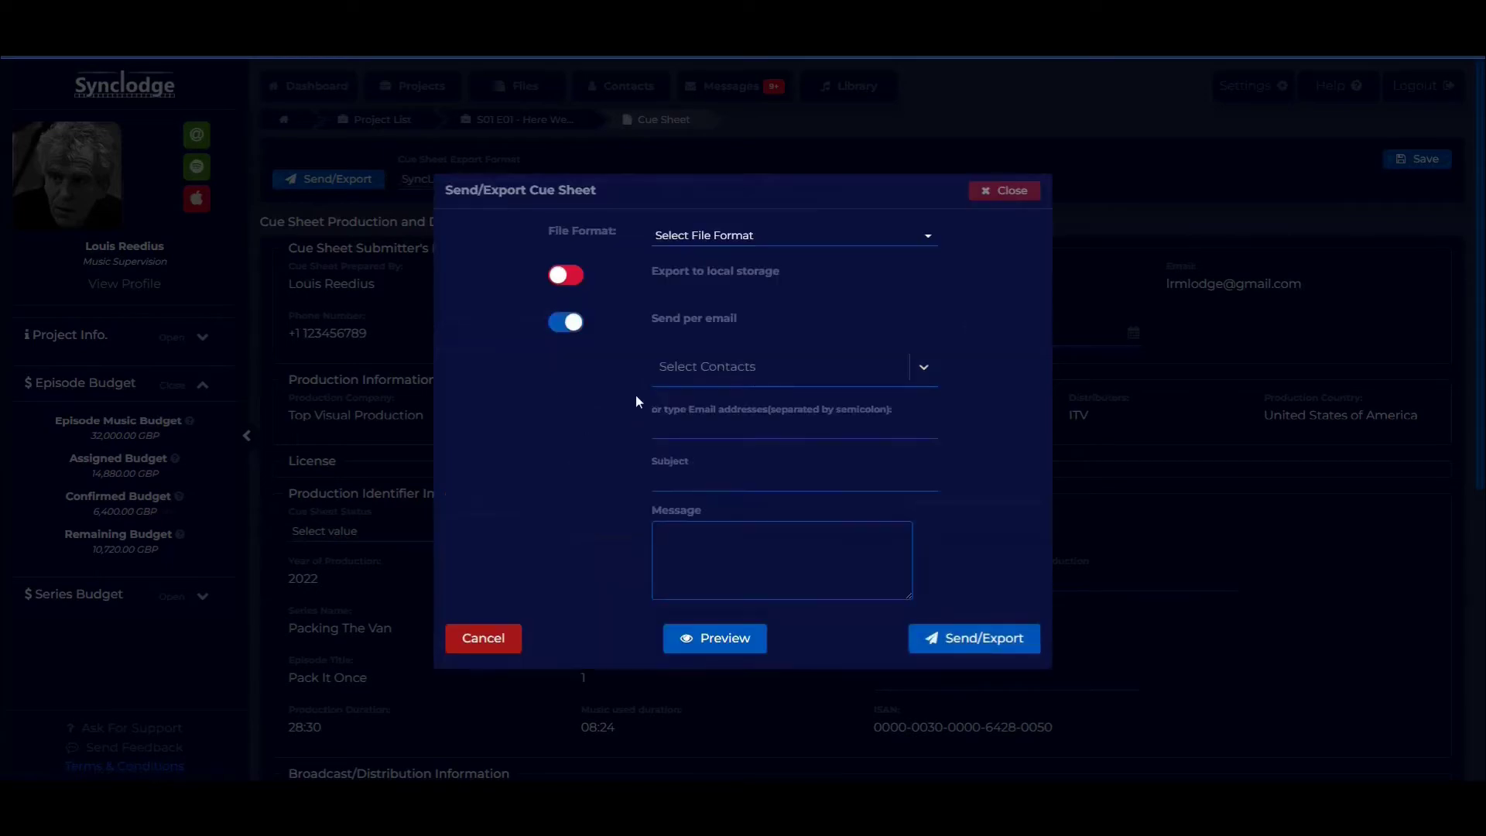
{"action": "left_click", "coordinate": [666, 383]}
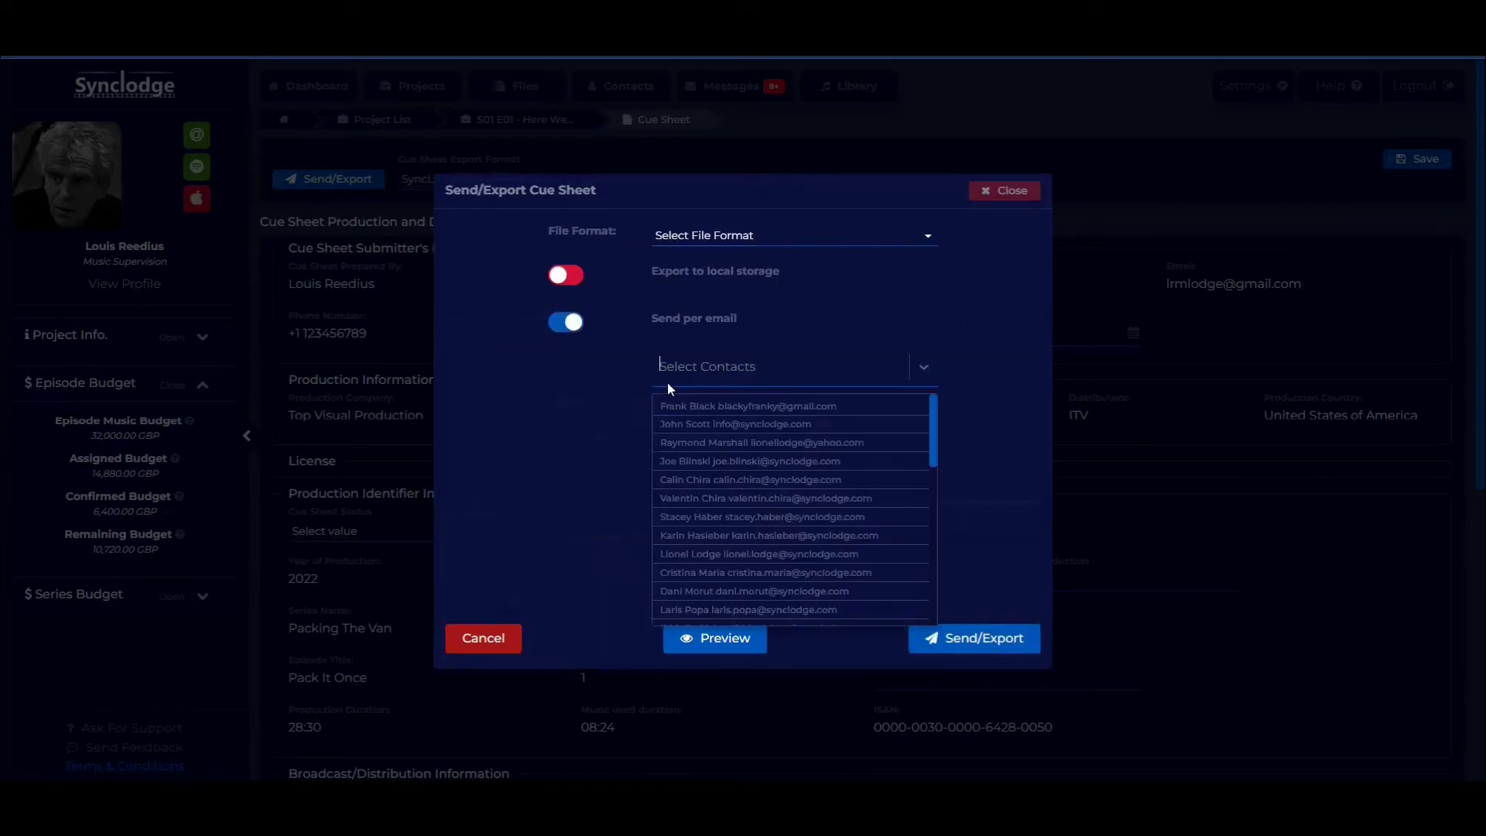
{"action": "left_click", "coordinate": [607, 453]}
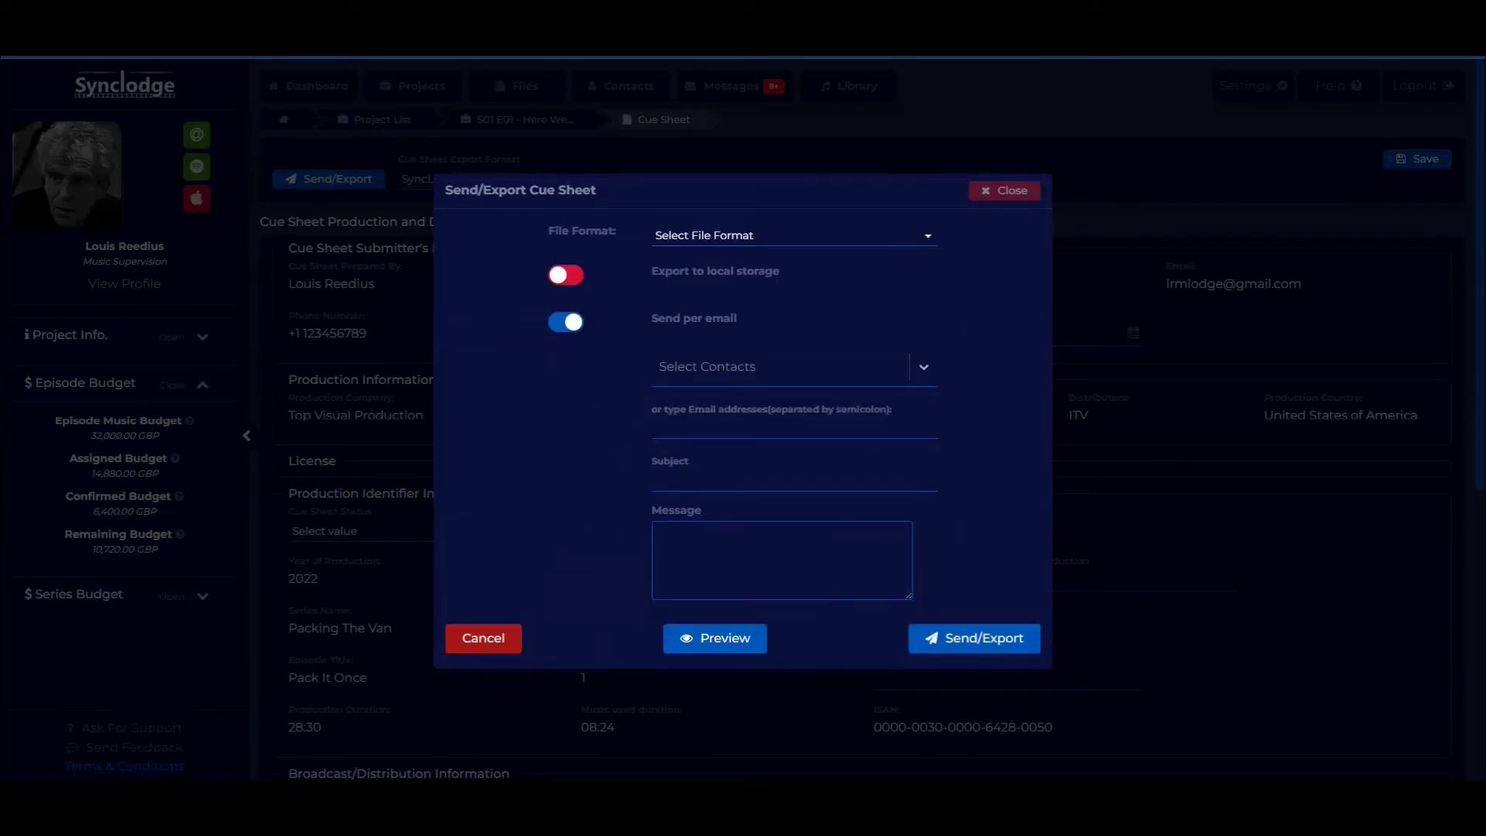
{"action": "left_click", "coordinate": [1002, 189]}
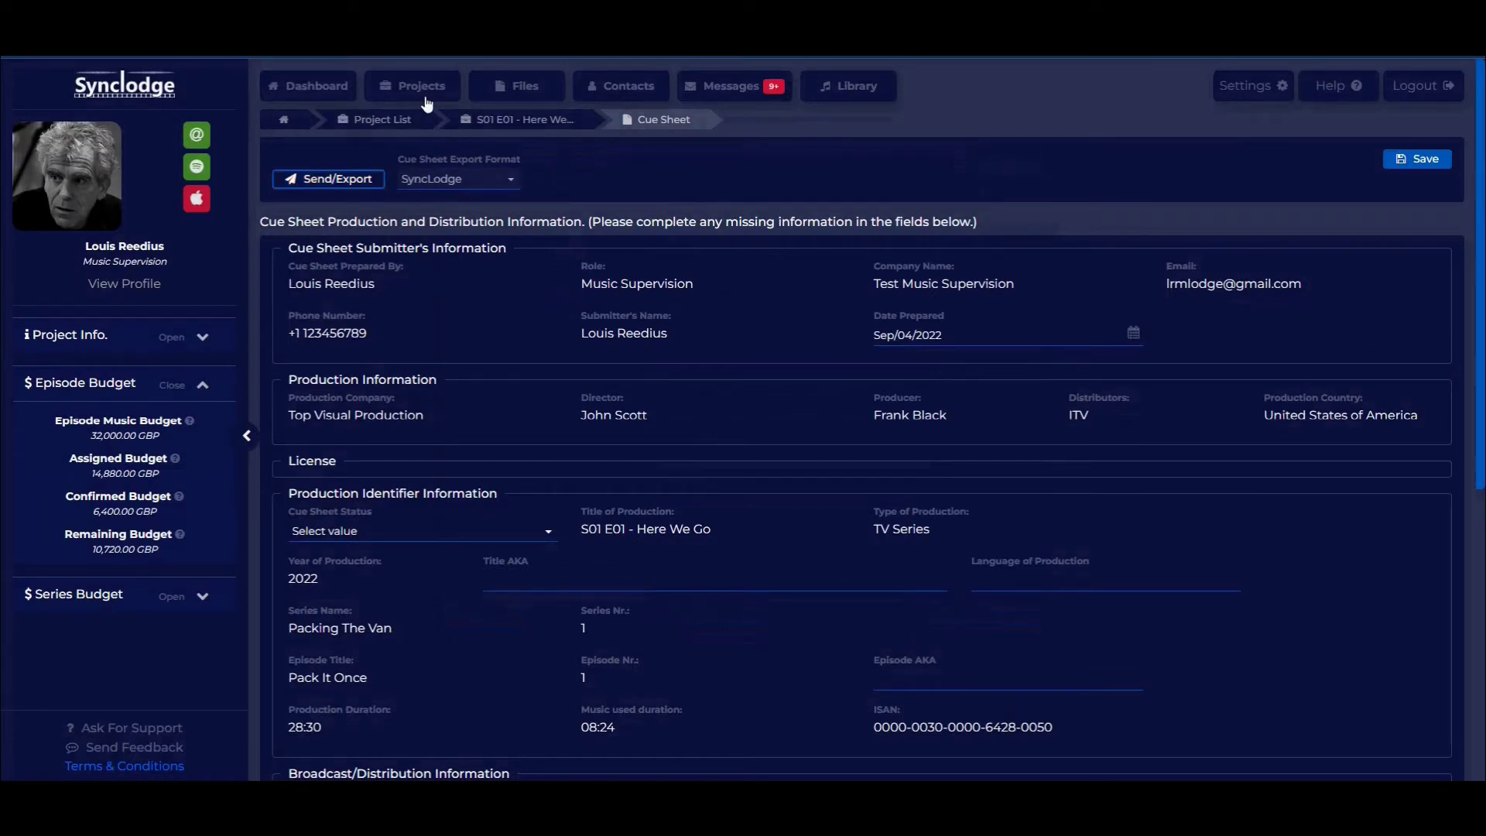
Step: View the Here We Go project's payment ledger and examine its options for exporting to local storage and sending per email
{"action": "left_click", "coordinate": [503, 120]}
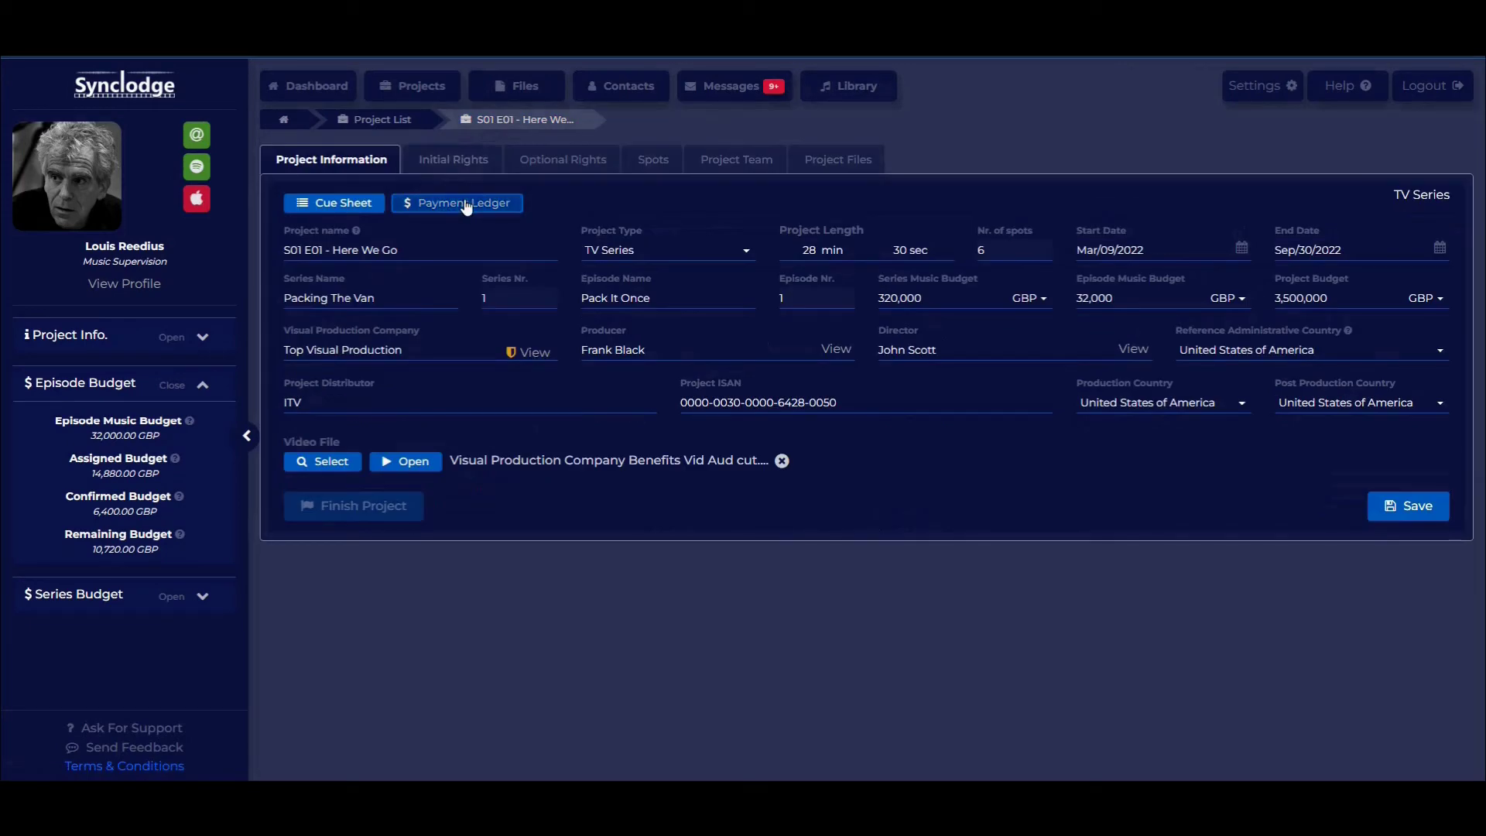
{"action": "left_click", "coordinate": [465, 203]}
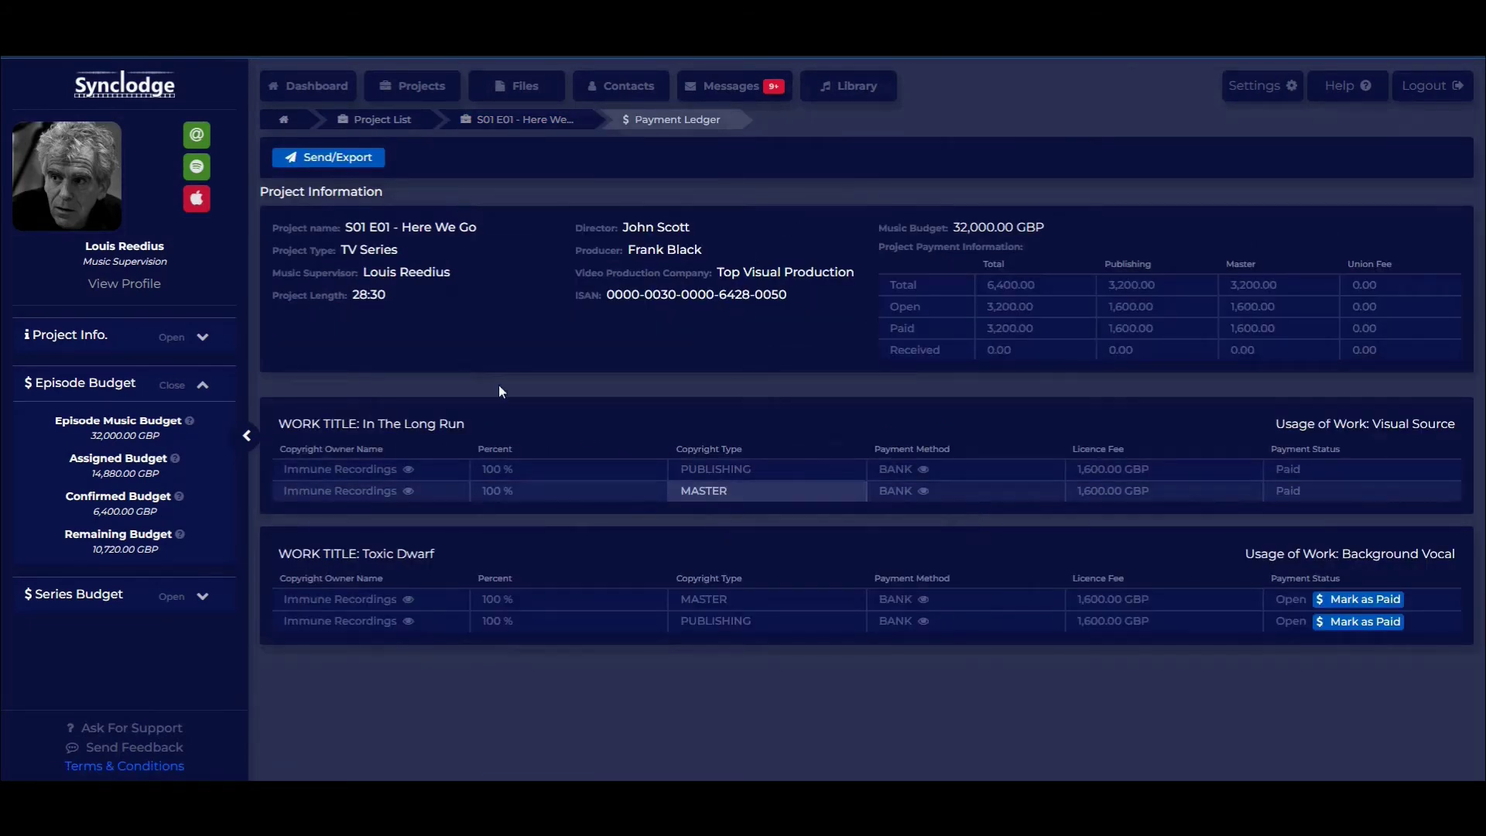
{"action": "left_click", "coordinate": [335, 159]}
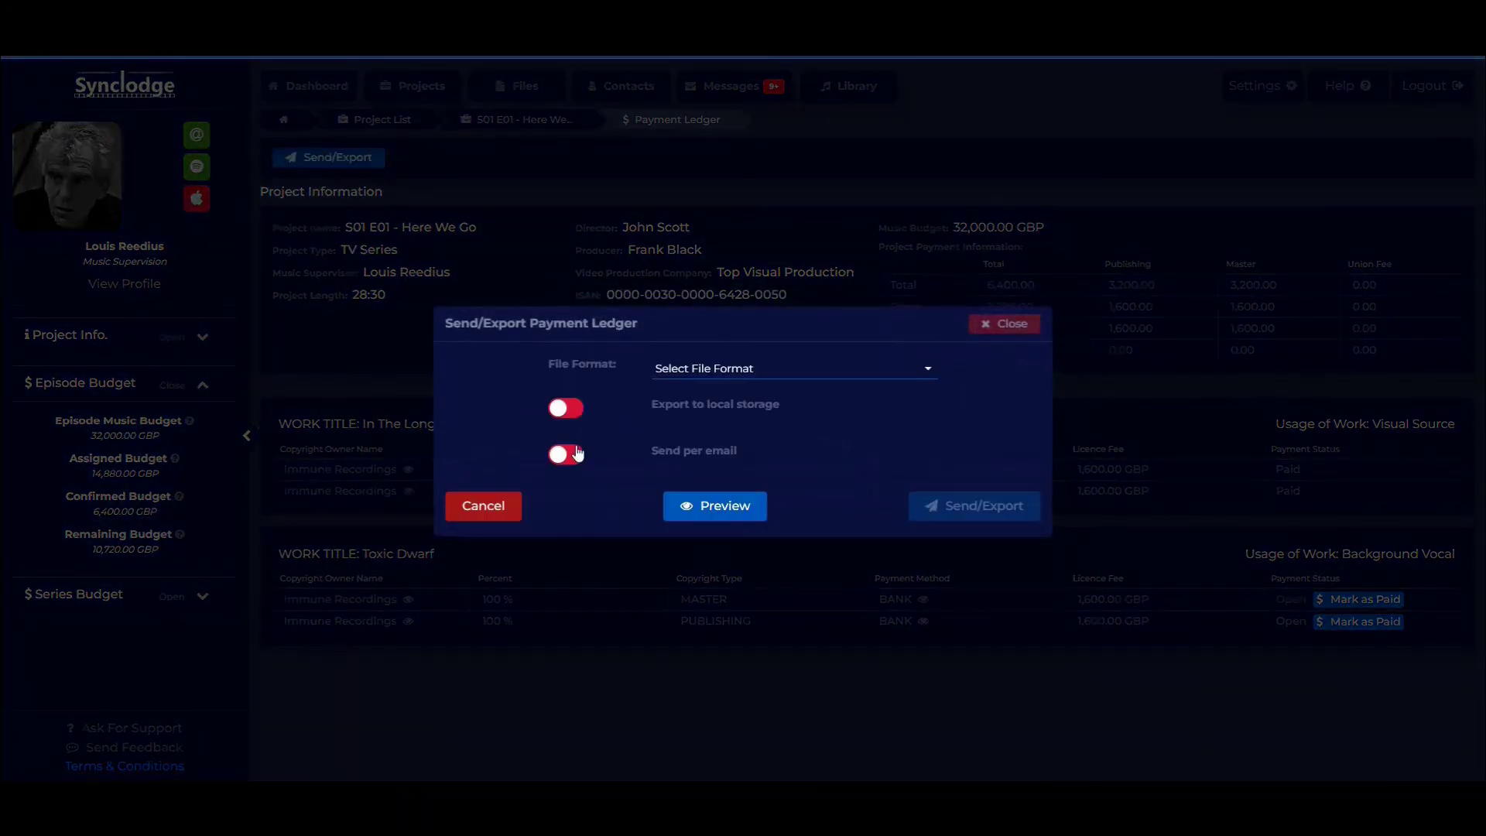
{"action": "left_click", "coordinate": [565, 408]}
{"action": "left_click", "coordinate": [565, 454]}
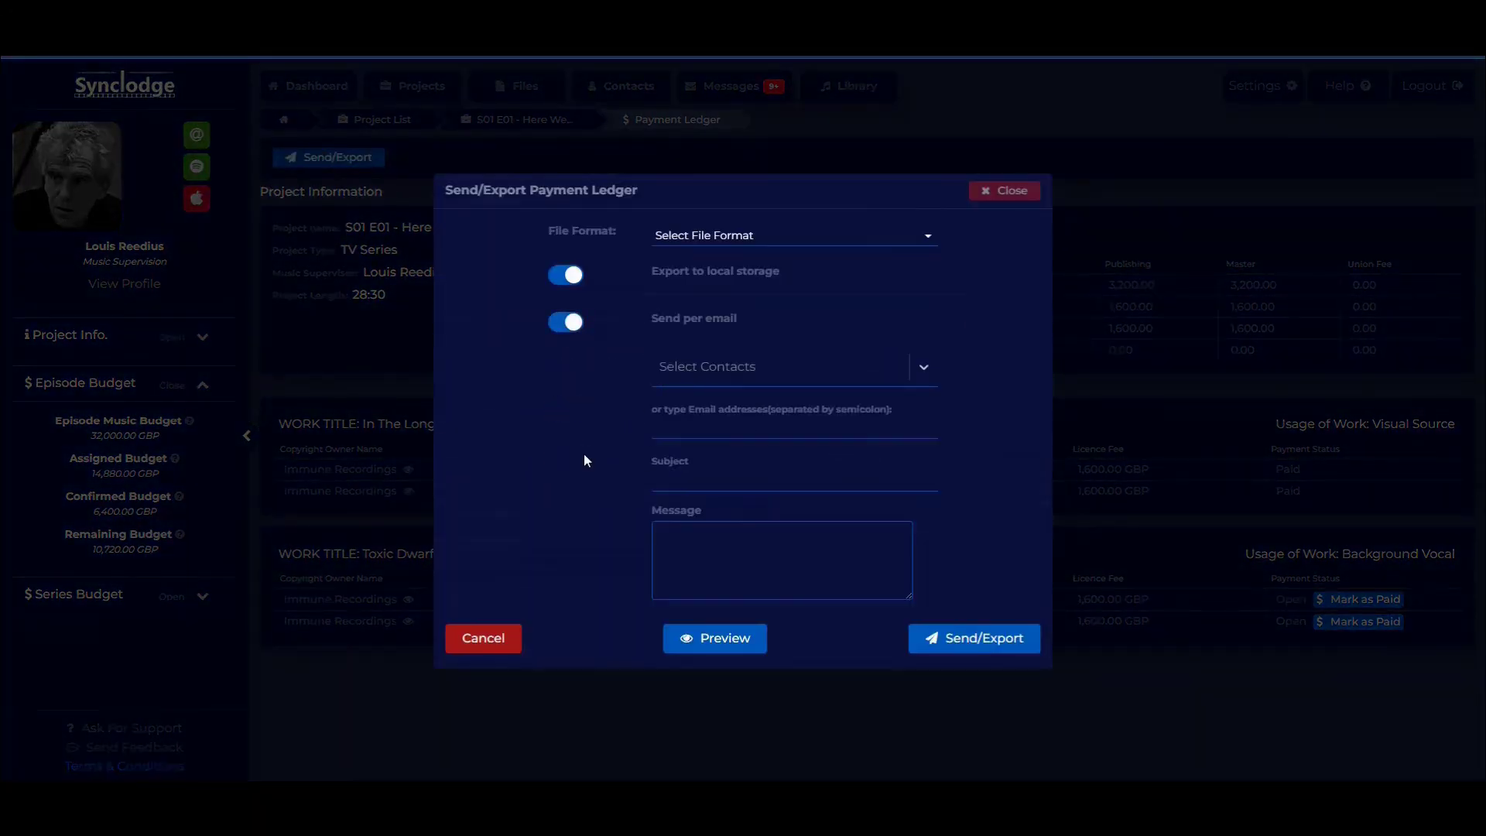
{"action": "left_click", "coordinate": [526, 124]}
Step: Play the Here We Go project's video with its own sound muted, and choose SL Video Theme as Spot 1's song
{"action": "left_click", "coordinate": [523, 124]}
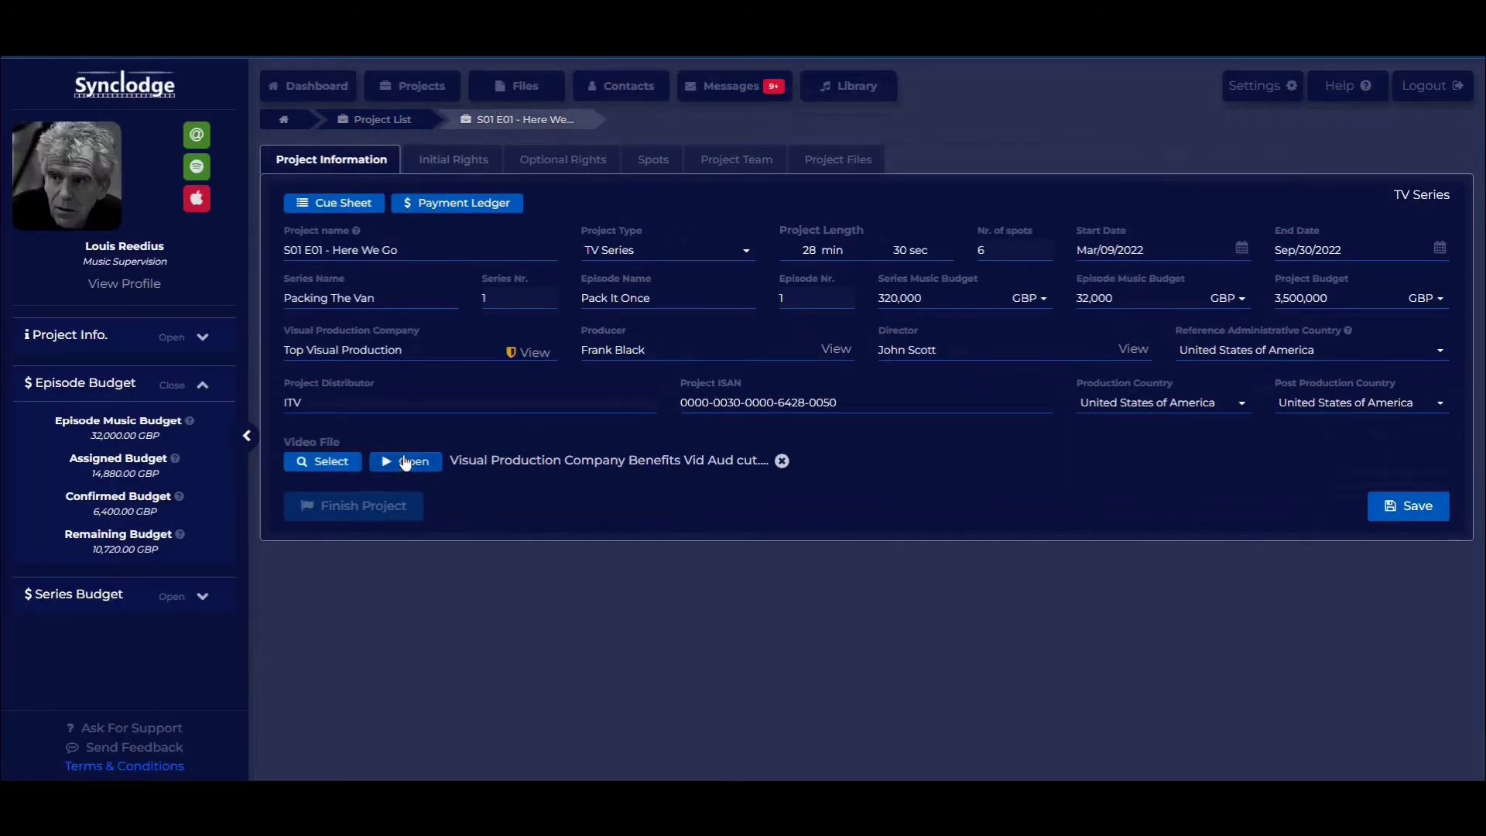
{"action": "left_click", "coordinate": [405, 462]}
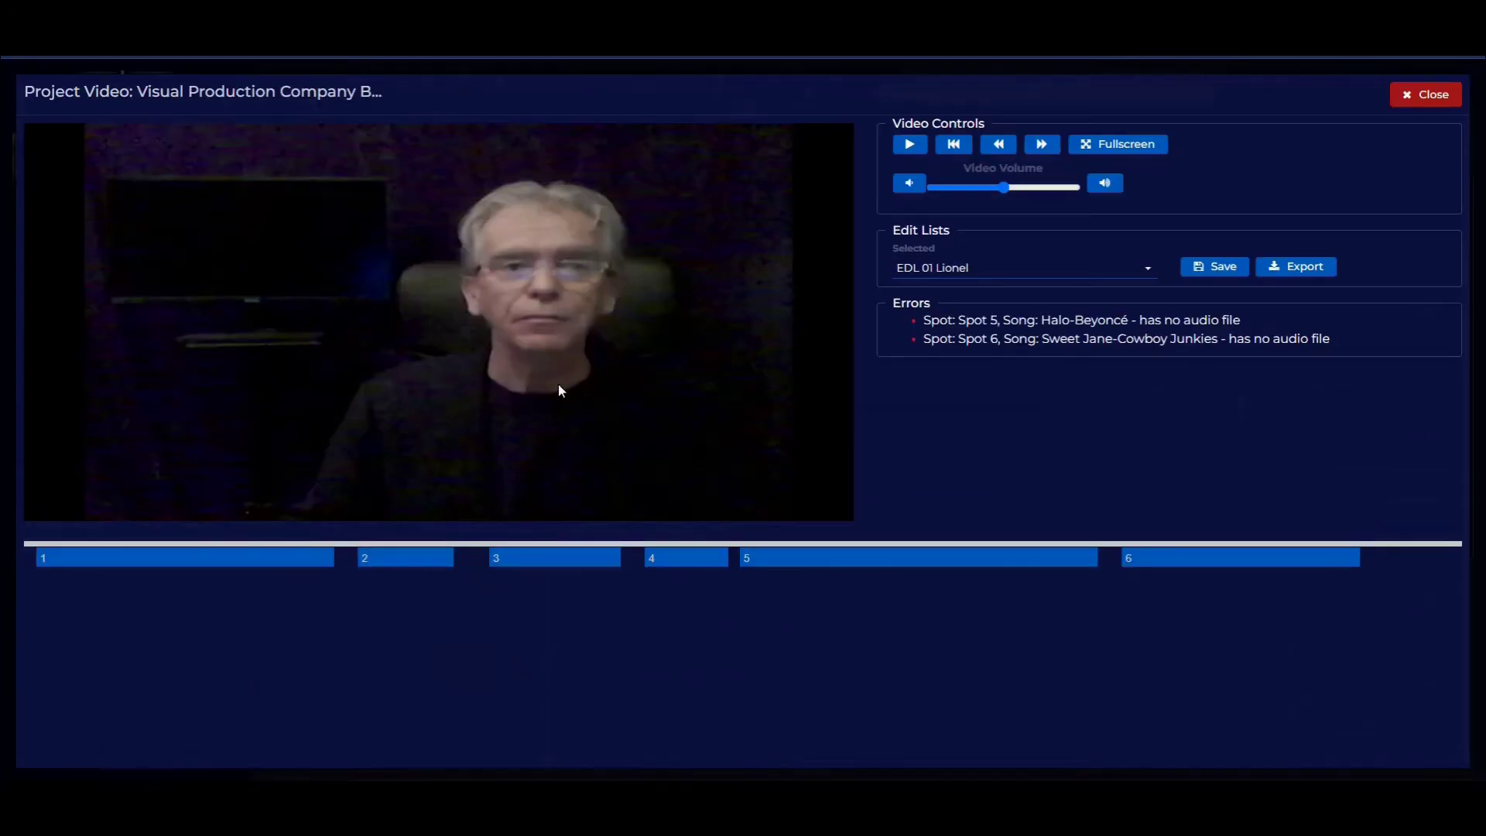
{"action": "left_click_drag", "start_coordinate": [1002, 188], "coordinate": [931, 193]}
{"action": "left_click", "coordinate": [907, 150]}
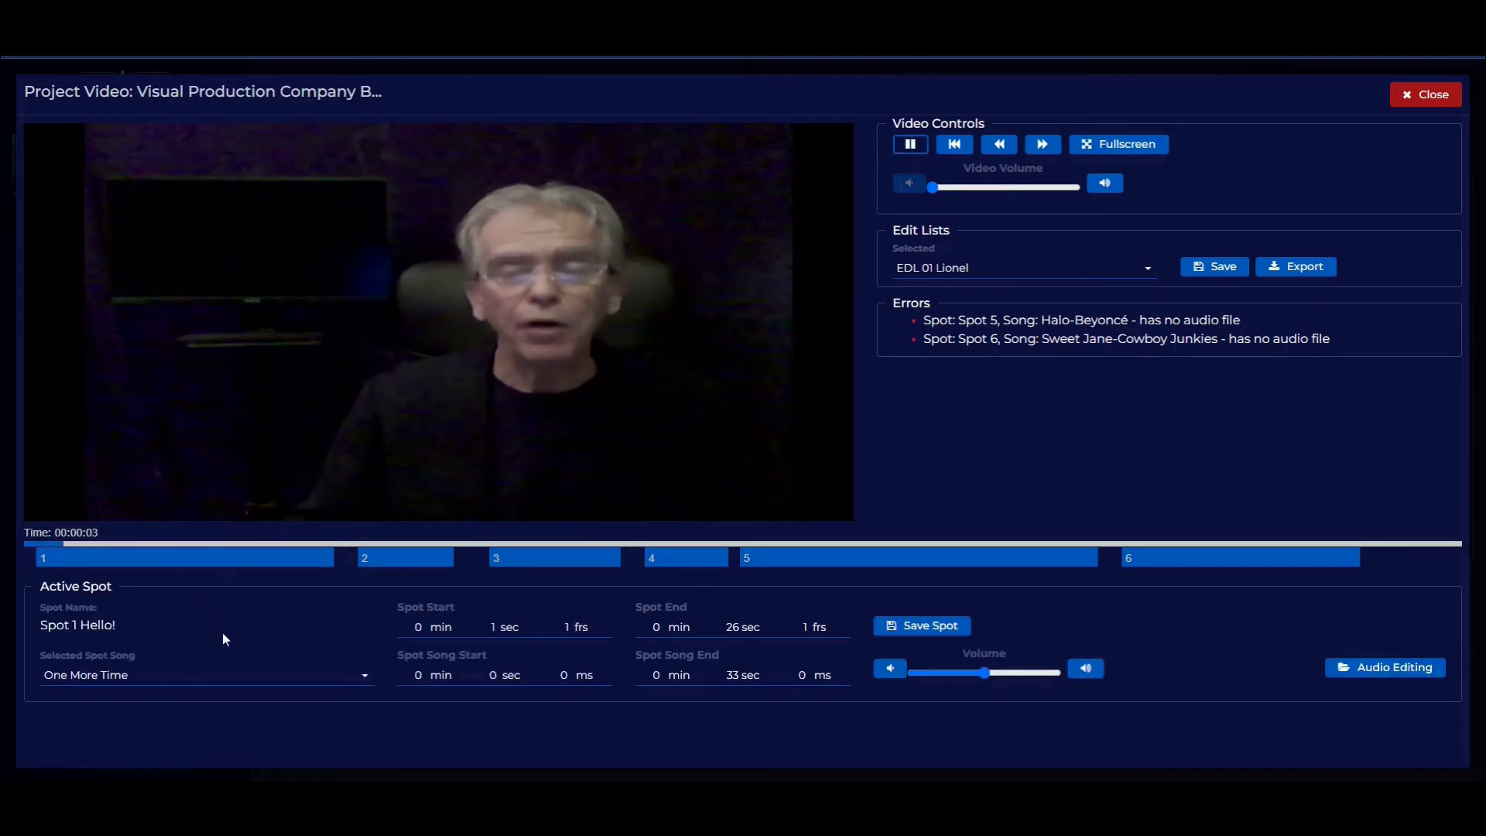
{"action": "left_click", "coordinate": [246, 685]}
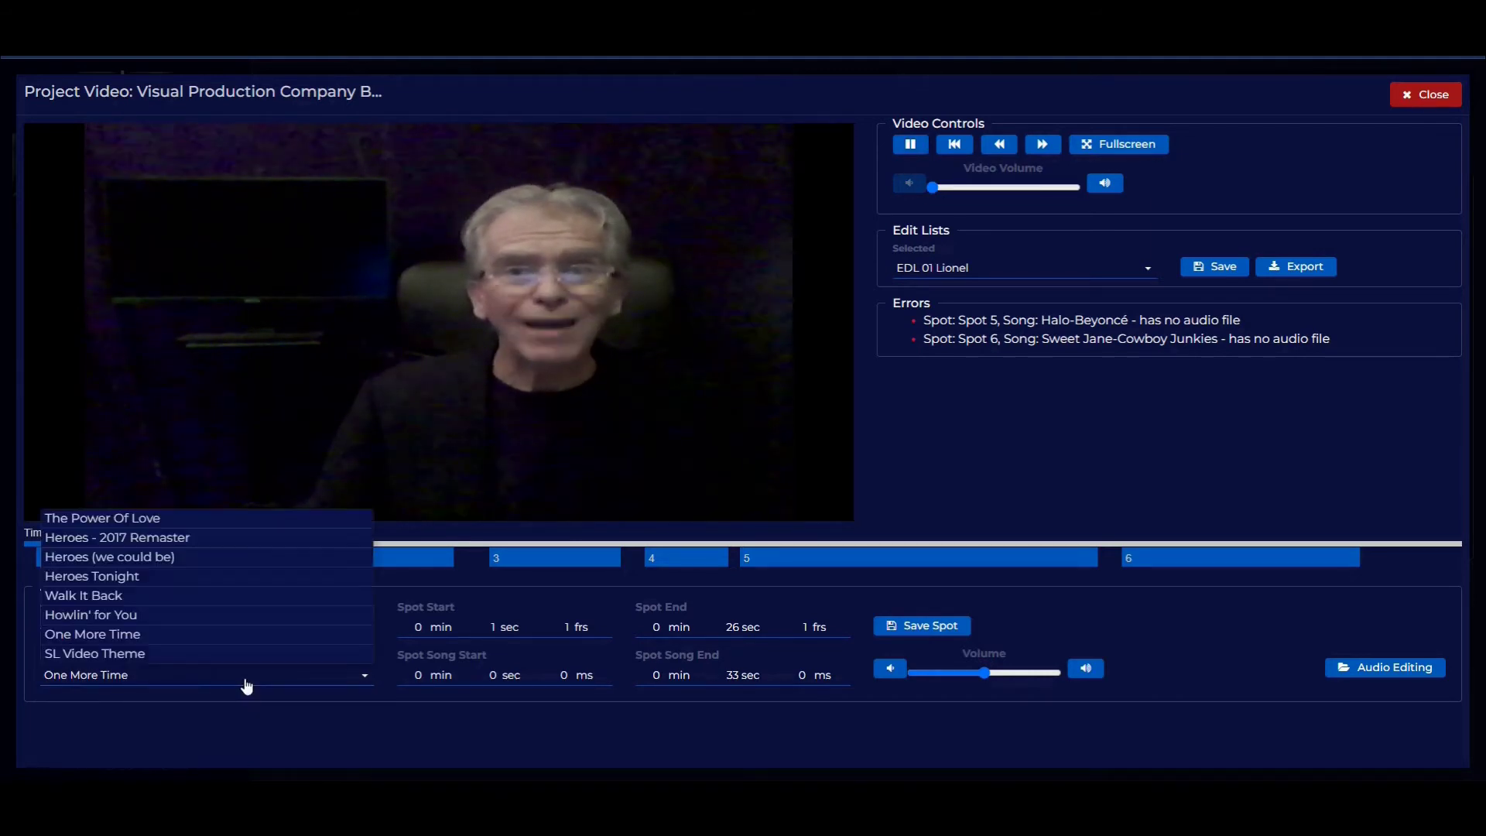
{"action": "left_click", "coordinate": [233, 664]}
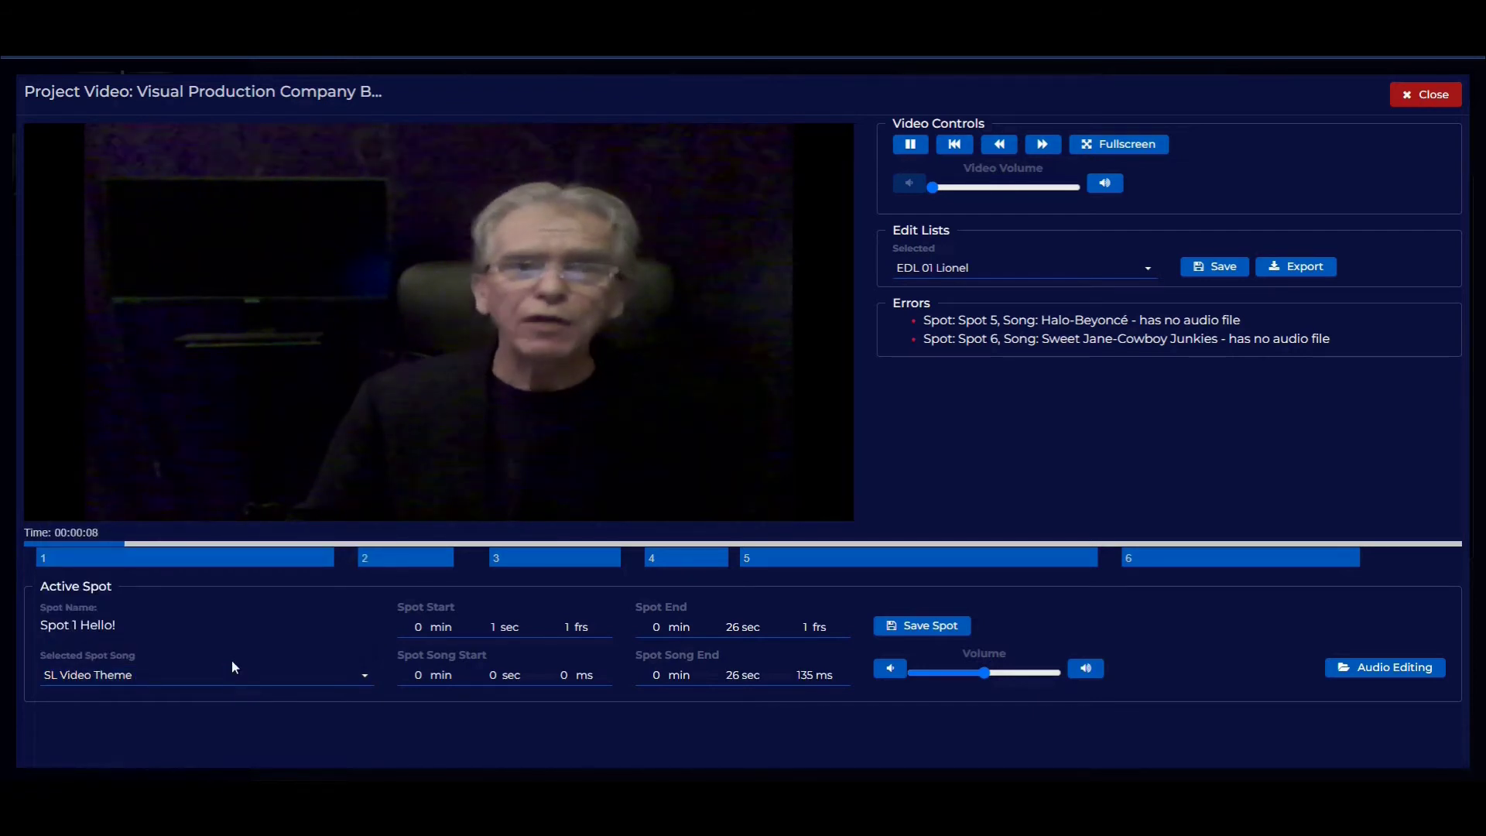
Step: Look at the available edit lists and save the current configuration under the existing EDL 01 name
{"action": "left_click", "coordinate": [1148, 273]}
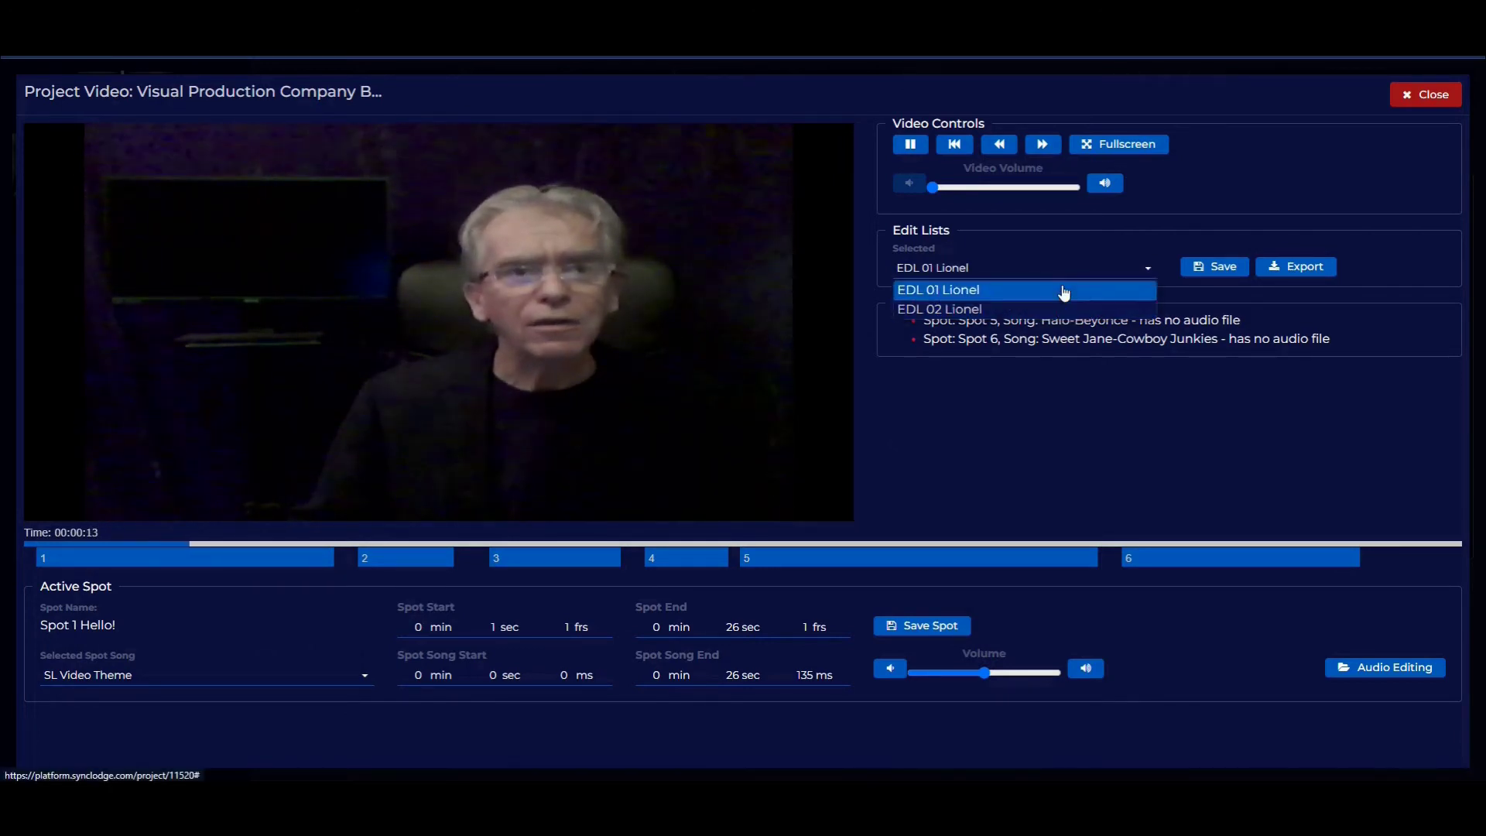
{"action": "left_click", "coordinate": [1233, 268]}
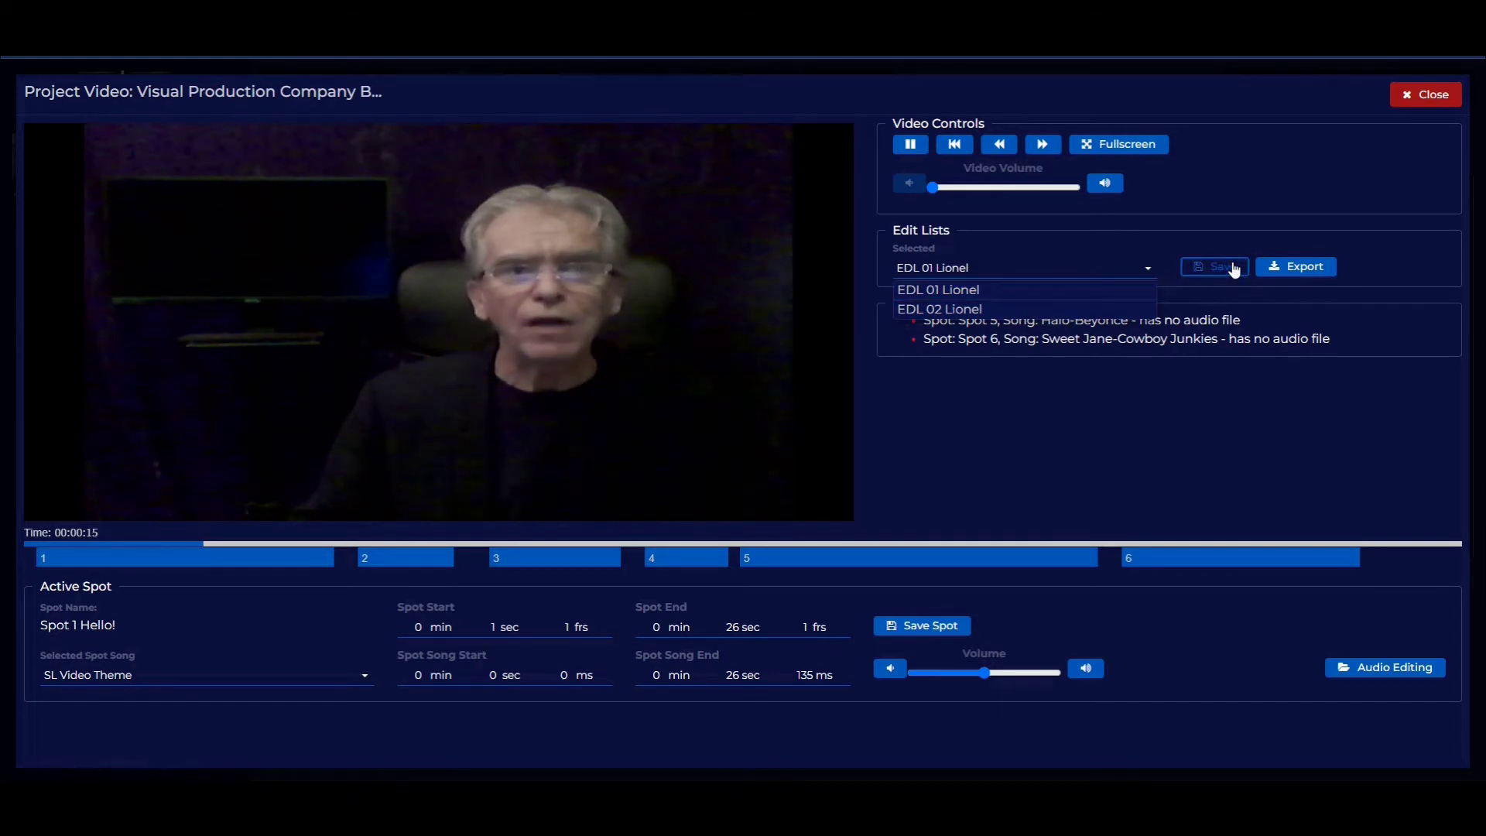
{"action": "left_click", "coordinate": [1234, 268]}
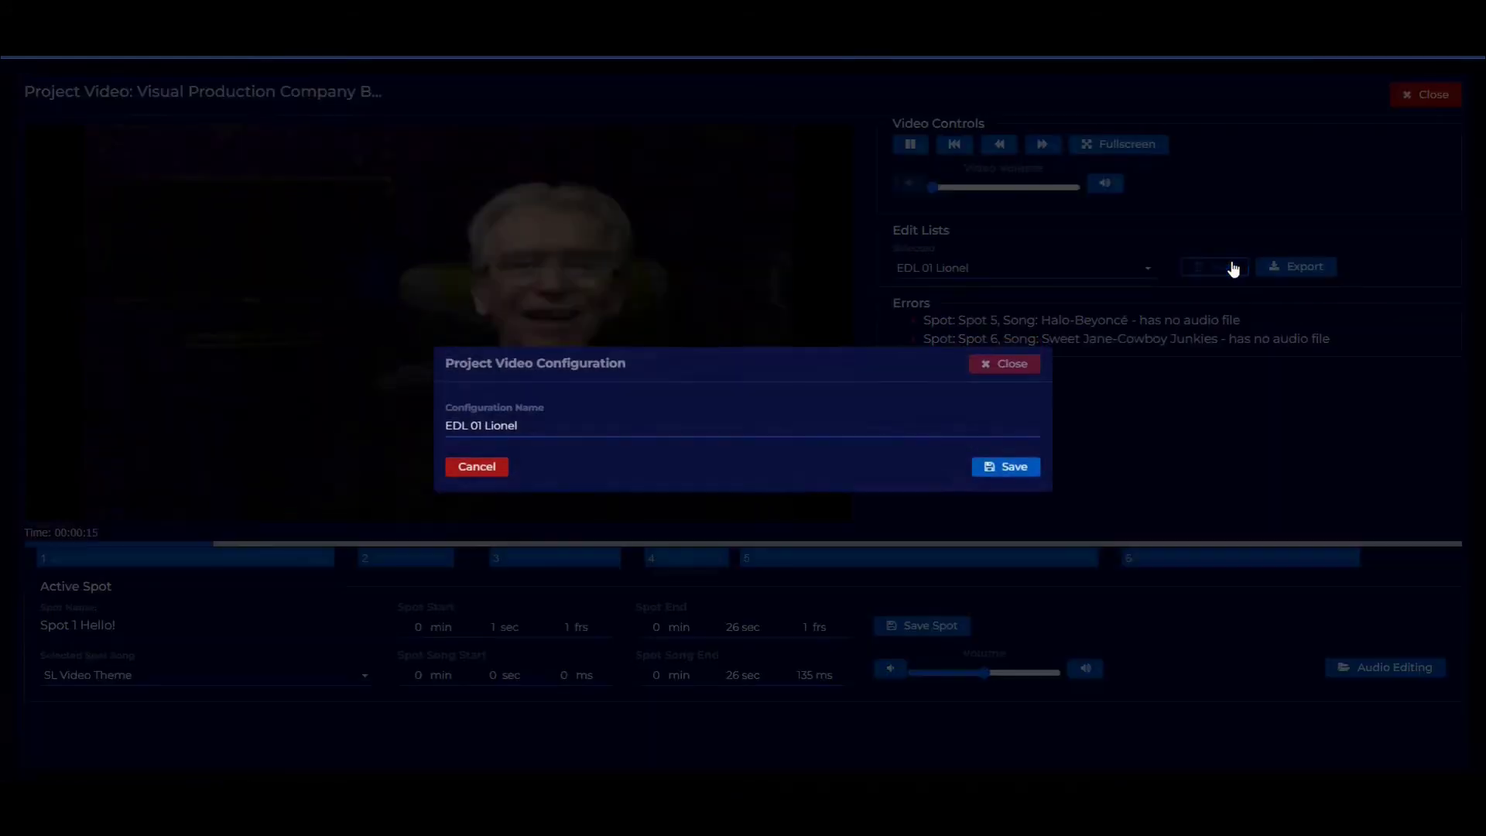
{"action": "left_click", "coordinate": [1004, 471]}
{"action": "left_click", "coordinate": [1005, 468]}
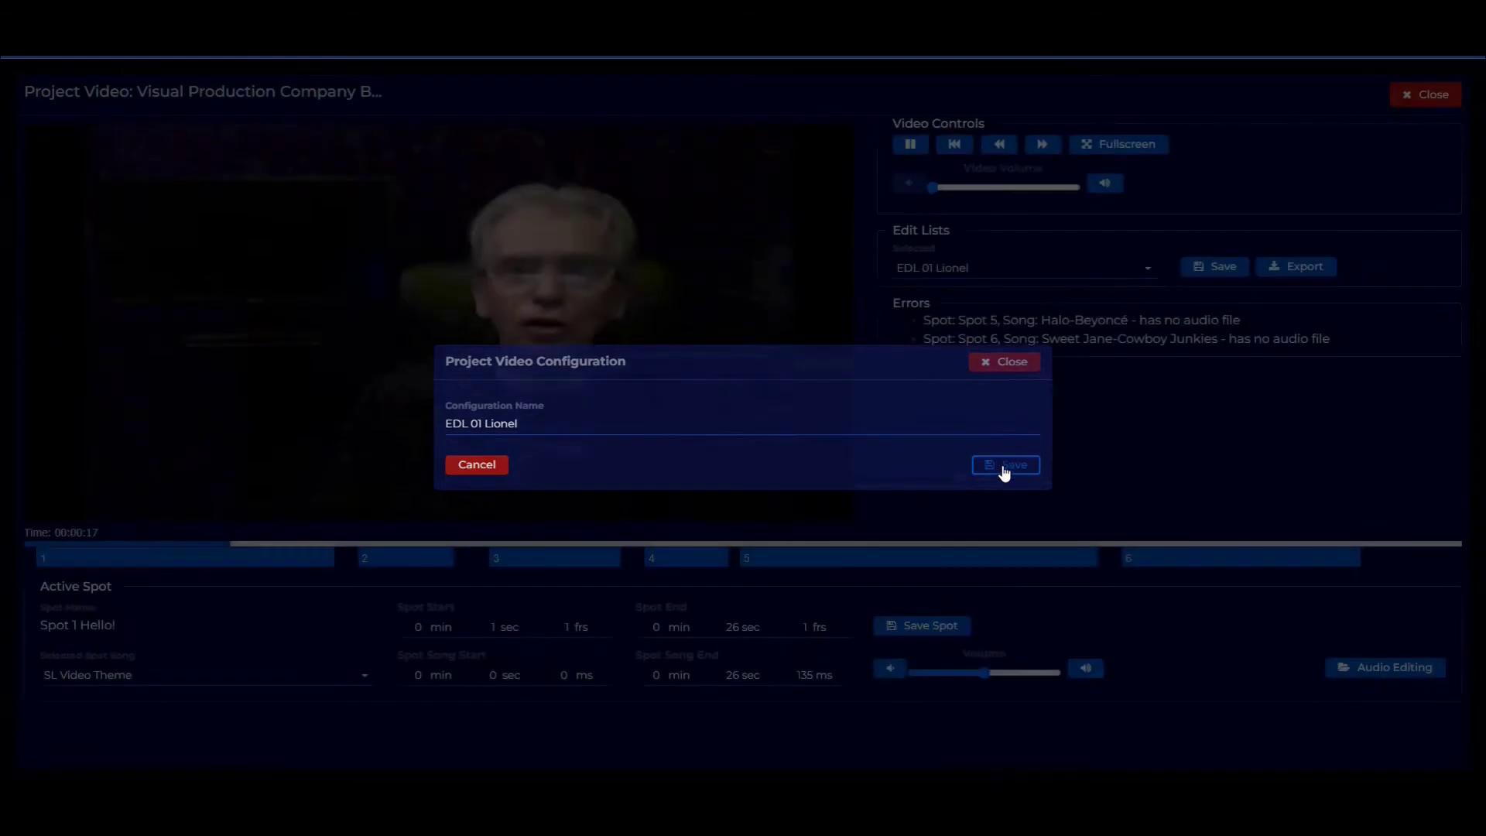
{"action": "left_click", "coordinate": [1297, 277]}
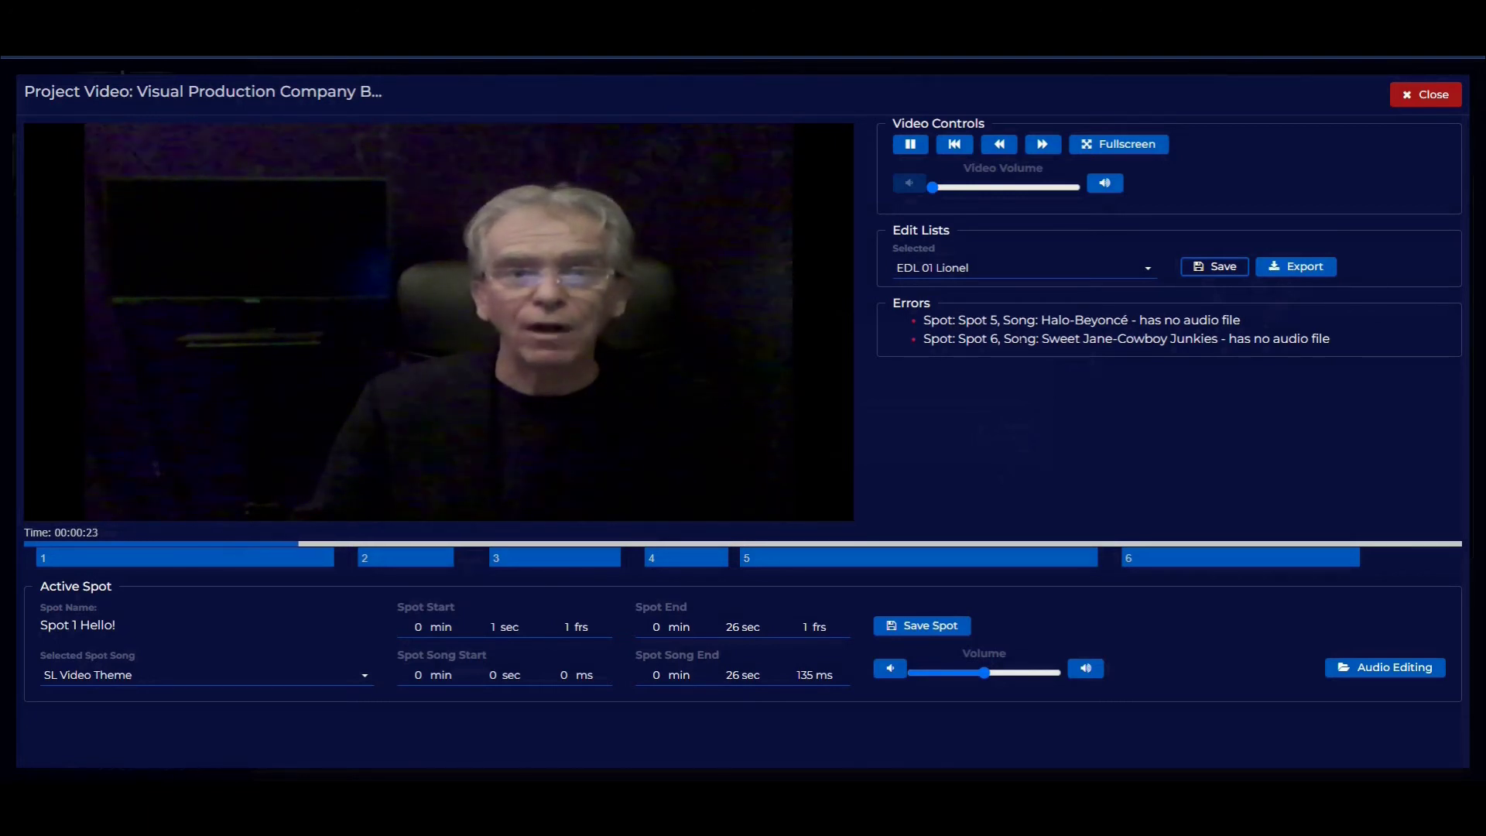
Step: View the song and timing details of Spot 2, Spot 3 and Spot 1 from the video timeline
{"action": "left_click", "coordinate": [438, 554]}
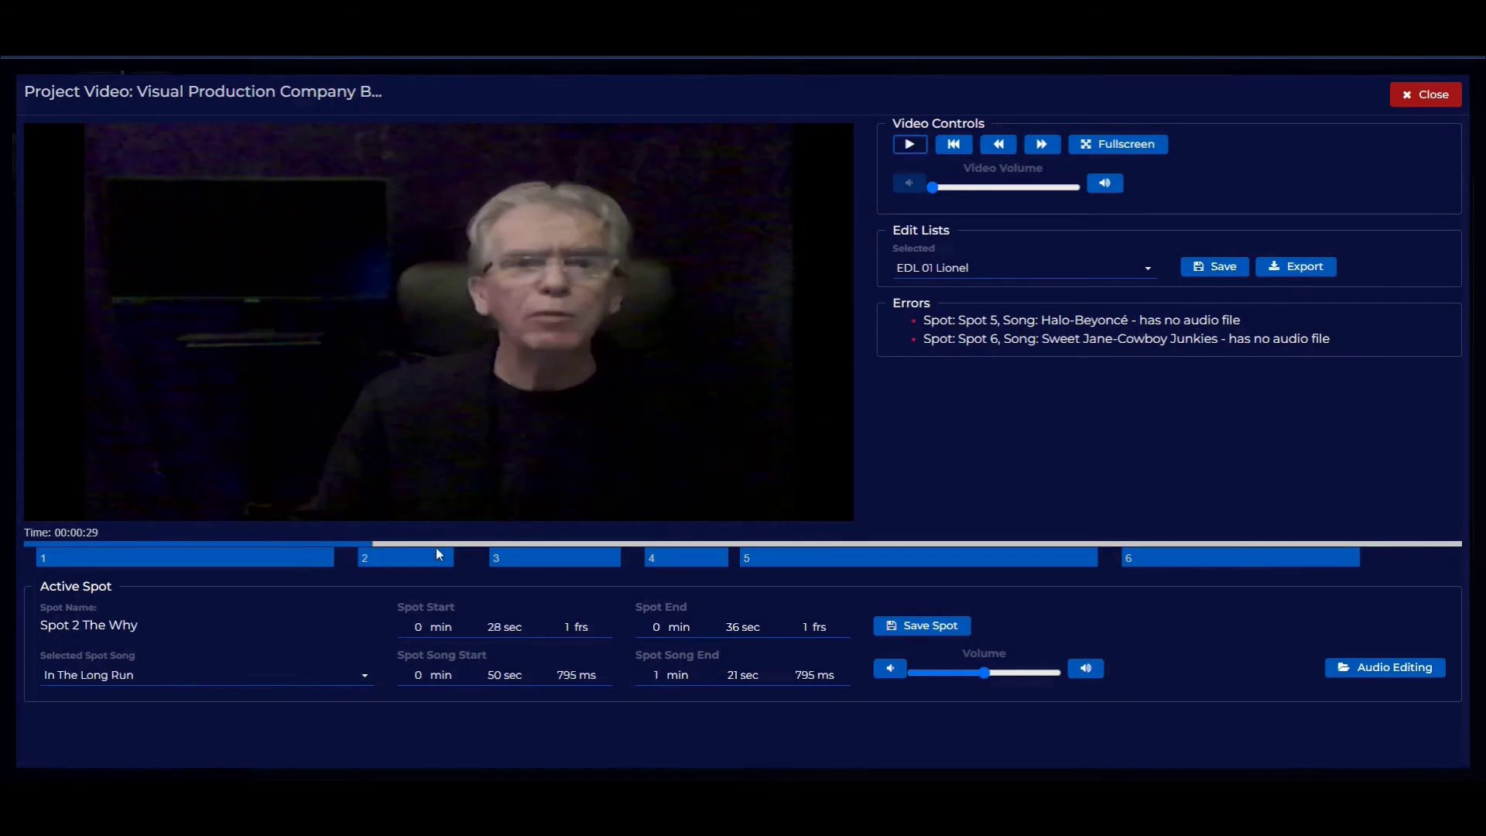
{"action": "left_click", "coordinate": [524, 560]}
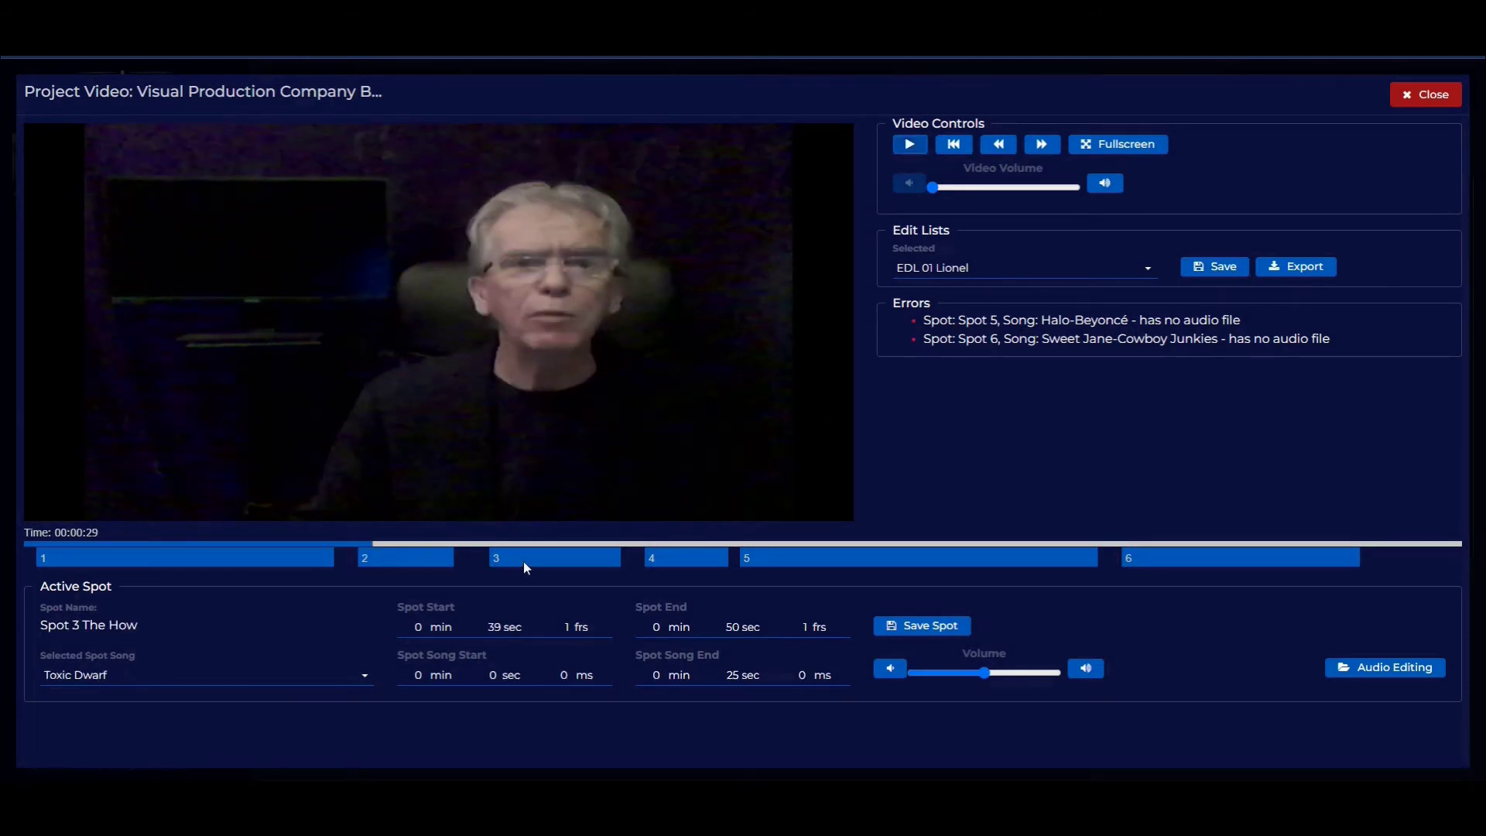
{"action": "left_click", "coordinate": [230, 559]}
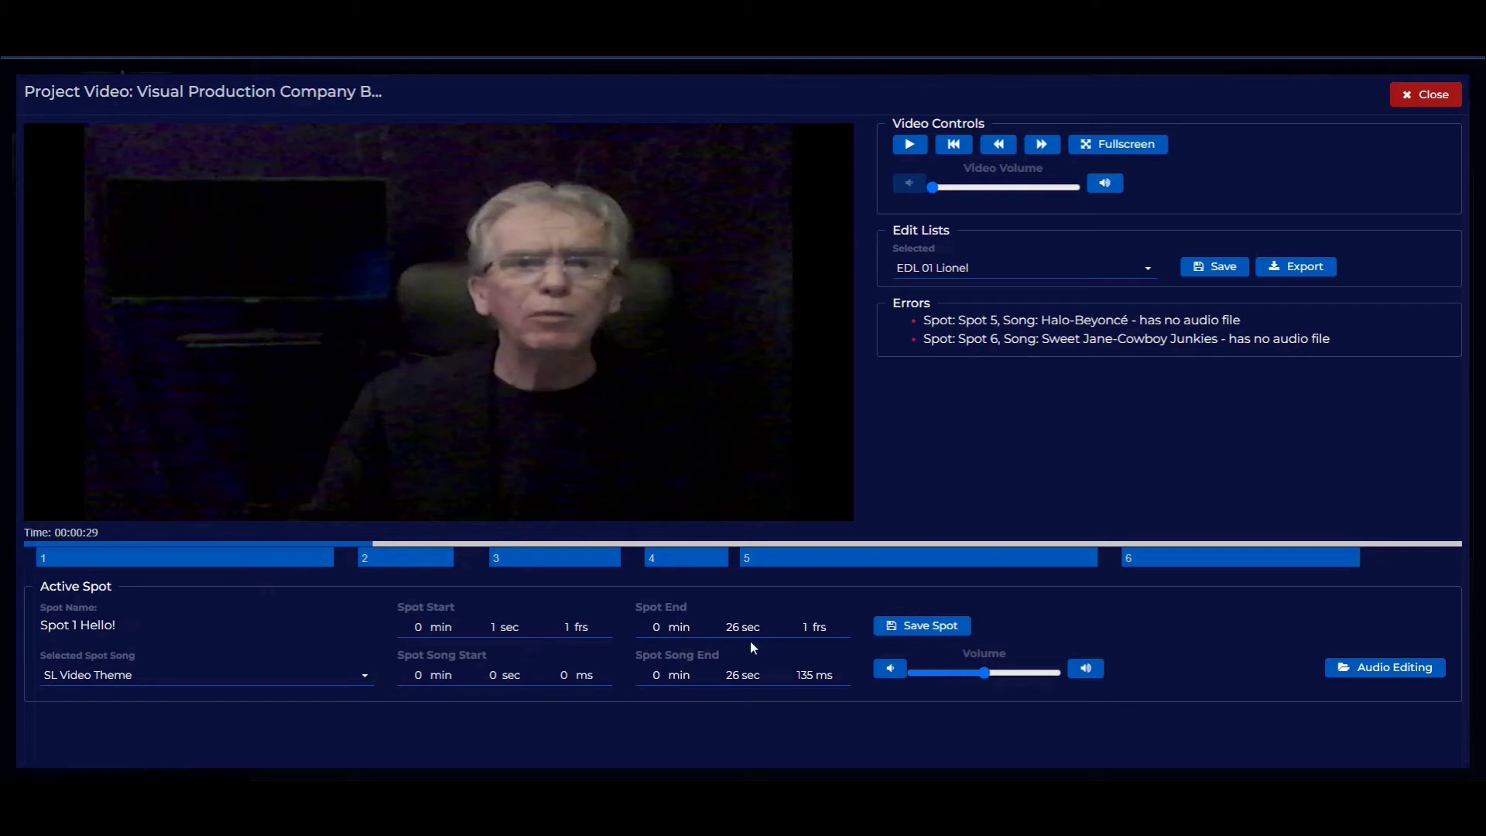
Step: Set Spot 1's end time to 23 sec and save the spot
{"action": "left_click_drag", "start_coordinate": [731, 627], "coordinate": [740, 627]}
{"action": "type", "text": "3"}
{"action": "left_click", "coordinate": [934, 627]}
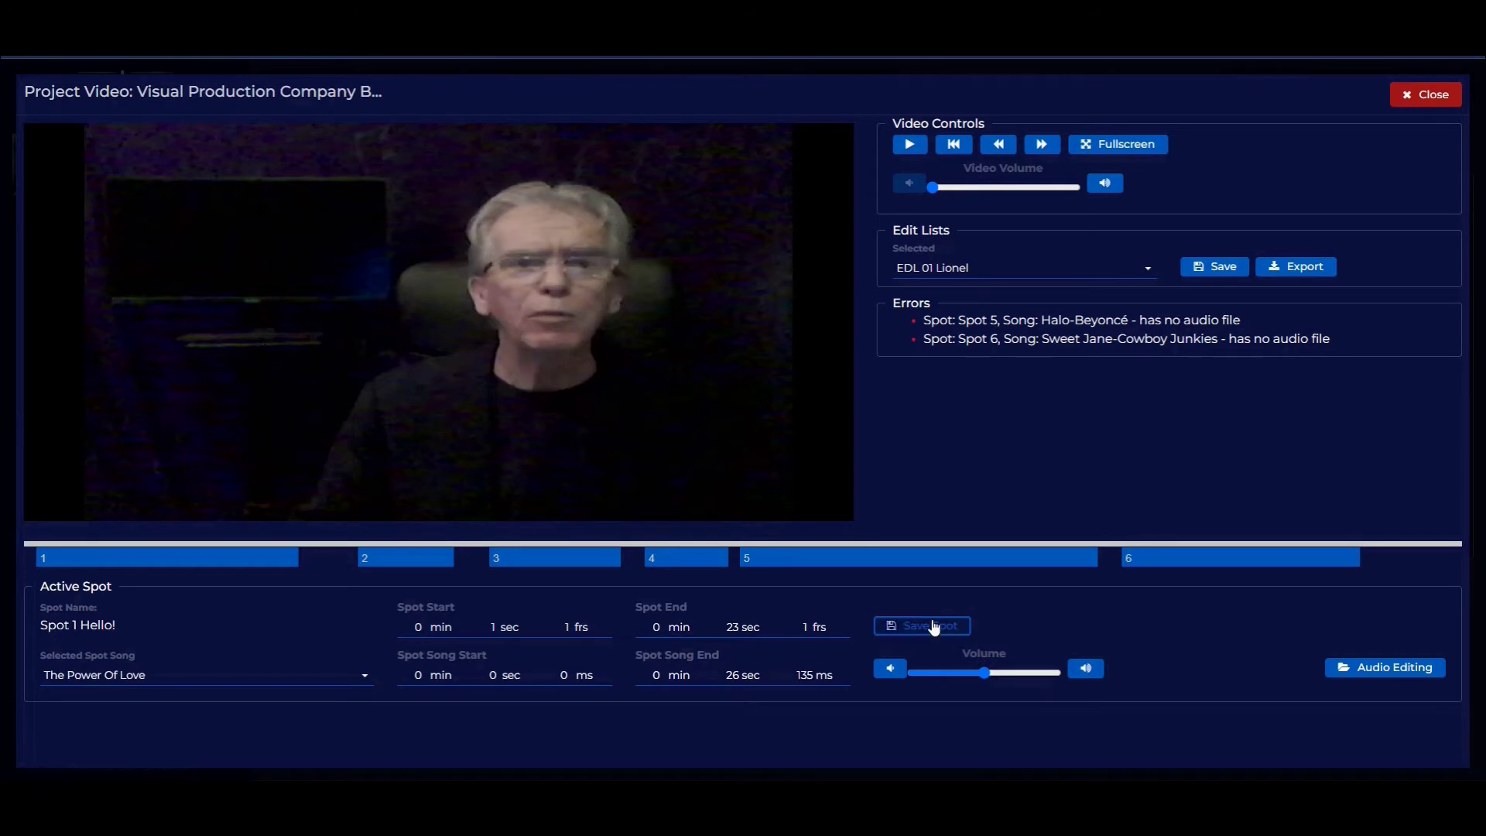
Step: Choose SL Video Theme again as Spot 1's song and open it for audio editing
{"action": "left_click", "coordinate": [202, 684]}
{"action": "left_click", "coordinate": [176, 654]}
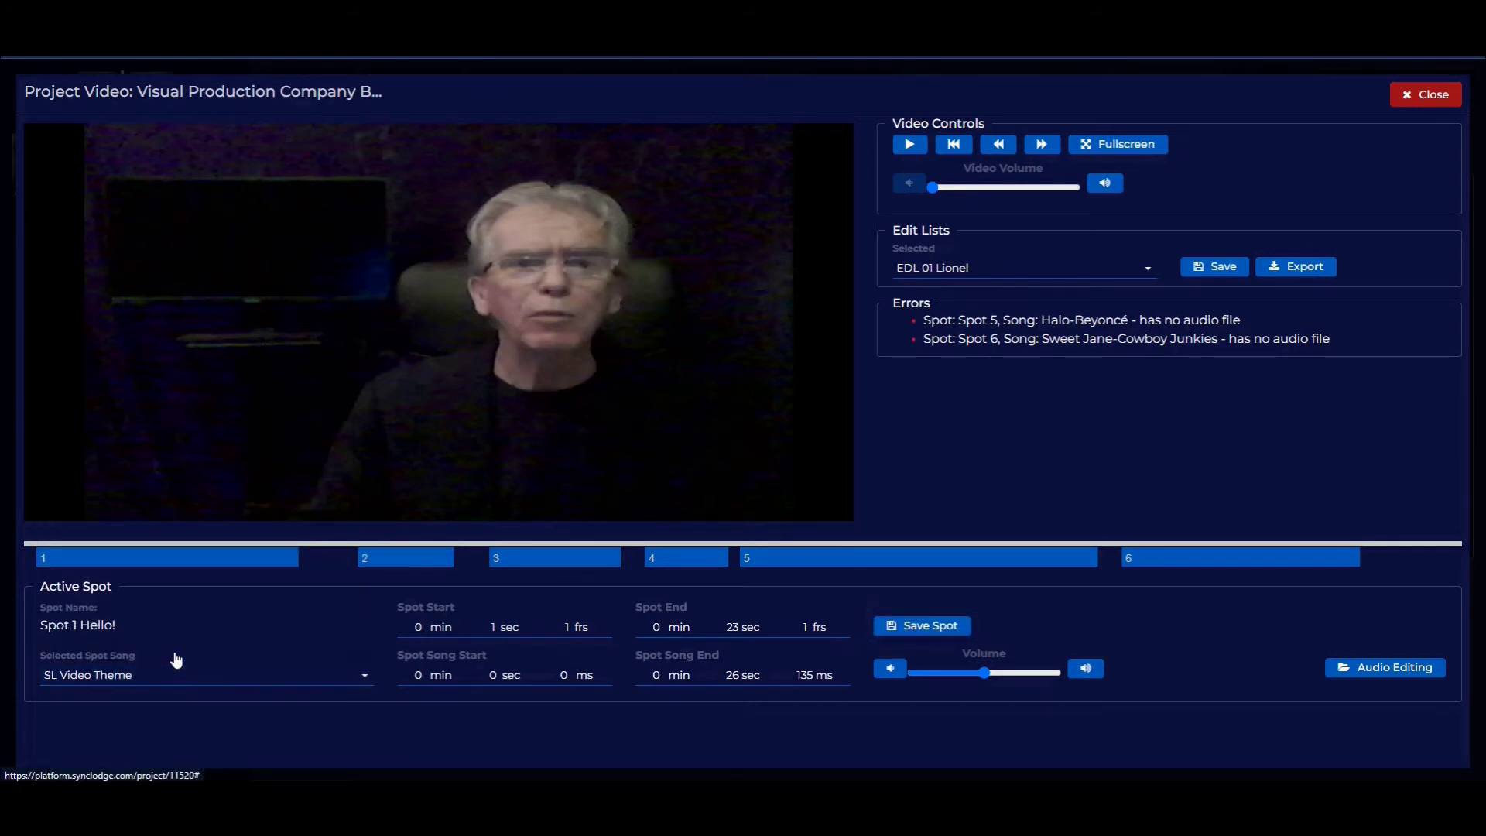
{"action": "left_click", "coordinate": [1332, 667]}
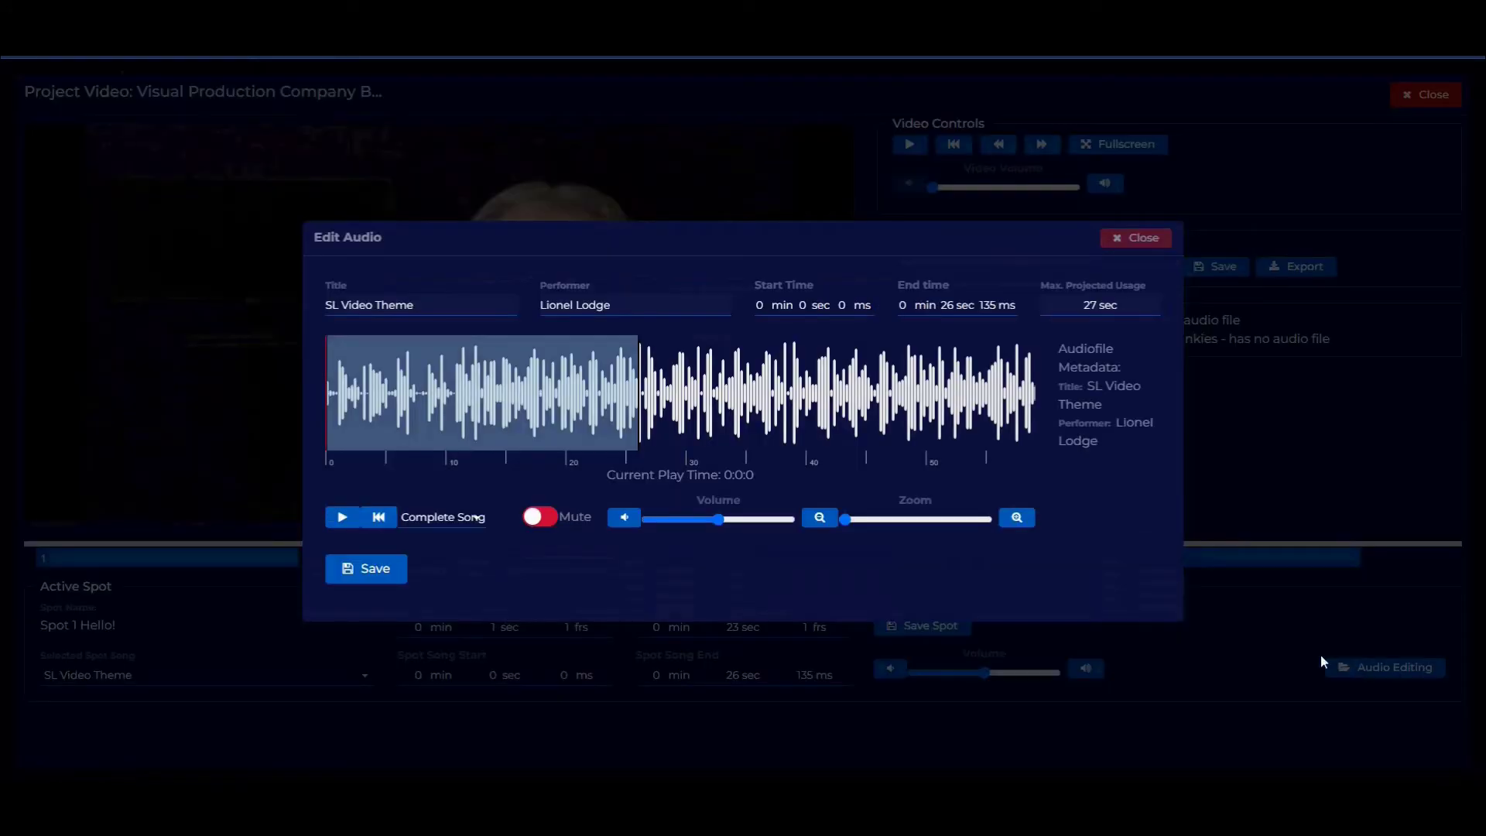
Step: Shift and shorten the SL Video Theme audio selection to run from 29 sec 19 ms to 52 sec 705 ms
{"action": "left_click_drag", "start_coordinate": [592, 369], "coordinate": [882, 352]}
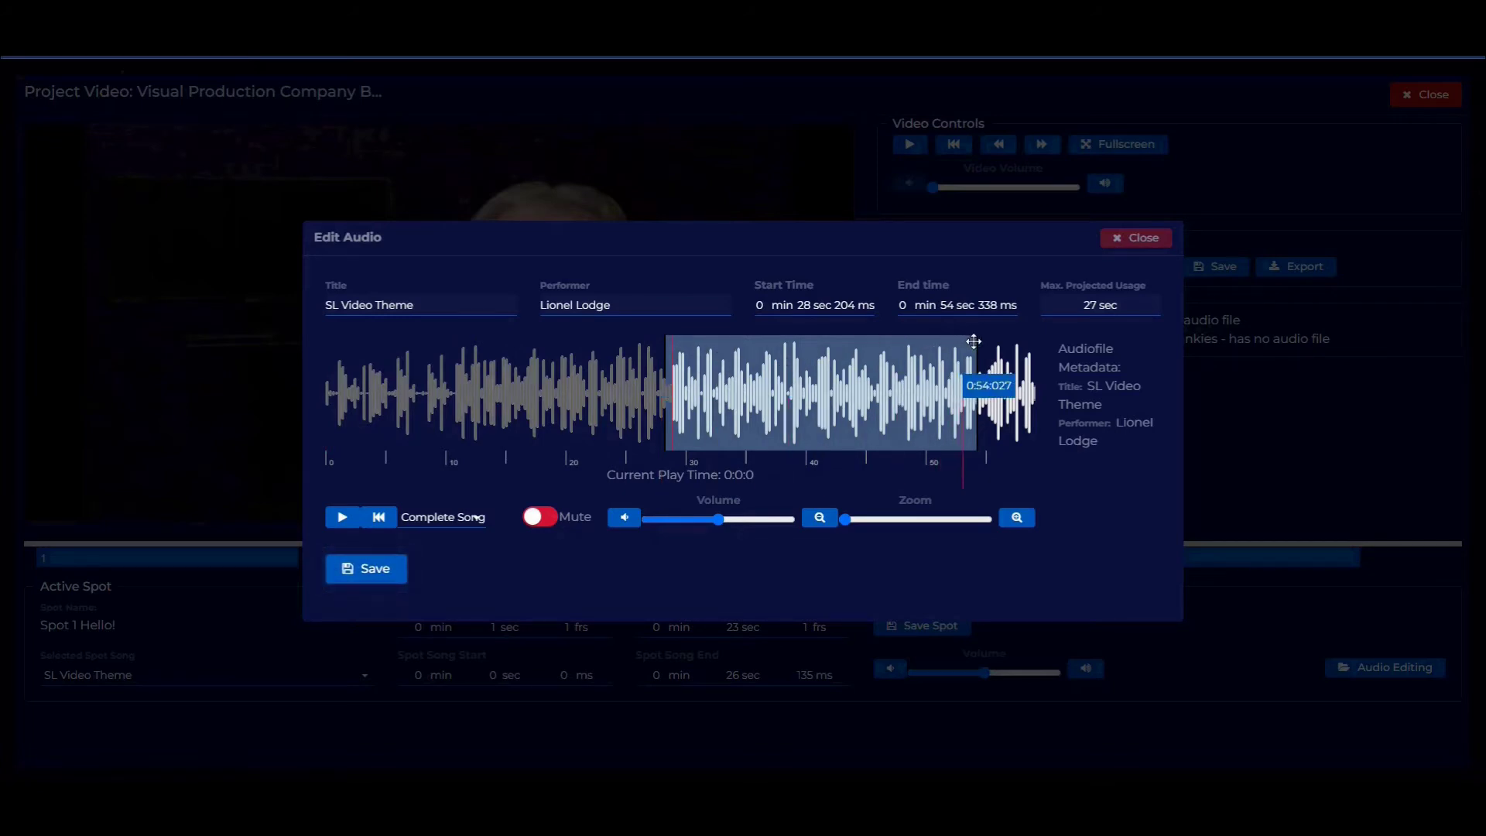
{"action": "left_click_drag", "start_coordinate": [972, 346], "coordinate": [946, 363]}
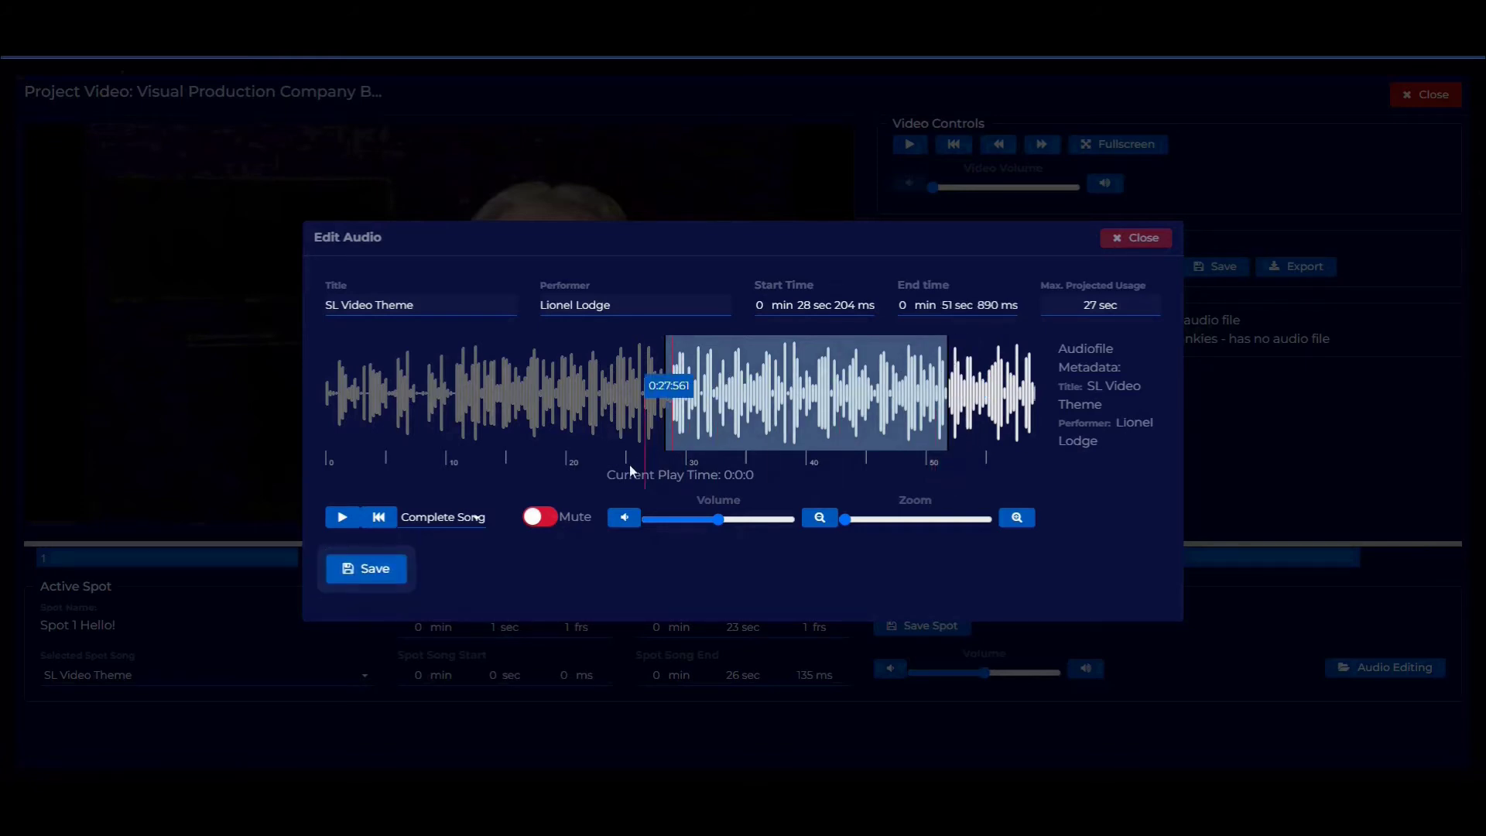
{"action": "left_click_drag", "start_coordinate": [851, 520], "coordinate": [988, 522]}
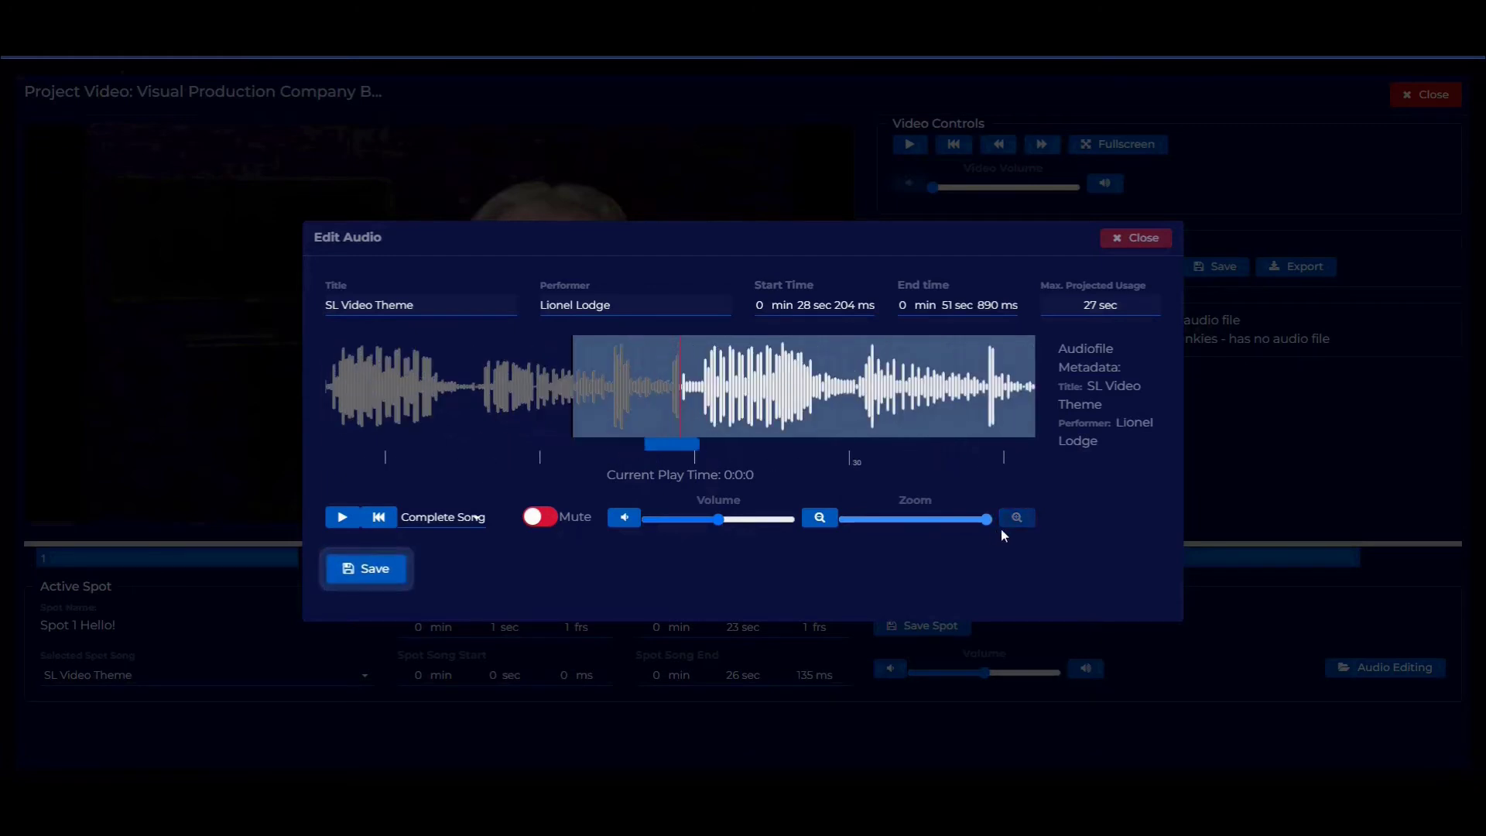
{"action": "left_click_drag", "start_coordinate": [763, 374], "coordinate": [890, 308]}
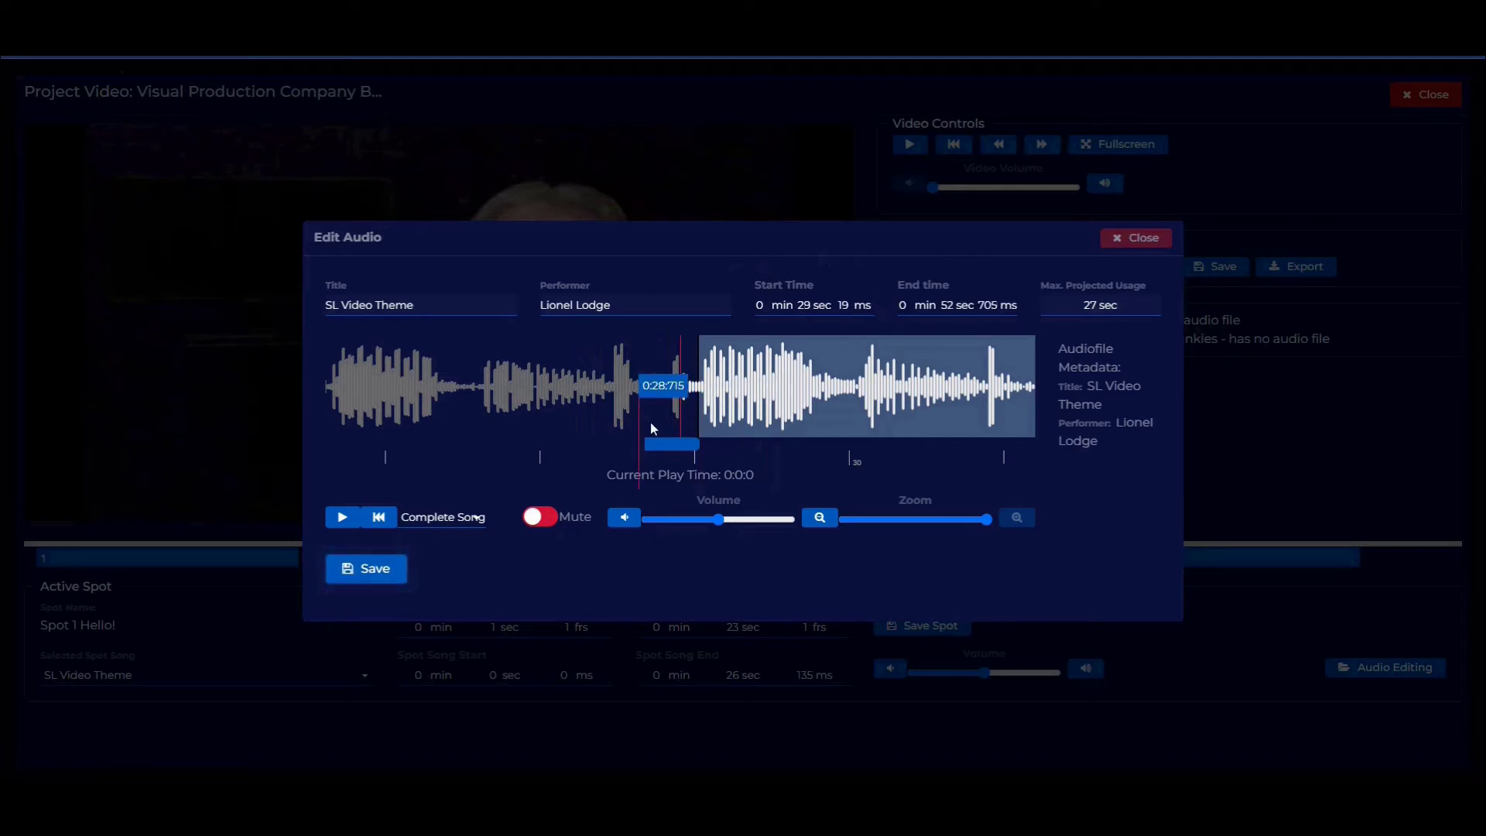
Step: Preview the audio with Selection Only playback, and save the audio edit before closing the project video
{"action": "left_click", "coordinate": [453, 523]}
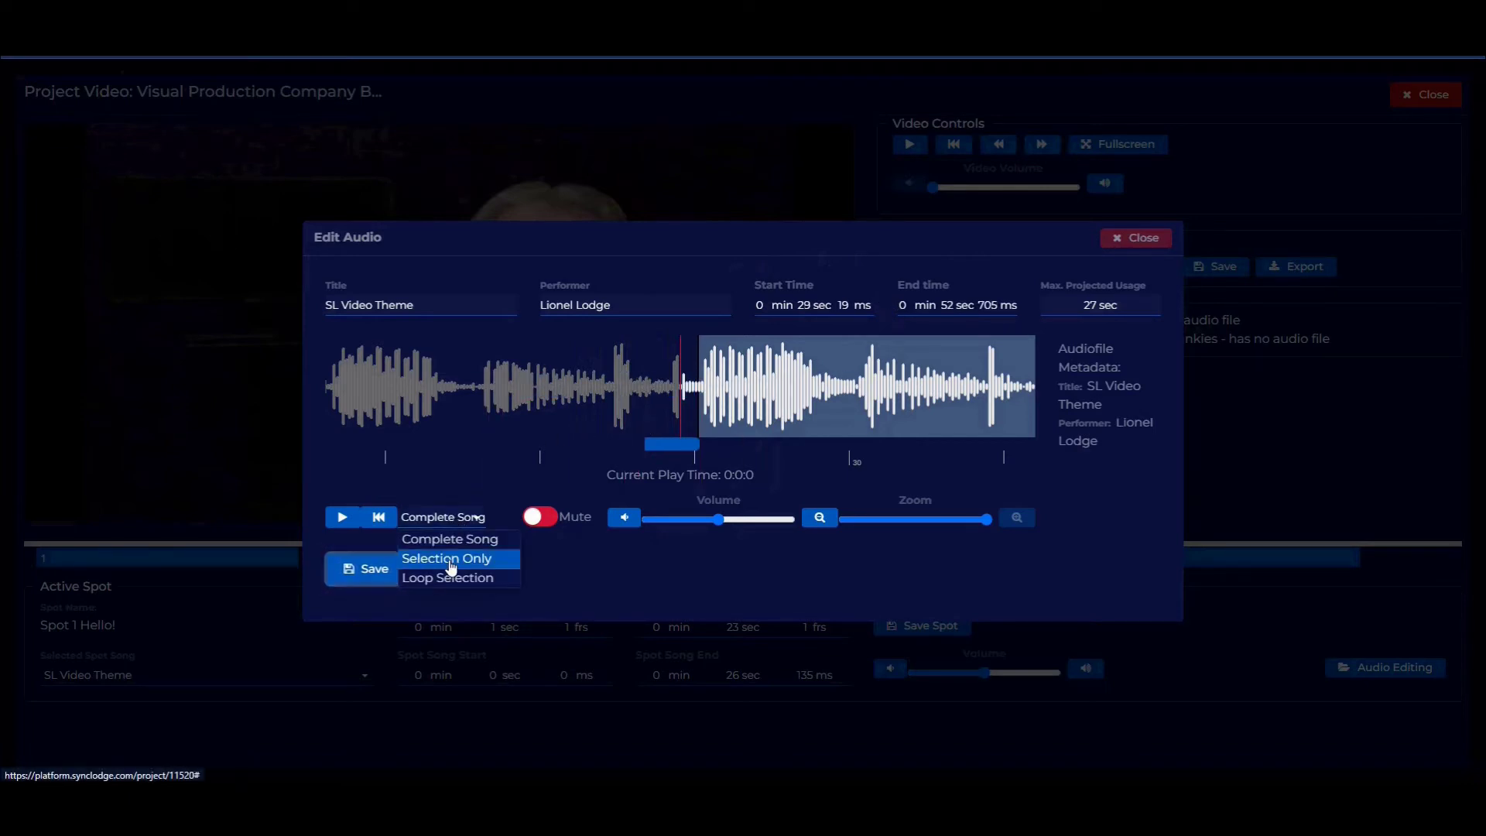
{"action": "left_click", "coordinate": [447, 559]}
{"action": "left_click", "coordinate": [328, 517]}
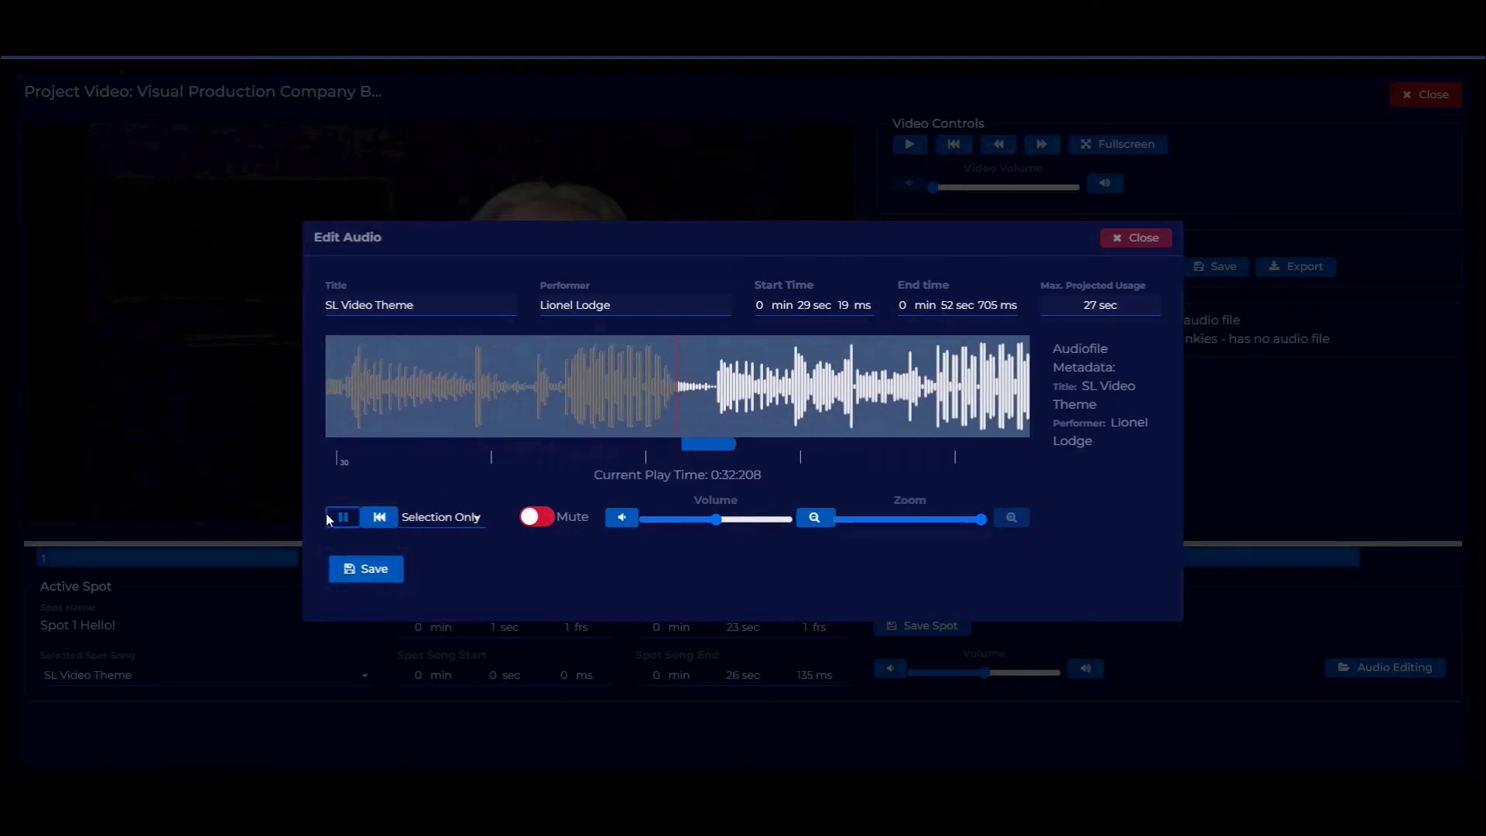
{"action": "left_click", "coordinate": [328, 517]}
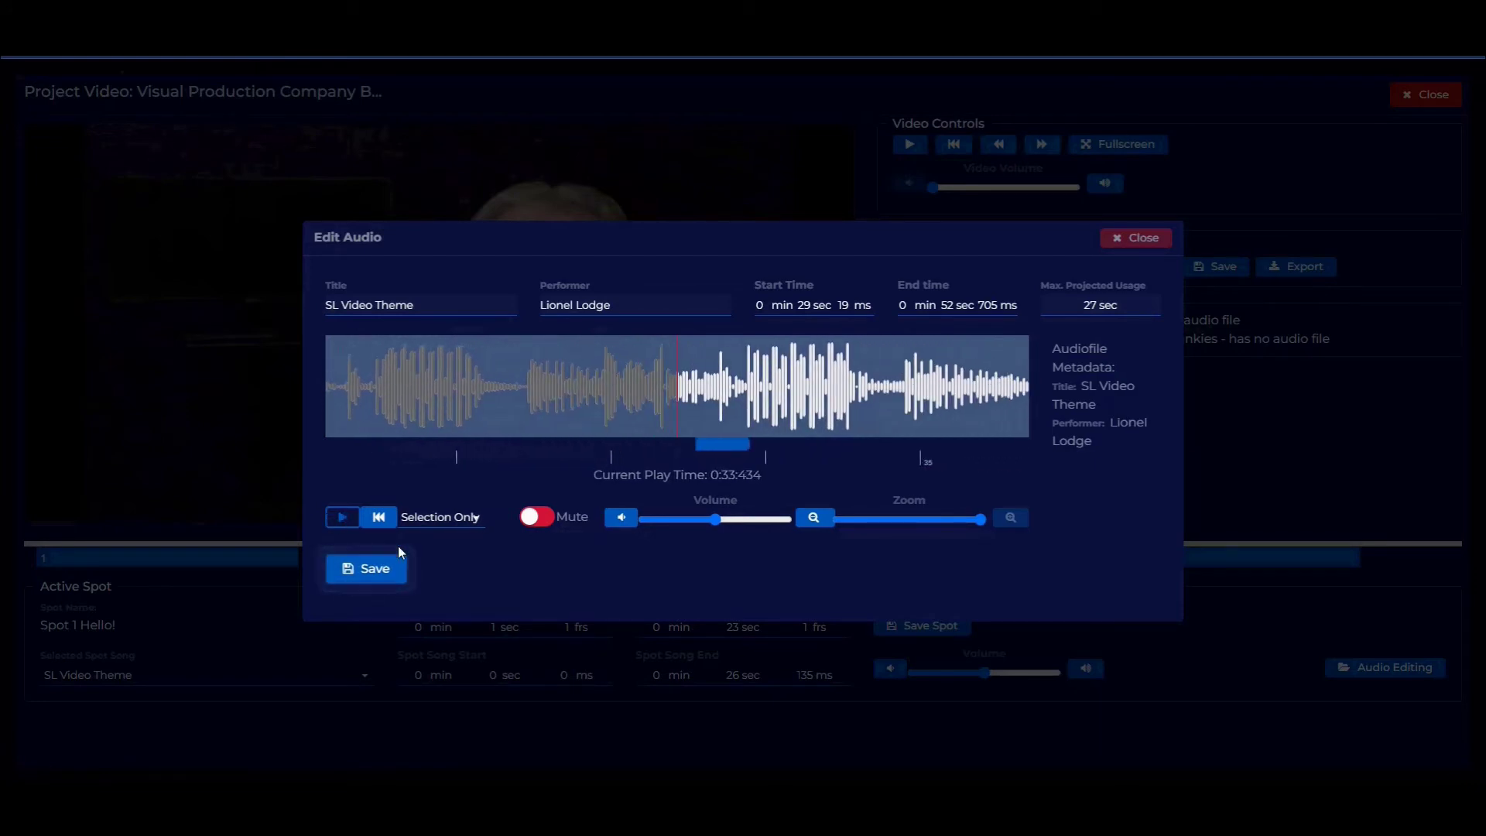
{"action": "left_click", "coordinate": [362, 571]}
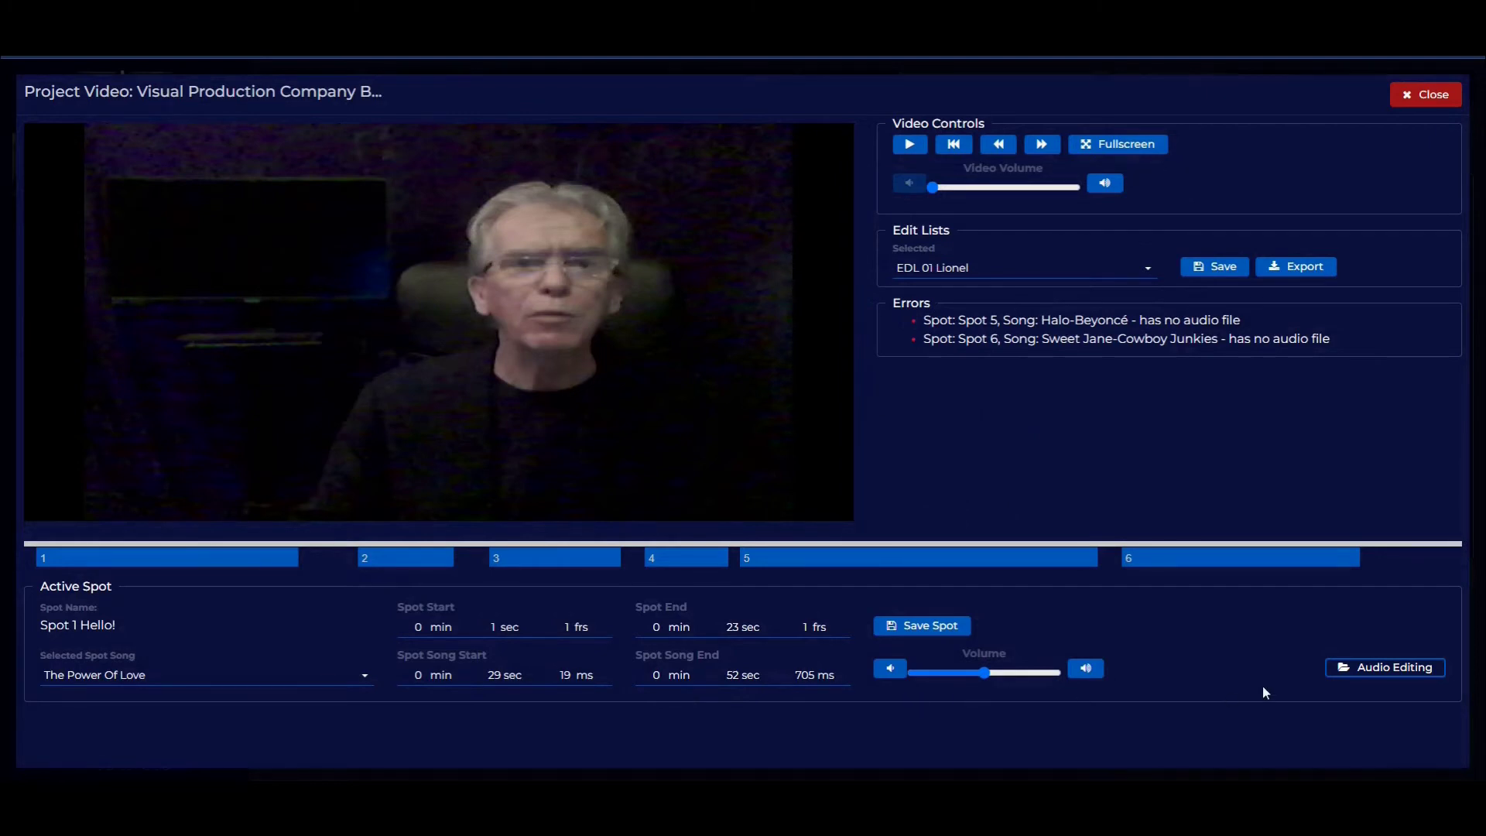
{"action": "left_click", "coordinate": [1432, 94]}
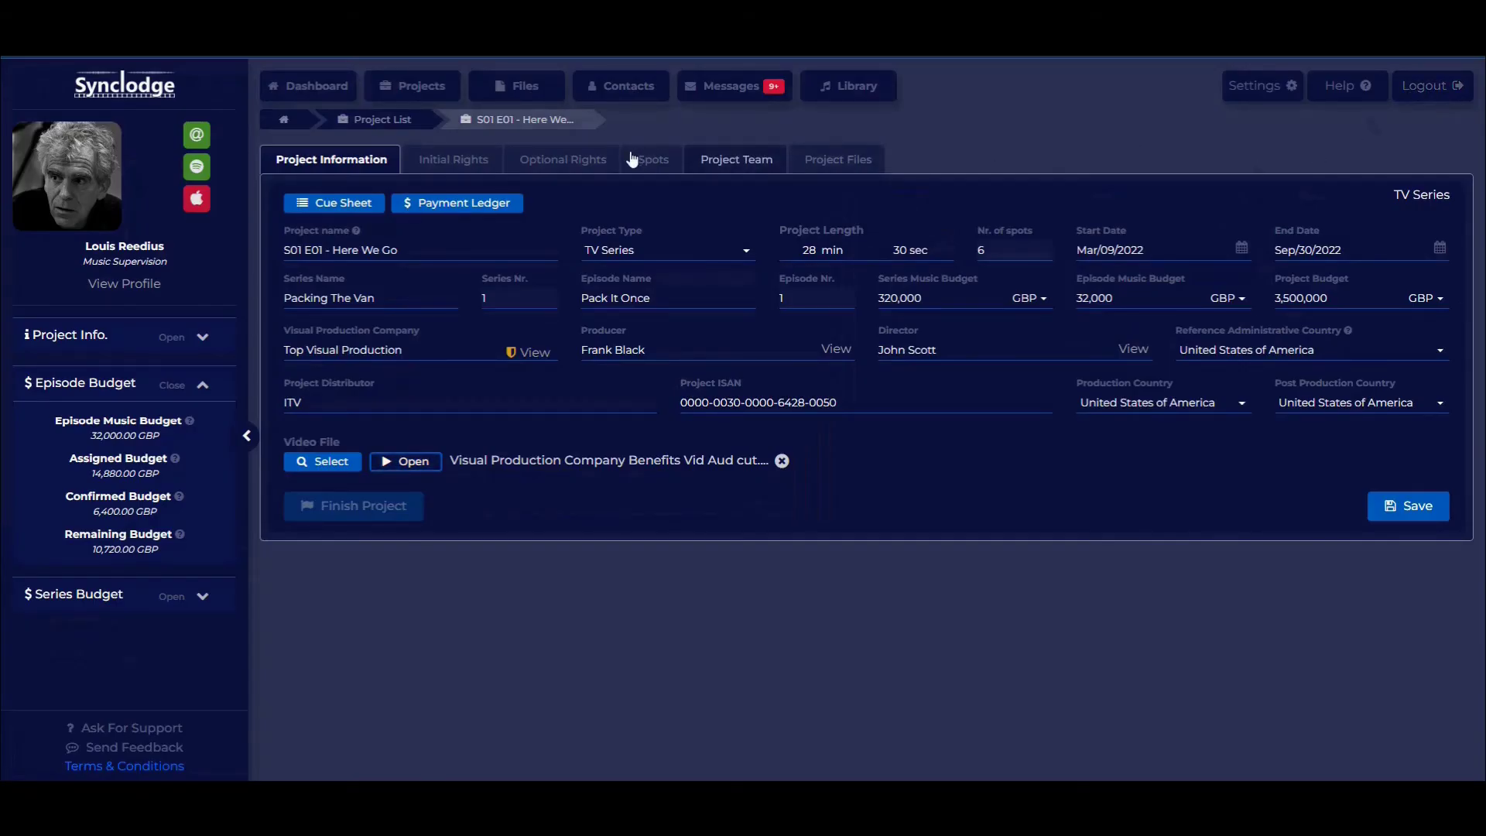
Step: View the project's initial rights and the media type choices for adding a new initial right
{"action": "left_click", "coordinate": [459, 162]}
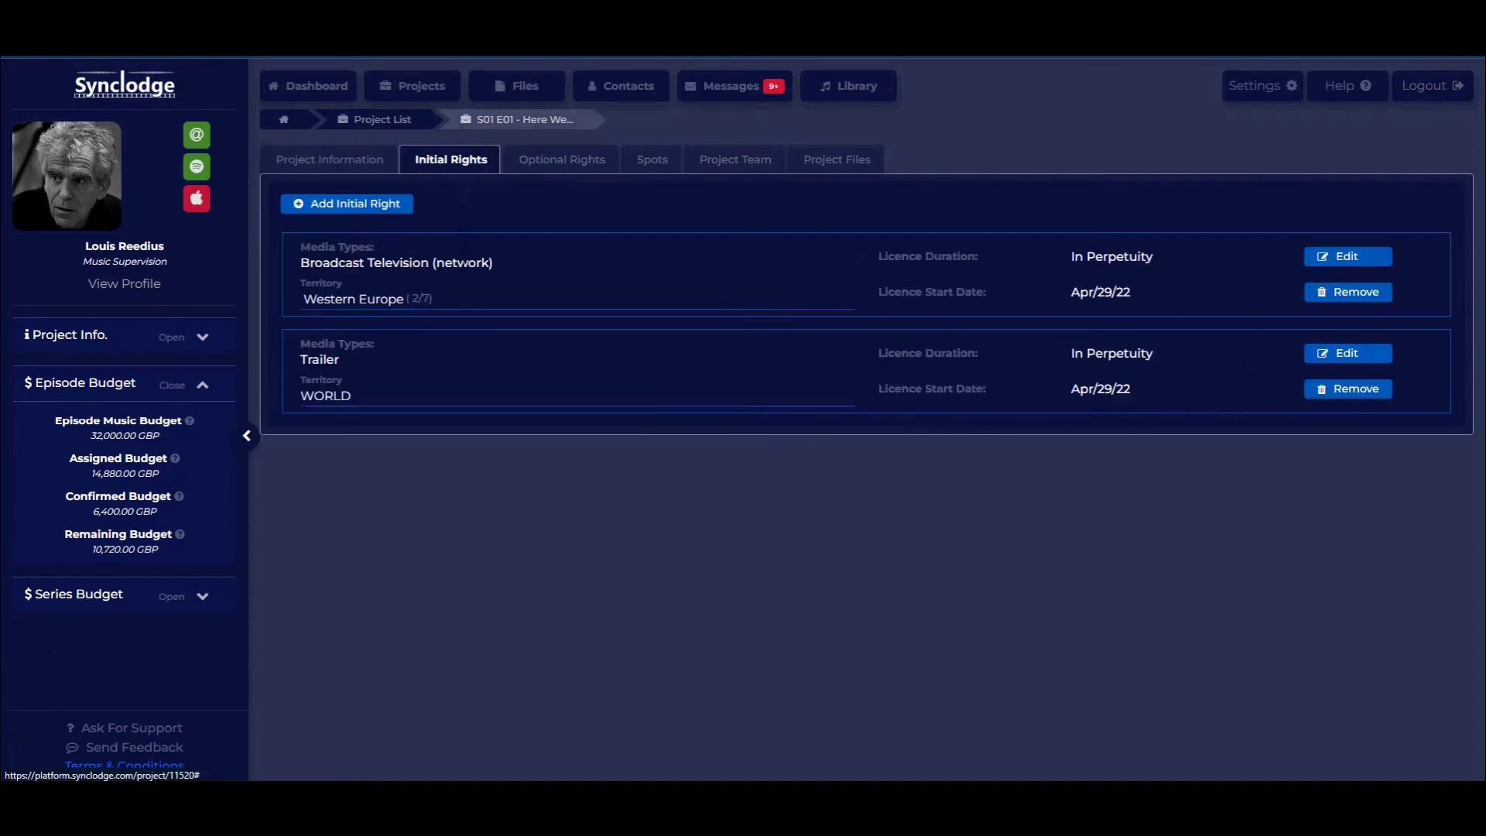
{"action": "left_click", "coordinate": [329, 204]}
{"action": "left_click", "coordinate": [525, 403]}
{"action": "left_click", "coordinate": [494, 373]}
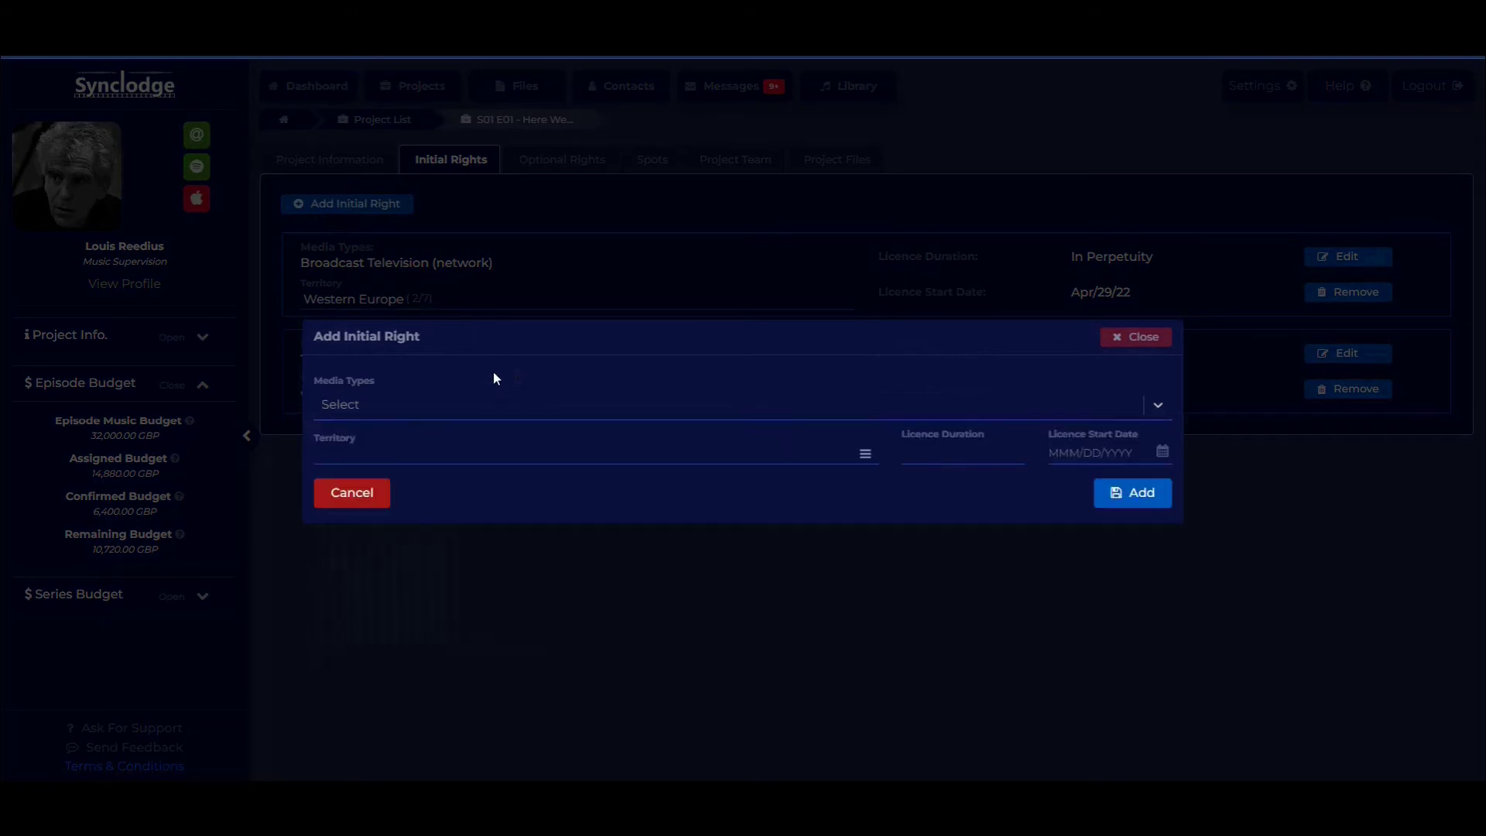
Step: Try choosing Chile and Colombia in South America as the new initial right's territory
{"action": "left_click", "coordinate": [866, 459]}
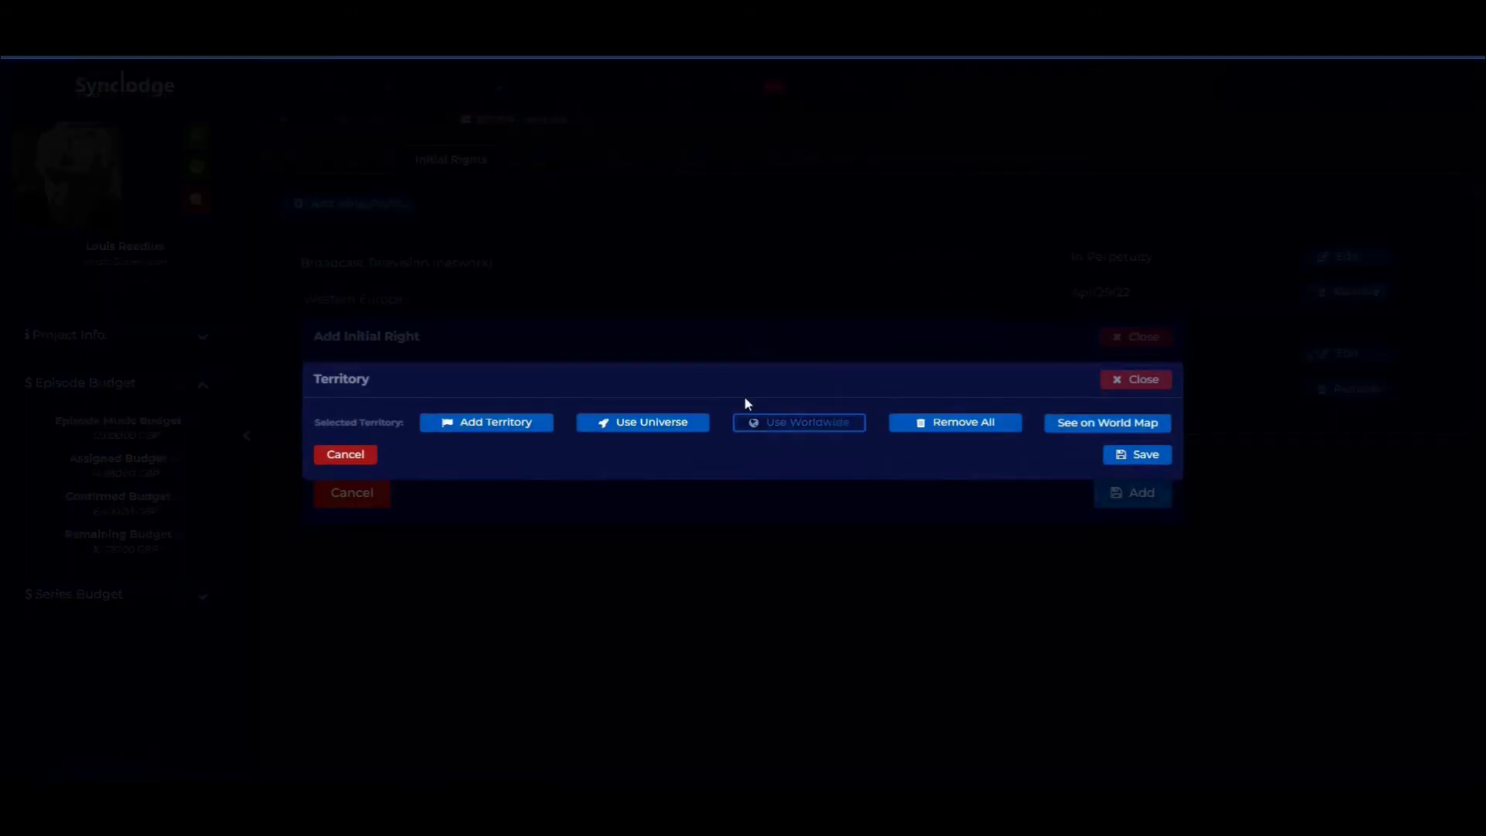
{"action": "left_click", "coordinate": [491, 419]}
{"action": "left_click", "coordinate": [414, 420]}
{"action": "left_click", "coordinate": [366, 480]}
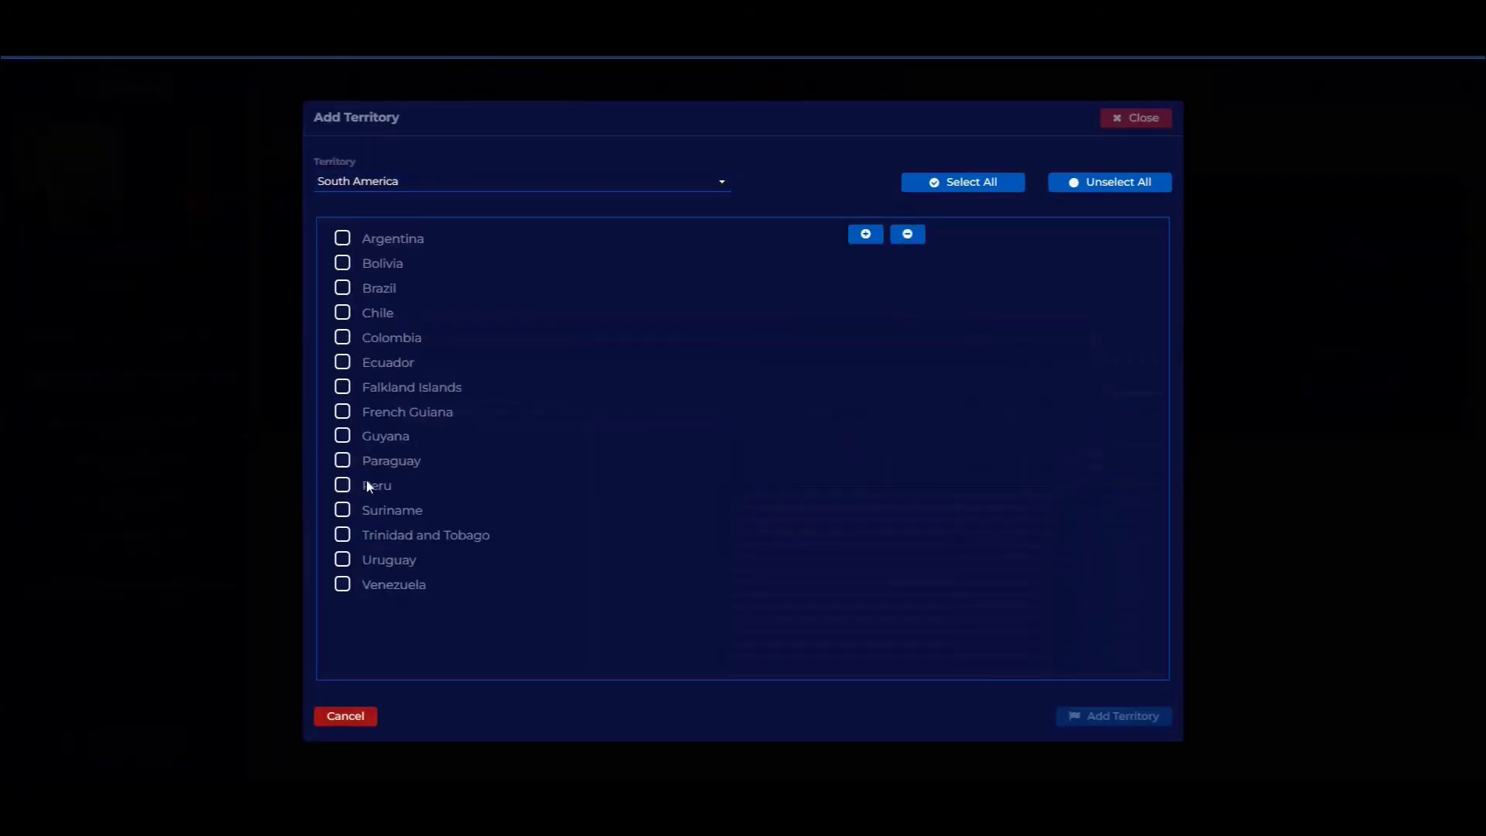
{"action": "left_click", "coordinate": [342, 312]}
{"action": "left_click", "coordinate": [342, 337]}
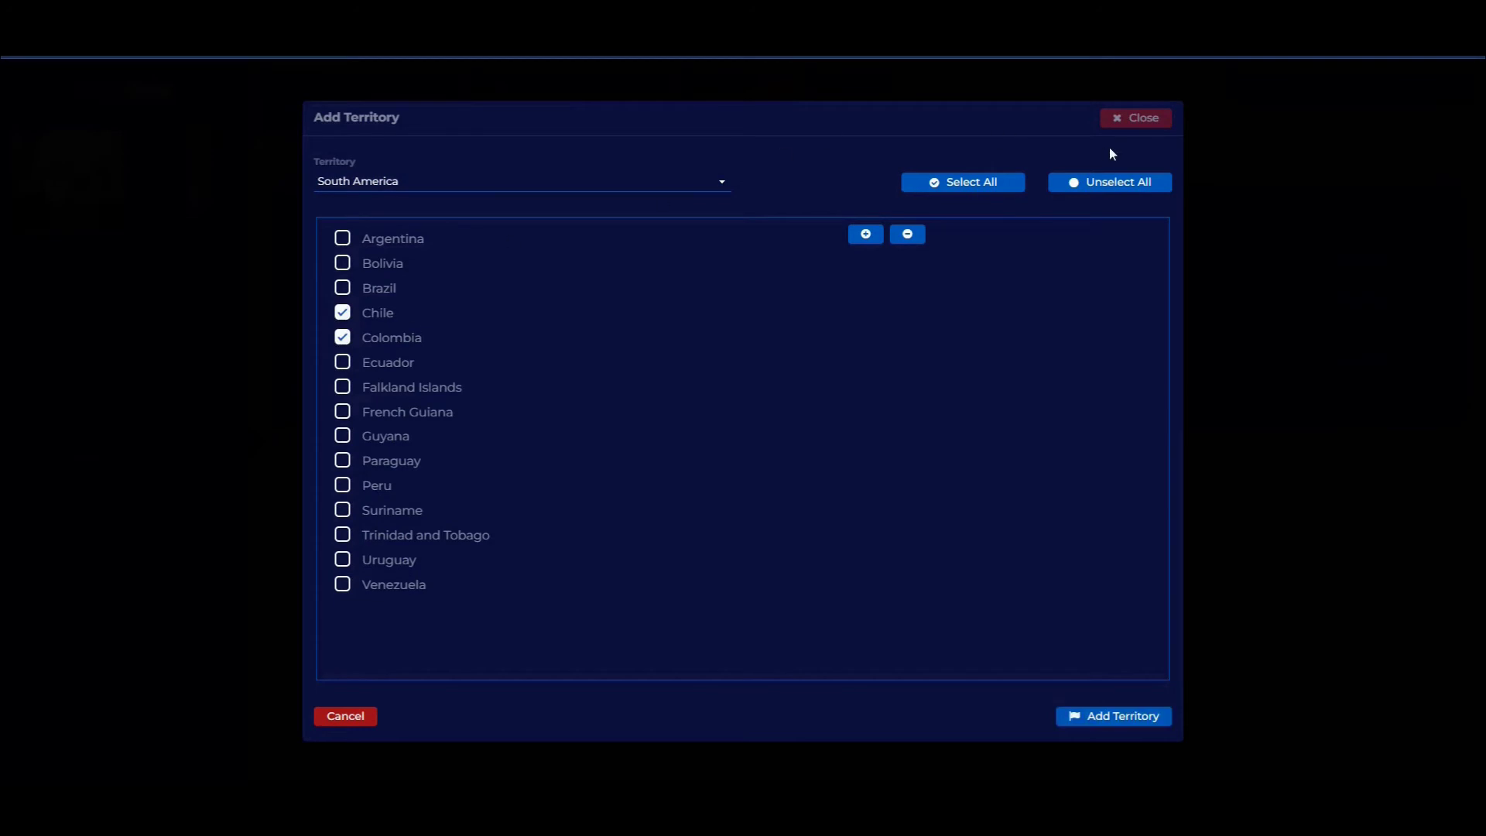
{"action": "left_click", "coordinate": [1135, 118]}
Step: Try a worldwide territory and a 5-month licence duration for the new initial right, and close the form without adding it
{"action": "left_click", "coordinate": [798, 422]}
{"action": "left_click", "coordinate": [1006, 457]}
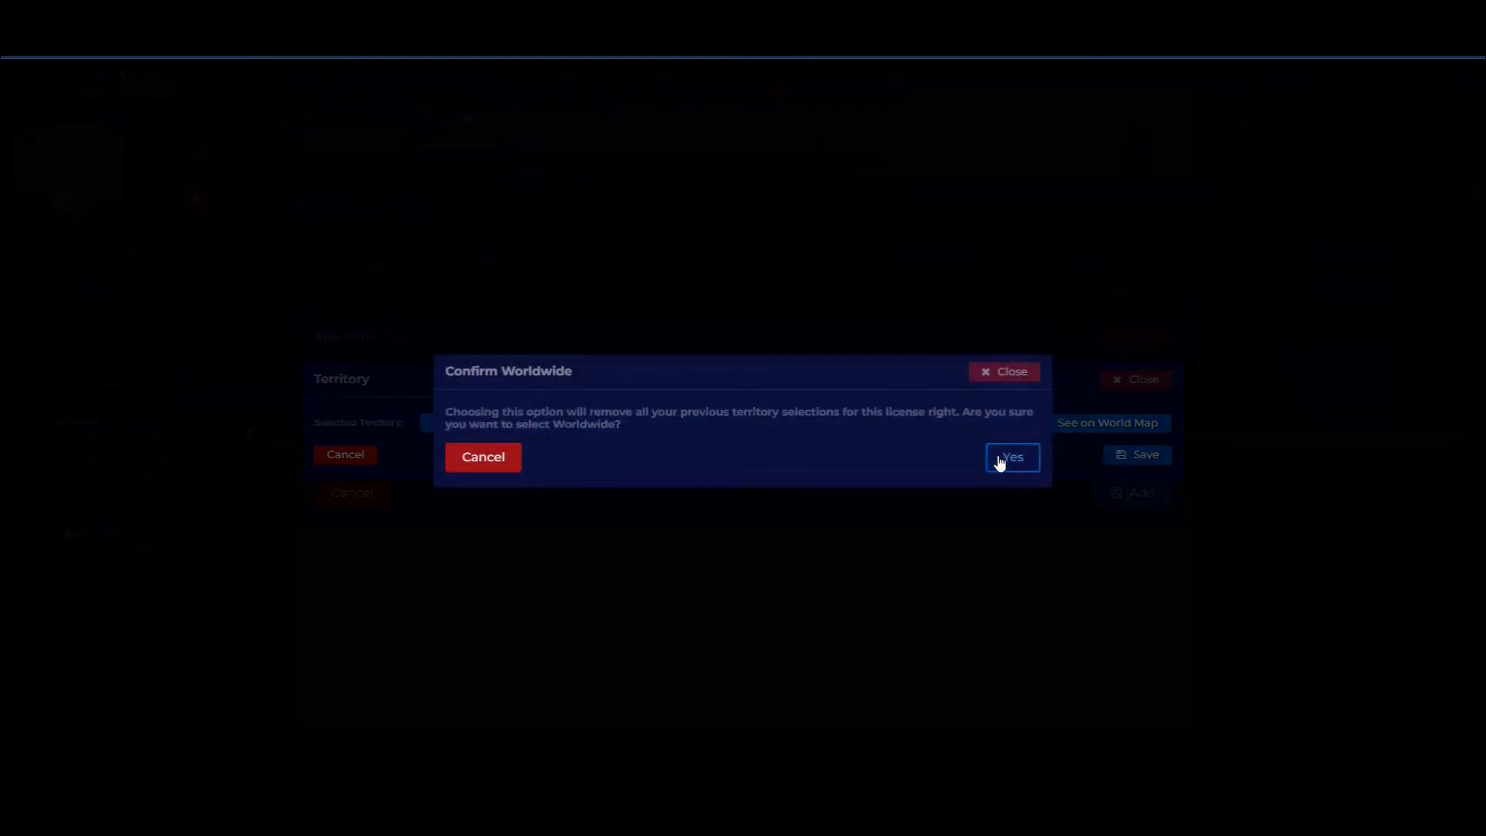
{"action": "left_click", "coordinate": [1165, 356]}
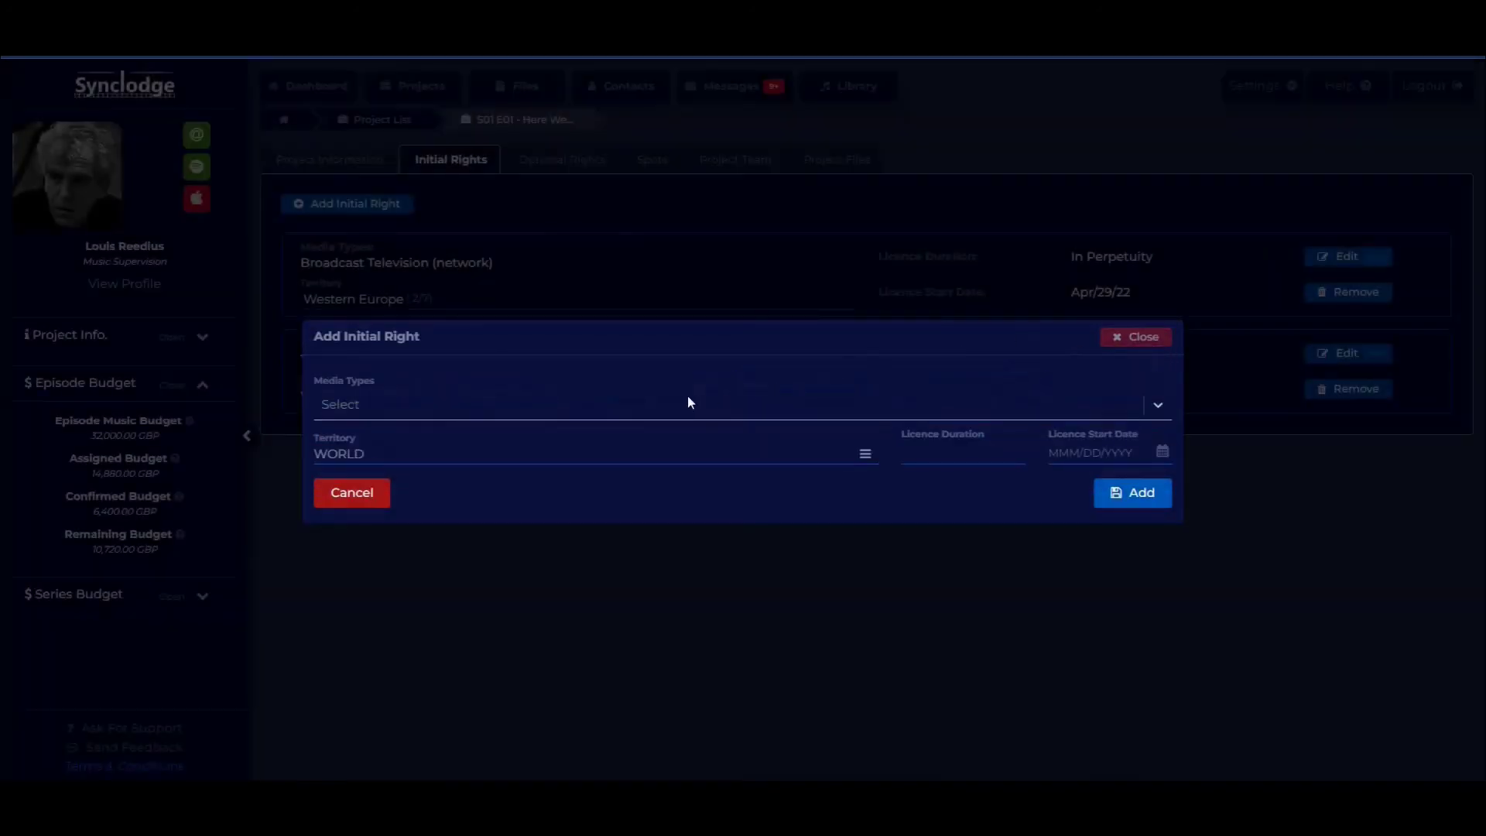
{"action": "left_click", "coordinate": [981, 456]}
{"action": "scroll", "coordinate": [960, 503], "scroll_direction": "down", "scroll_amount": 2}
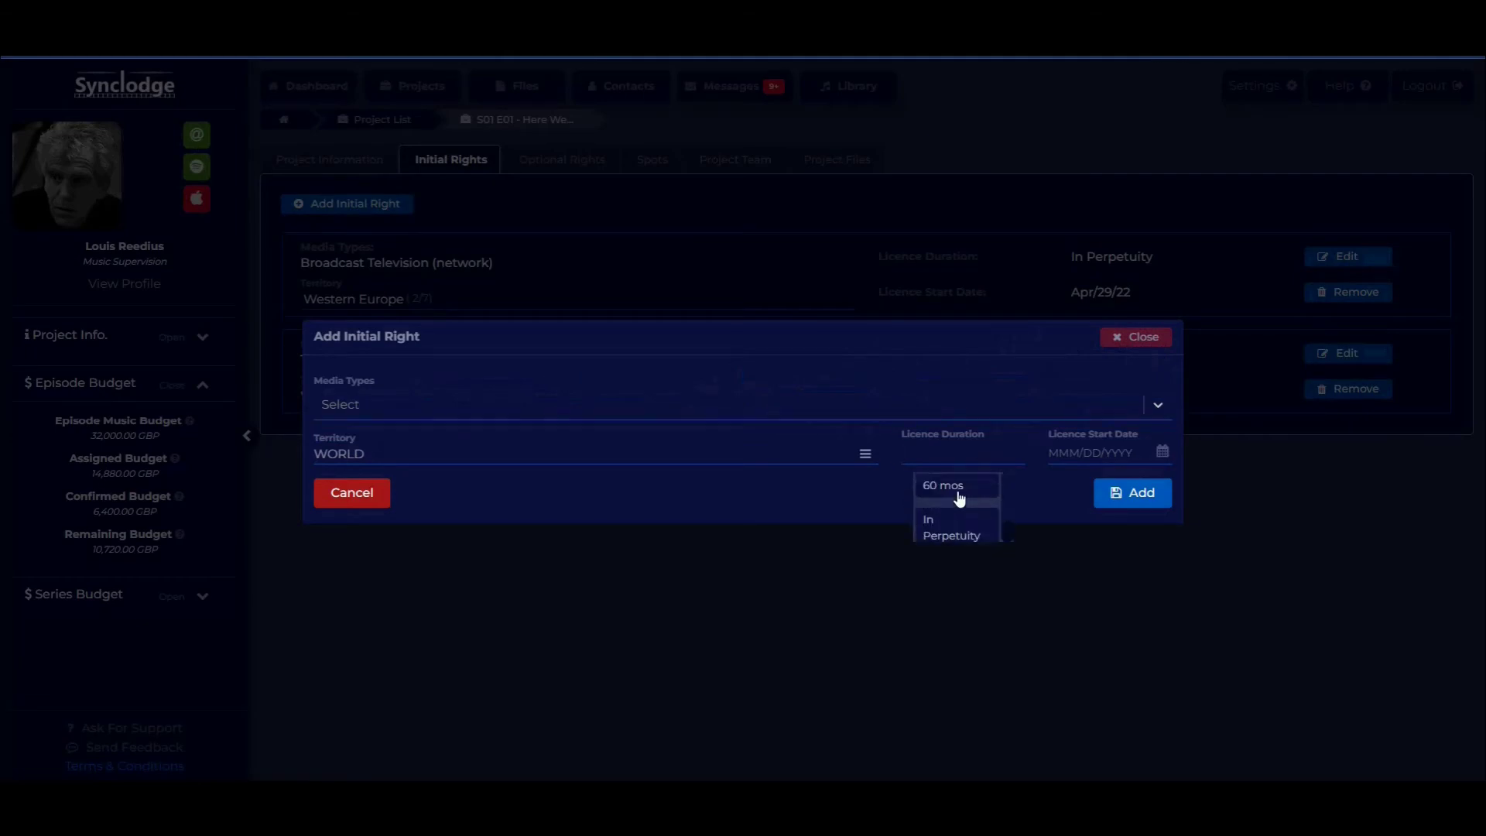
{"action": "scroll", "coordinate": [959, 503], "scroll_direction": "up", "scroll_amount": 1}
{"action": "type", "text": "5"}
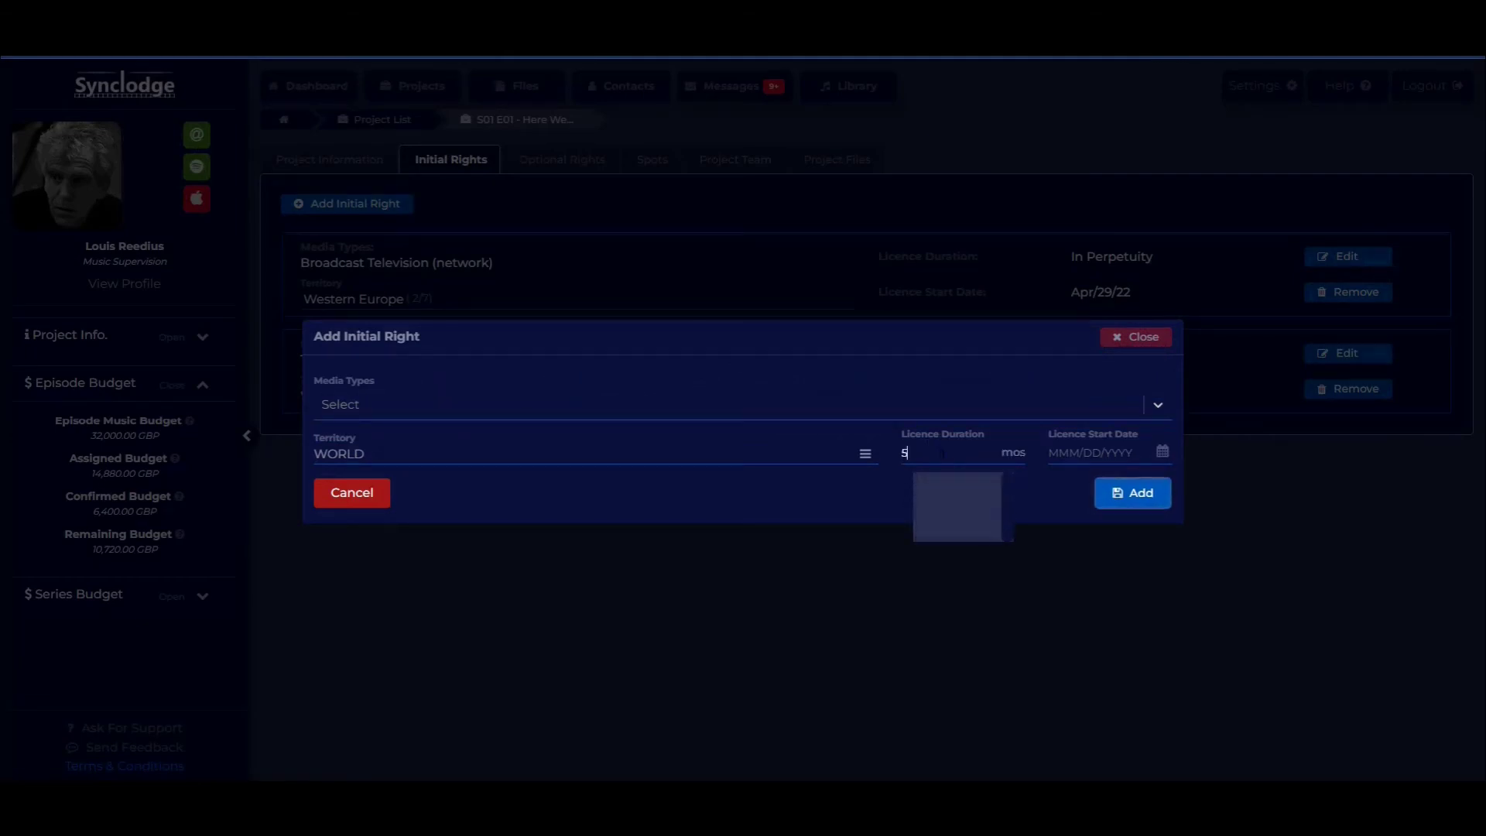
{"action": "left_click", "coordinate": [1120, 464]}
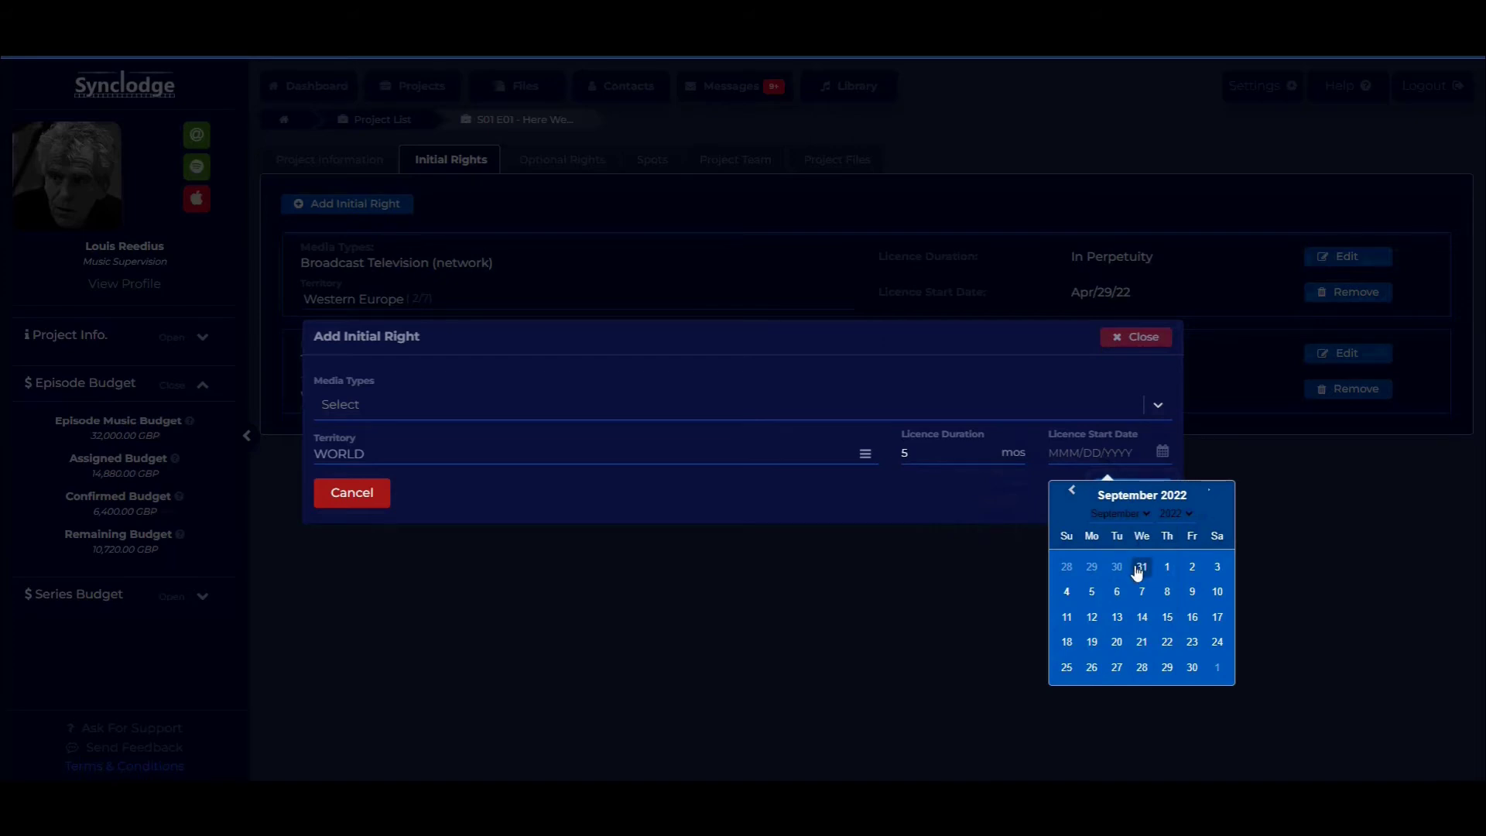
{"action": "left_click", "coordinate": [1111, 342]}
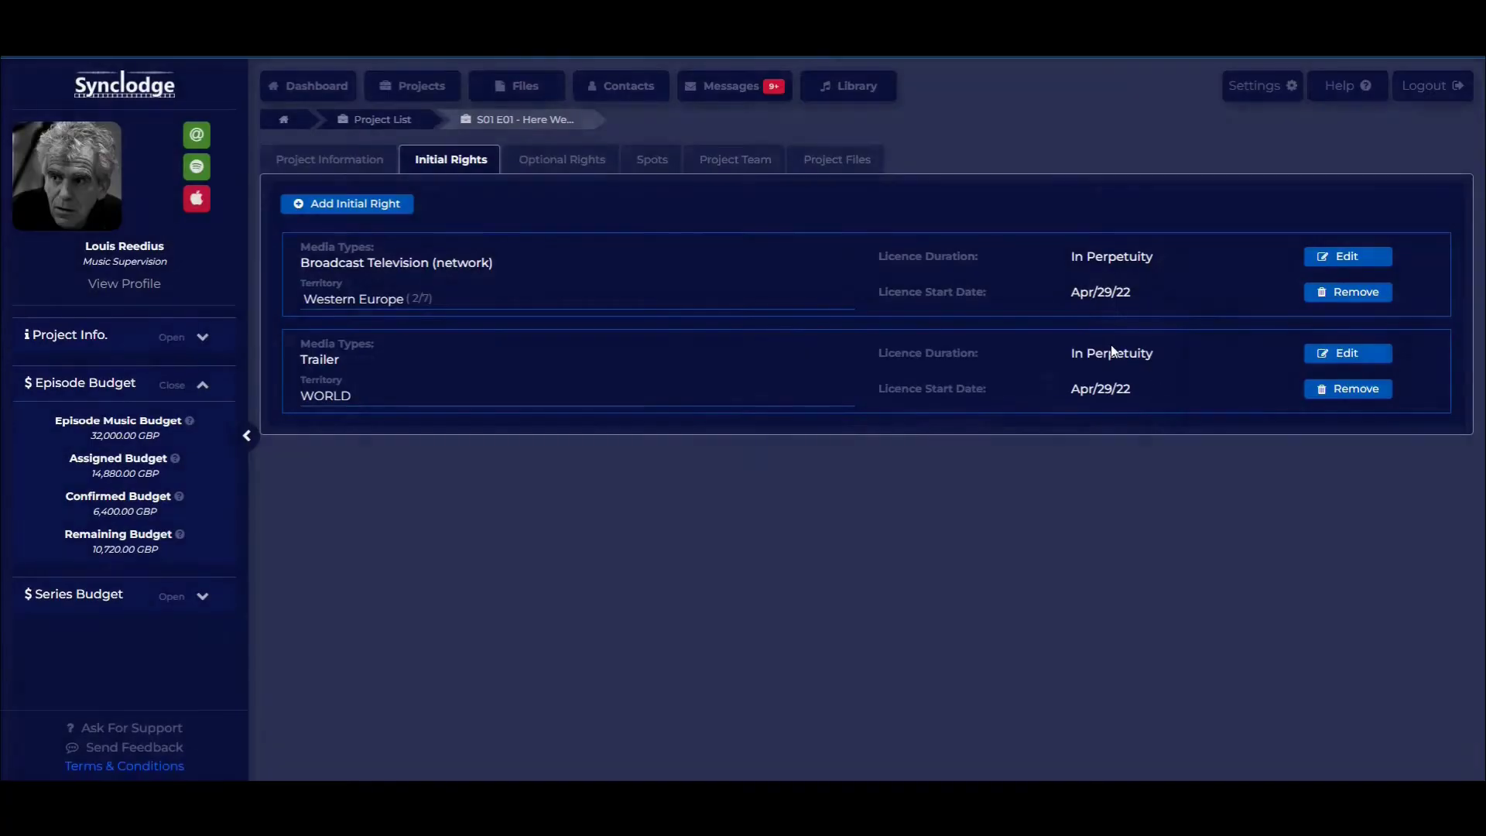
Step: Examine the project's optional rights, in particular the licence execution date of the On-Line Owned right
{"action": "left_click", "coordinate": [551, 164]}
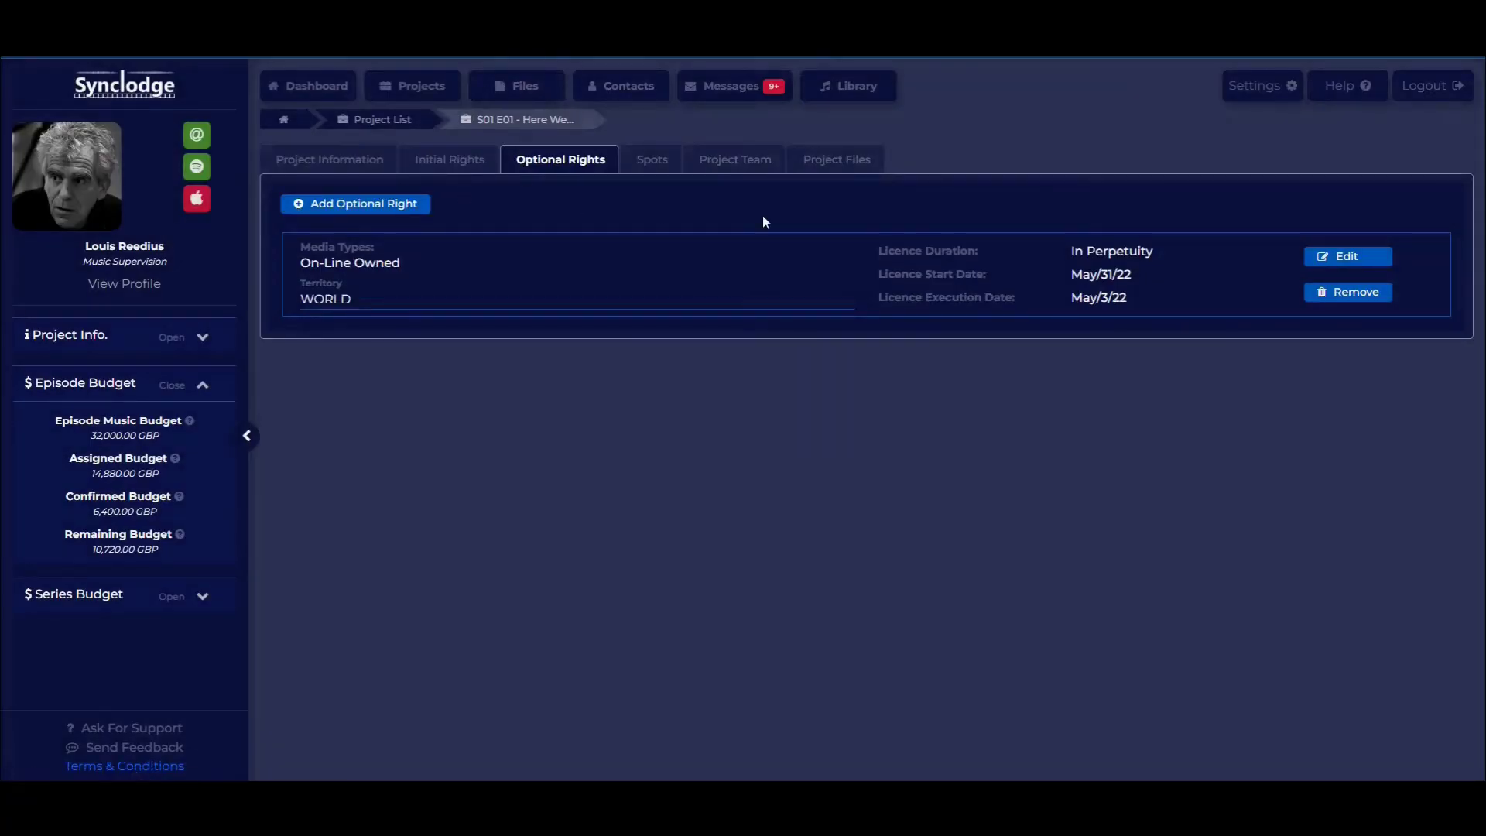
{"action": "left_click_drag", "start_coordinate": [878, 297], "coordinate": [994, 298]}
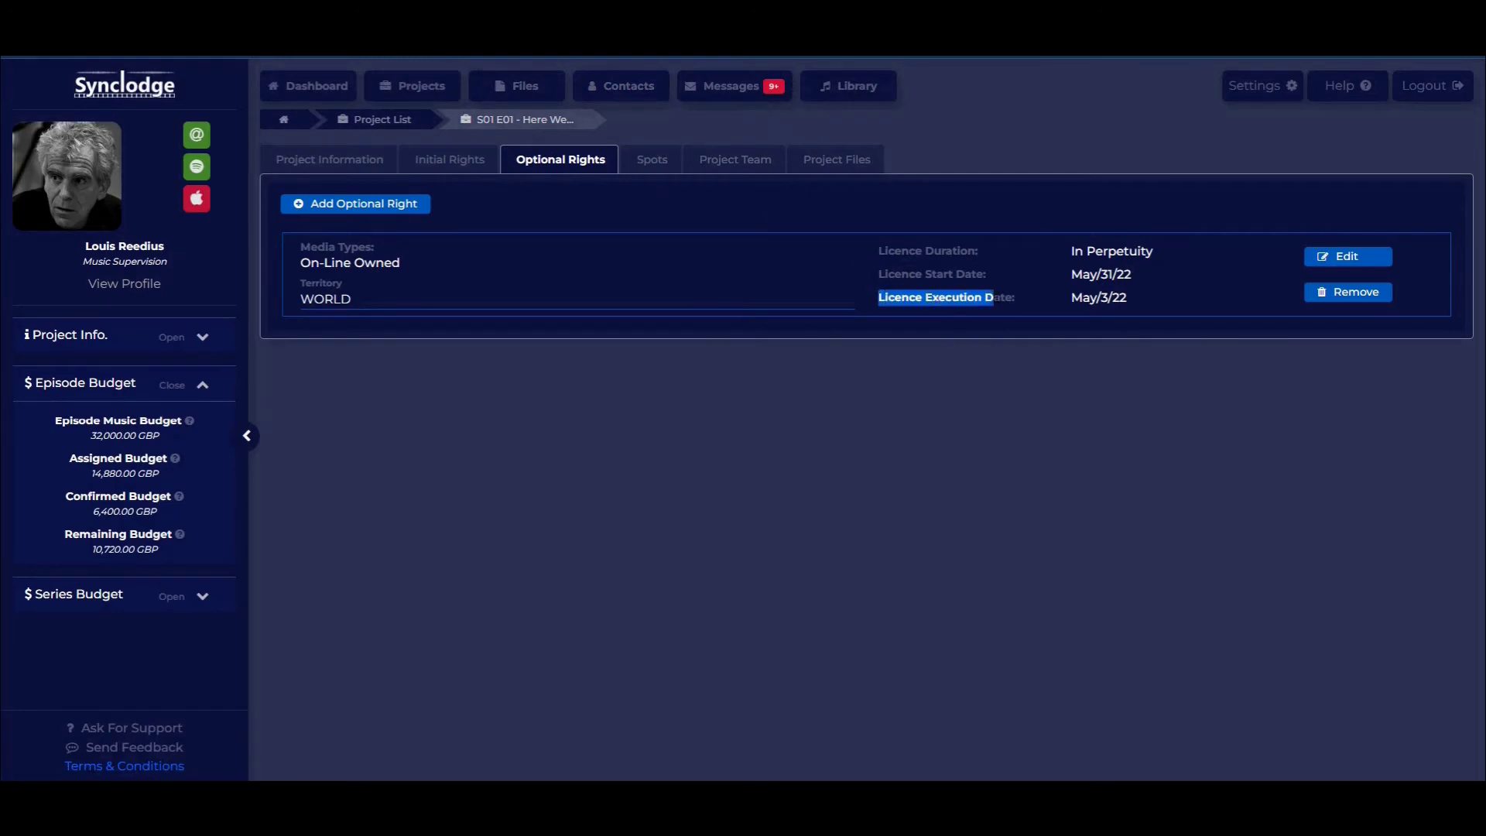
{"action": "left_click", "coordinate": [1060, 307]}
{"action": "left_click_drag", "start_coordinate": [1129, 298], "coordinate": [1069, 297]}
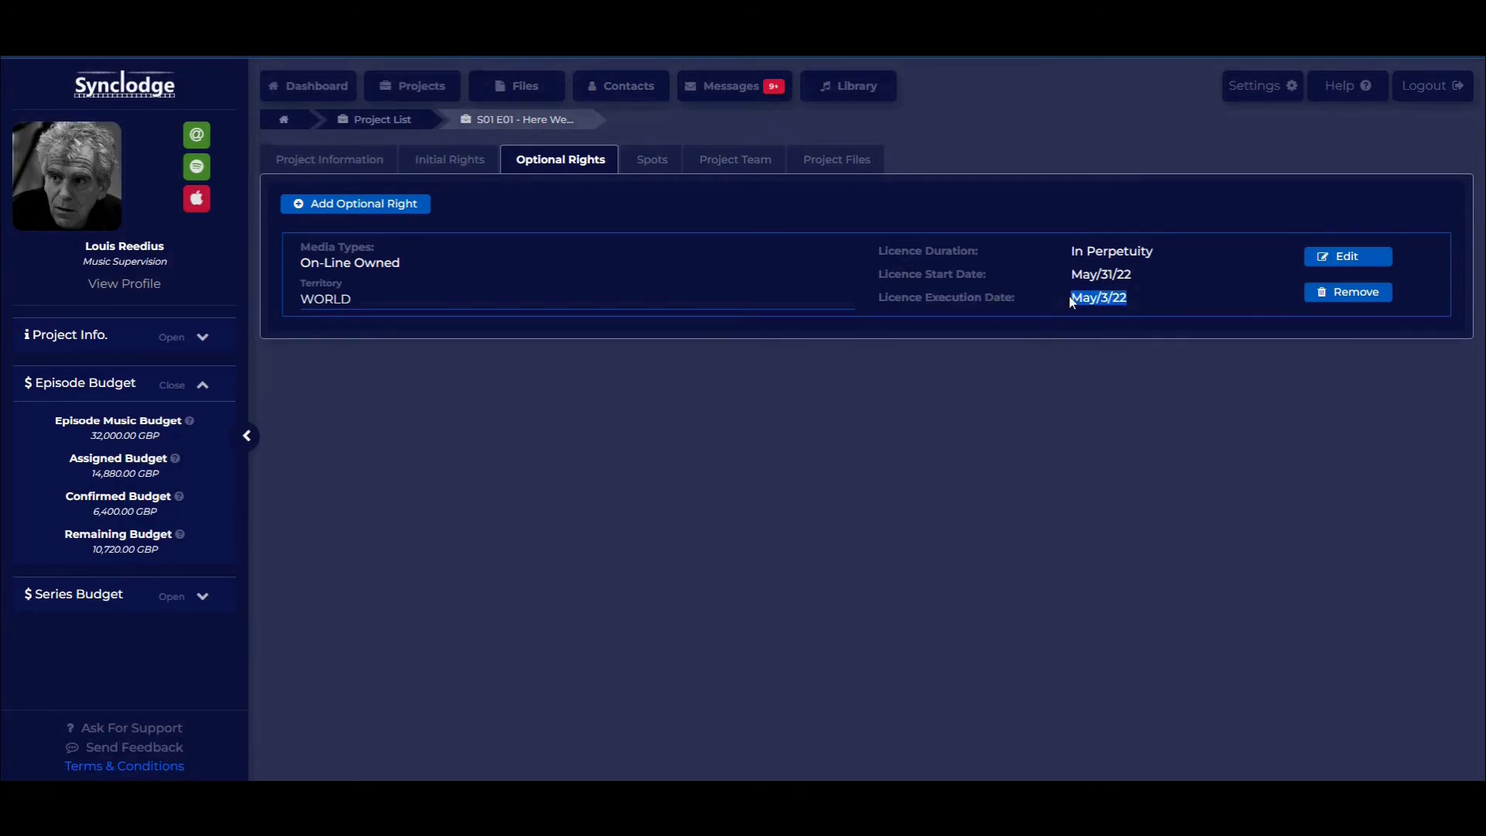
{"action": "left_click", "coordinate": [1177, 281]}
Step: Try the licence expiration and optional licence execution notification settings in the music supervisor's team access permissions, and close without saving
{"action": "left_click", "coordinate": [722, 164]}
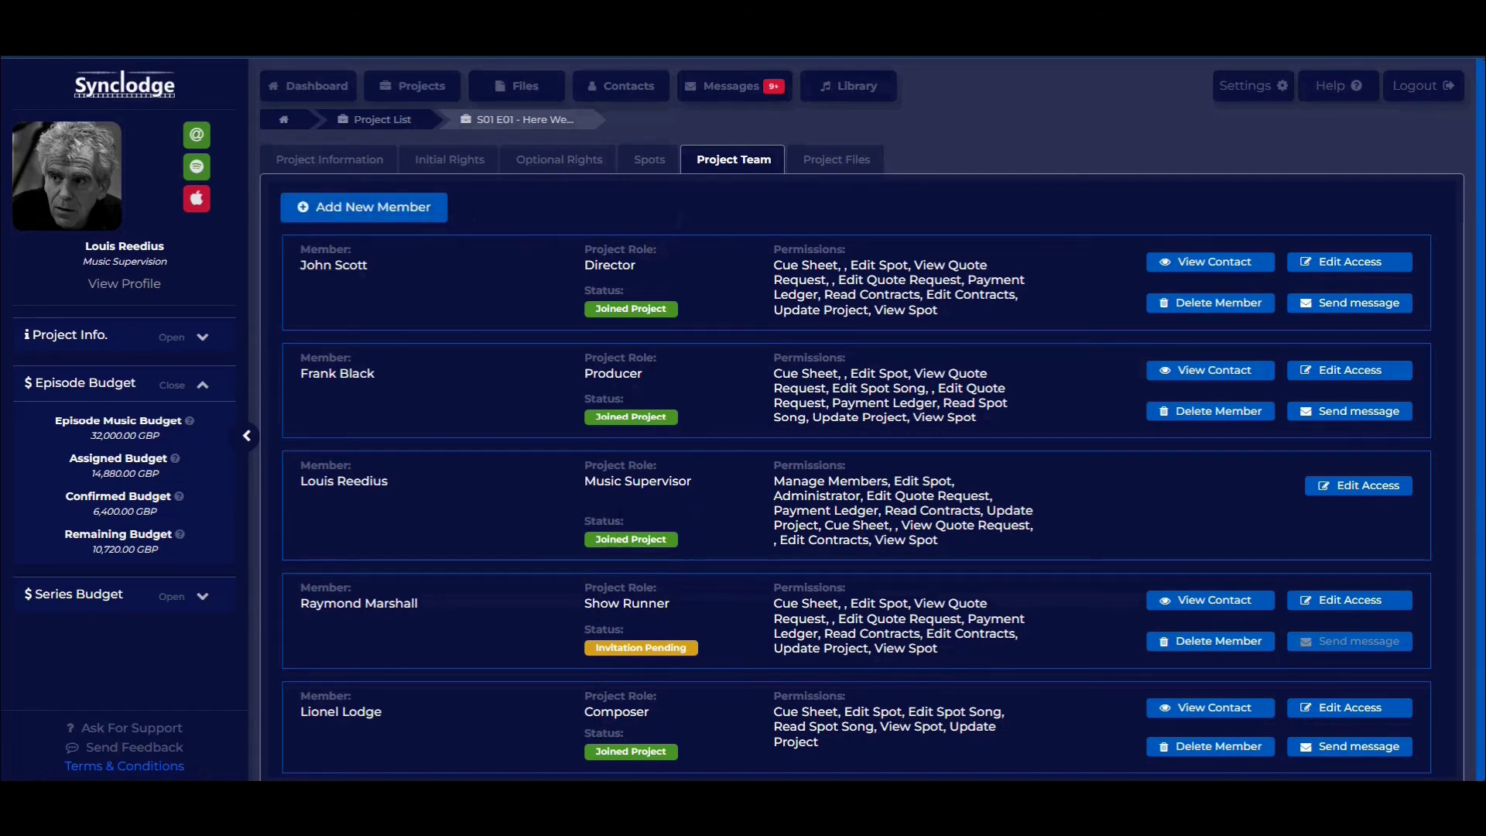
{"action": "left_click", "coordinate": [1362, 490]}
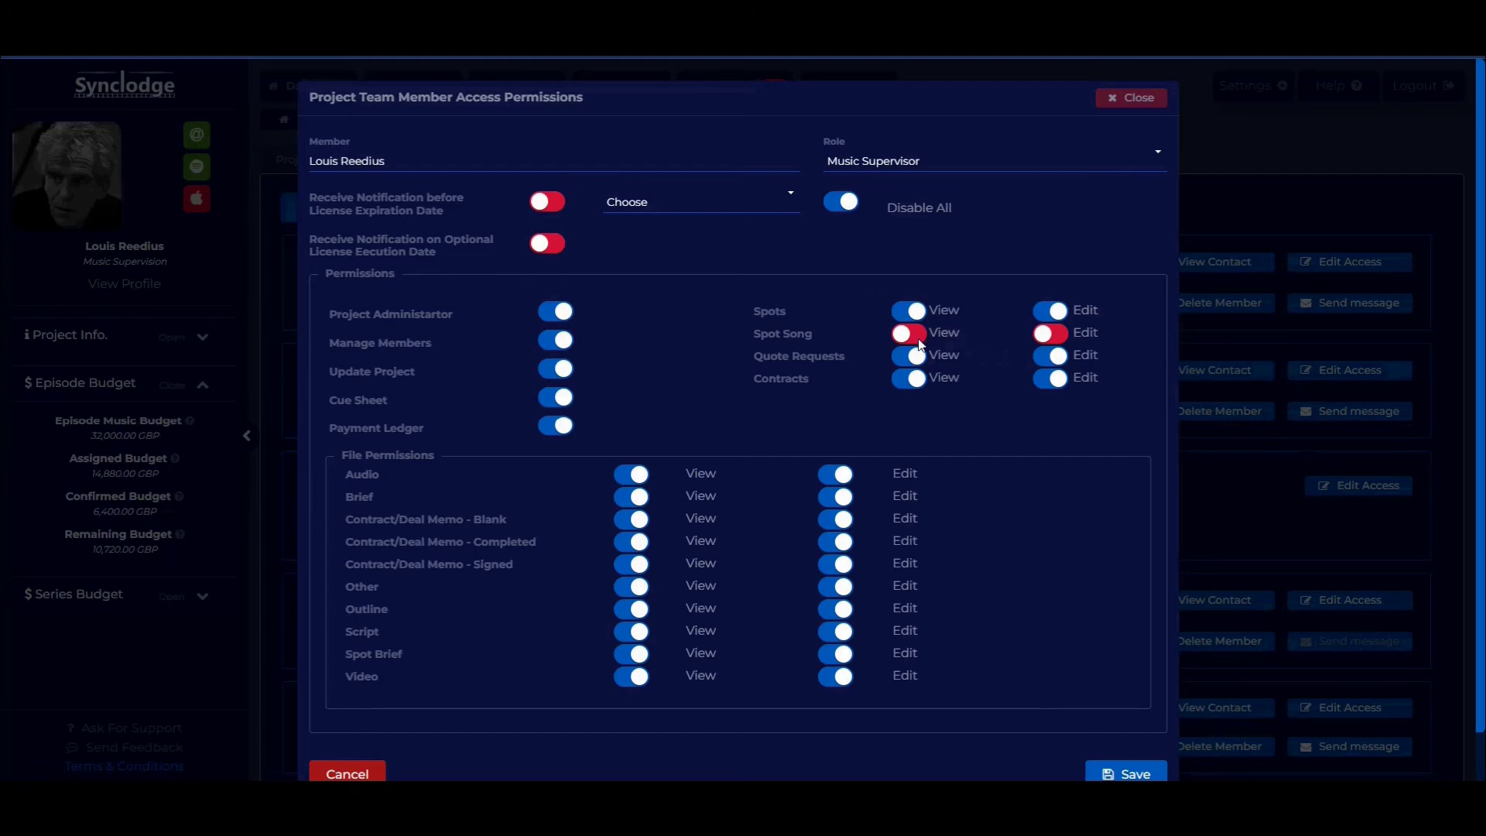
{"action": "left_click", "coordinate": [547, 202]}
{"action": "left_click", "coordinate": [548, 244]}
{"action": "left_click", "coordinate": [1104, 103]}
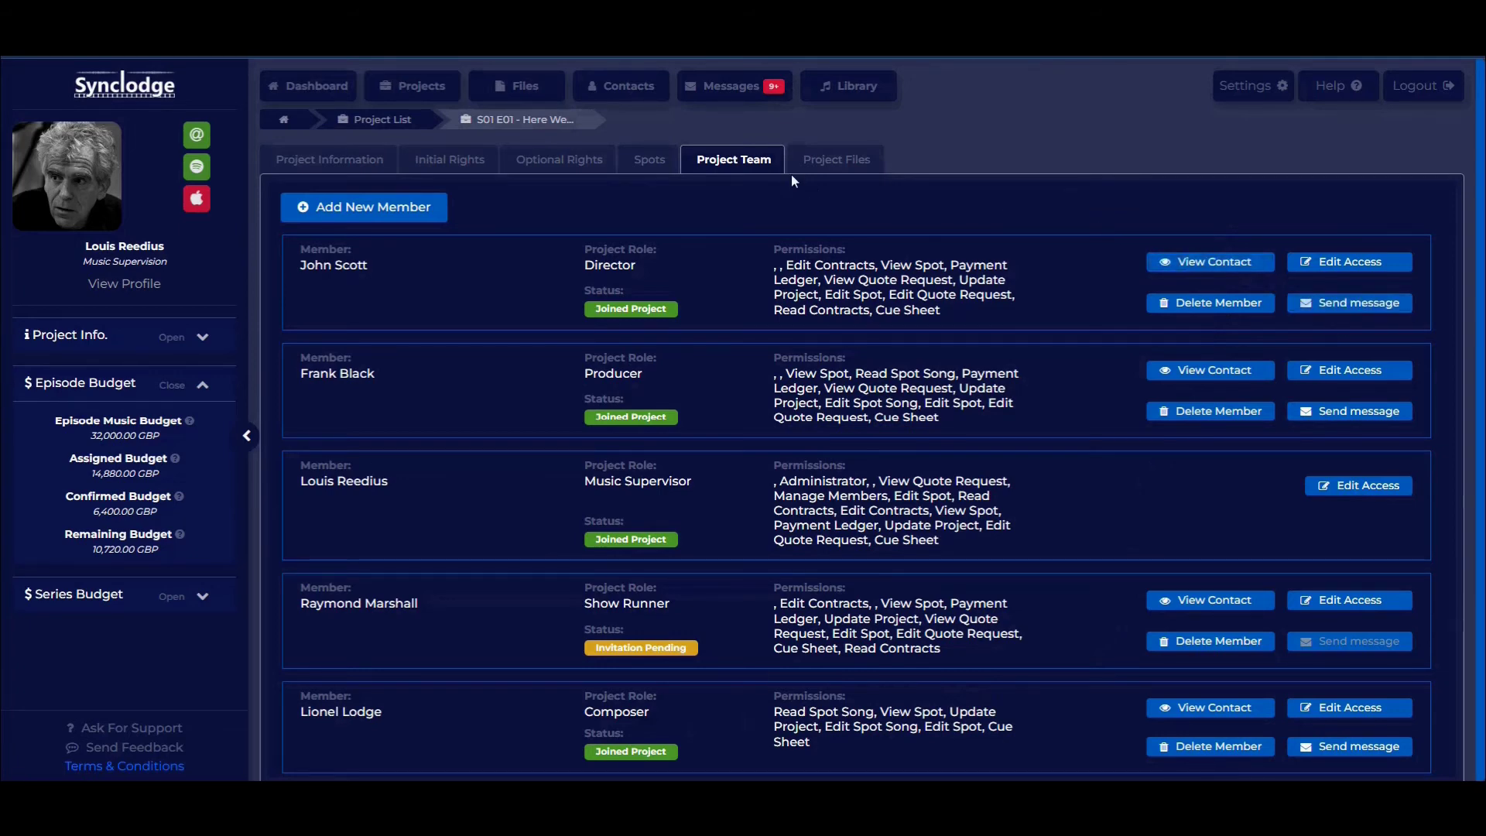
Step: Look through the full list of project files with their descriptions and file types
{"action": "left_click", "coordinate": [832, 165]}
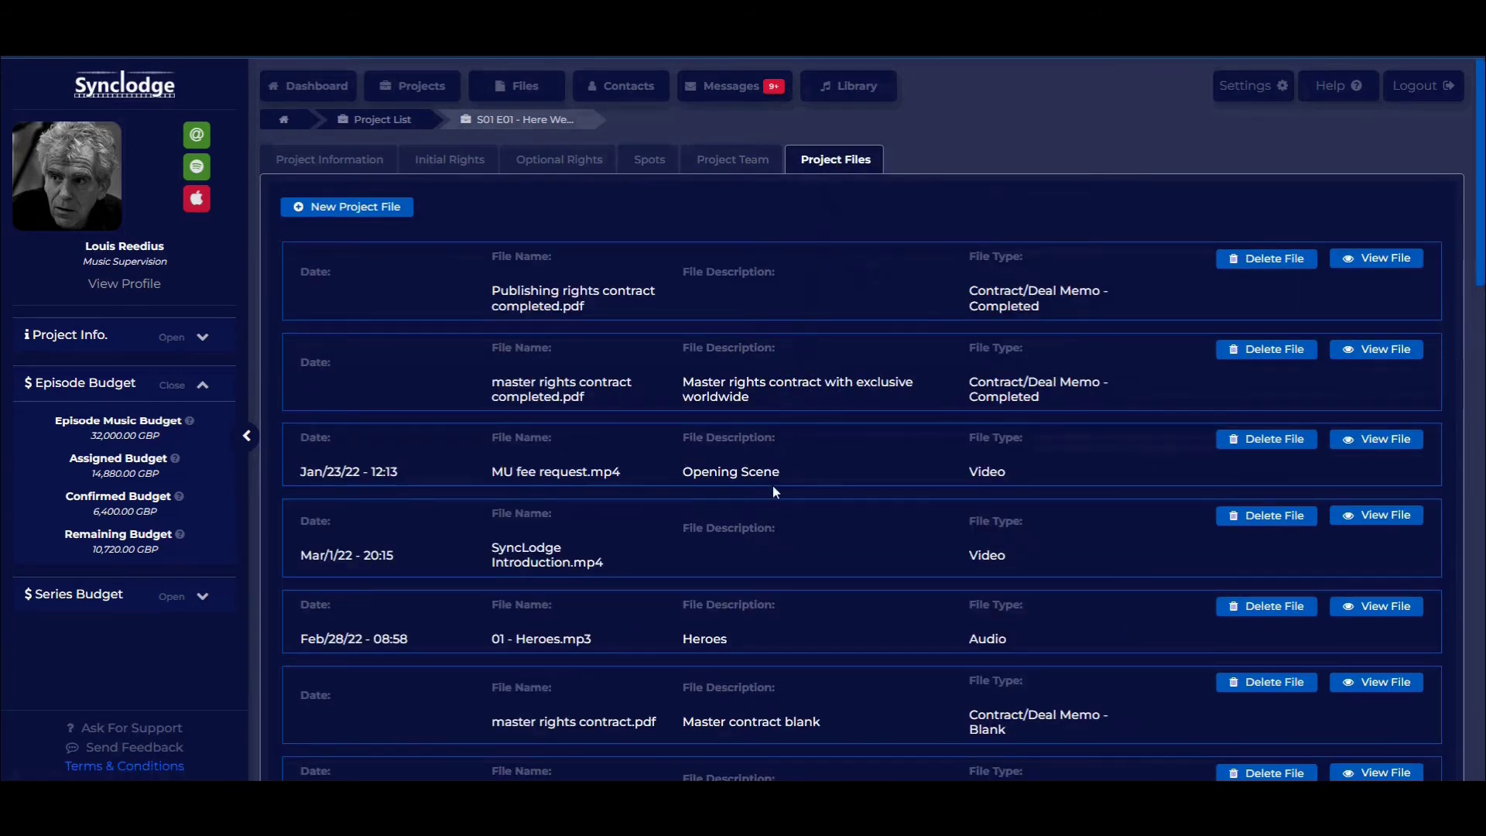
{"action": "scroll", "coordinate": [800, 656], "scroll_direction": "down", "scroll_amount": 9}
{"action": "scroll", "coordinate": [803, 590], "scroll_direction": "up", "scroll_amount": 9}
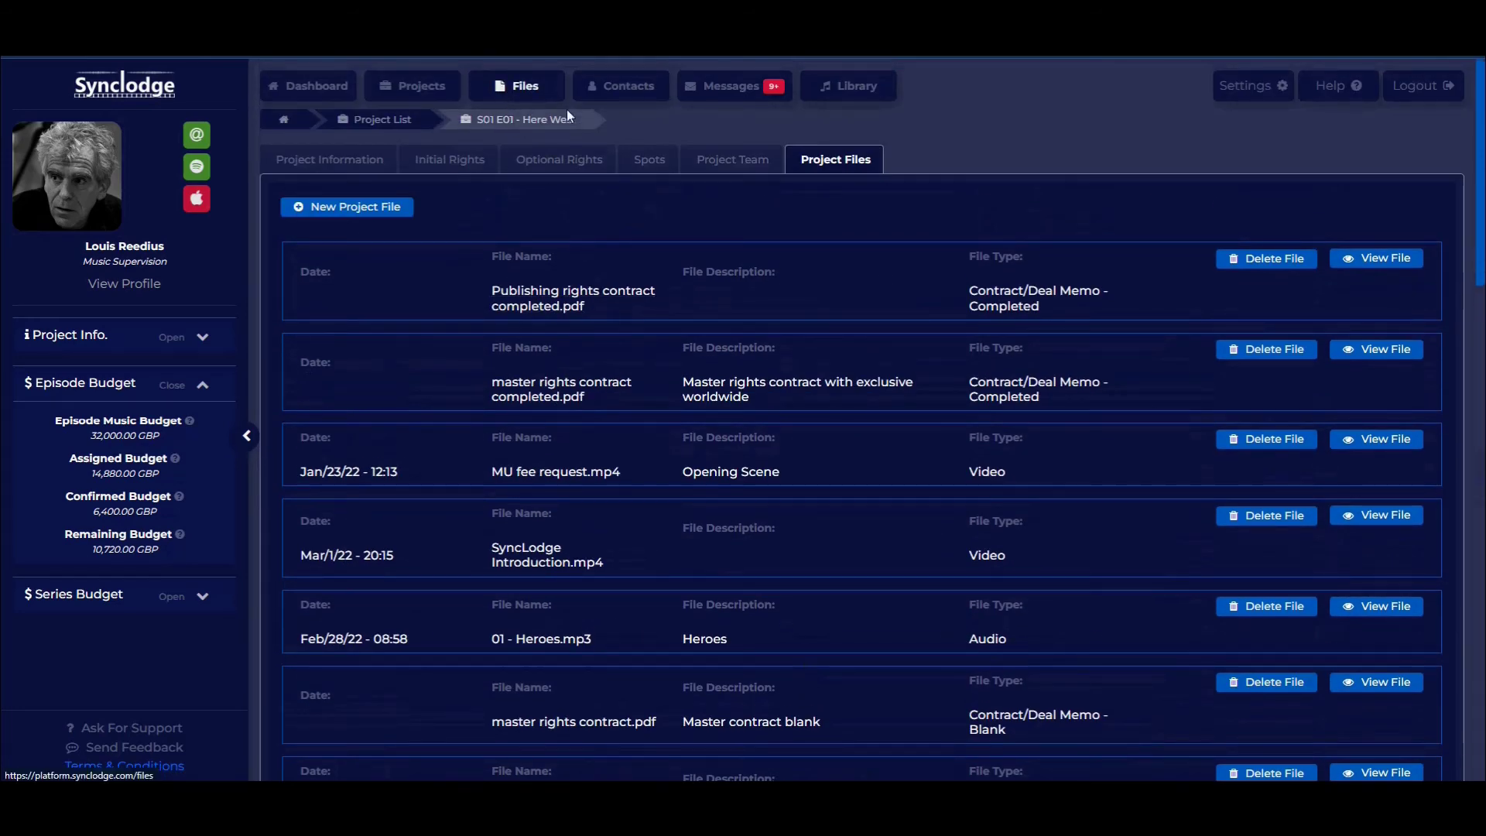
Step: Set Spot 1's budget to 7,000 GBP in the project's spots list and save the spot
{"action": "left_click", "coordinate": [648, 159]}
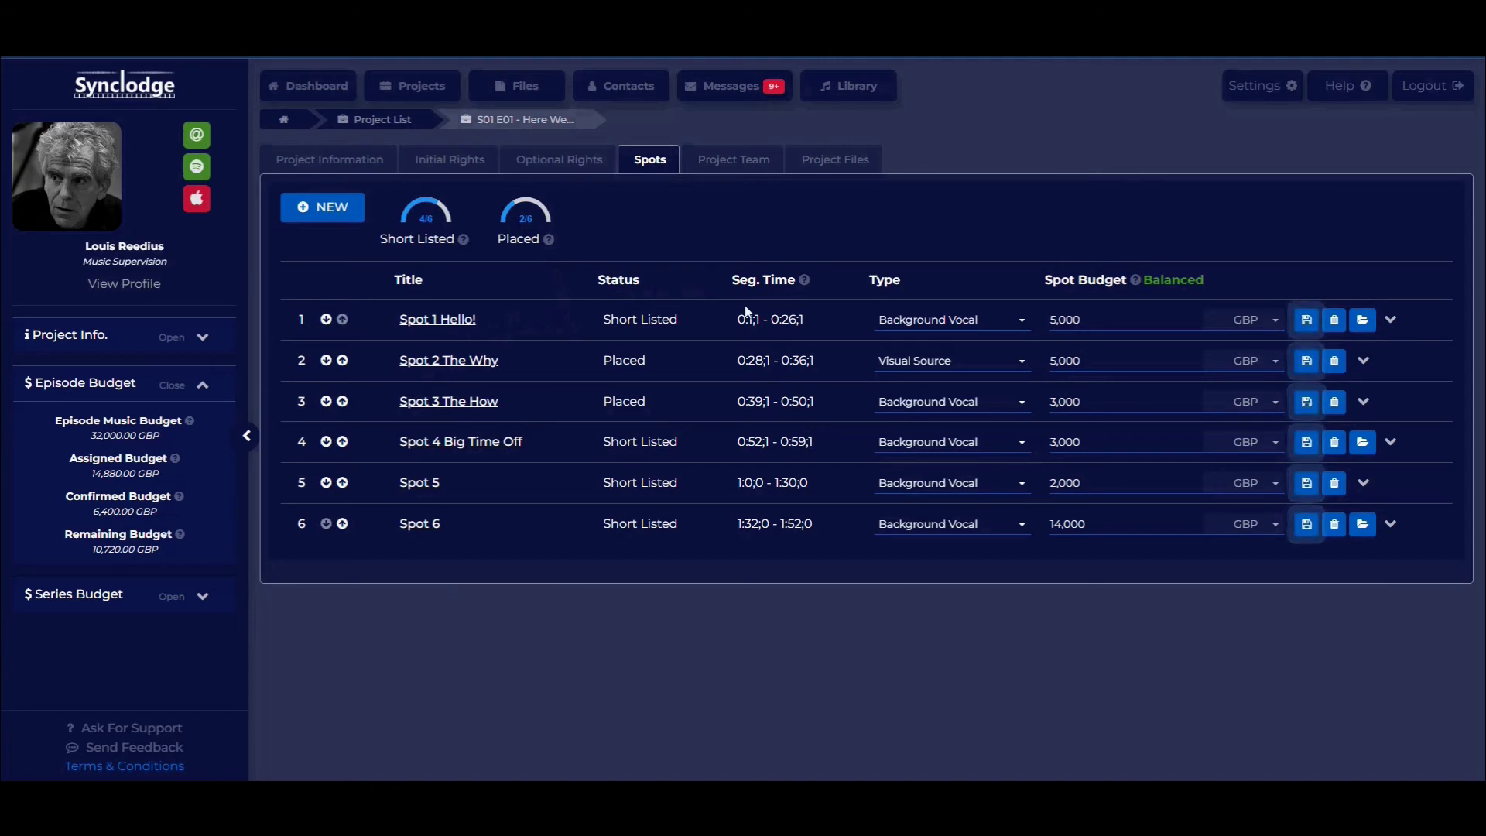
{"action": "left_click", "coordinate": [899, 328]}
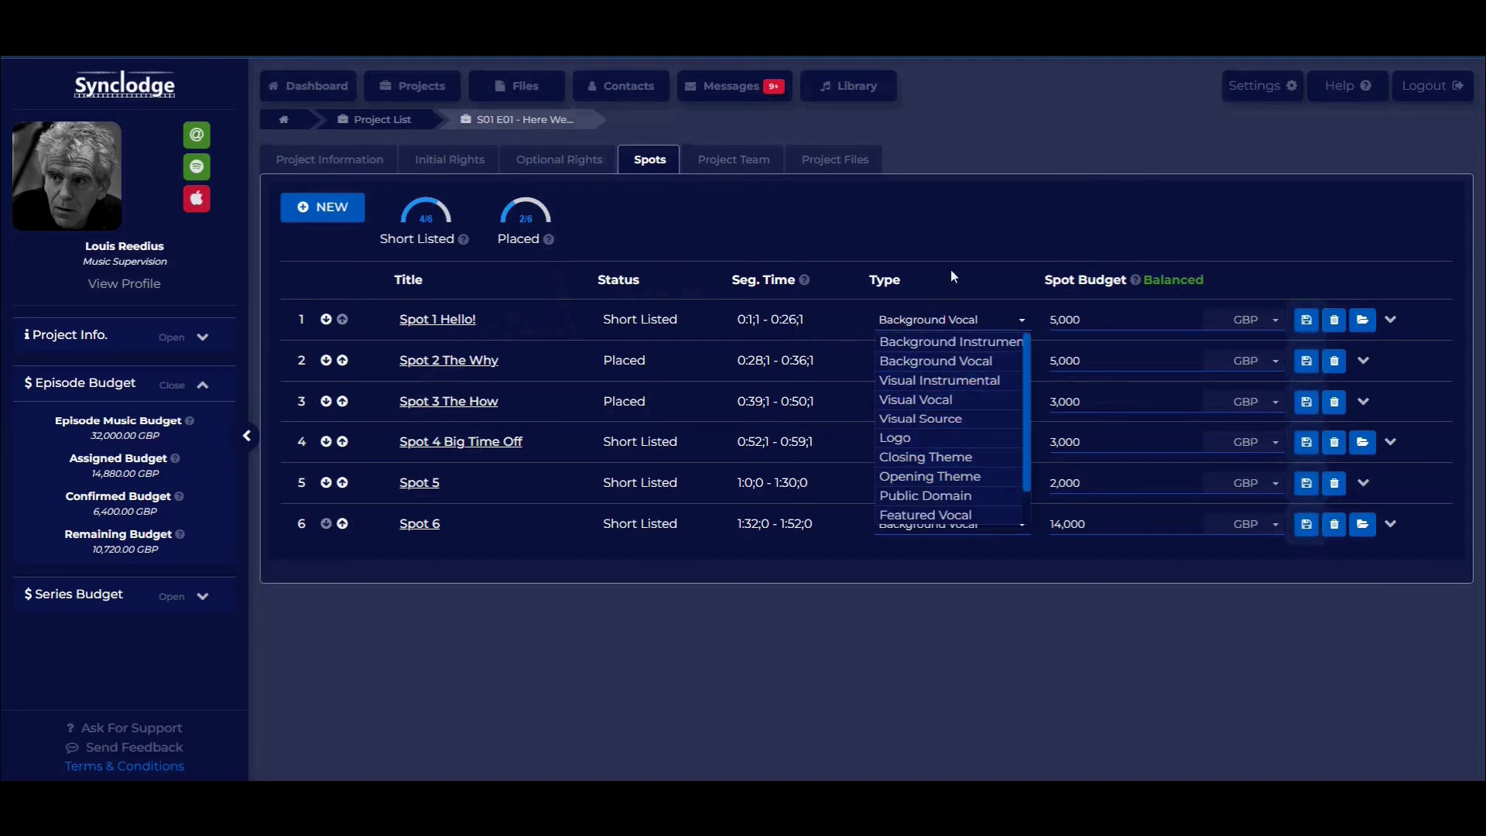
{"action": "left_click", "coordinate": [972, 318]}
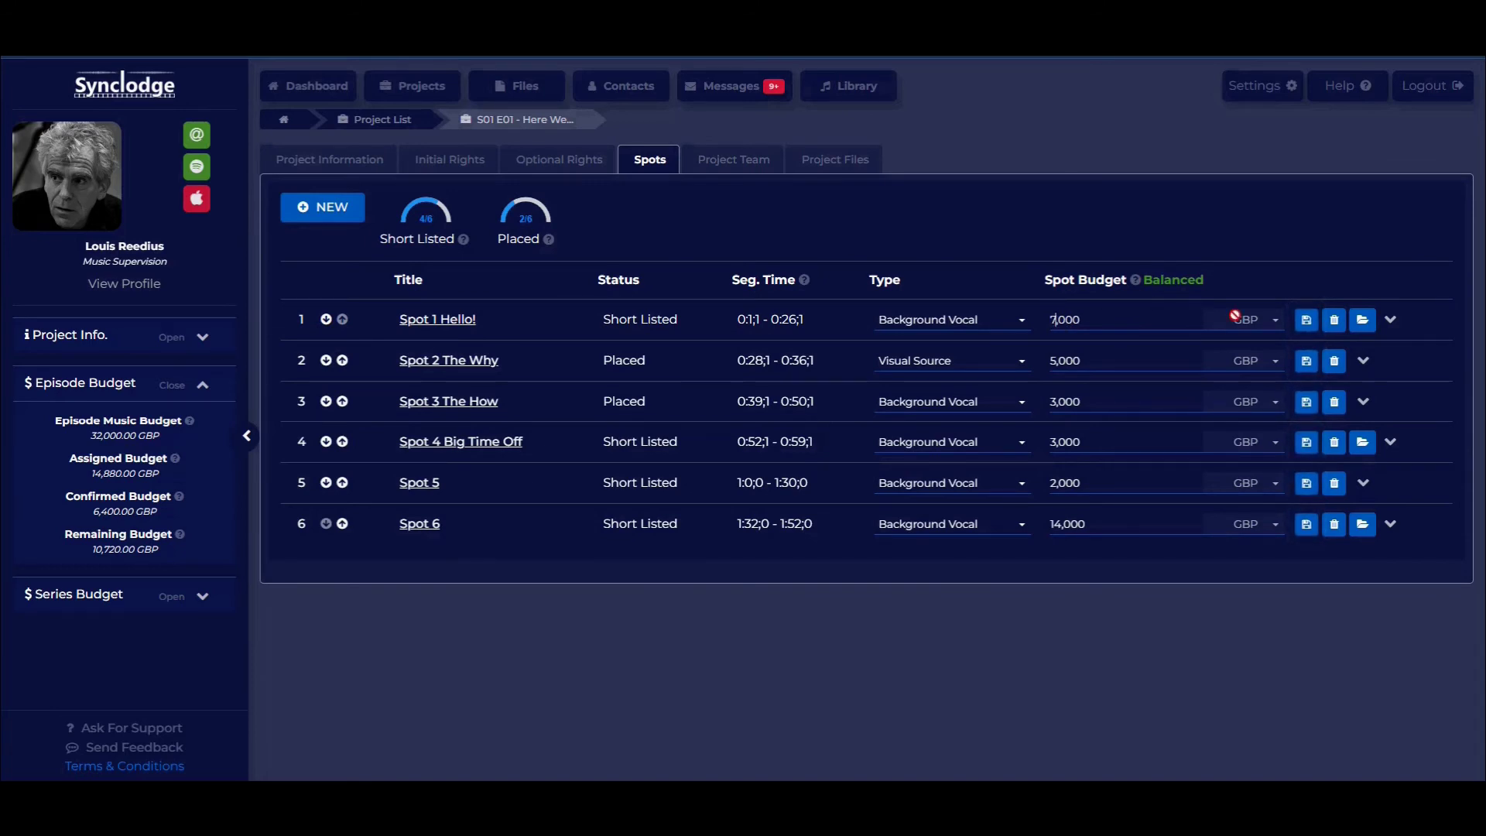
{"action": "left_click", "coordinate": [1306, 320]}
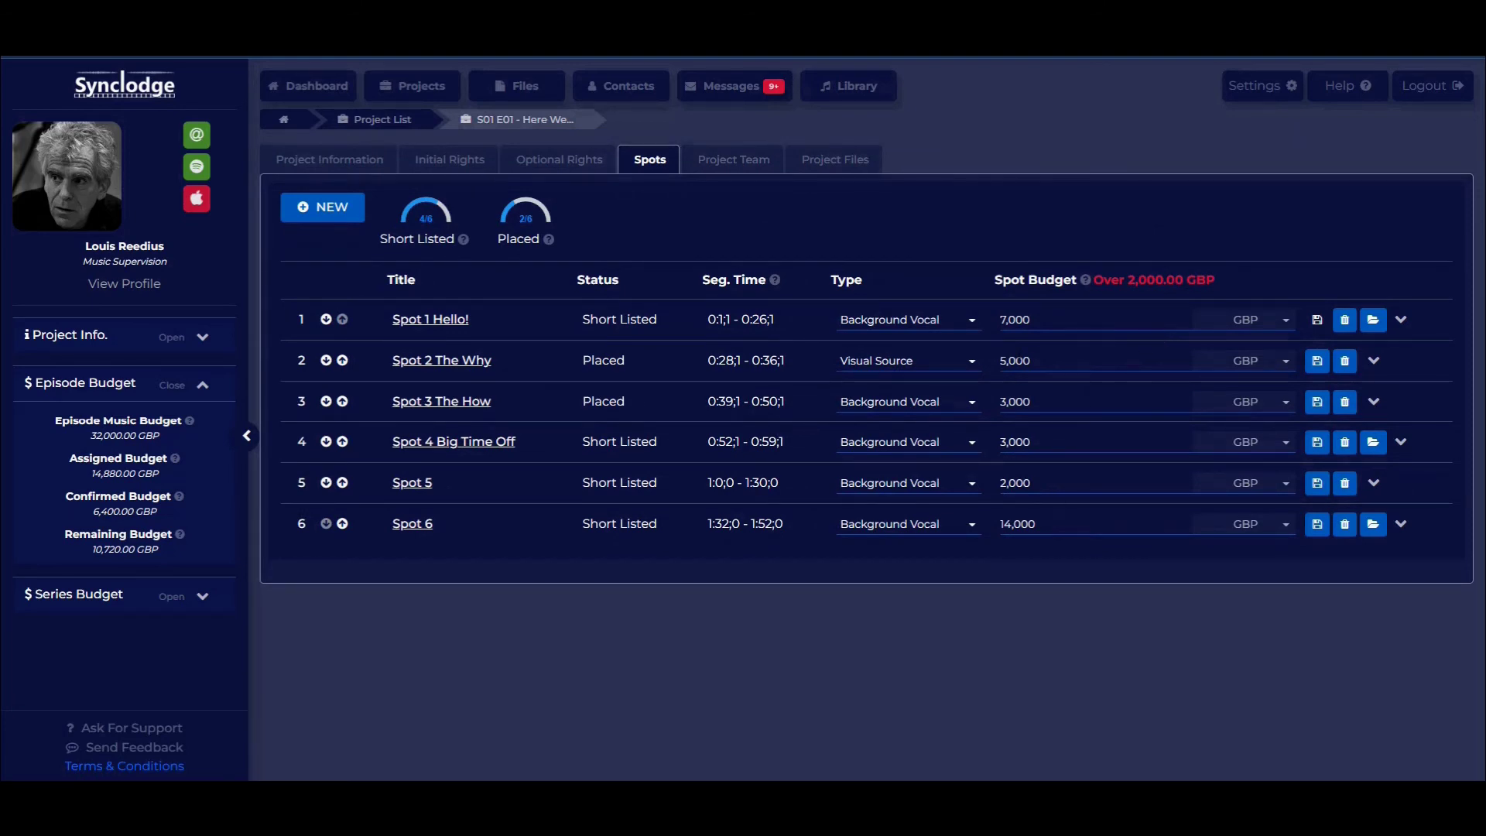
Step: View Spot 1's details and song list, and open The Power Of Love to see its rights information
{"action": "left_click", "coordinate": [444, 325]}
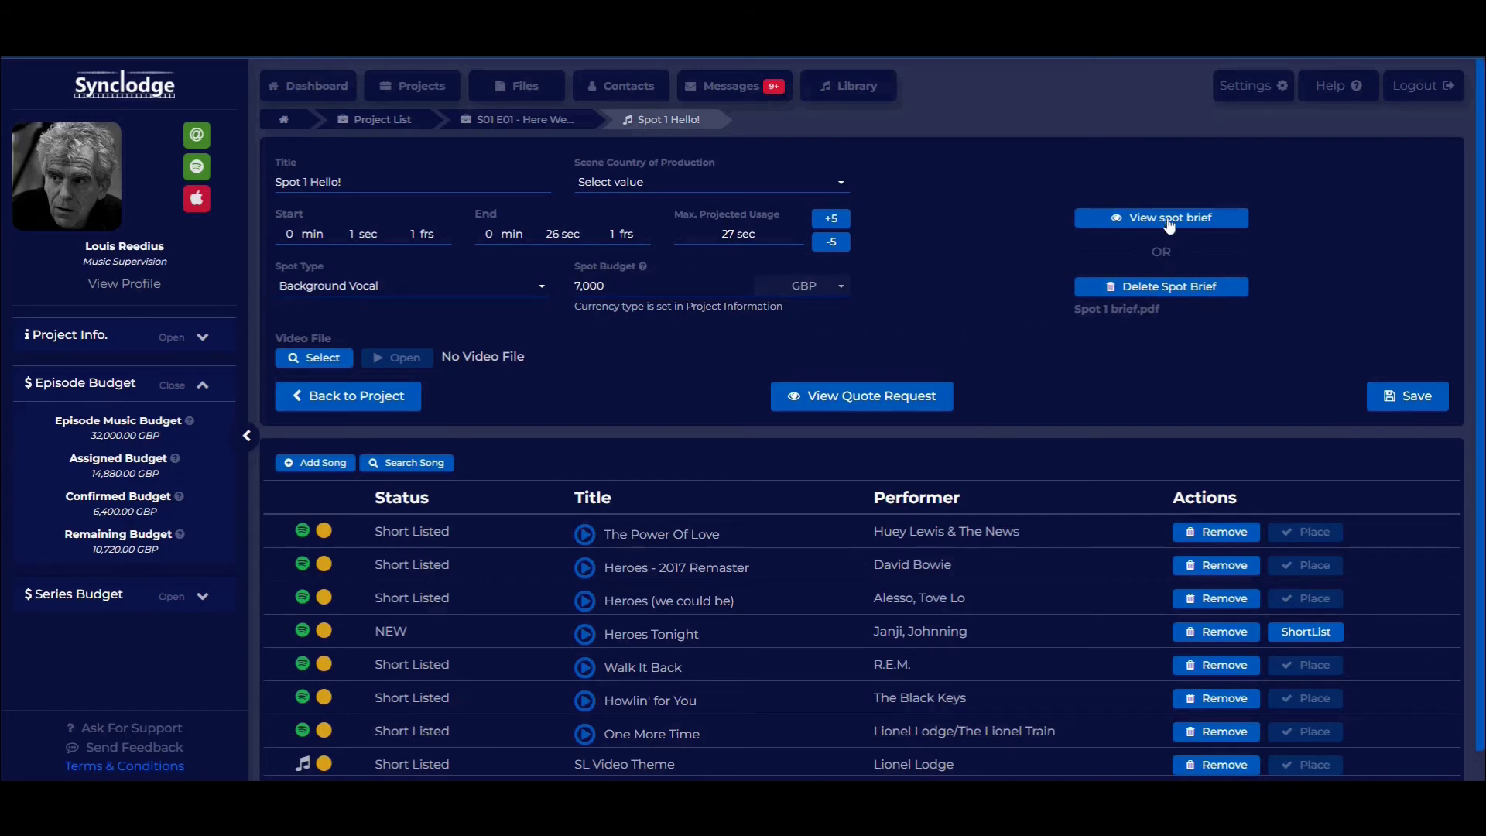
{"action": "scroll", "coordinate": [587, 406], "scroll_direction": "down", "scroll_amount": 1}
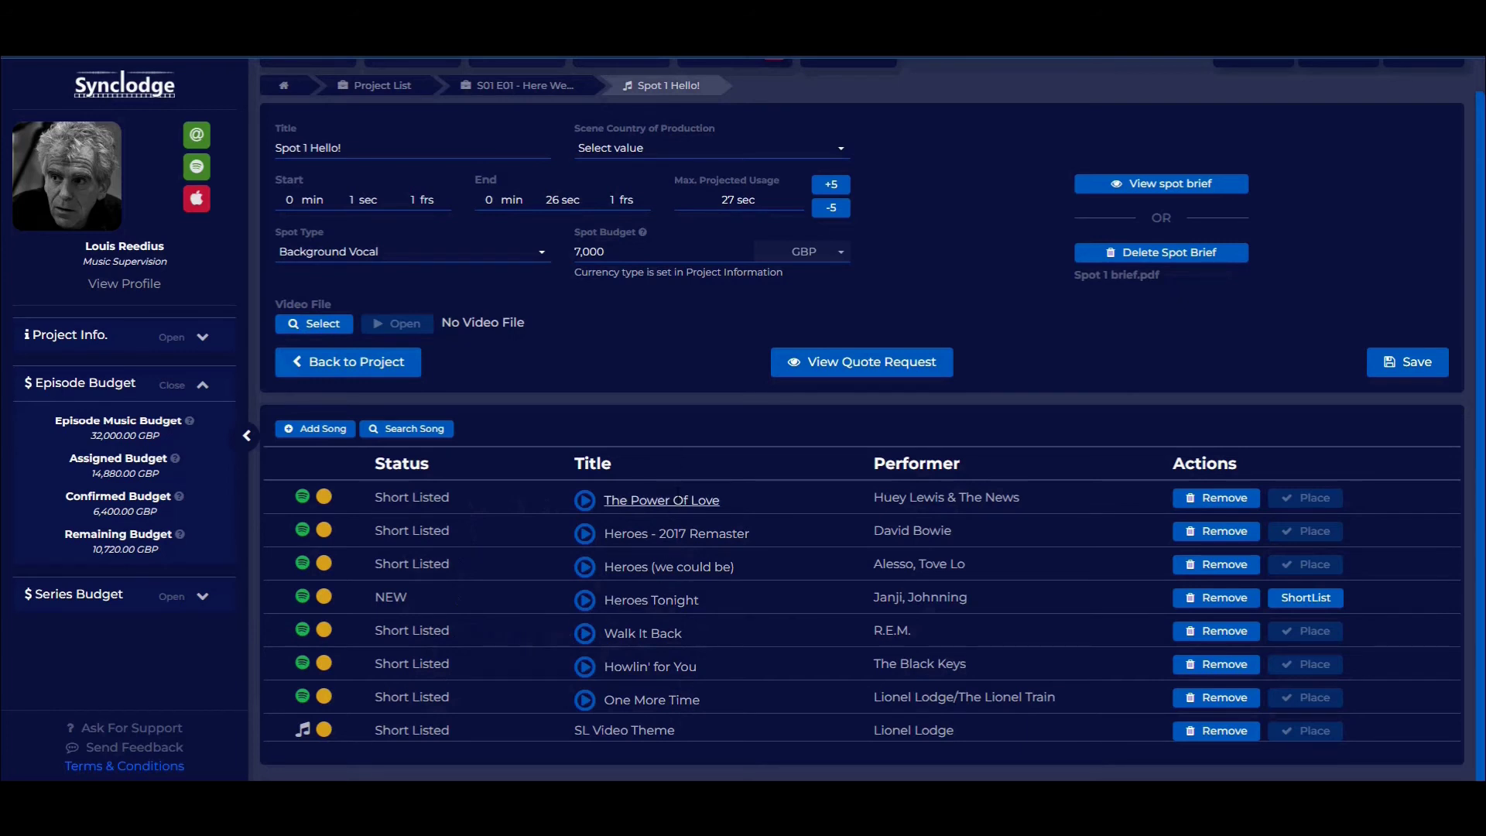
{"action": "left_click", "coordinate": [678, 501]}
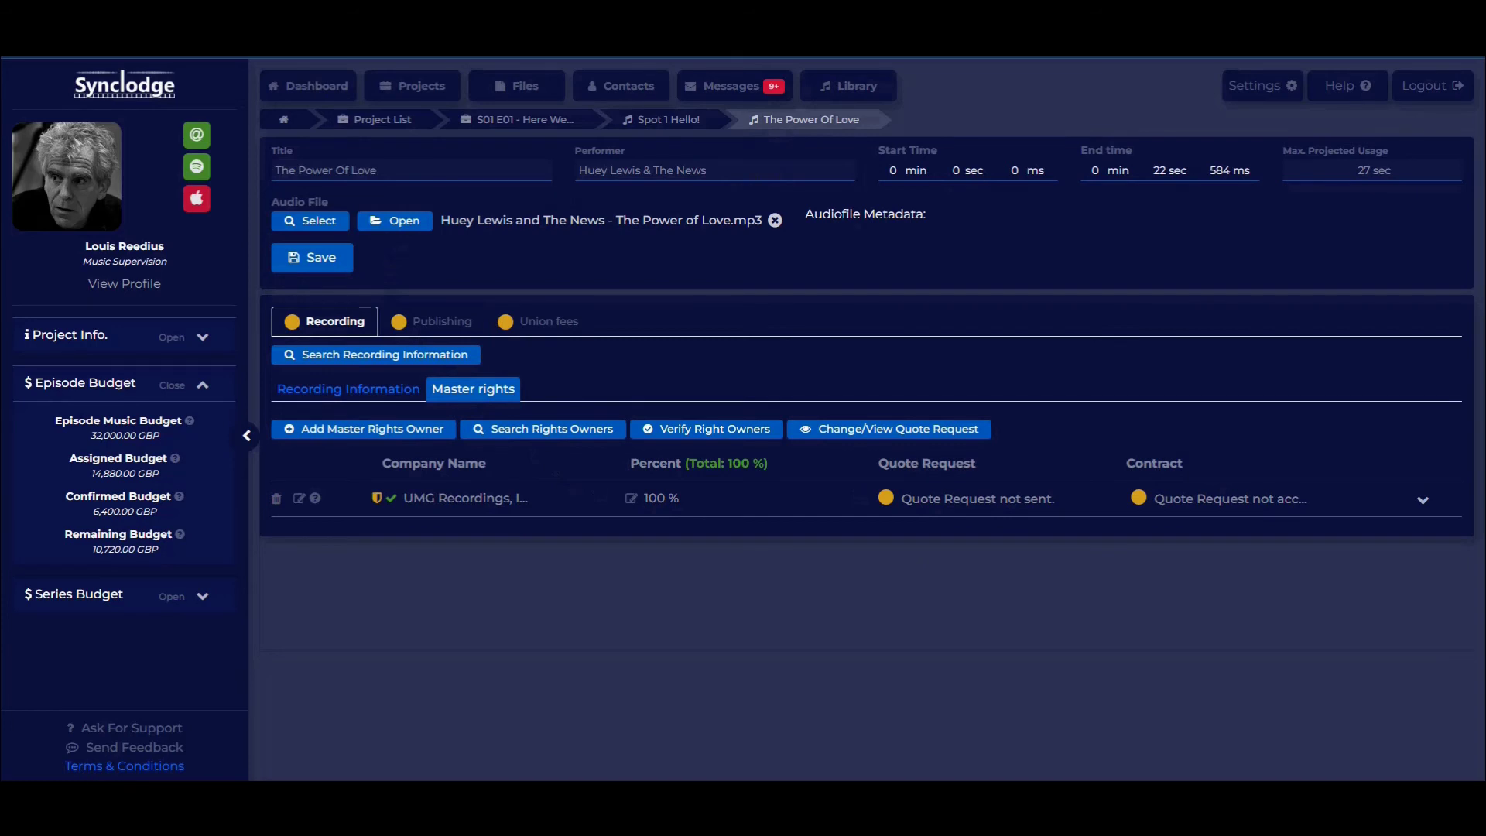
Step: Open The Power Of Love's audio waveform, nudge the highlighted usage region at the song's start, and close the waveform
{"action": "left_click", "coordinate": [406, 222]}
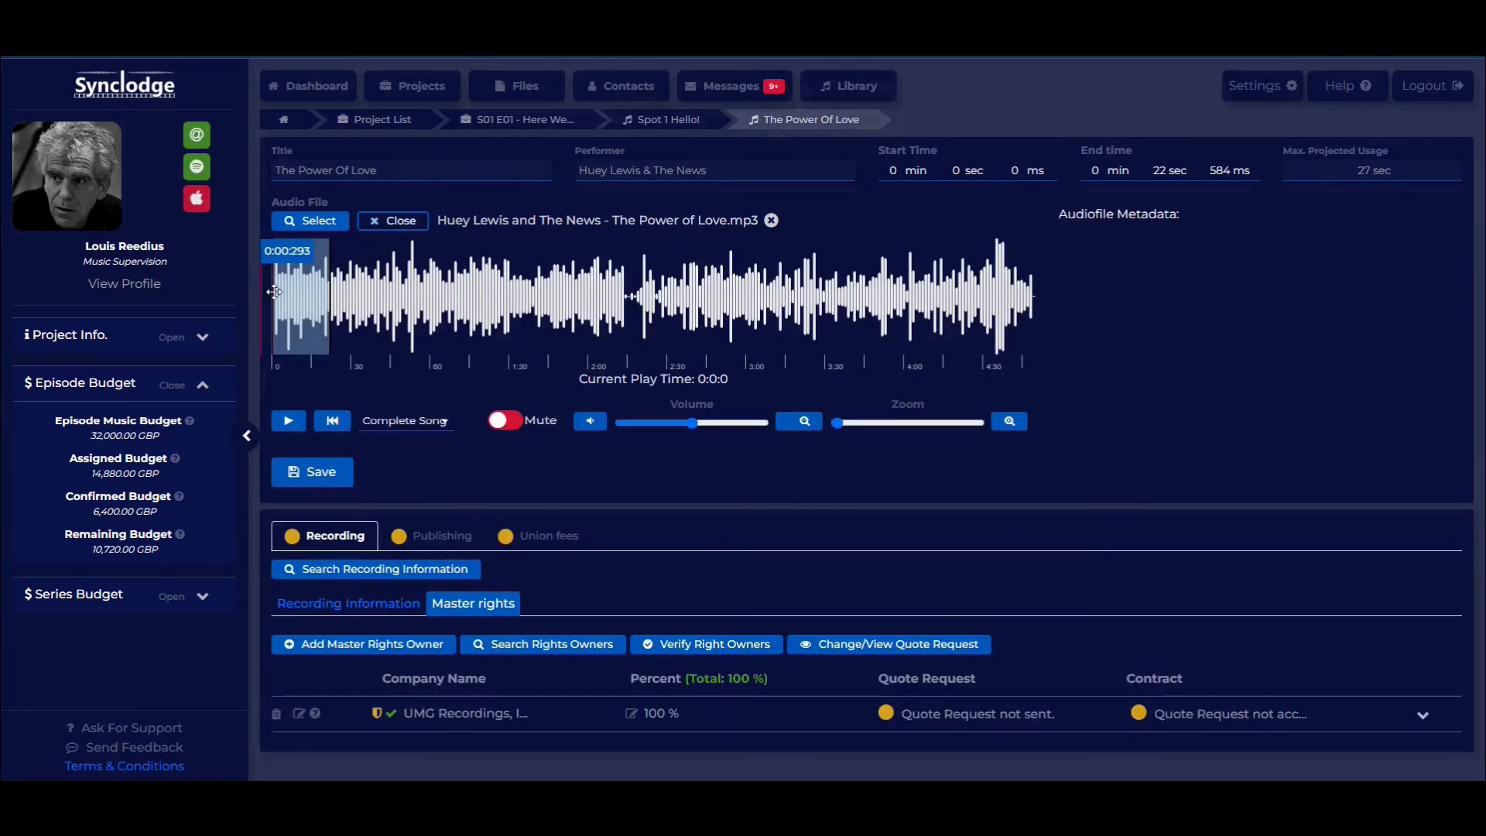
{"action": "mouse_move", "coordinate": [301, 288]}
{"action": "left_mouse_down"}
{"action": "mouse_move", "coordinate": [350, 292]}
{"action": "mouse_move", "coordinate": [297, 297]}
{"action": "left_mouse_up"}
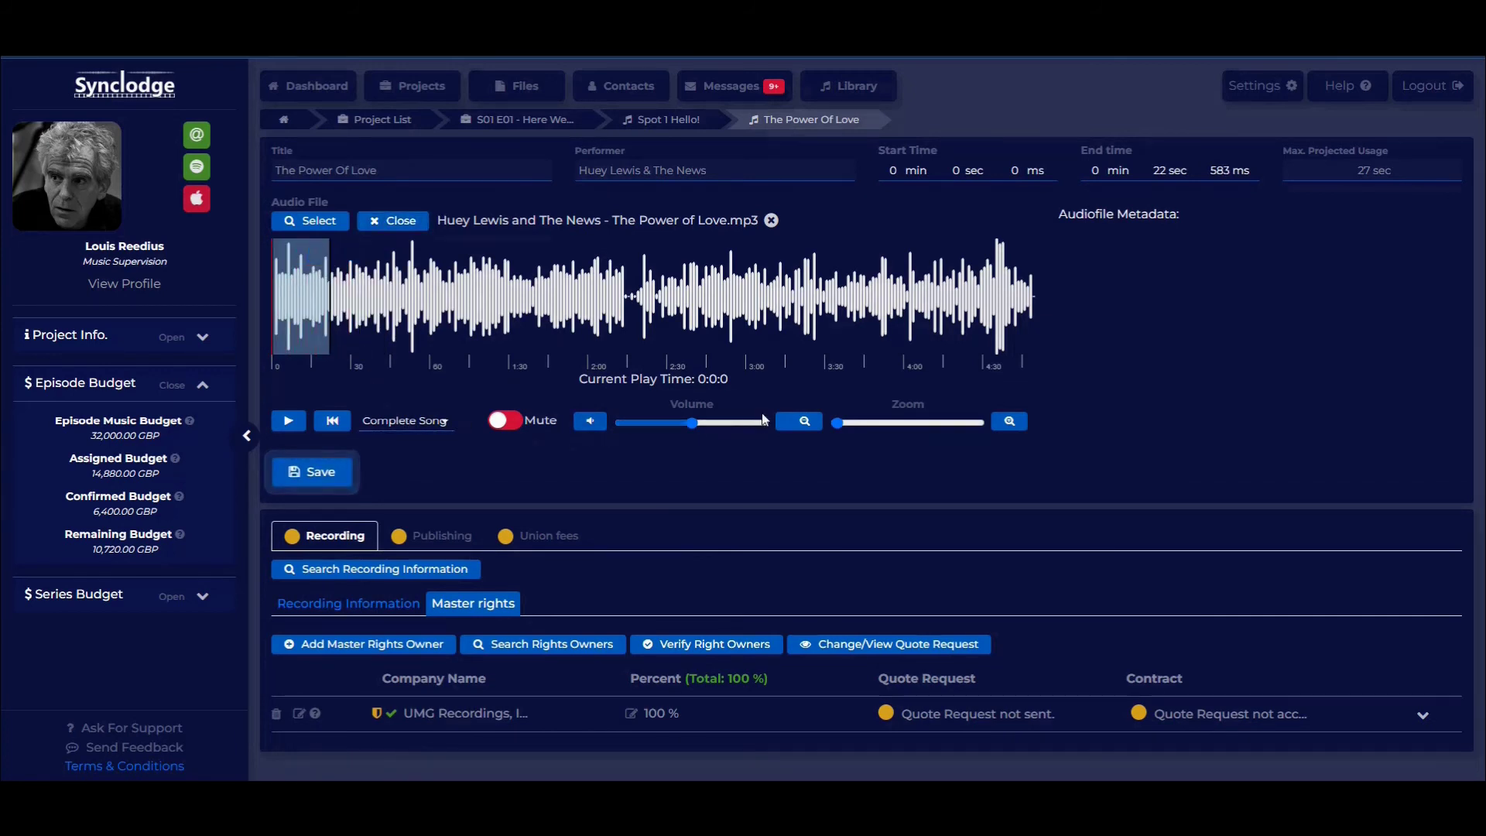
{"action": "left_click", "coordinate": [396, 222]}
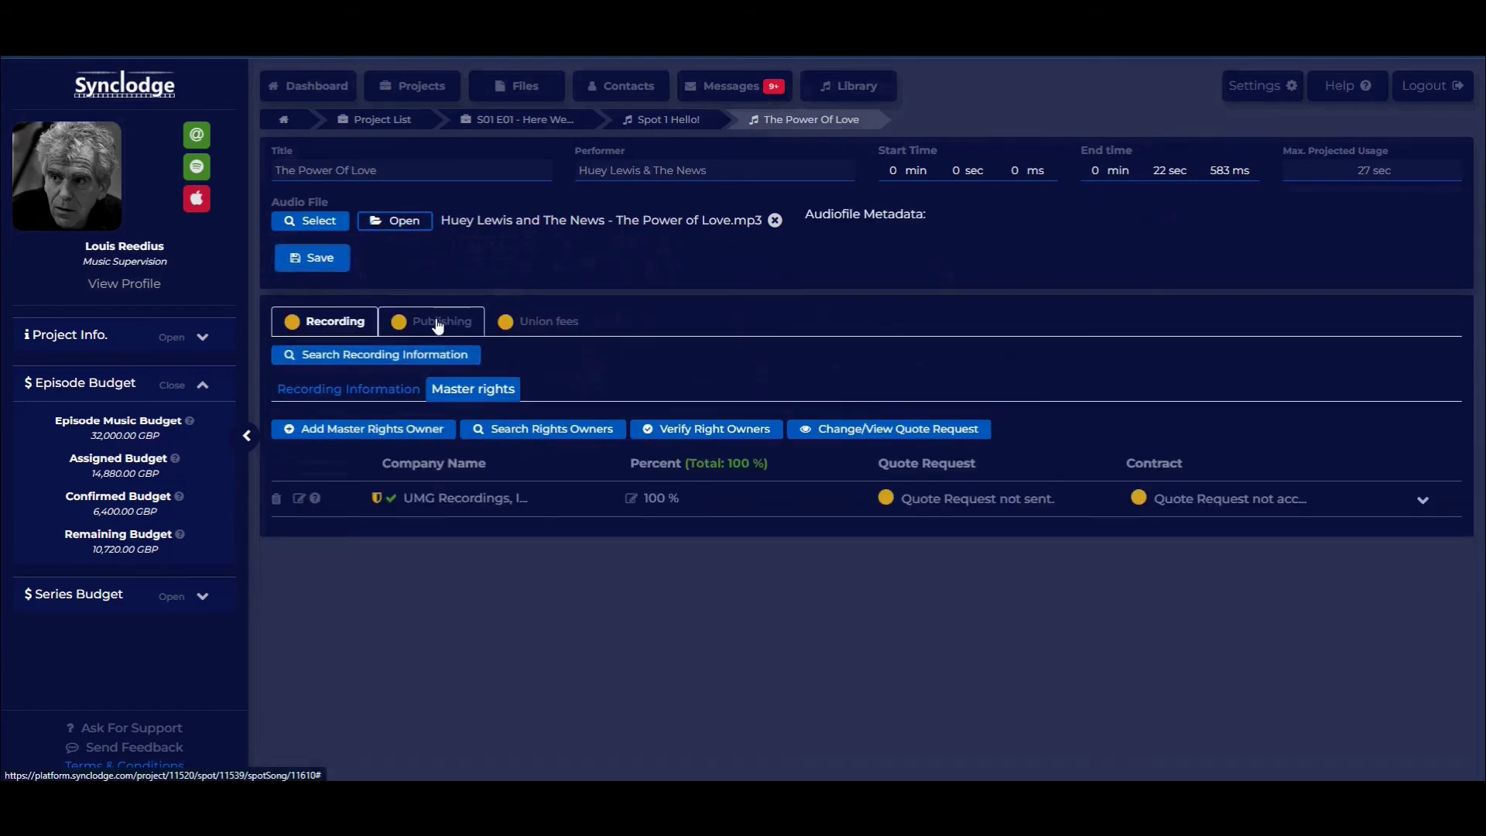
Step: Review The Power Of Love's recording information, publishing rights and song information, including the ISWC and song writers
{"action": "left_click", "coordinate": [347, 395]}
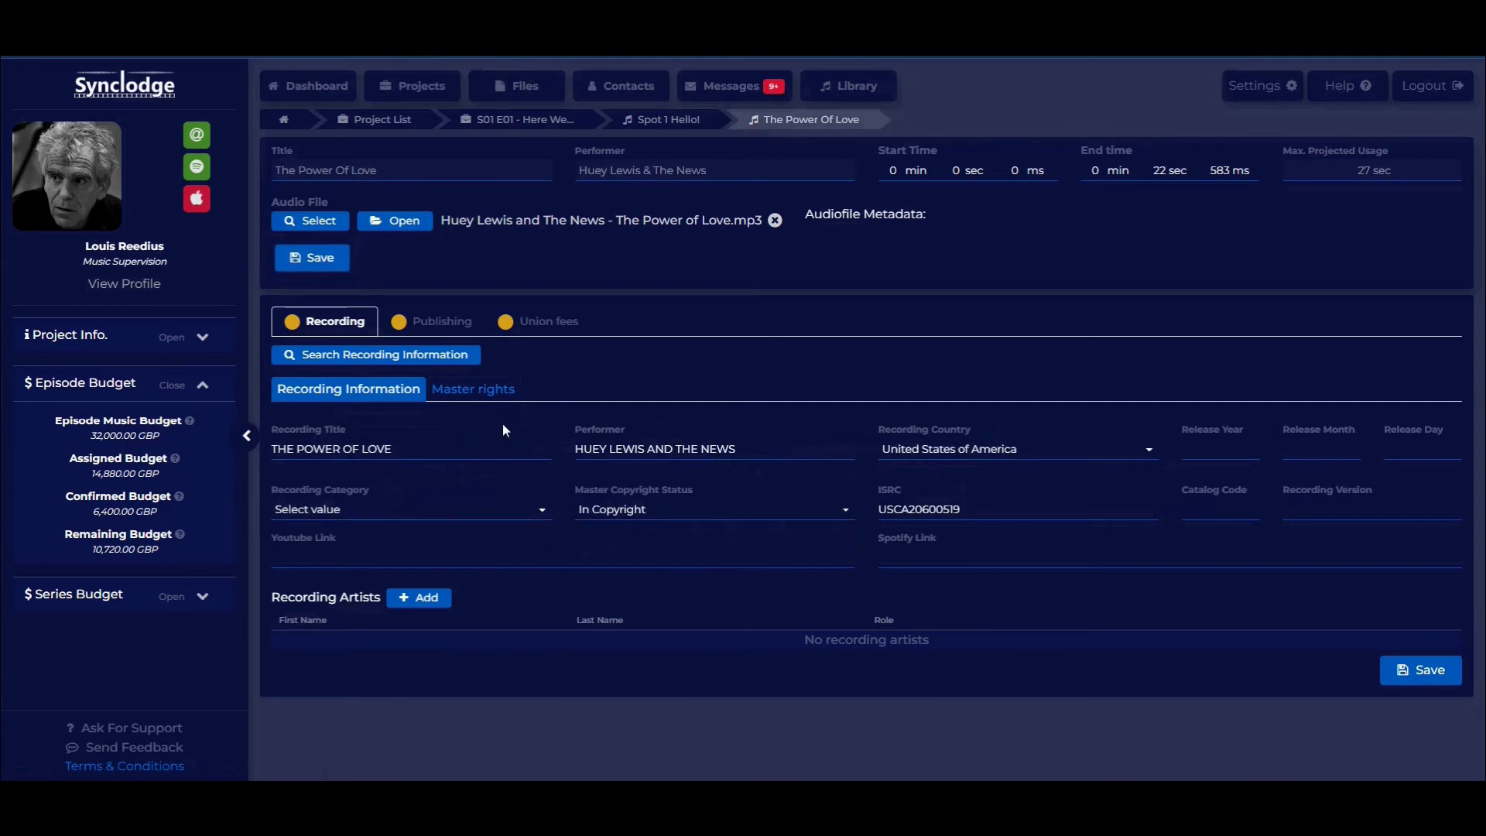
{"action": "left_click", "coordinate": [431, 322]}
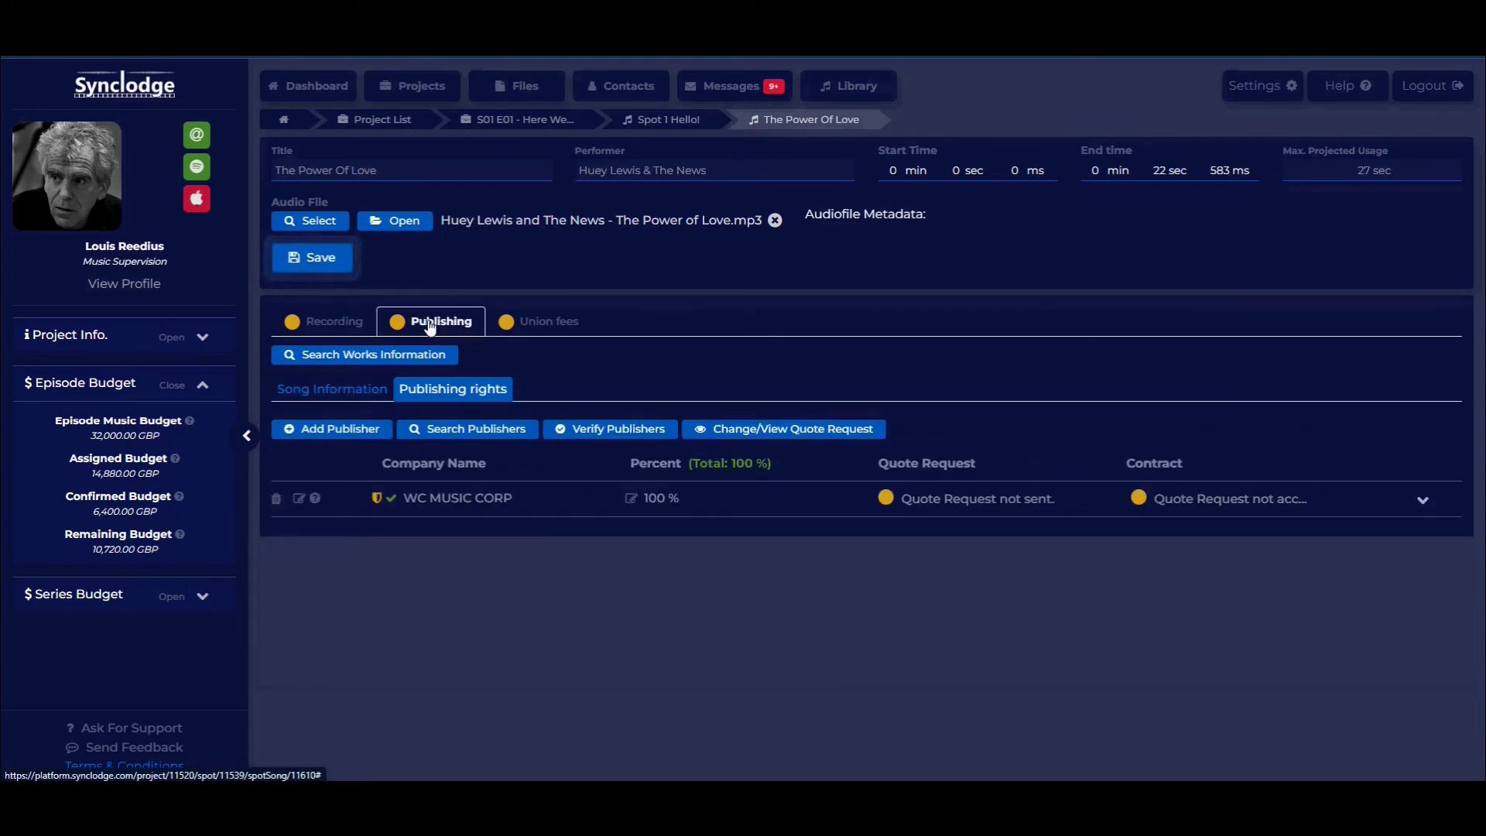
{"action": "left_click", "coordinate": [319, 396]}
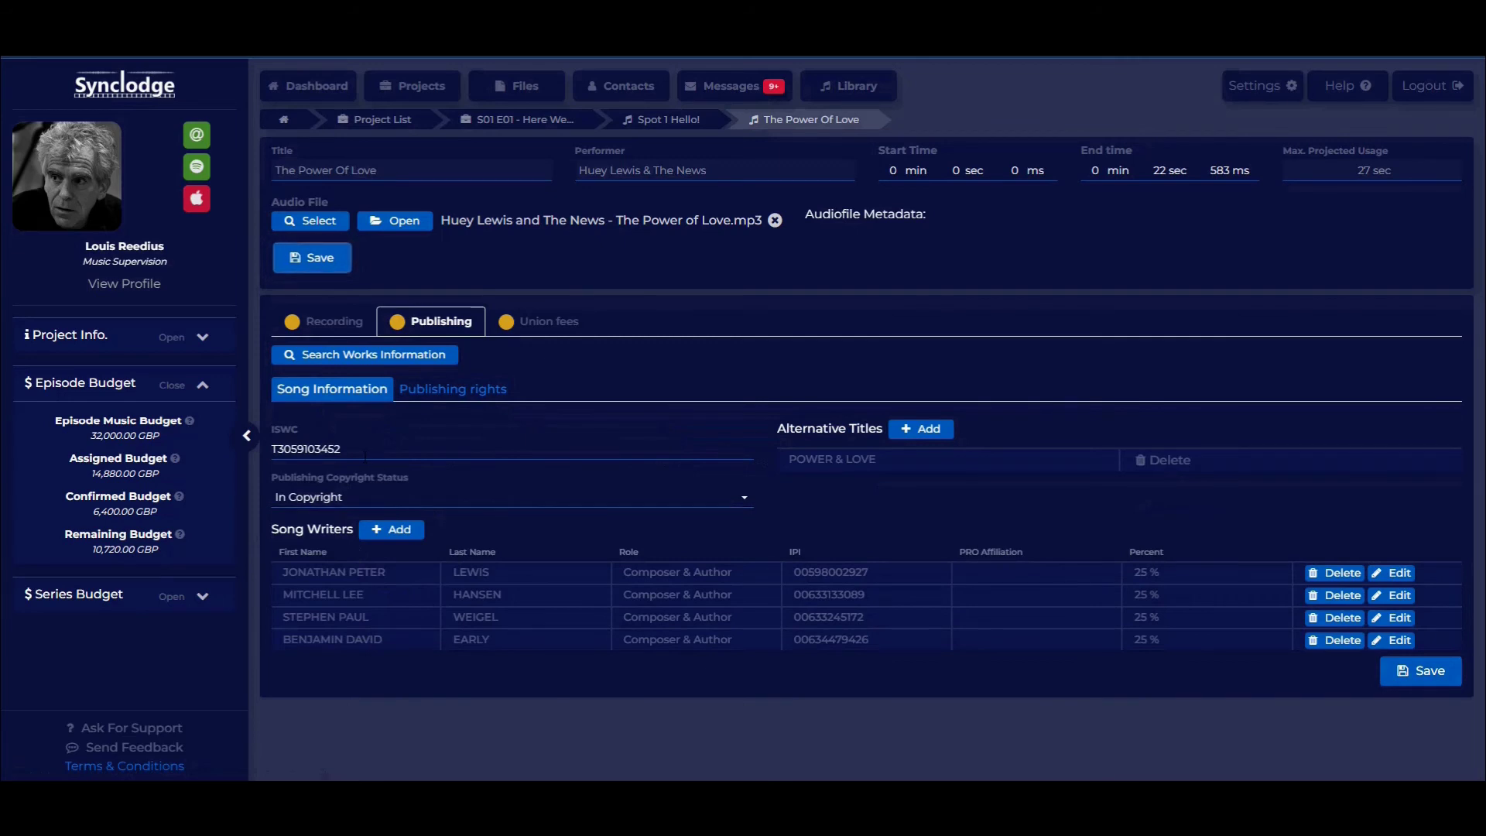
{"action": "left_click_drag", "start_coordinate": [370, 448], "coordinate": [180, 421]}
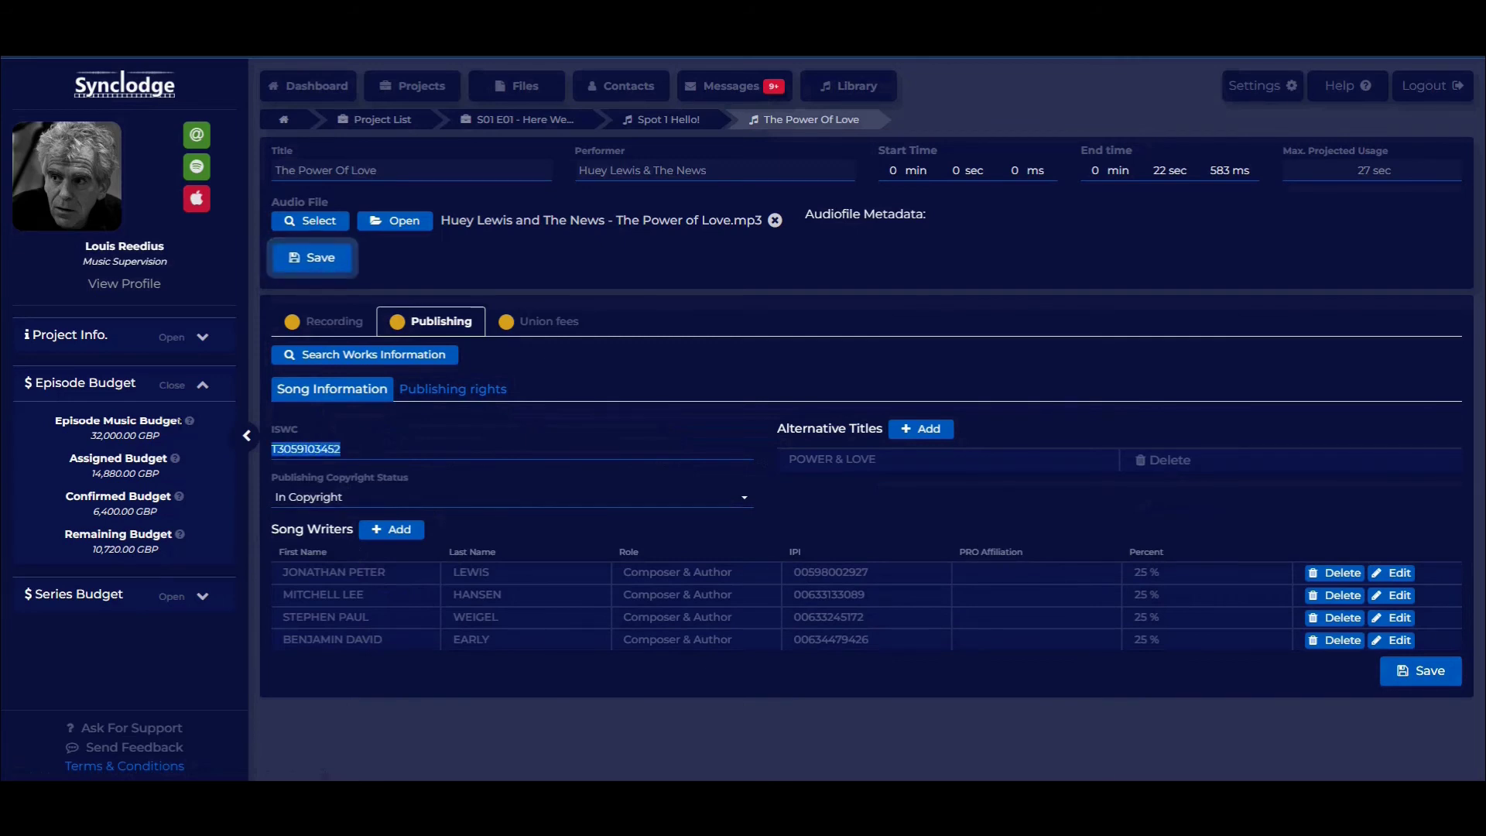
{"action": "left_click", "coordinate": [455, 387]}
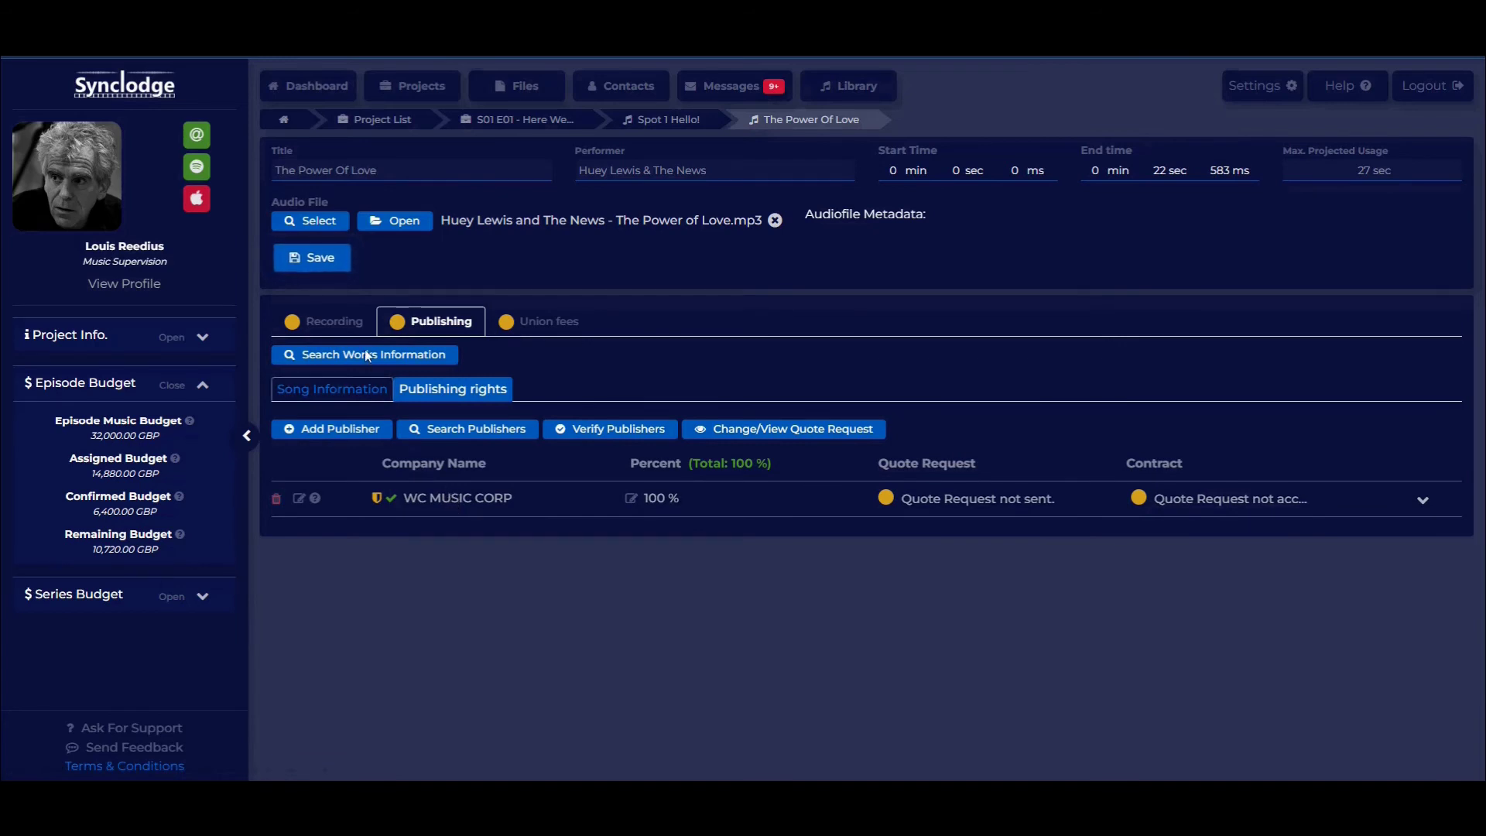
Step: Open the master rights quote request for UMG Recordings on The Power Of Love and view its project and spot information
{"action": "left_click", "coordinate": [338, 323]}
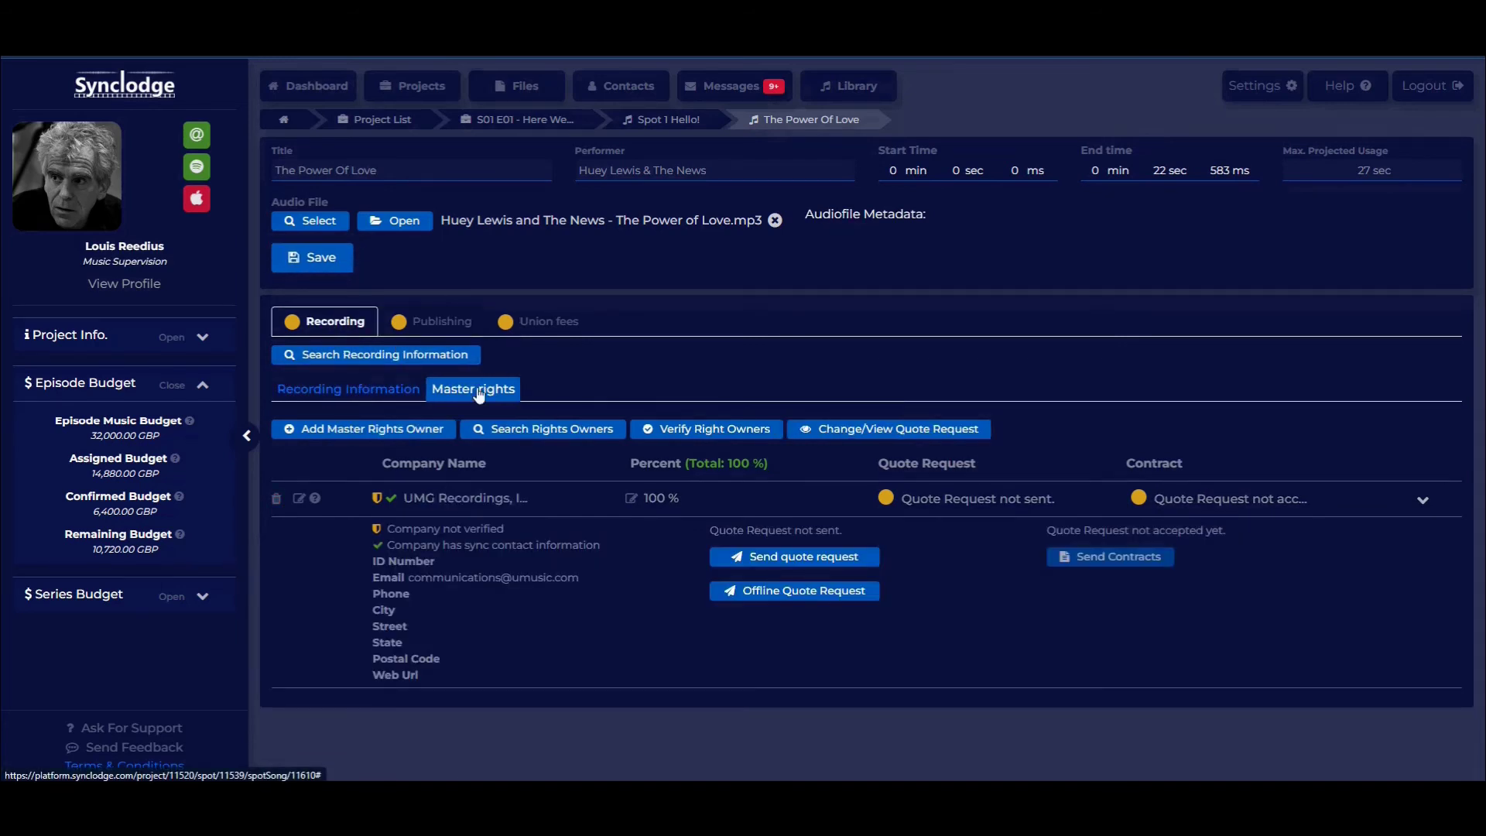
{"action": "left_click", "coordinate": [790, 558]}
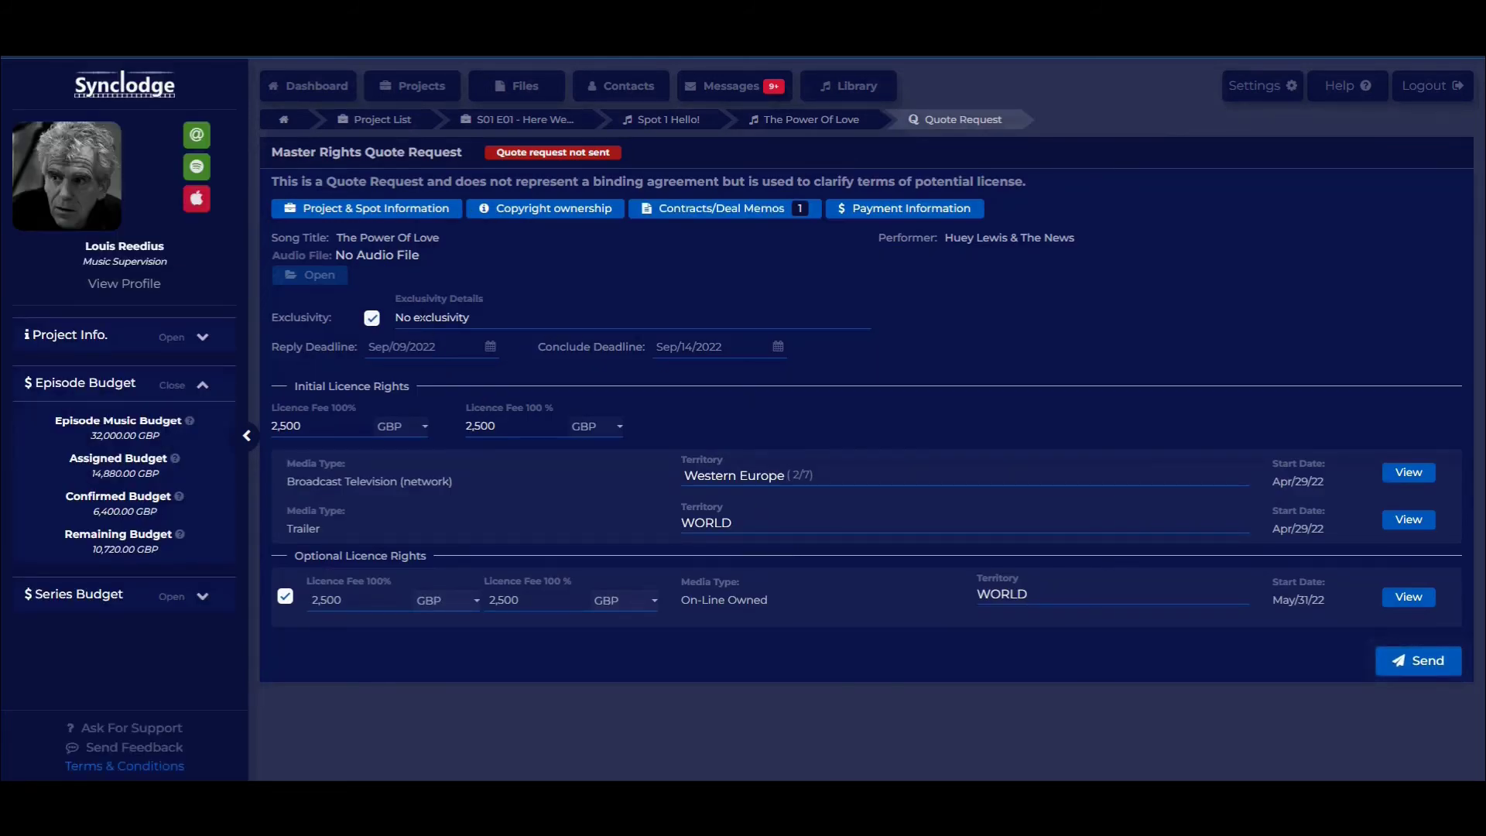
{"action": "left_click", "coordinate": [374, 209]}
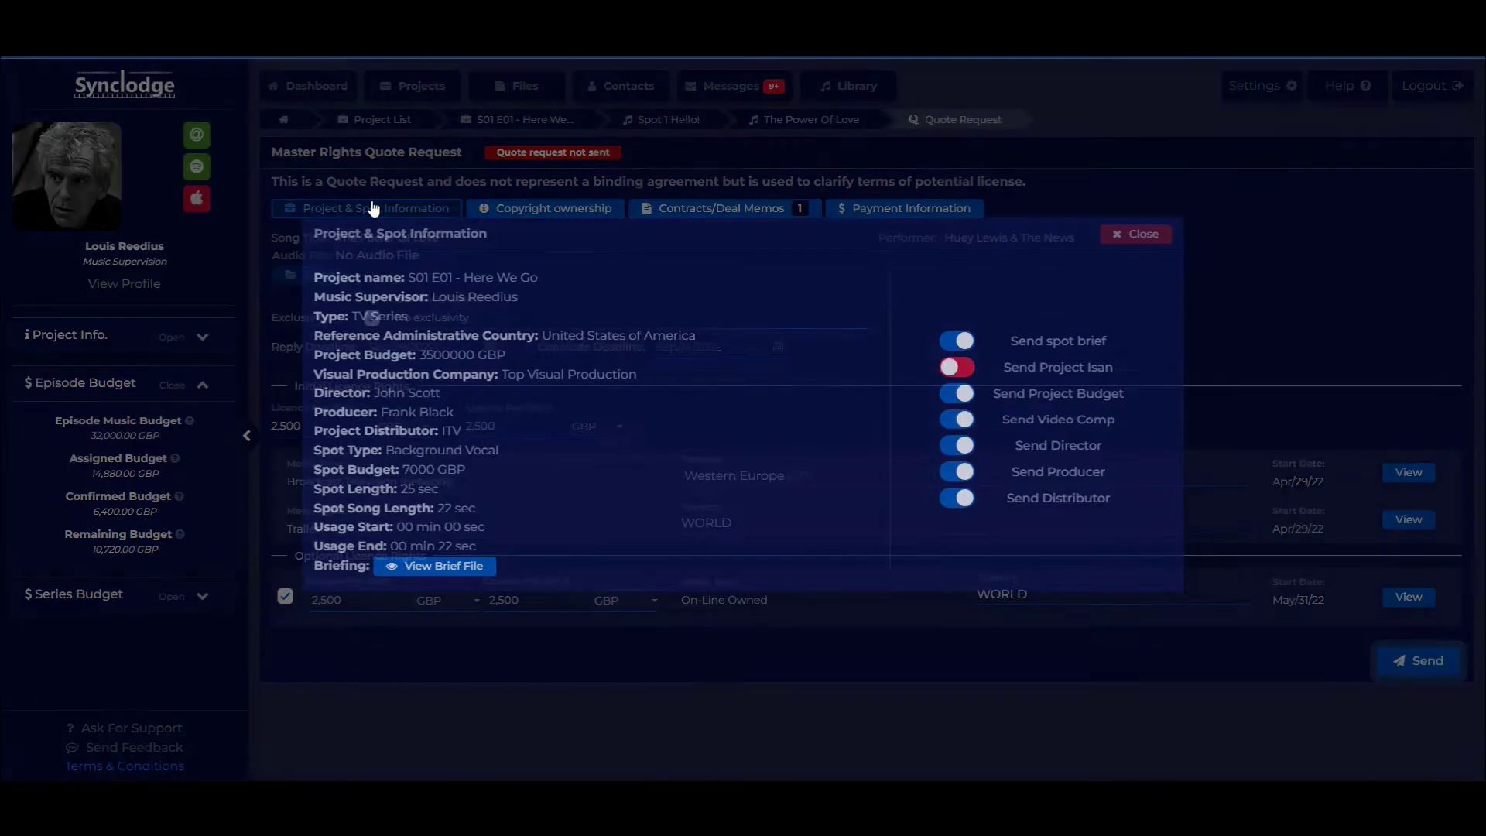
Step: Try switching off the Send Distributor, Send Producer and Send Director options, switch them back on, and close the project and spot information
{"action": "left_click", "coordinate": [956, 515]}
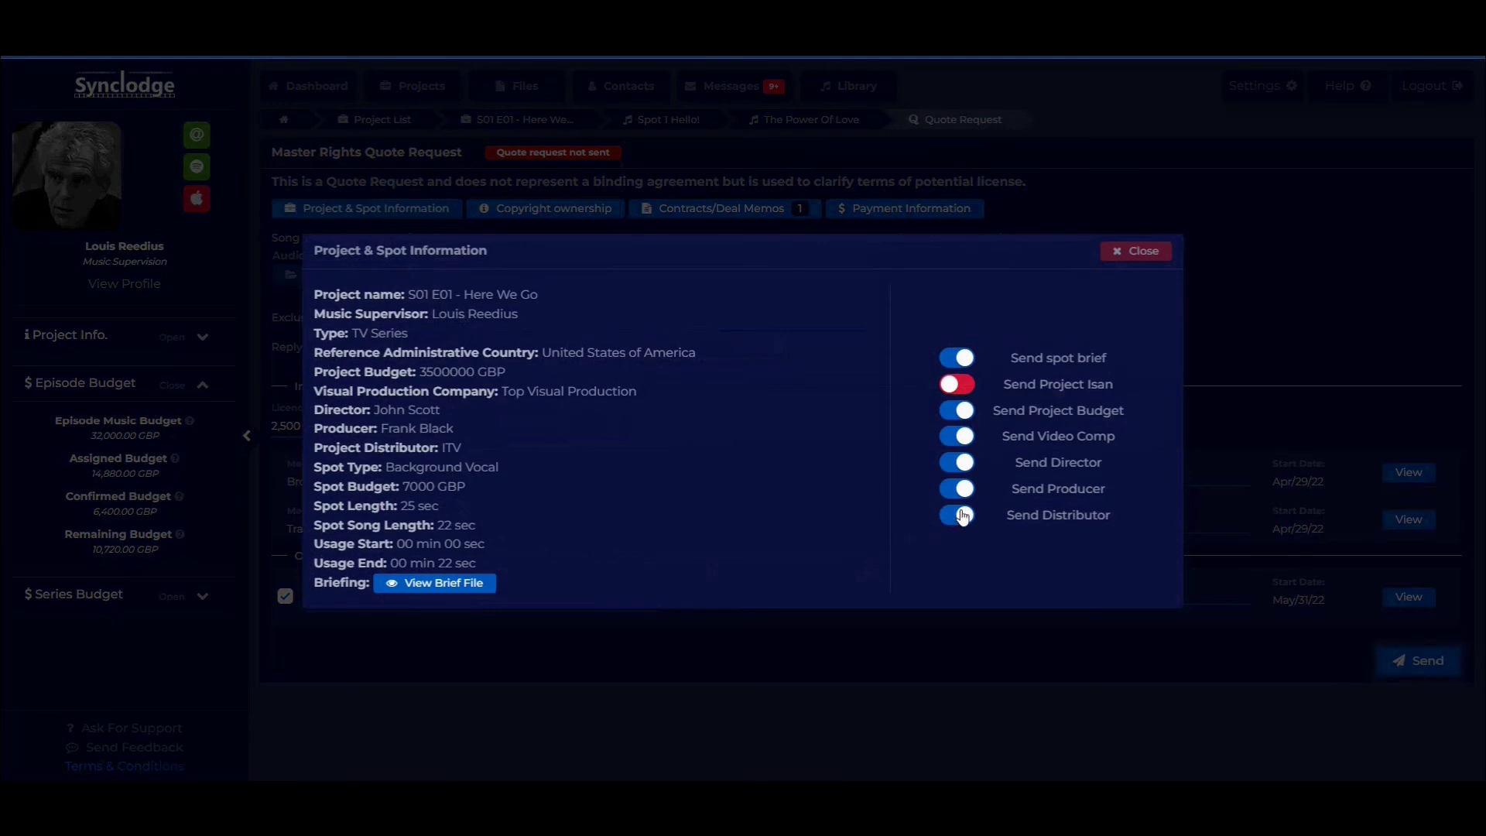
{"action": "left_click", "coordinate": [957, 488]}
{"action": "left_click", "coordinate": [955, 463]}
{"action": "left_click", "coordinate": [956, 488]}
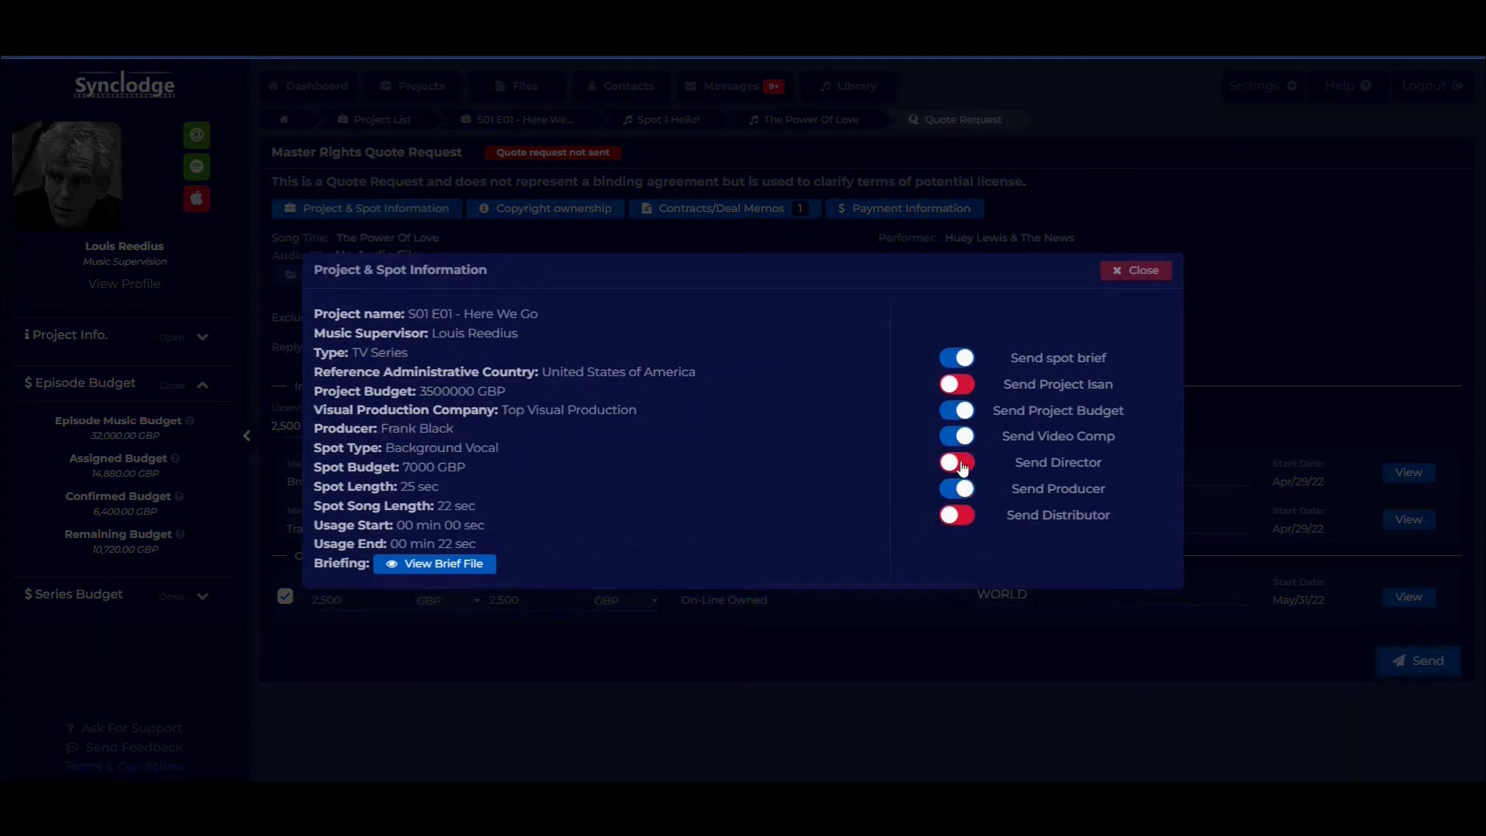
{"action": "left_click", "coordinate": [956, 462]}
{"action": "left_click", "coordinate": [956, 514]}
{"action": "left_click", "coordinate": [1143, 253]}
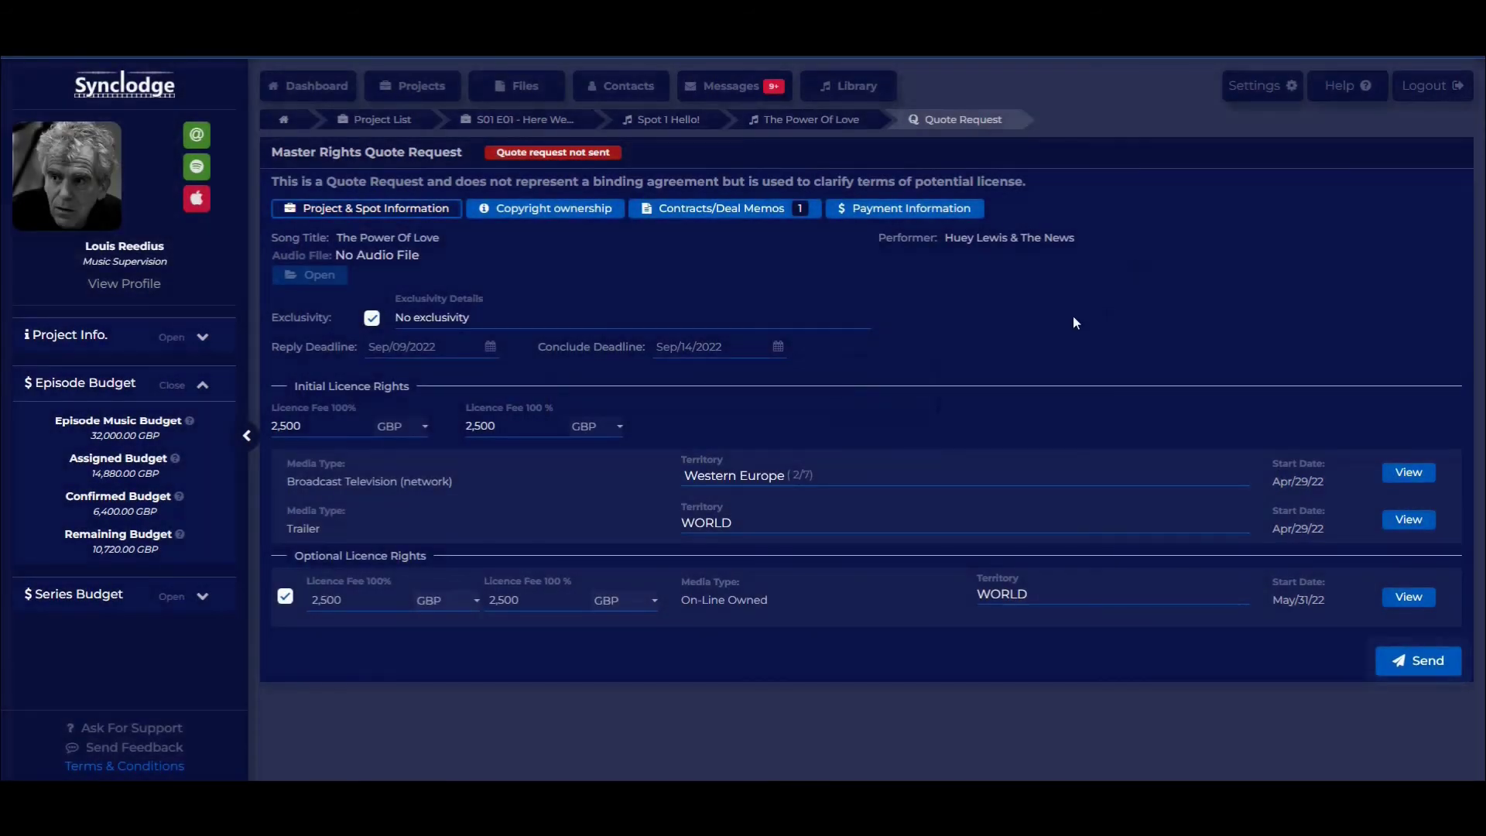
Step: View the quote request's copyright ownership information and its attached blank contracts and deal memos
{"action": "left_click", "coordinate": [546, 207]}
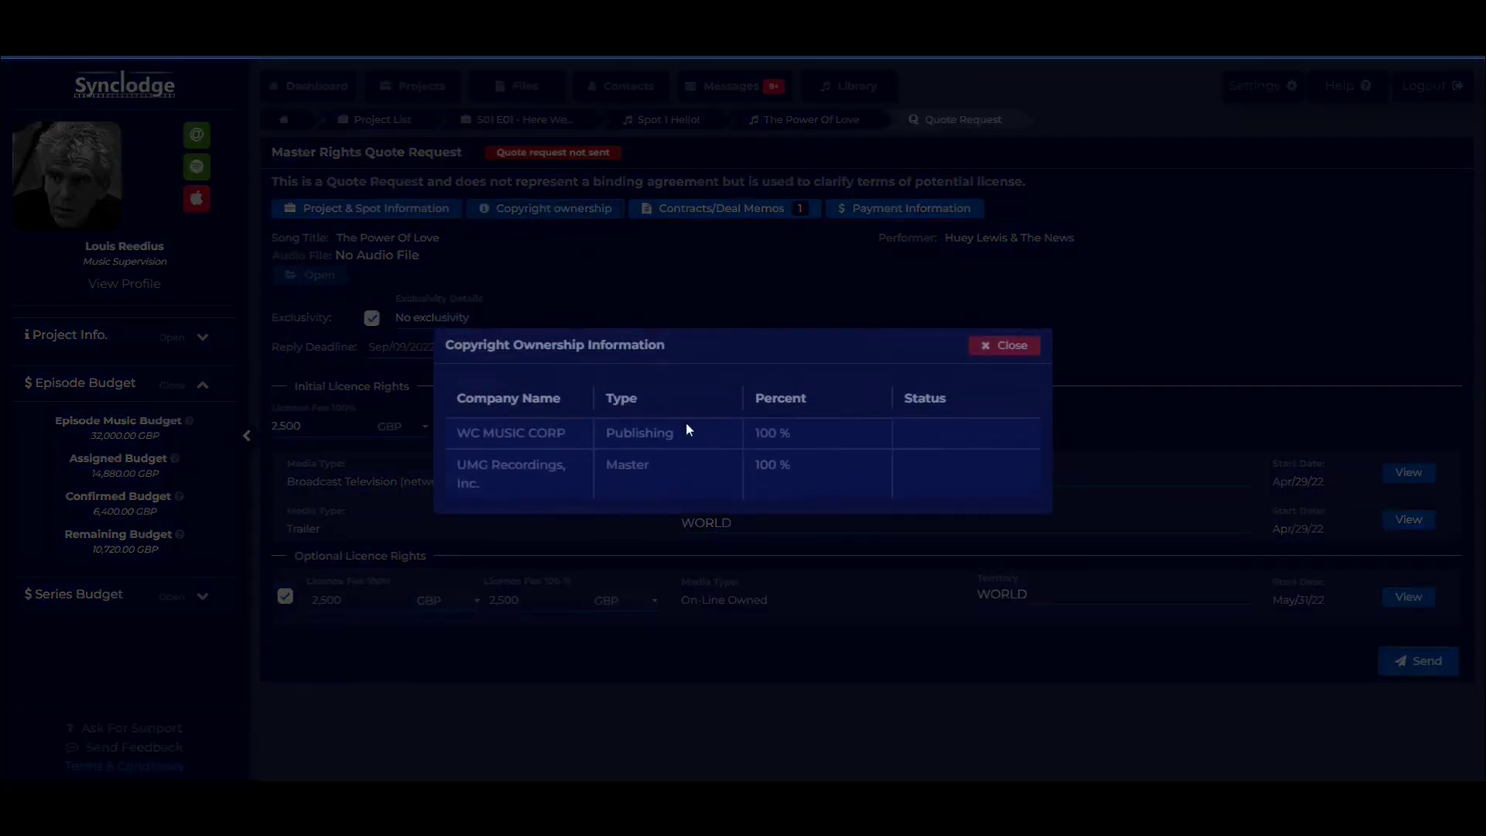
{"action": "left_click", "coordinate": [1025, 356]}
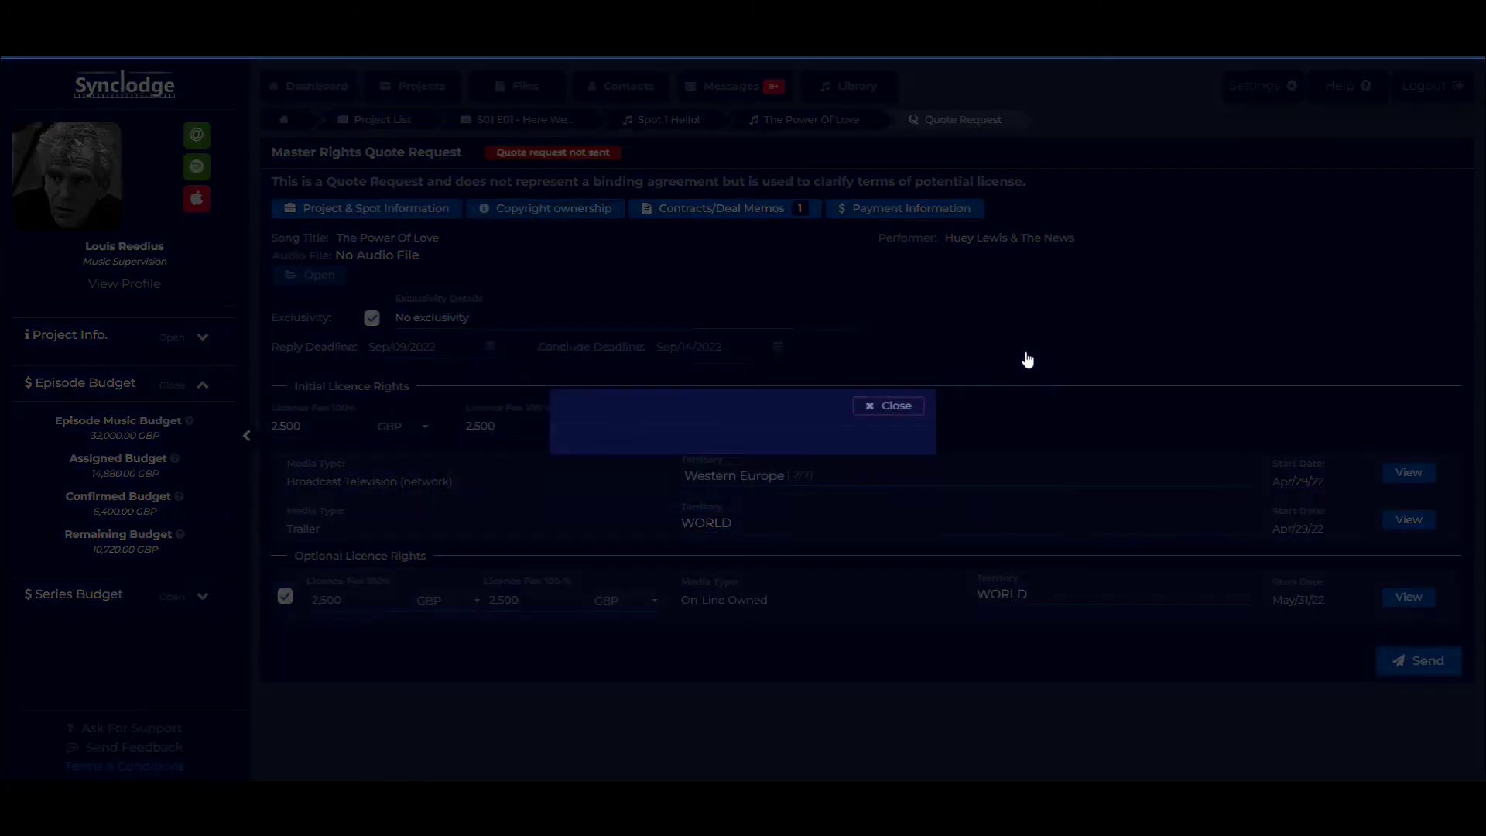
{"action": "left_click", "coordinate": [729, 216]}
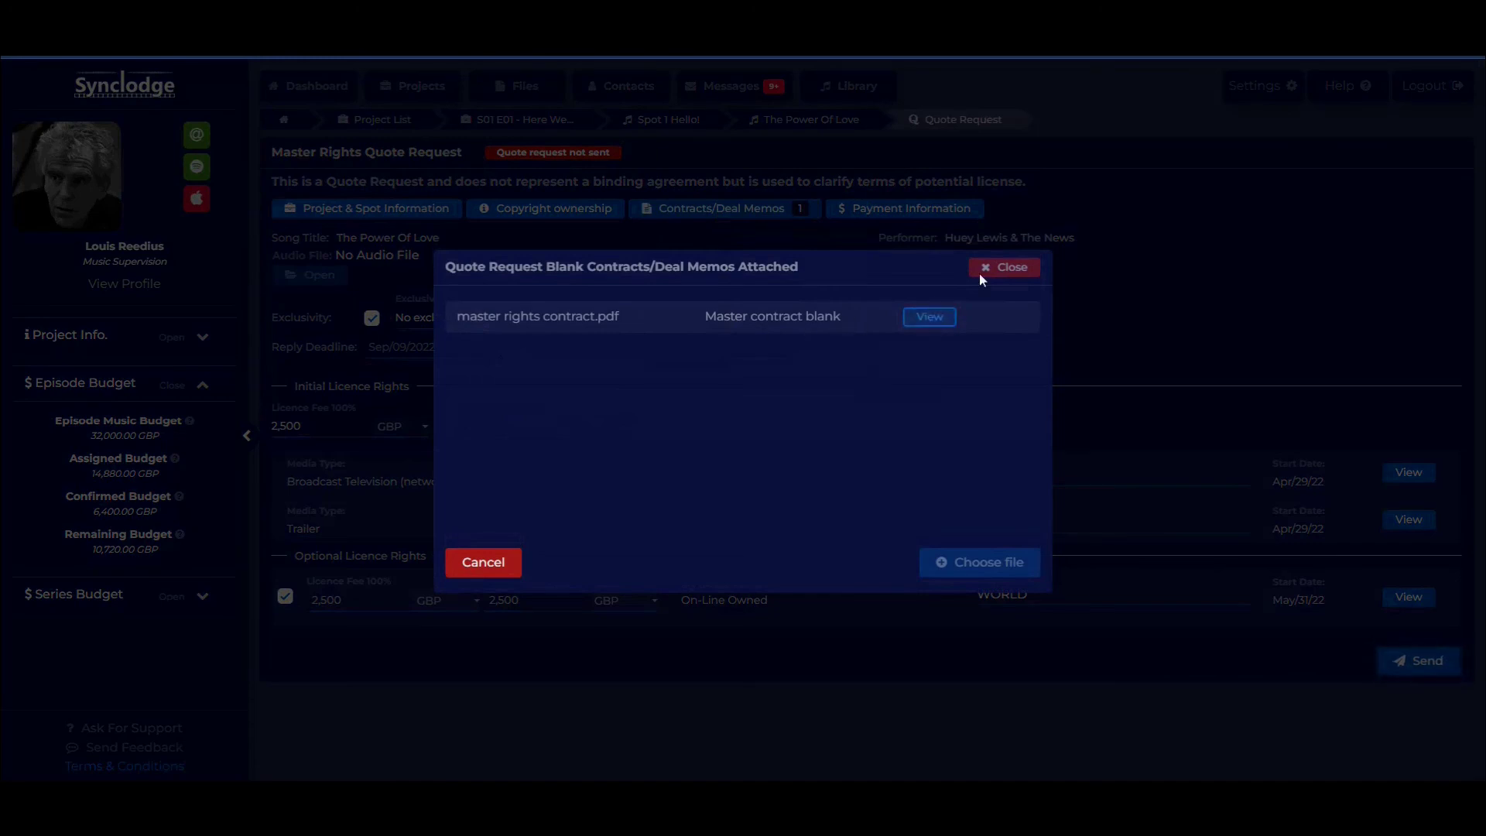
{"action": "left_click", "coordinate": [1010, 267]}
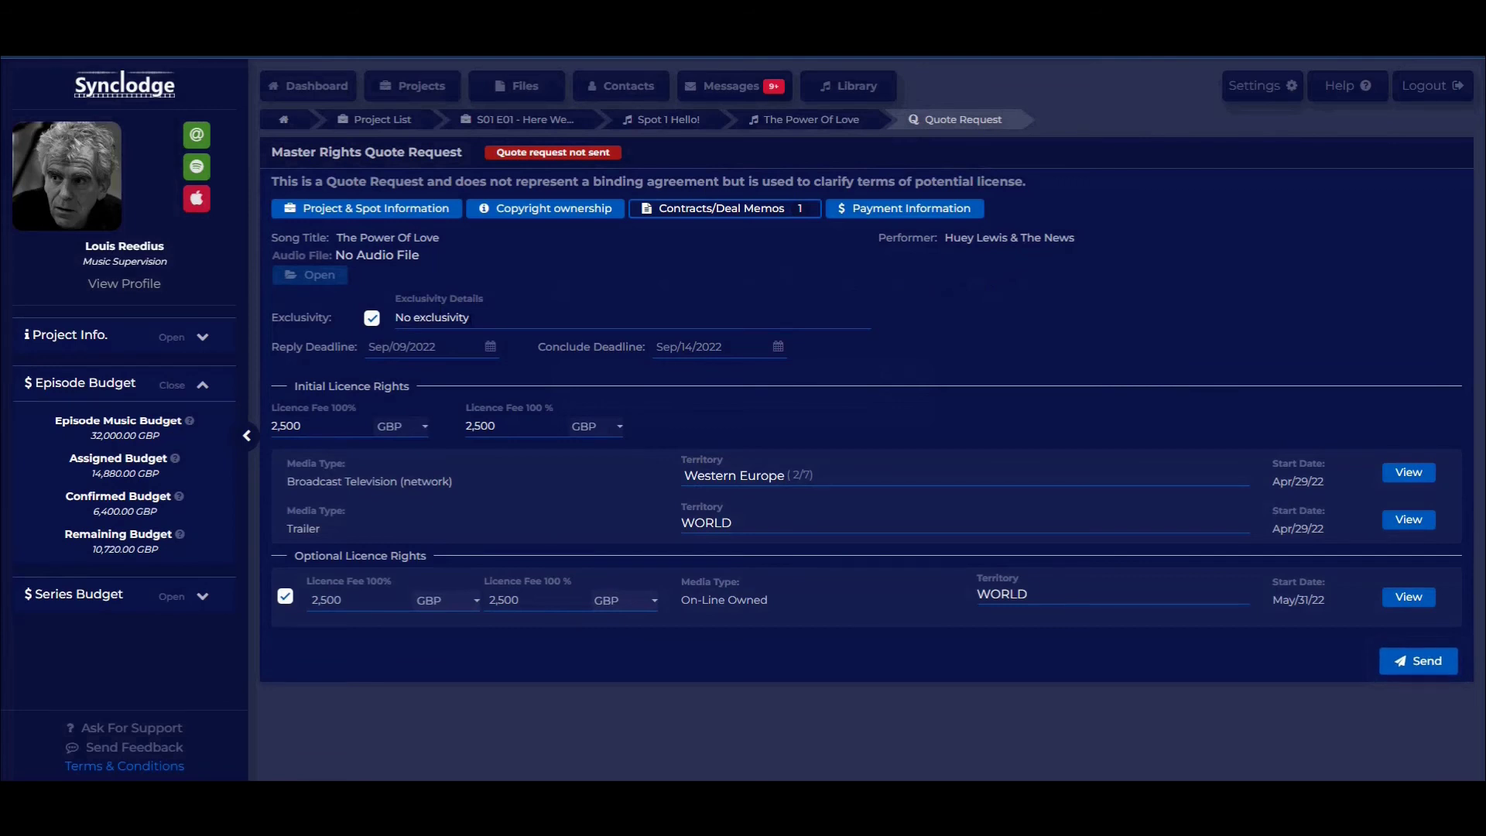
Step: Examine the exclusivity details, reply deadline and conclude deadline in The Power Of Love's master rights quote request
{"action": "left_click_drag", "start_coordinate": [472, 318], "coordinate": [258, 345]}
{"action": "left_click", "coordinate": [352, 347]}
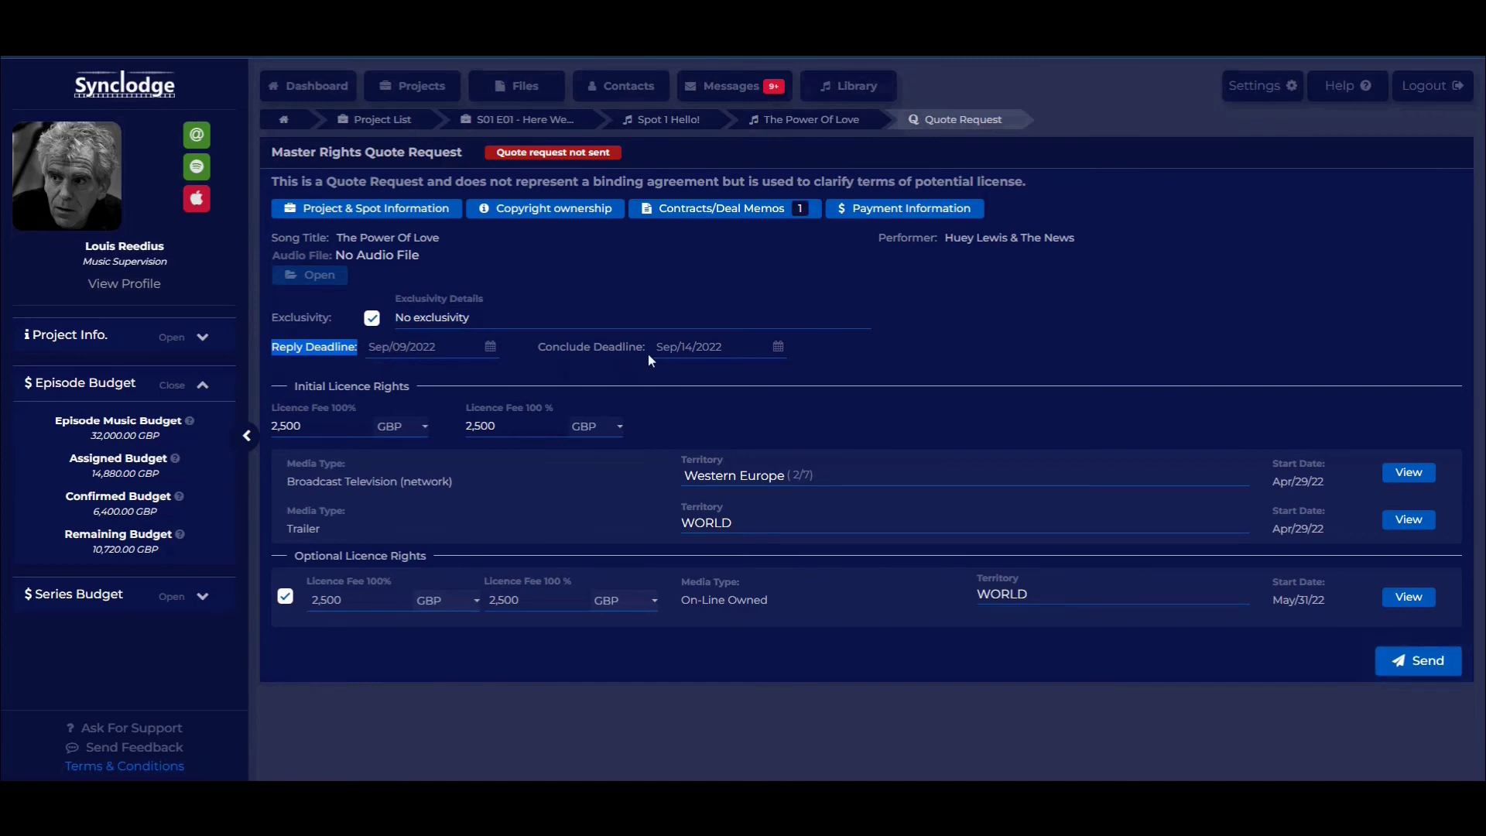
{"action": "left_click_drag", "start_coordinate": [647, 350], "coordinate": [540, 352]}
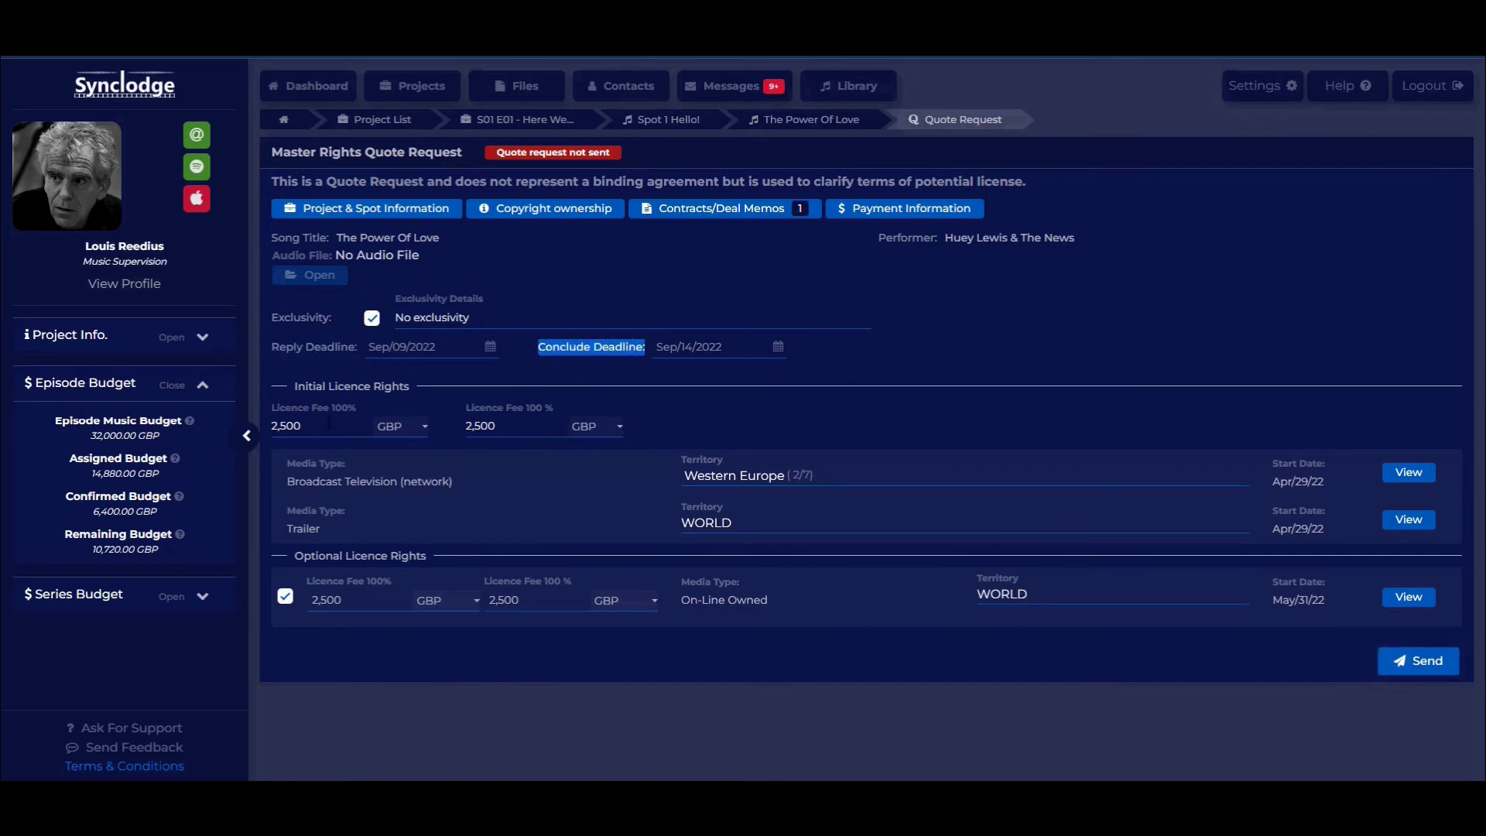
{"action": "left_click", "coordinate": [766, 372]}
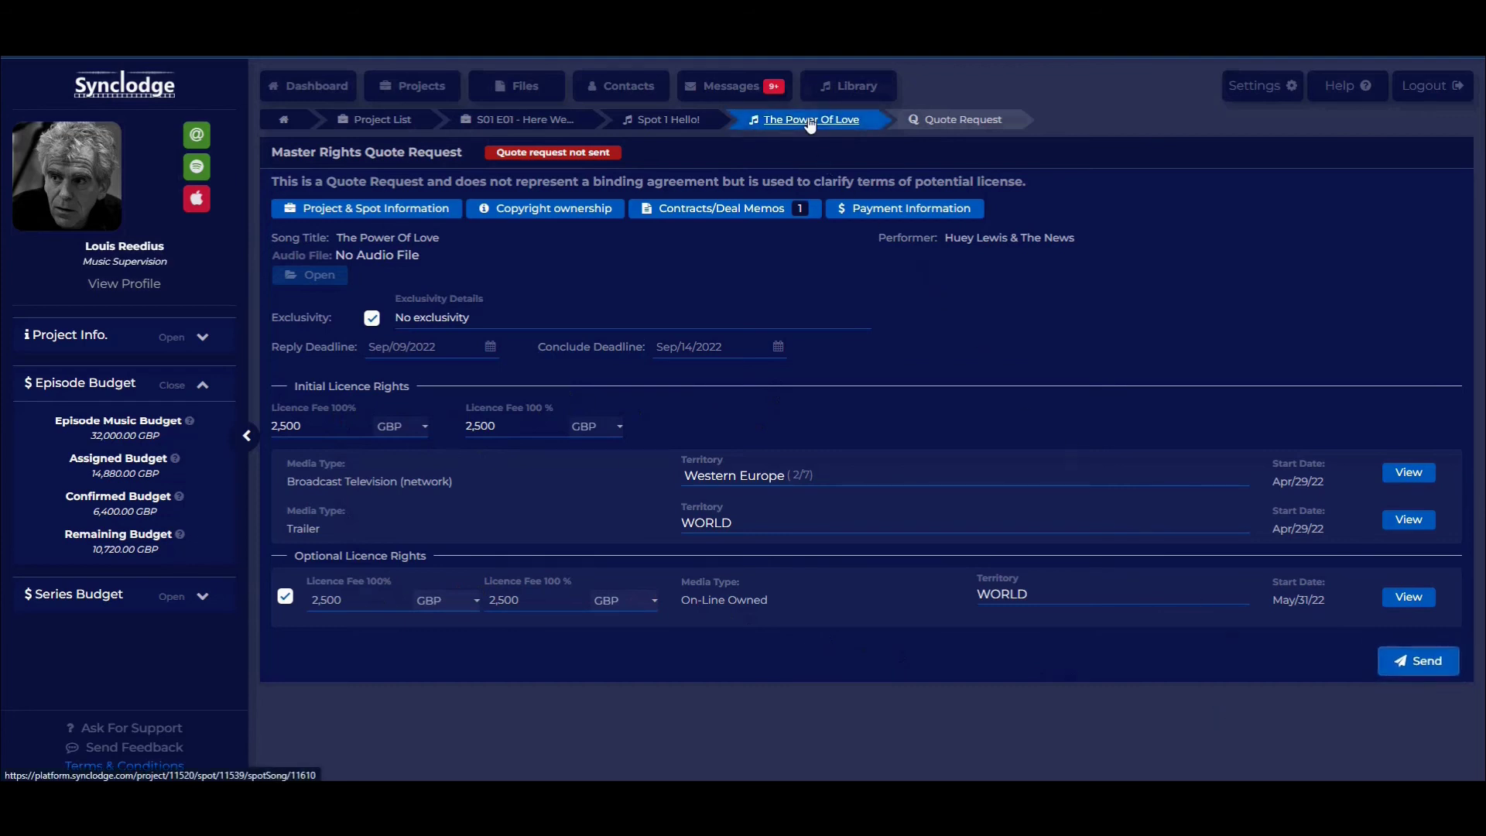
Step: Return to Spot 1, open the song One More Time, and start a master rights quote request to Immune Recordings
{"action": "left_click", "coordinate": [669, 121]}
{"action": "left_click", "coordinate": [659, 735]}
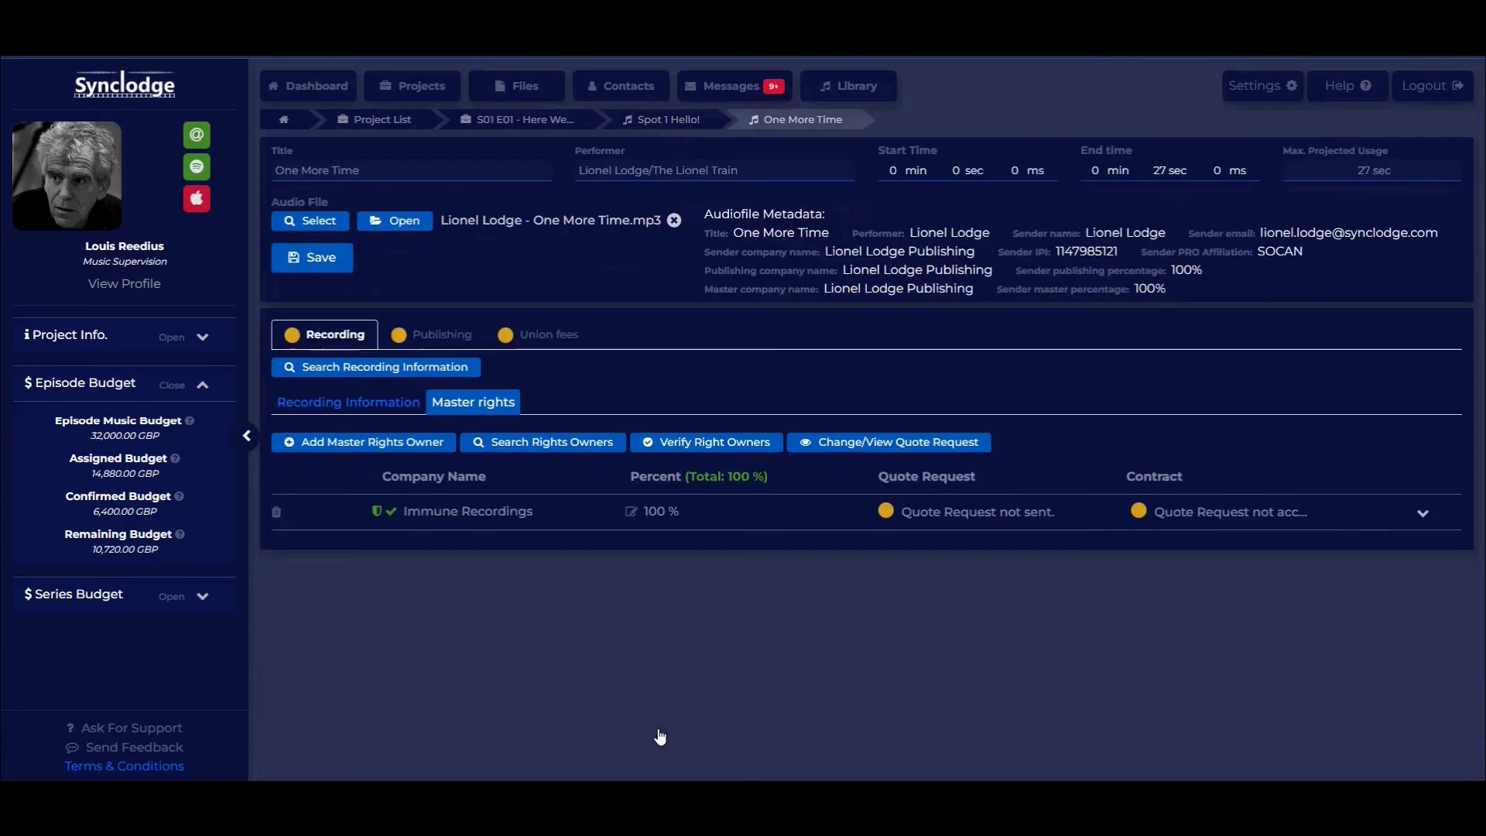
{"action": "left_click", "coordinate": [956, 514]}
{"action": "left_click", "coordinate": [776, 575]}
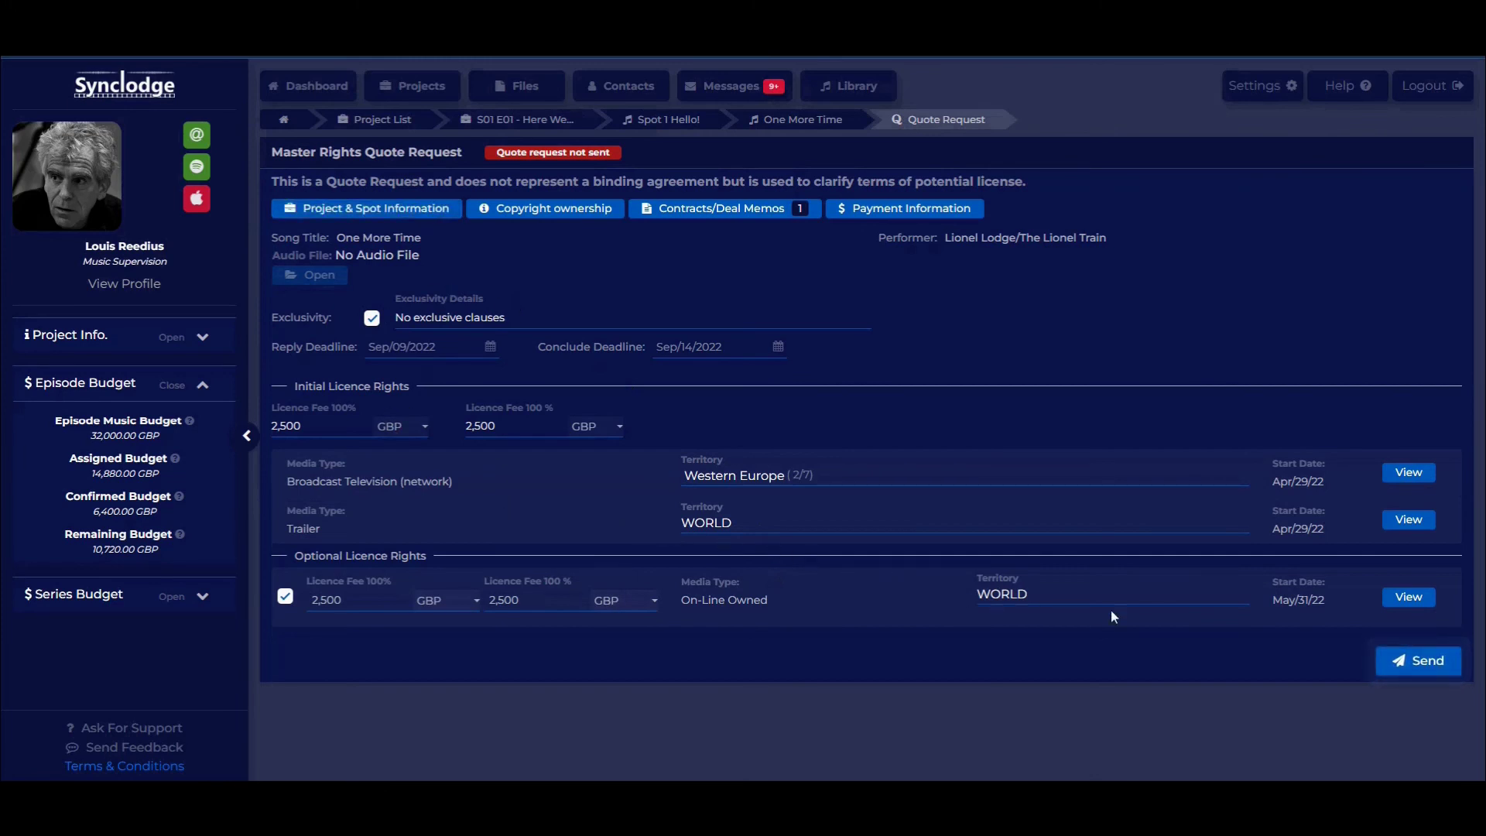
Step: Send the One More Time quote request with the comment "ASAP Please!" and view the request details for Immune Recordings
{"action": "left_click", "coordinate": [1418, 660]}
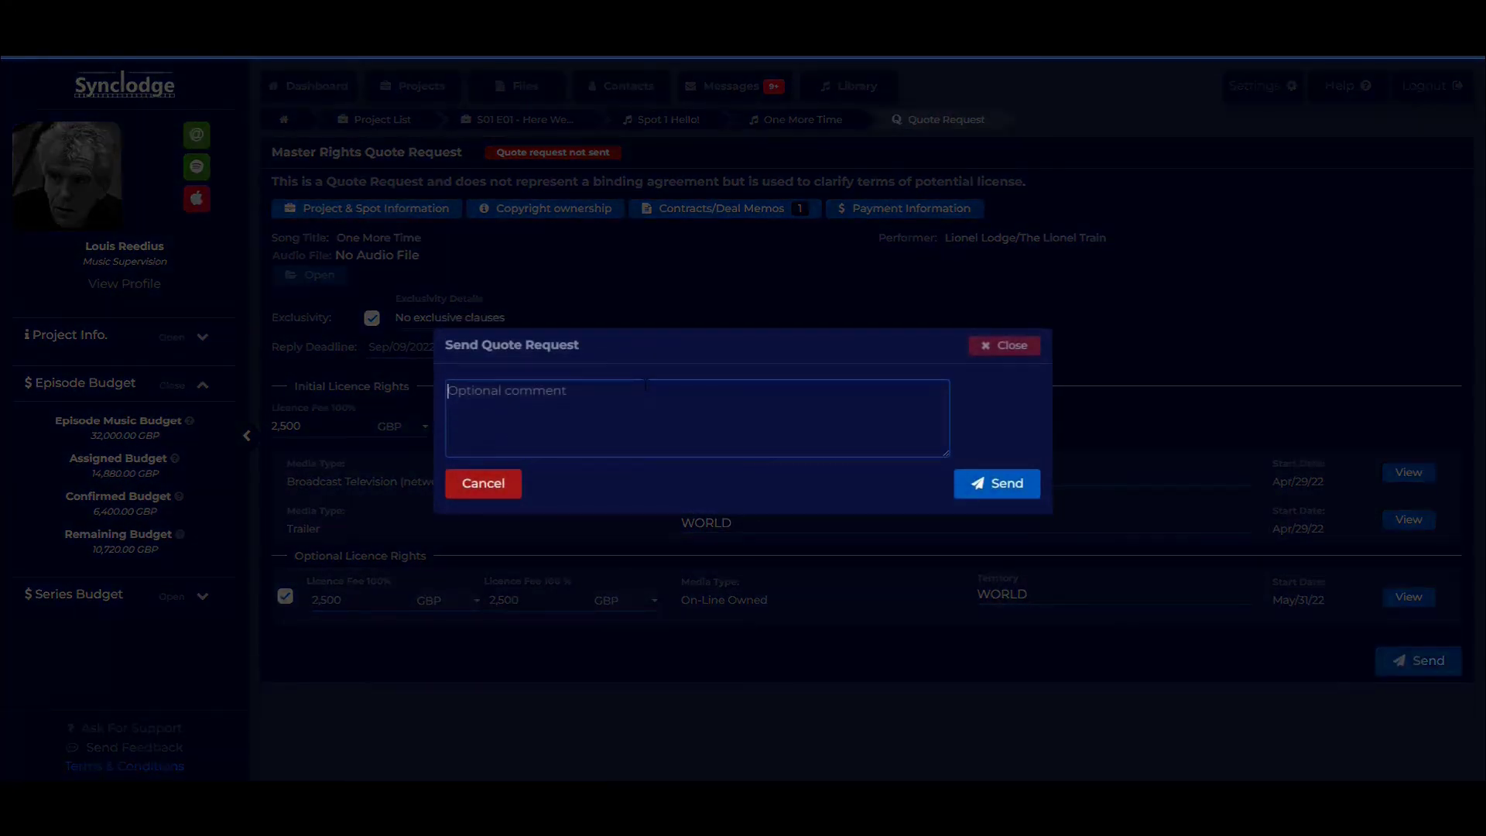
{"action": "type", "text": "ASAP Please!"}
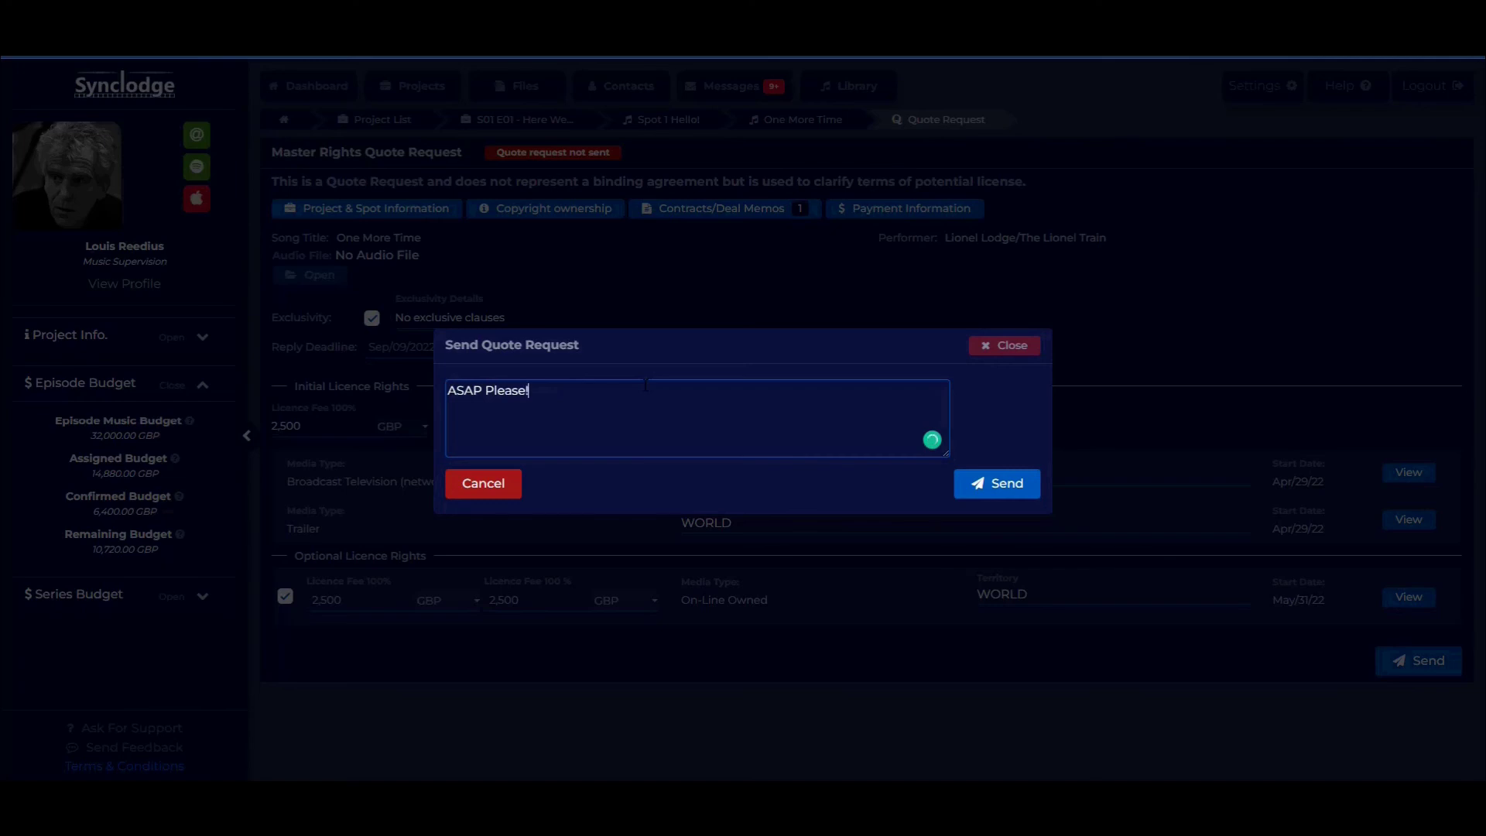
{"action": "left_click", "coordinate": [992, 486]}
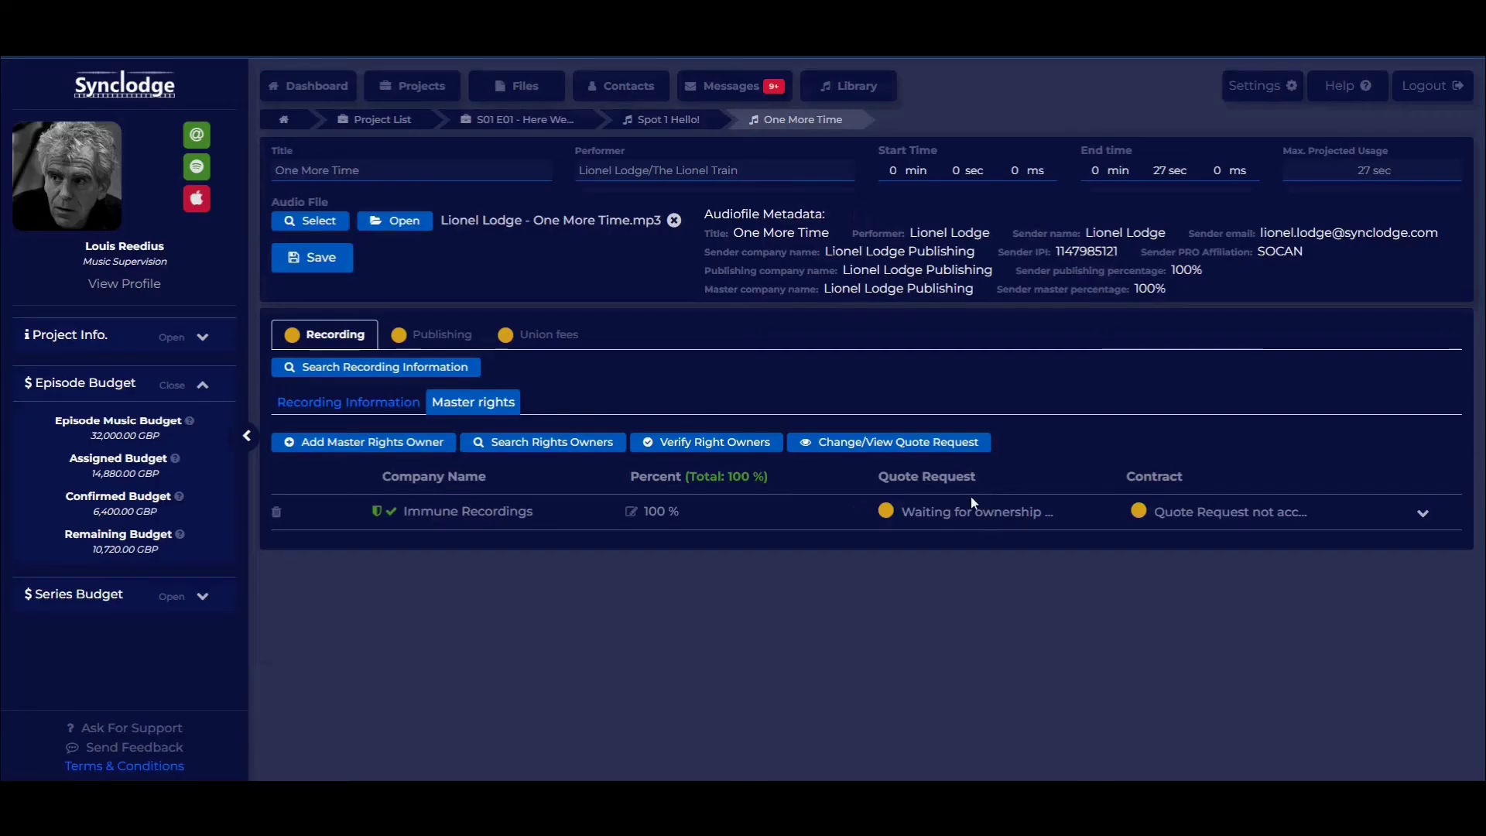
{"action": "left_click", "coordinate": [966, 517]}
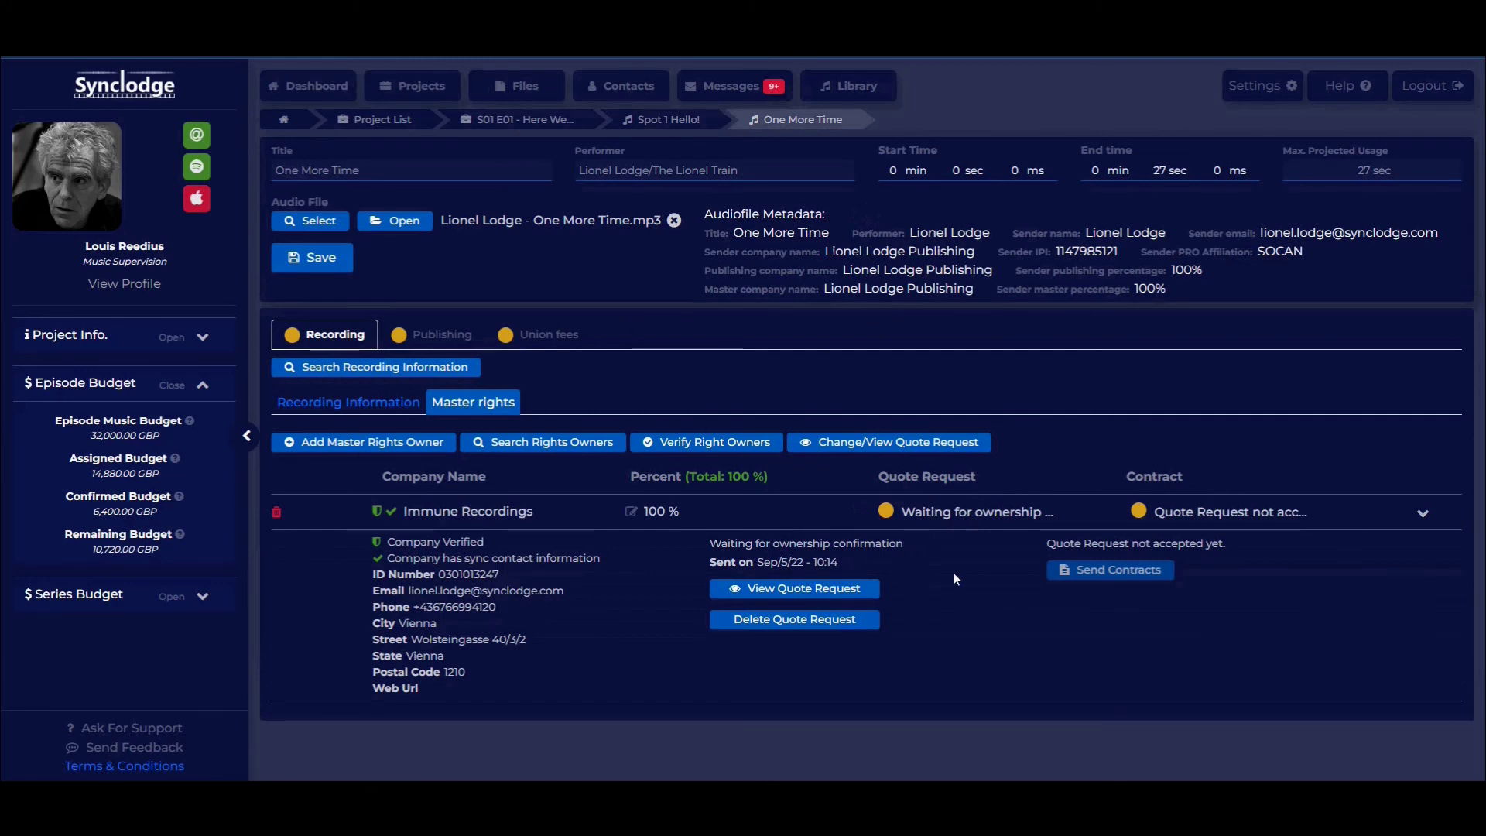
Step: Switch from the music supervisor account to the copyright owner account and set the One More Time master ownership share to 80%
{"action": "left_click", "coordinate": [1428, 85]}
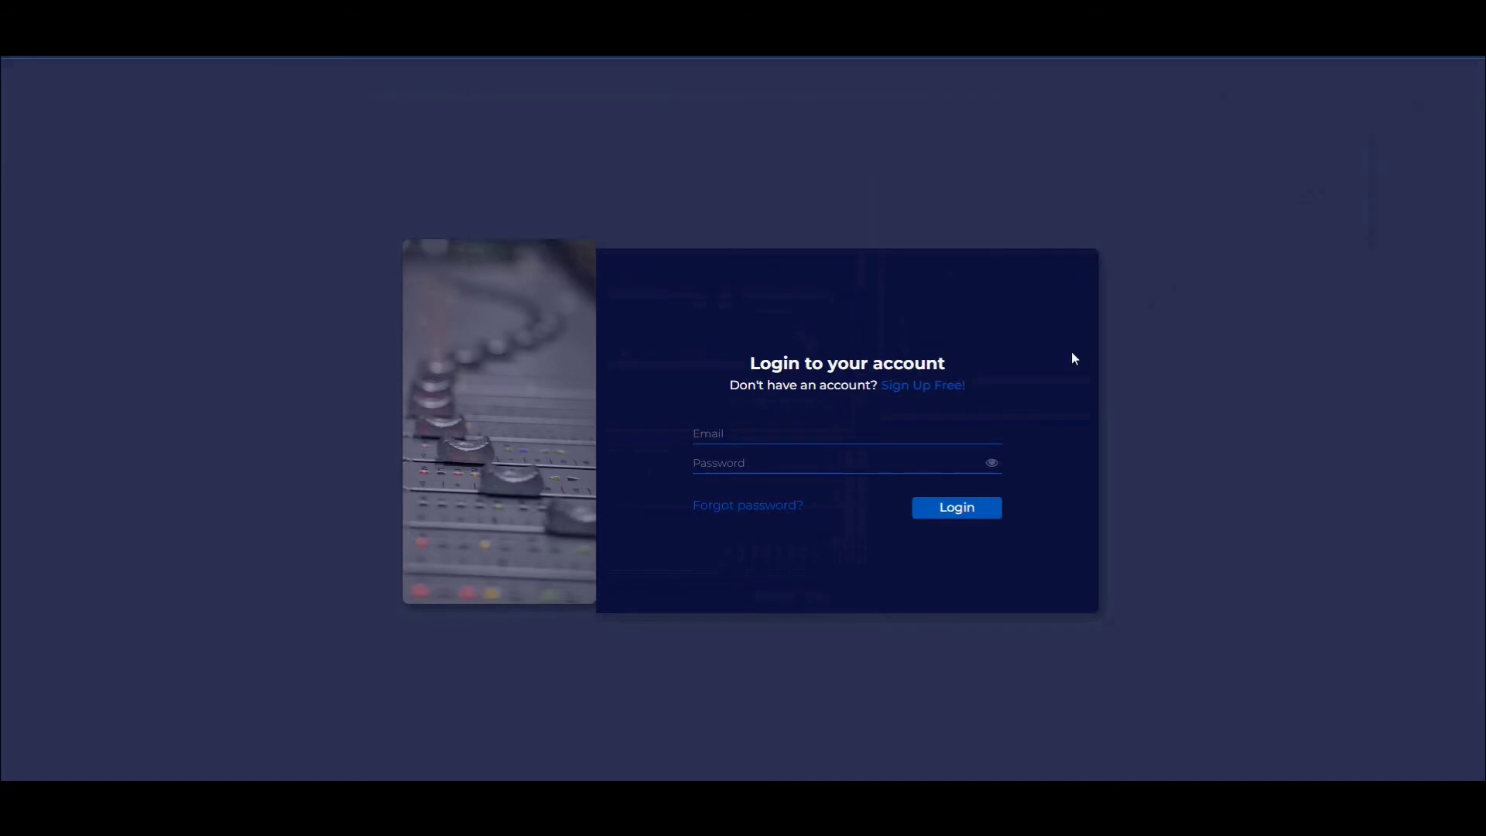
{"action": "left_click", "coordinate": [946, 510]}
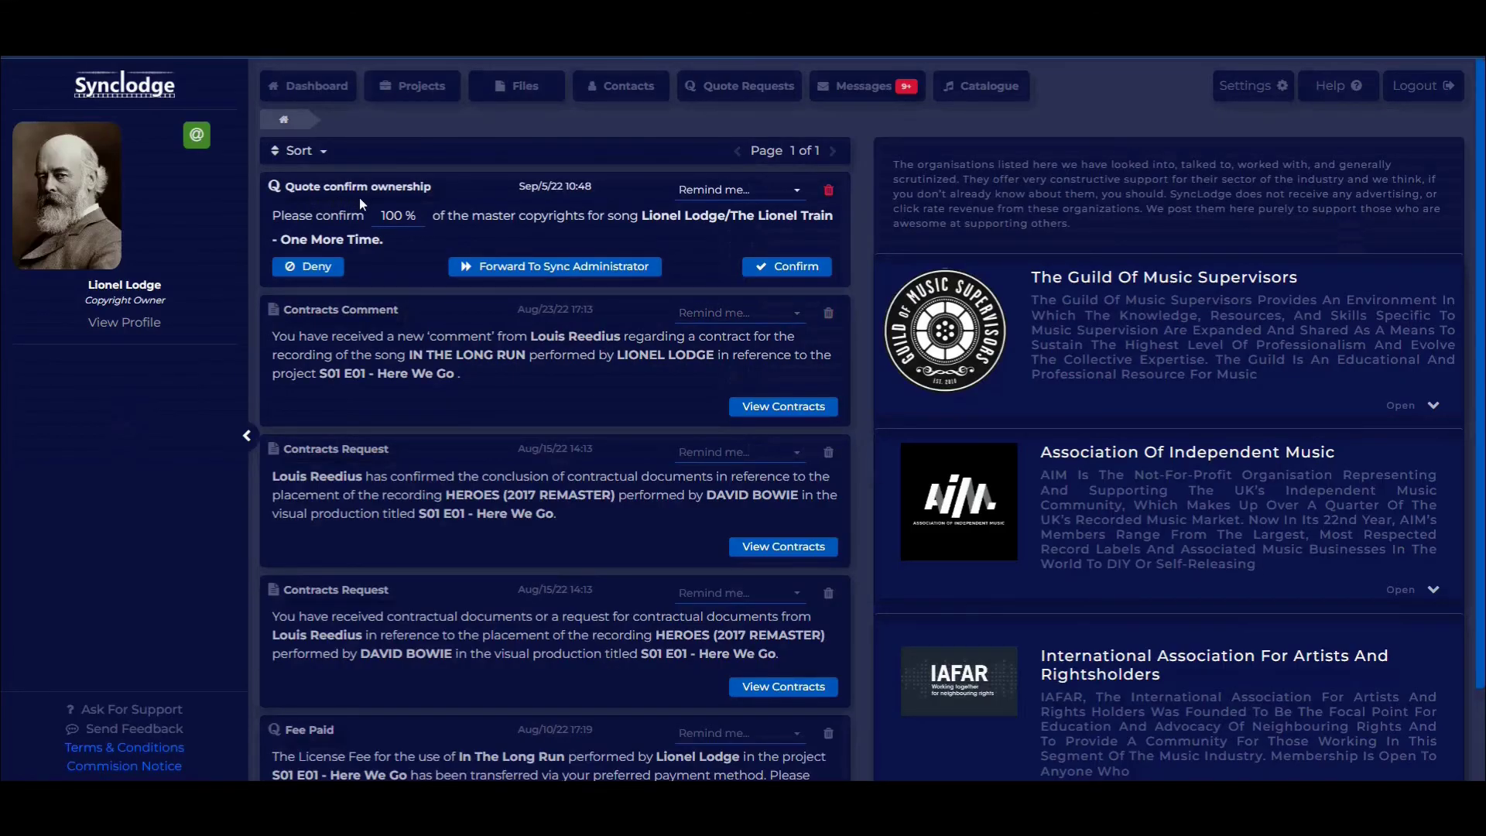
{"action": "left_click_drag", "start_coordinate": [382, 217], "coordinate": [400, 216]}
Step: View the sub publishers available for forwarding the ownership confirmation to a sync administrator, and close without choosing one
{"action": "left_click", "coordinate": [521, 269]}
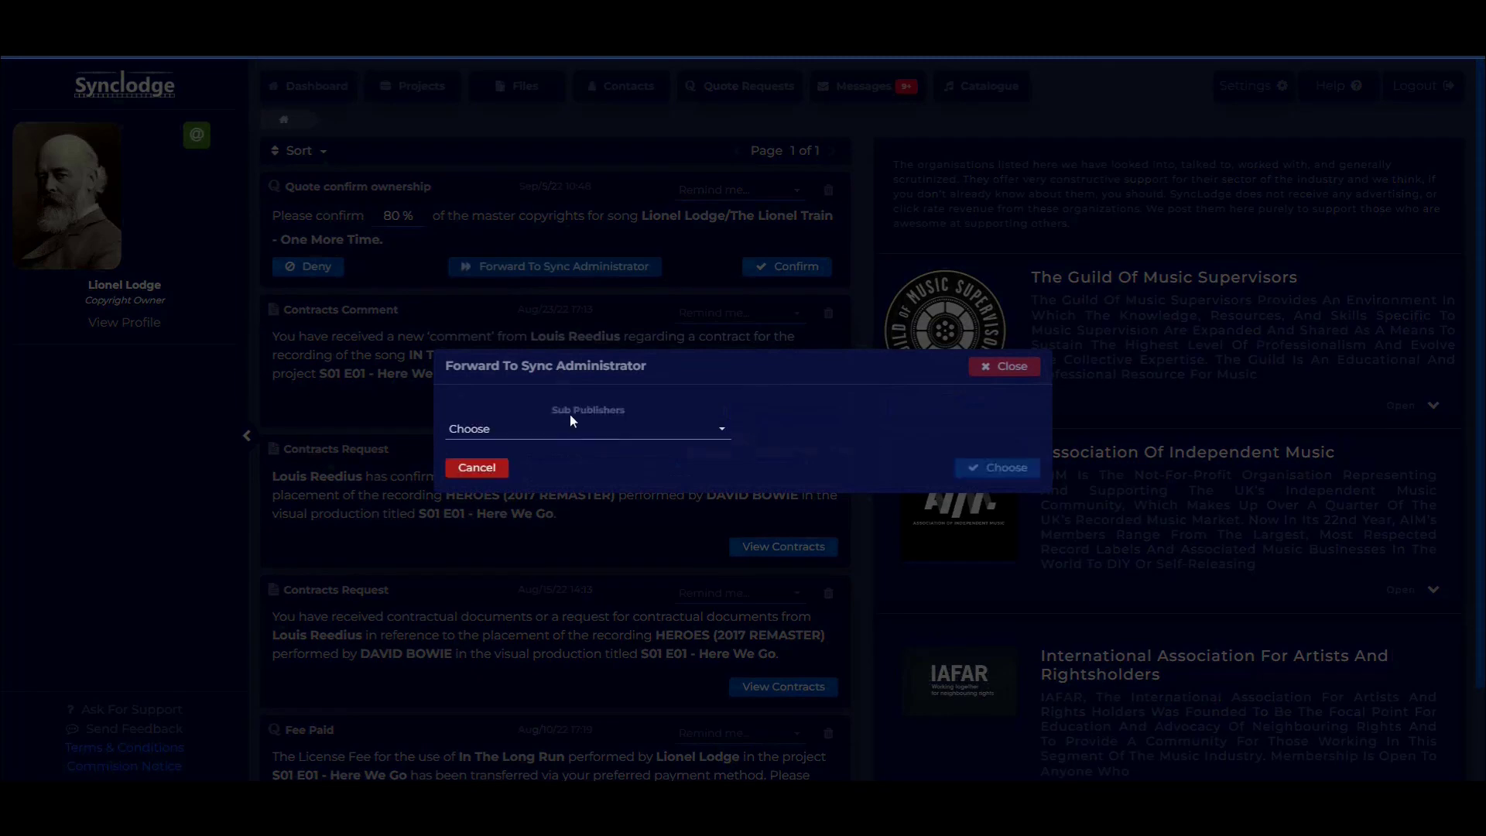
{"action": "left_click", "coordinate": [569, 437]}
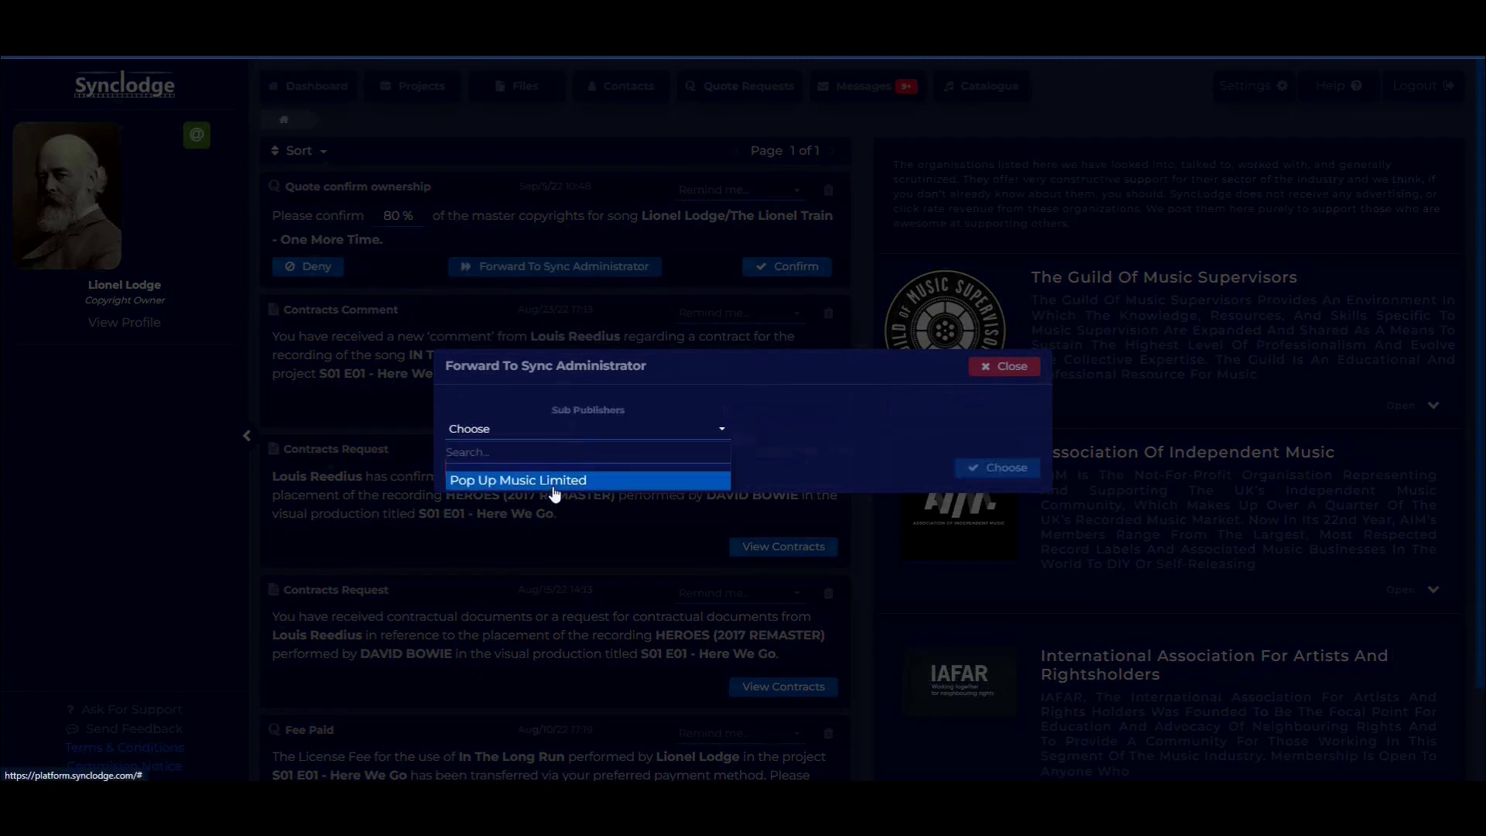
{"action": "left_click", "coordinate": [985, 368]}
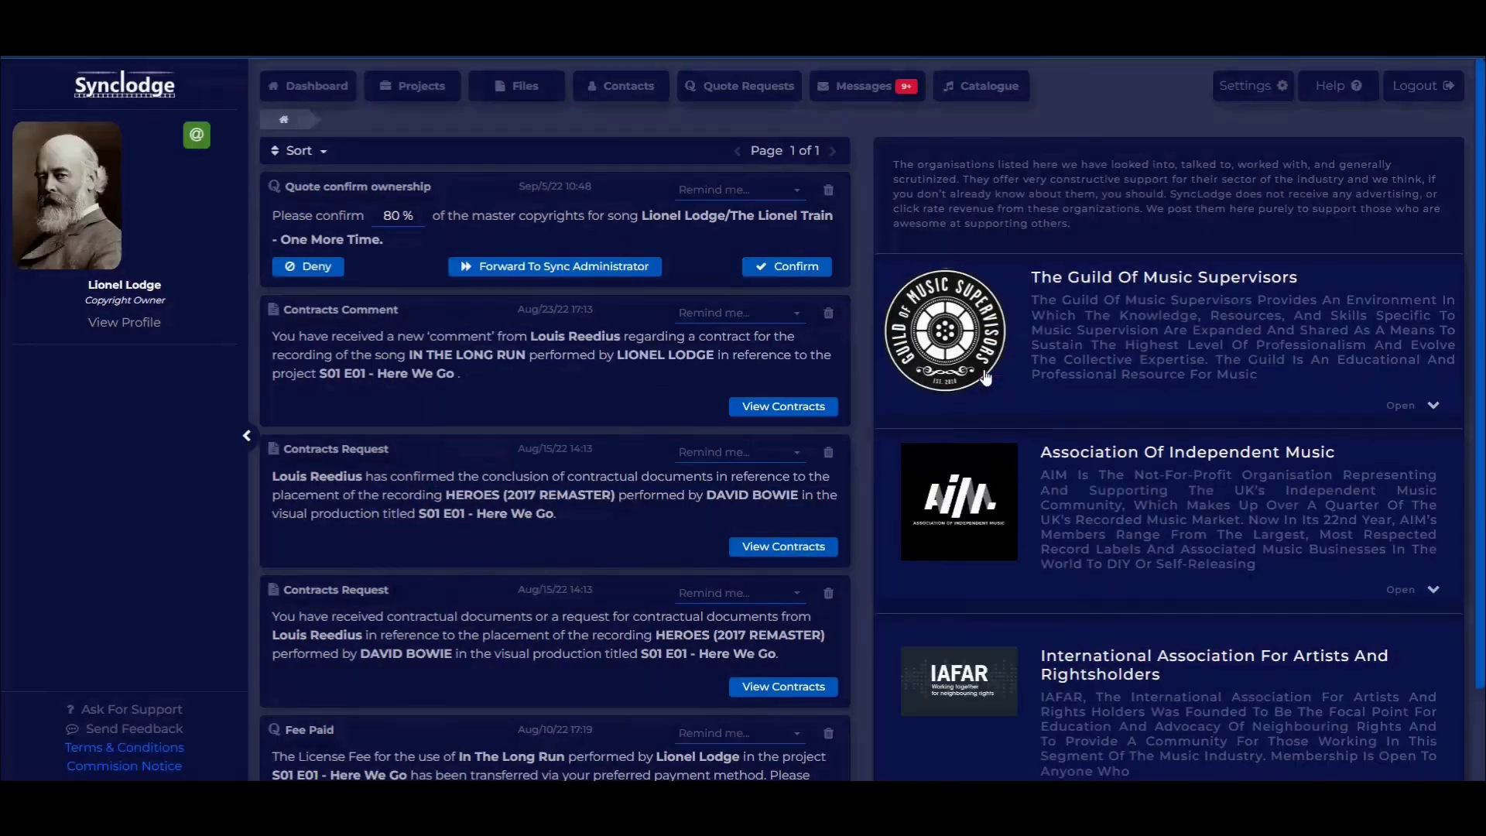
Step: Confirm the master copyright ownership of One More Time and open its new quote request to review the licence terms
{"action": "left_click", "coordinate": [801, 268]}
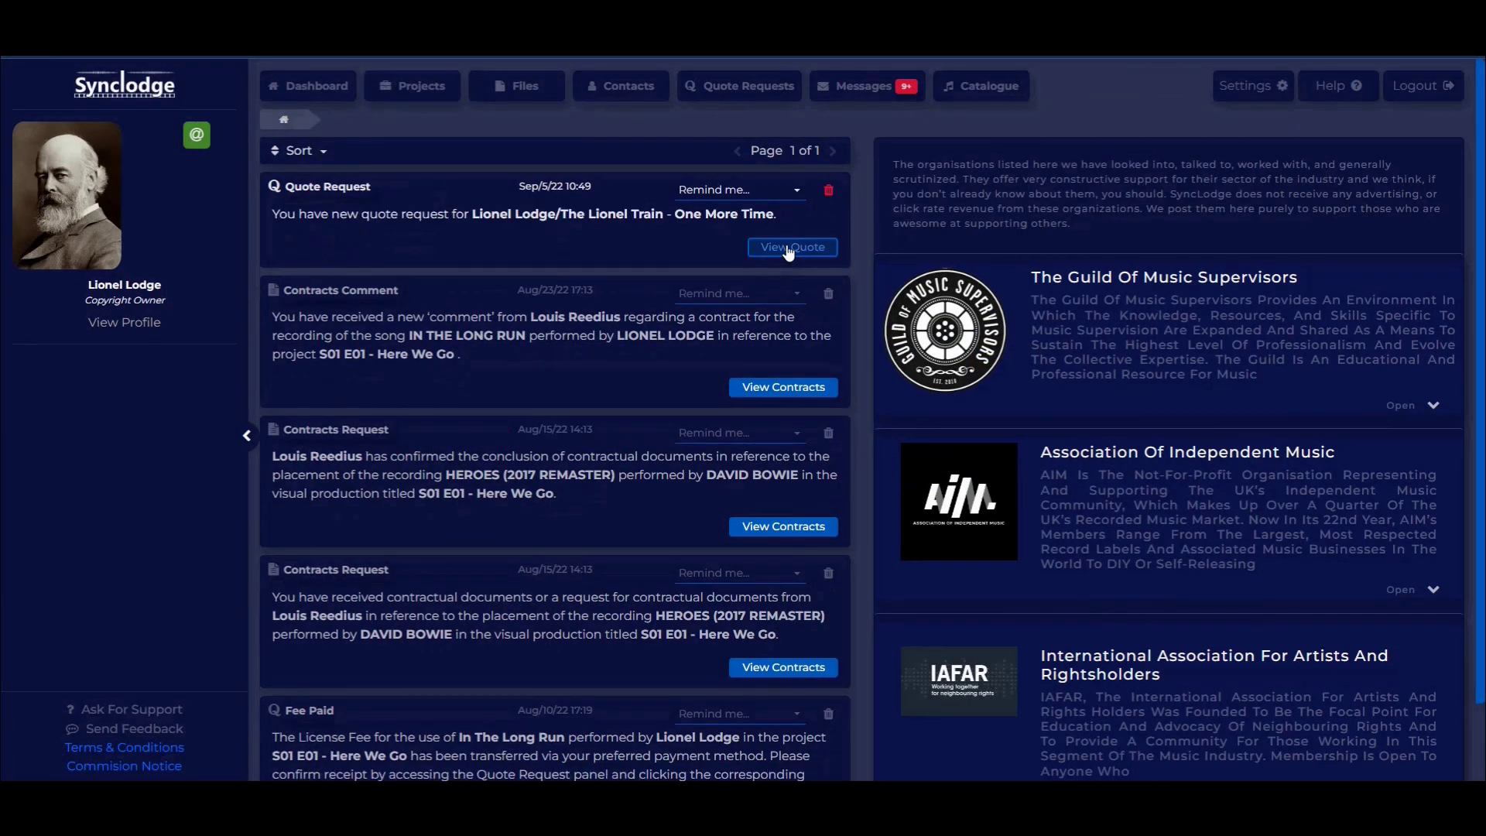
{"action": "left_click", "coordinate": [791, 247]}
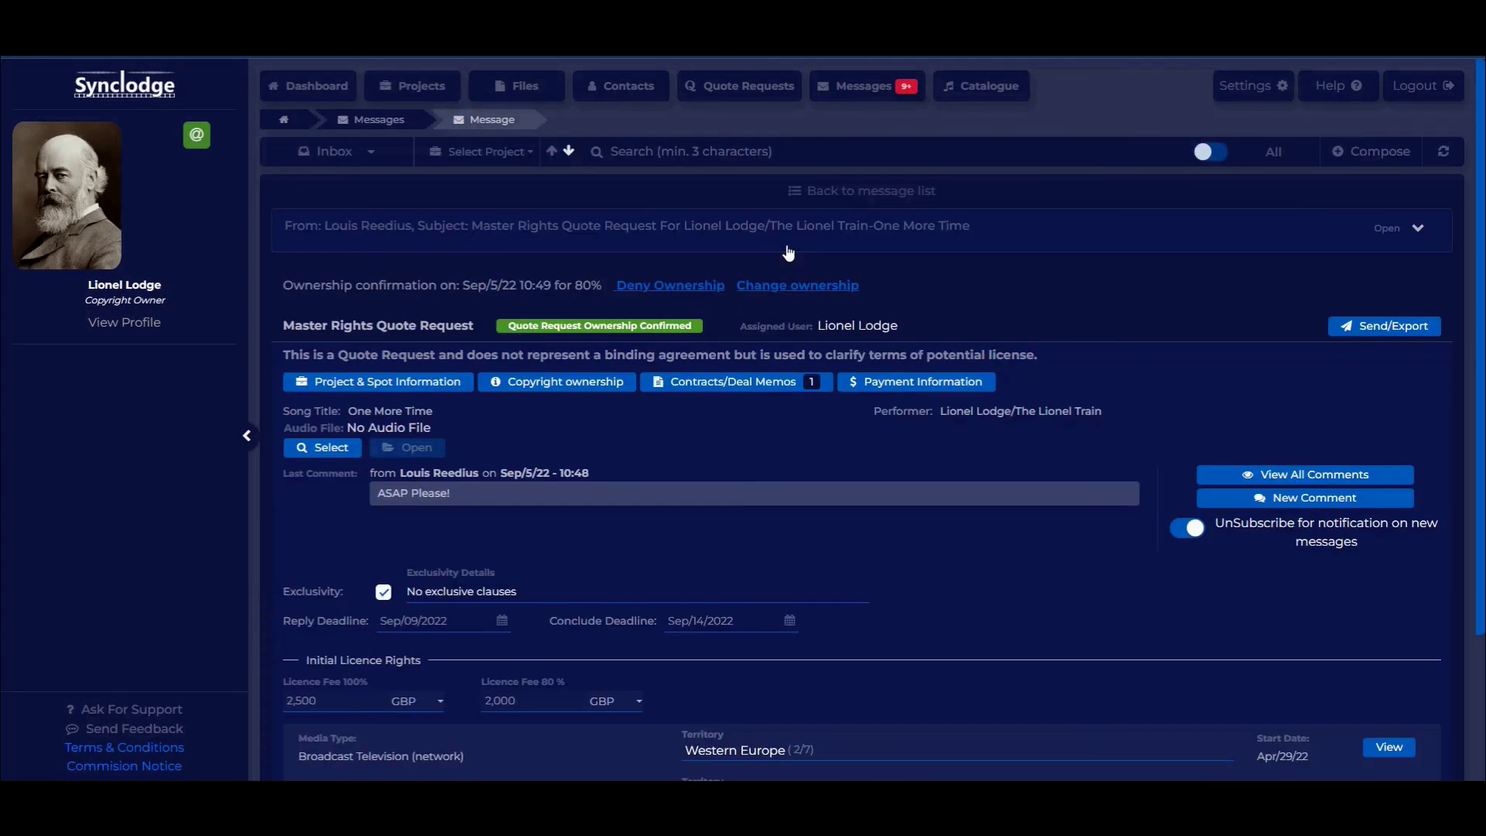
{"action": "scroll", "coordinate": [787, 253], "scroll_direction": "down", "scroll_amount": 3}
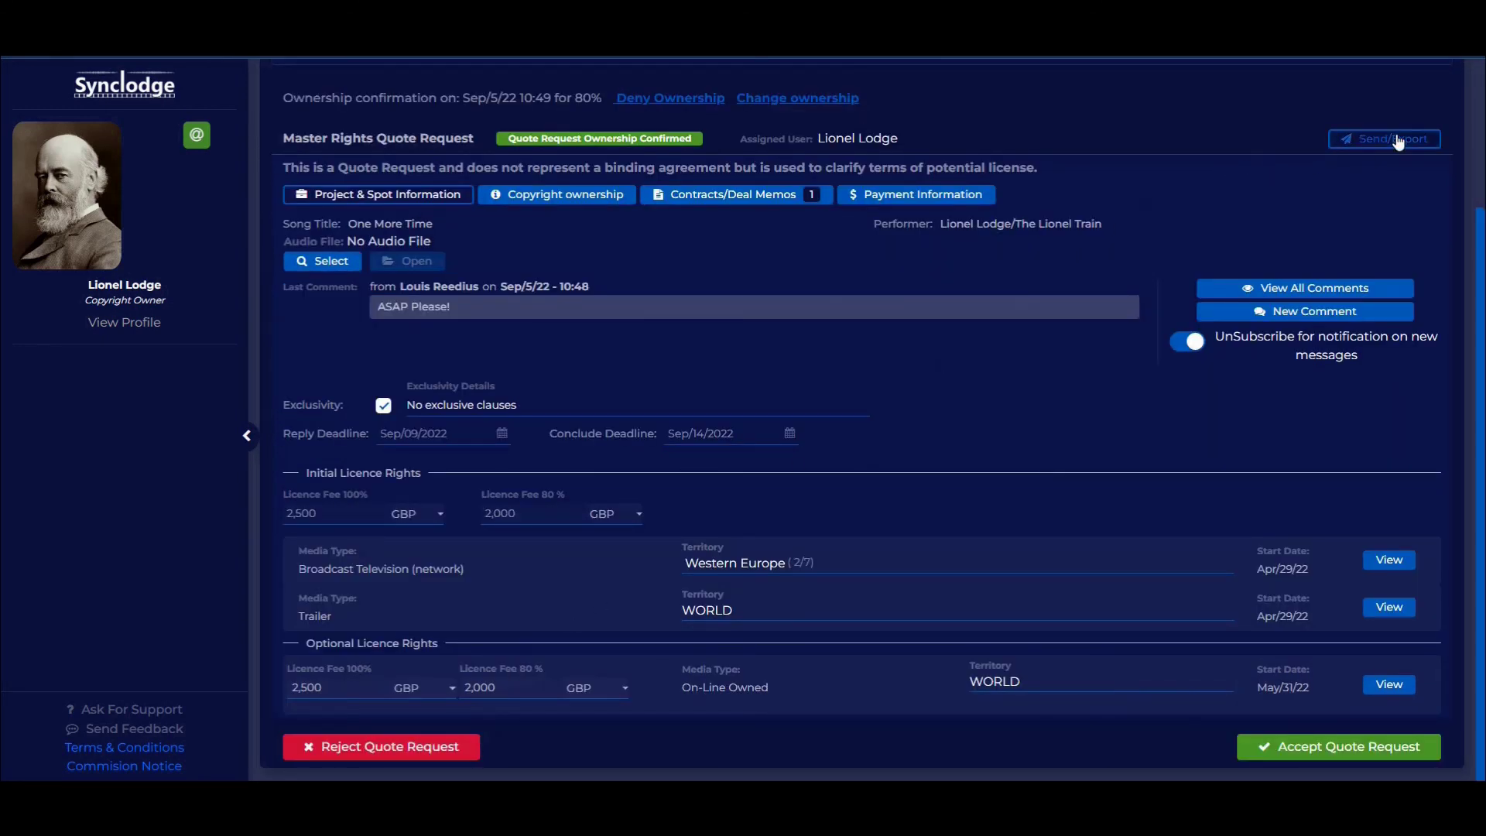
Step: Preview the One More Time quote request as a PDF, review both pages, and close the export dialog without sending or exporting
{"action": "left_click", "coordinate": [1385, 140]}
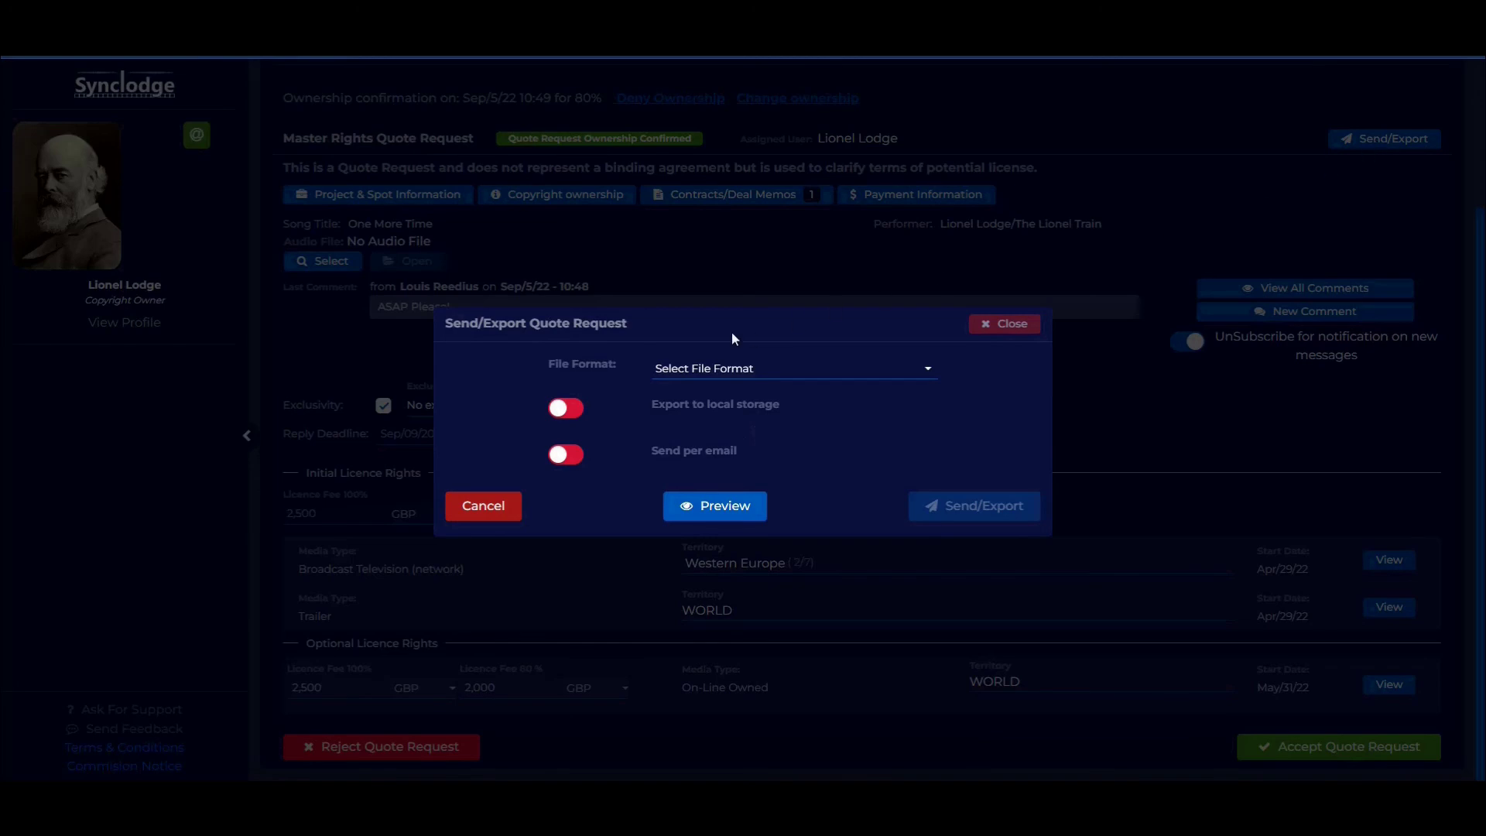
{"action": "left_click", "coordinate": [706, 373]}
{"action": "left_click", "coordinate": [704, 388]}
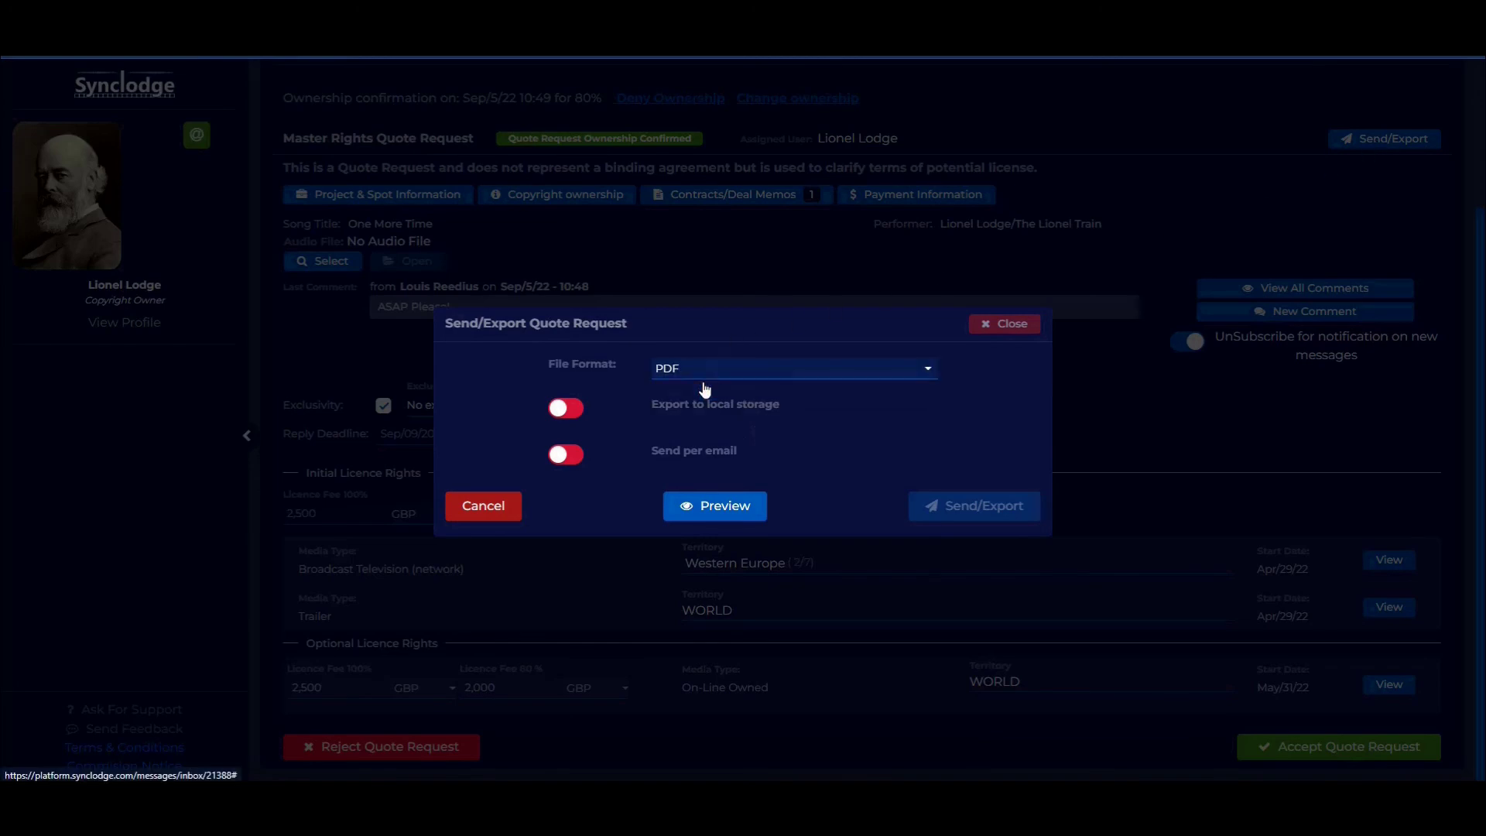
{"action": "left_click", "coordinate": [712, 512]}
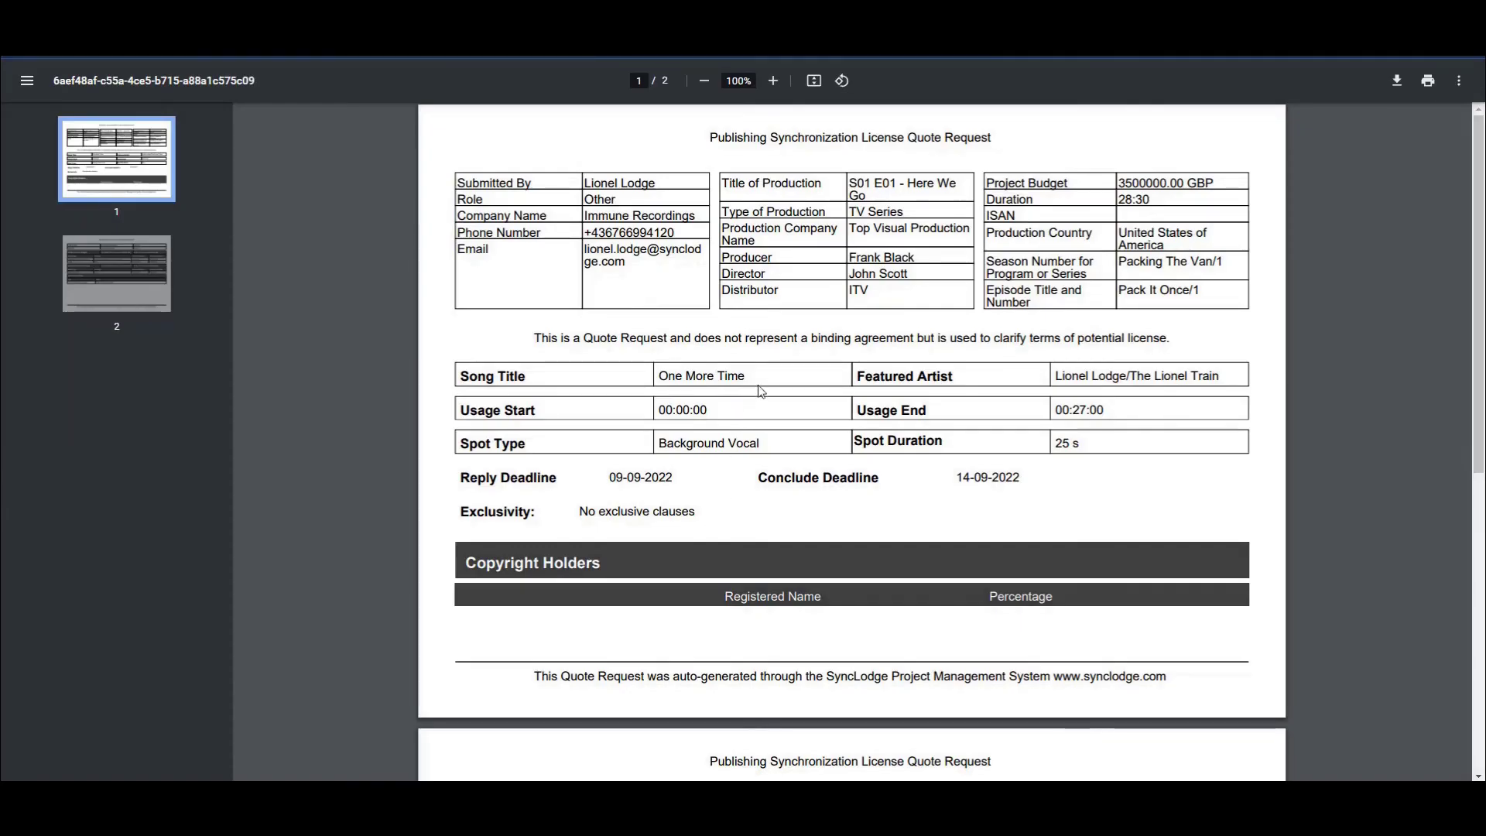
{"action": "scroll", "coordinate": [759, 386], "scroll_direction": "down", "scroll_amount": 7}
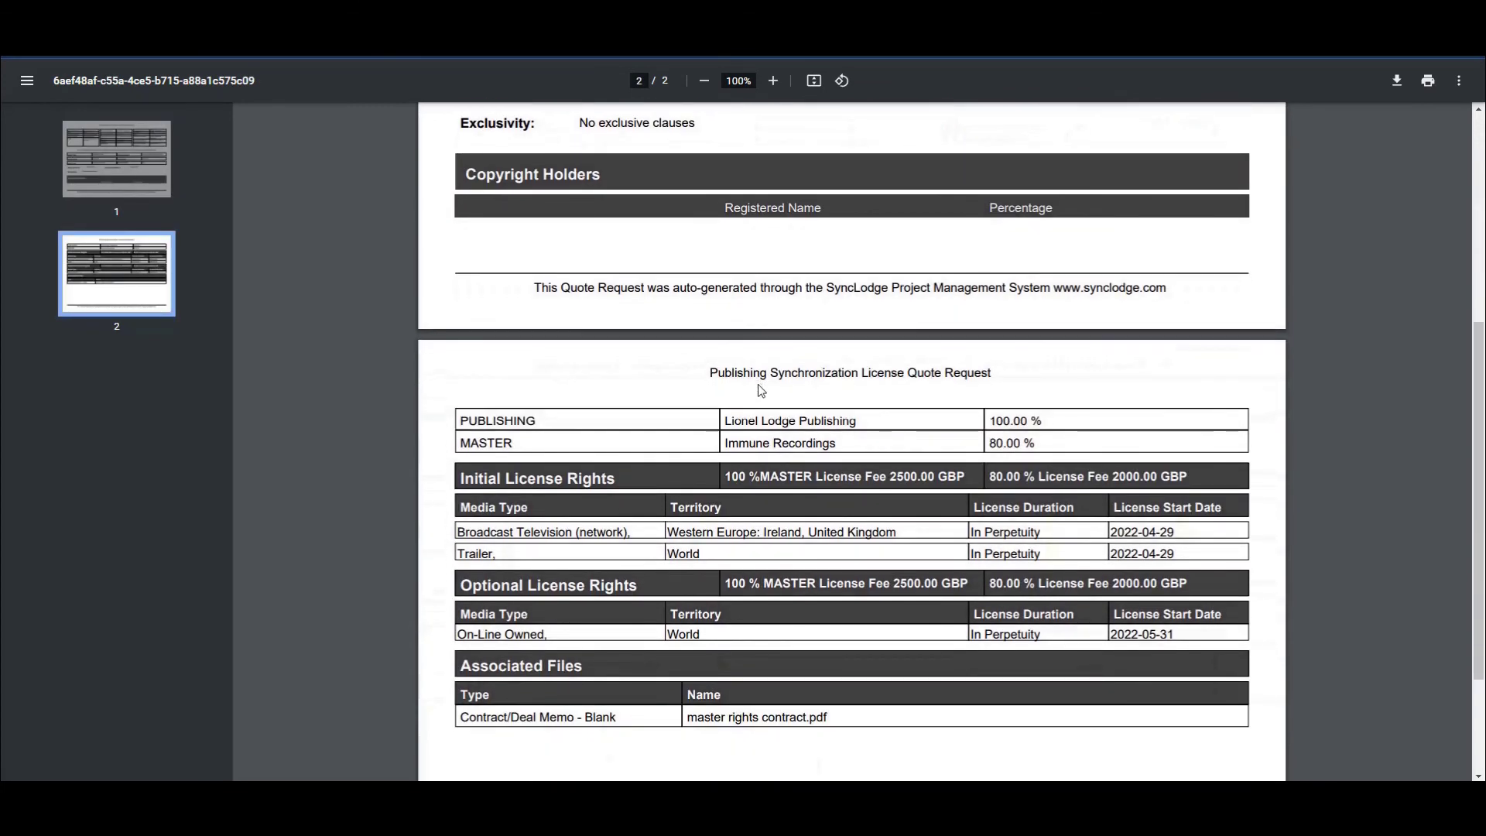
{"action": "scroll", "coordinate": [758, 384], "scroll_direction": "up", "scroll_amount": 6}
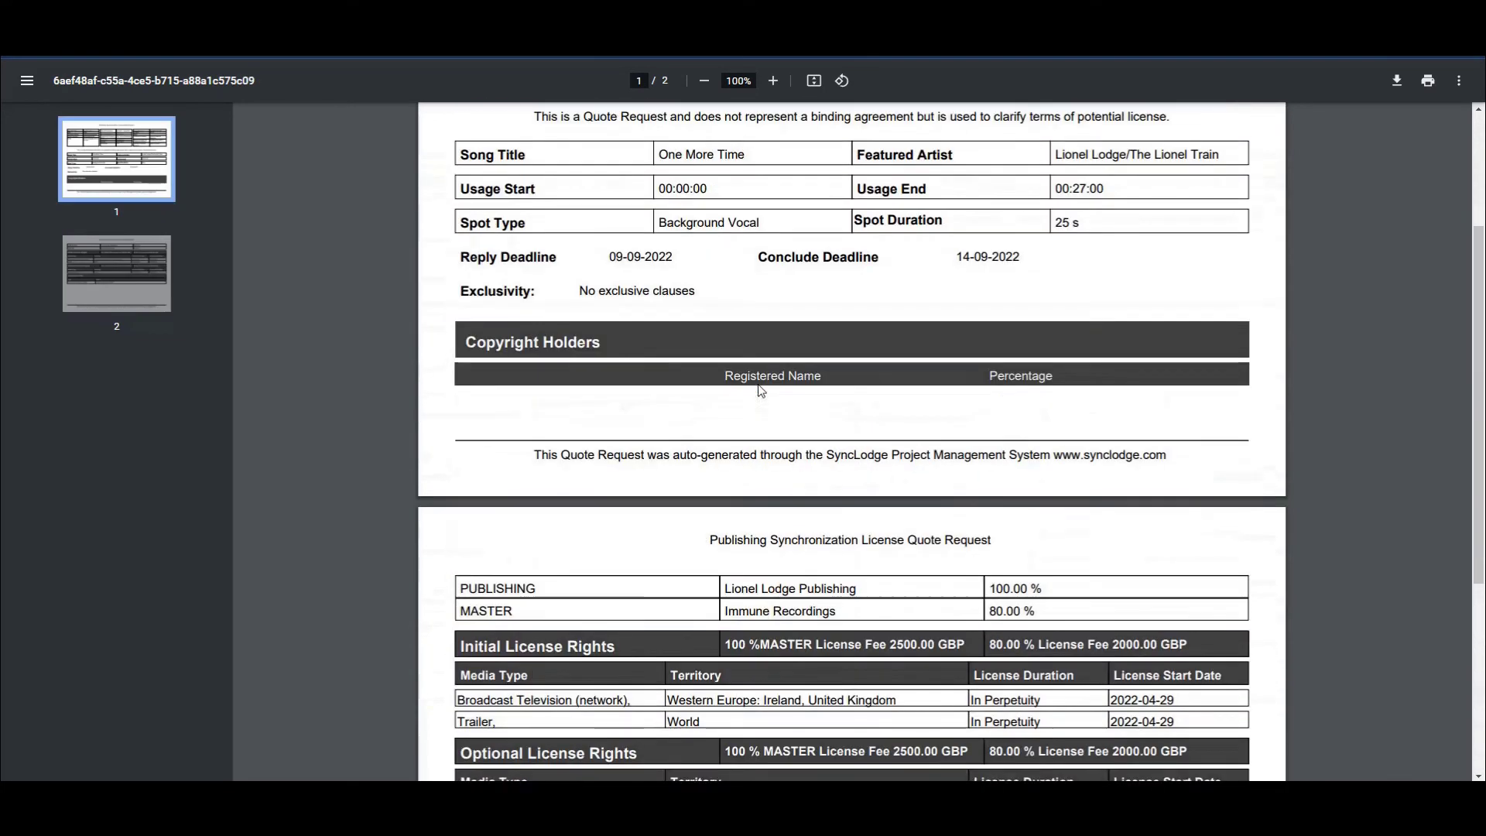
{"action": "scroll", "coordinate": [759, 384], "scroll_direction": "up", "scroll_amount": 2}
{"action": "key", "text": "ctrl+w"}
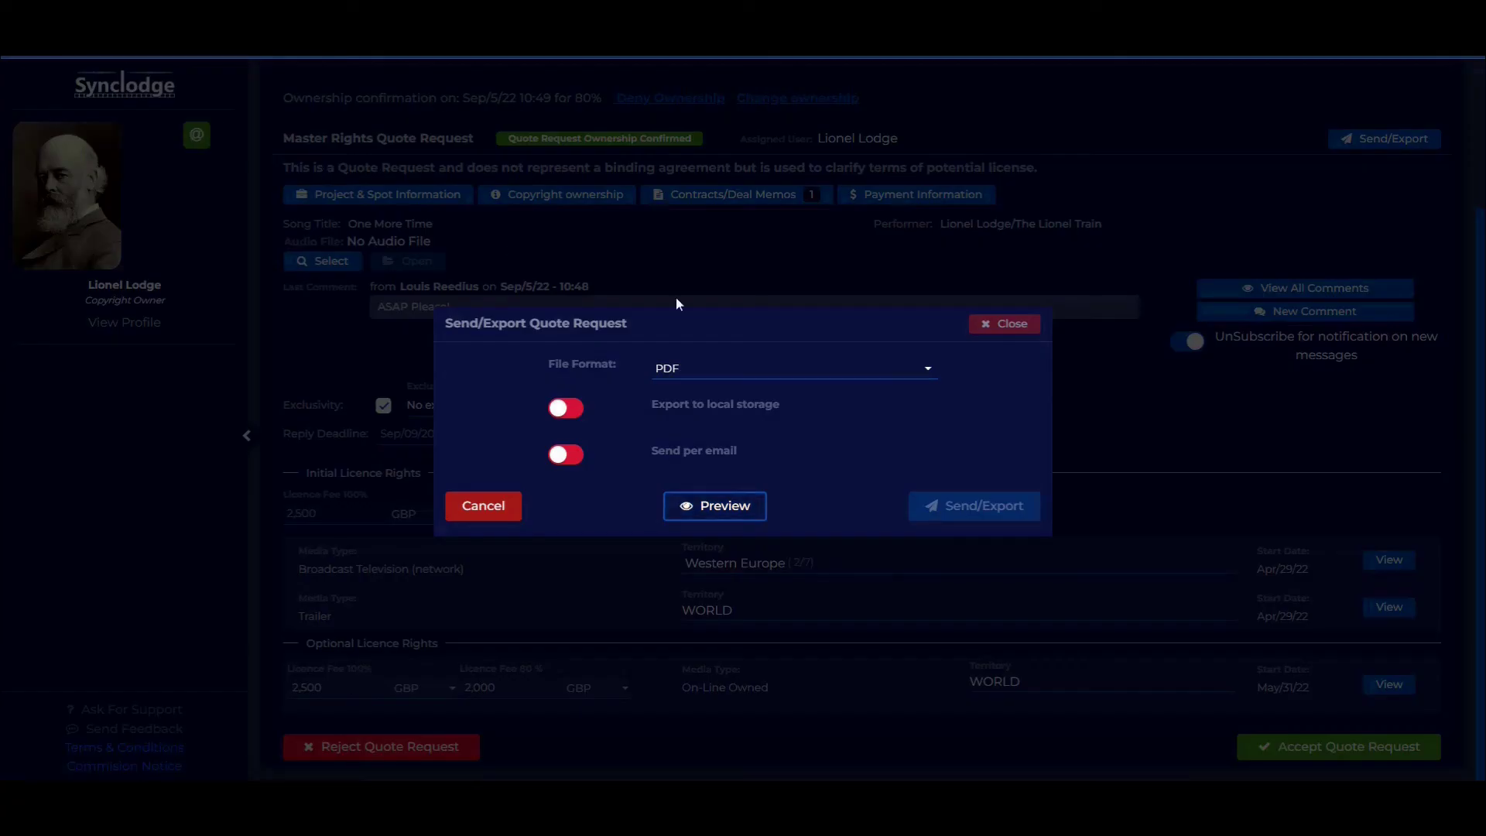
{"action": "left_click", "coordinate": [1015, 325]}
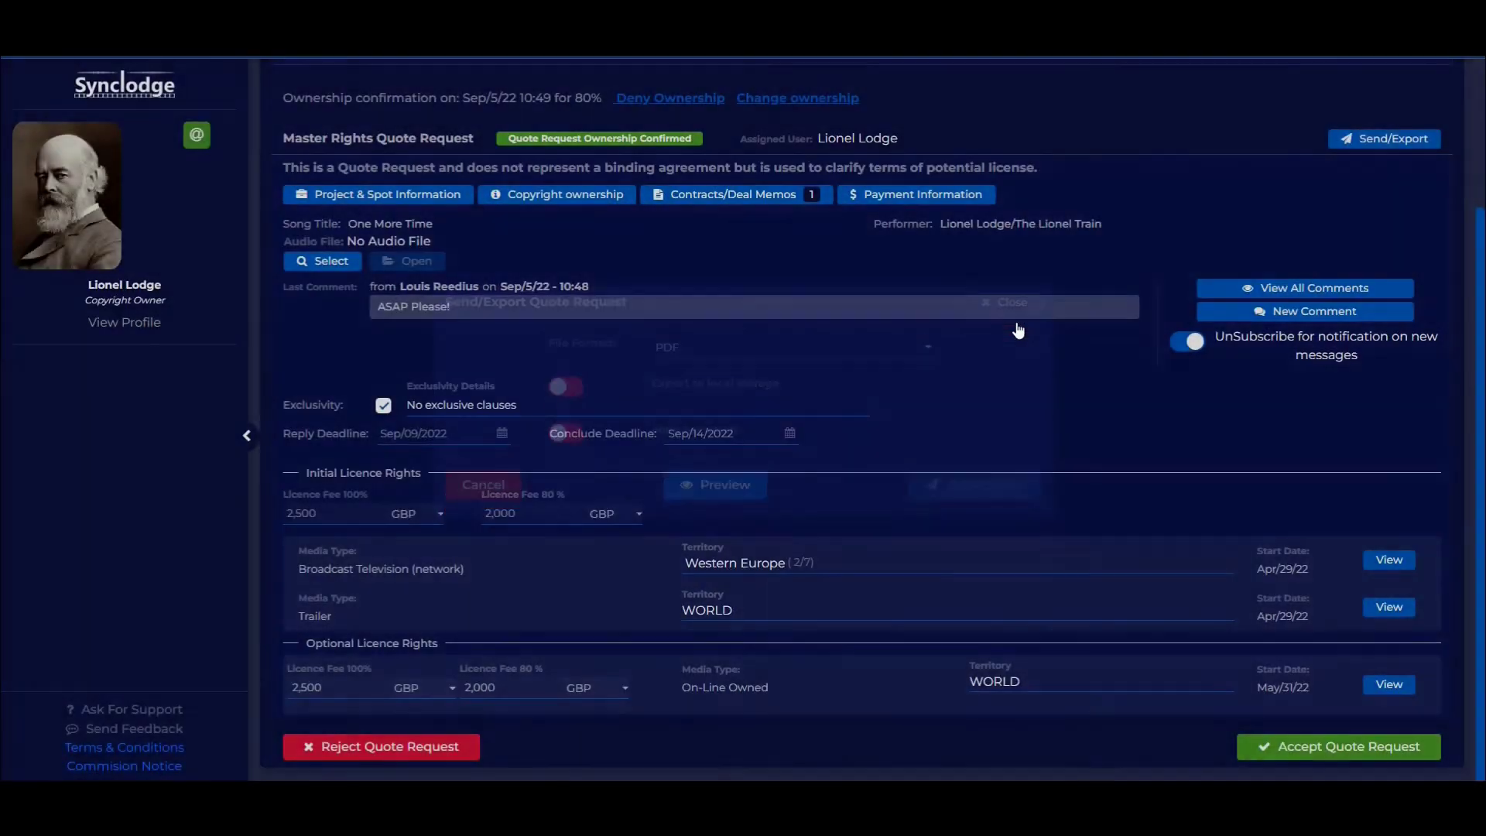
Step: Send the new comment "Let me check" on the One More Time quote request and close the comment window
{"action": "left_click", "coordinate": [1277, 314]}
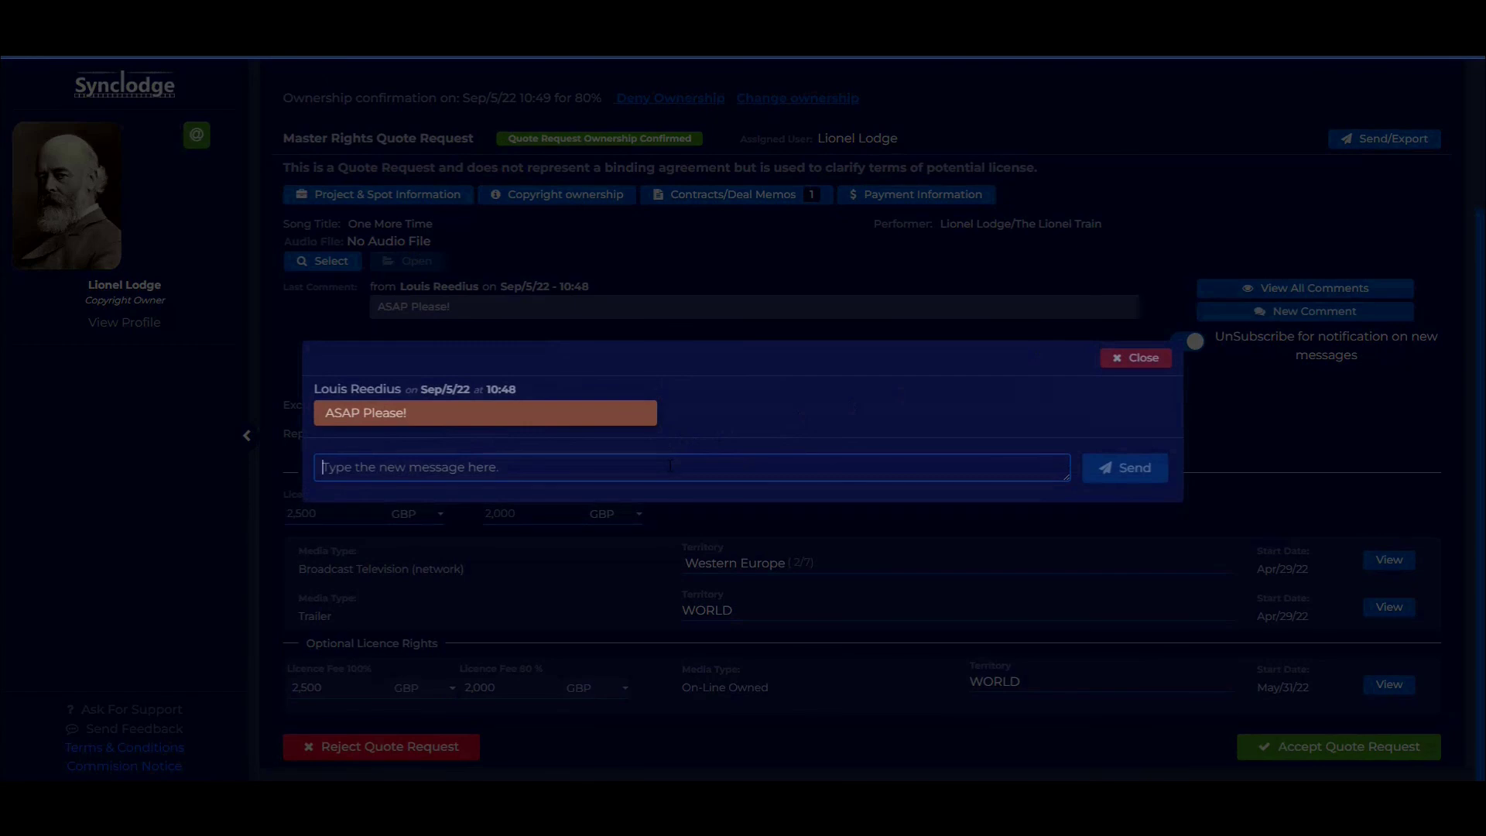
{"action": "type", "text": "Let me ch"}
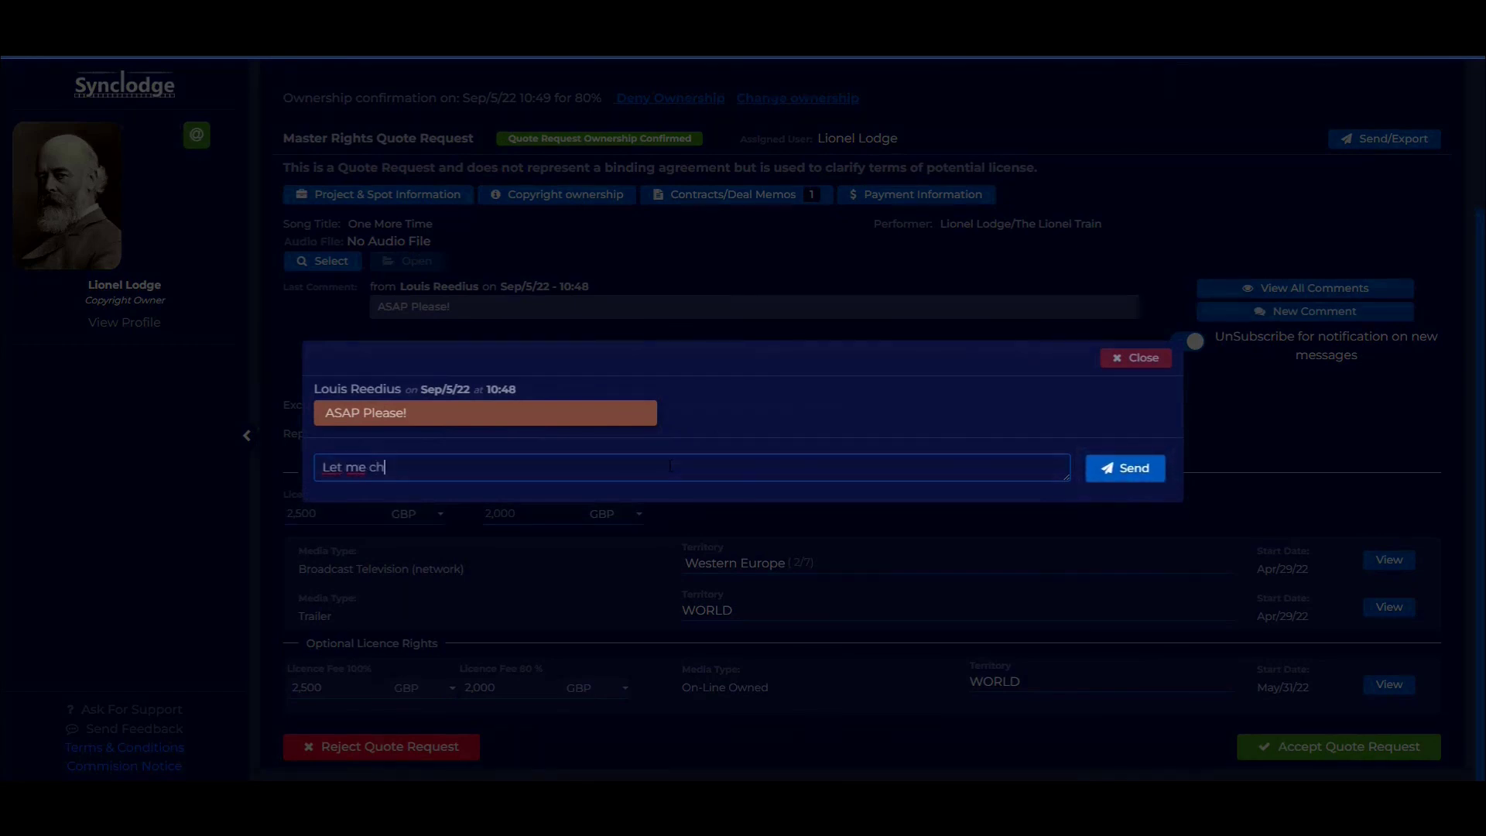
{"action": "type", "text": "eck"}
{"action": "left_click", "coordinate": [1107, 468]}
{"action": "left_click", "coordinate": [1112, 338]}
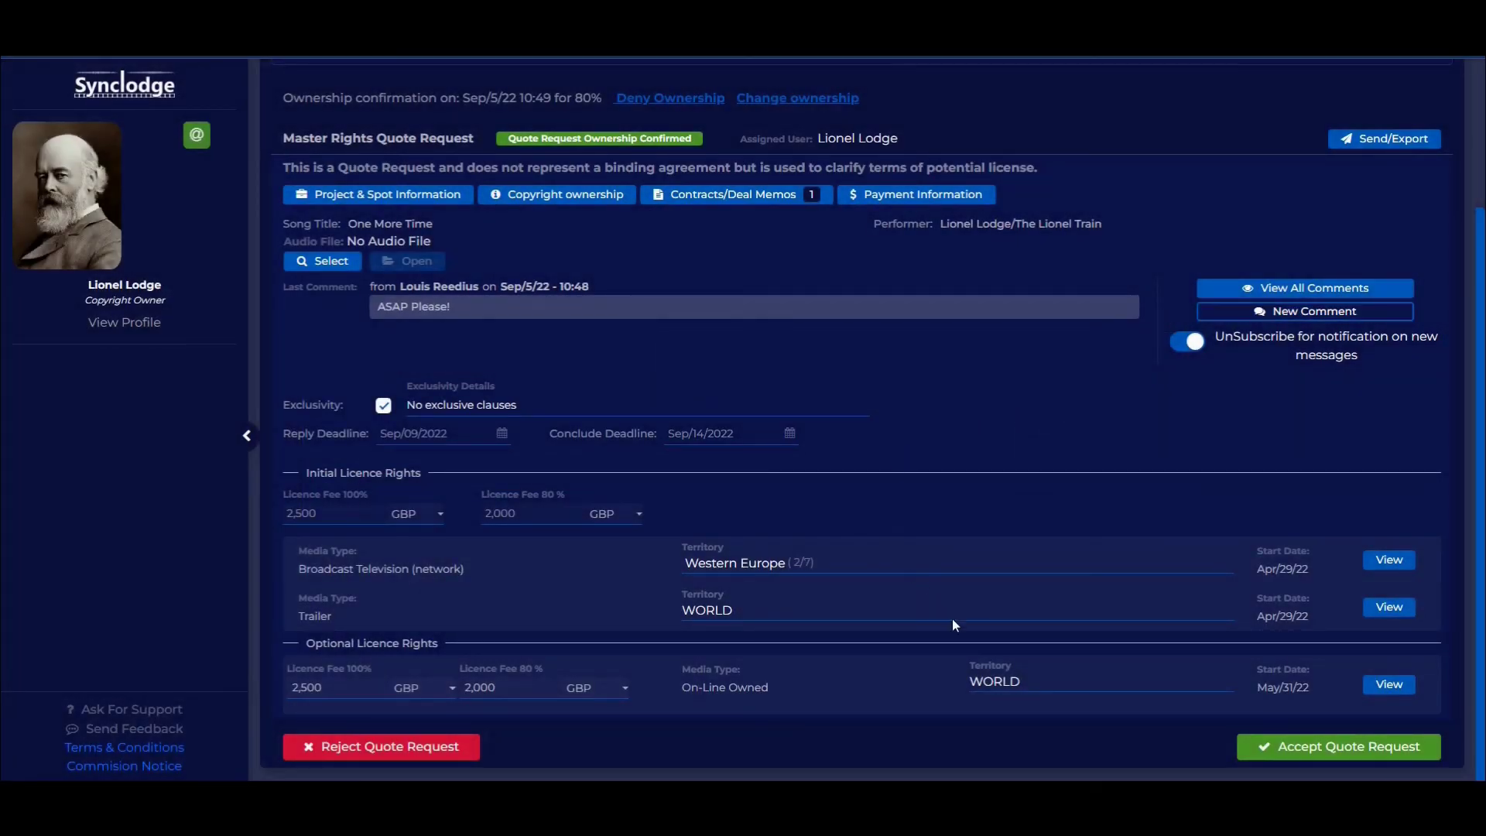
Step: Accept the One More Time quote request, confirming continued copyright ownership and choosing Posted Cheque as the payment method
{"action": "left_click", "coordinate": [1307, 749]}
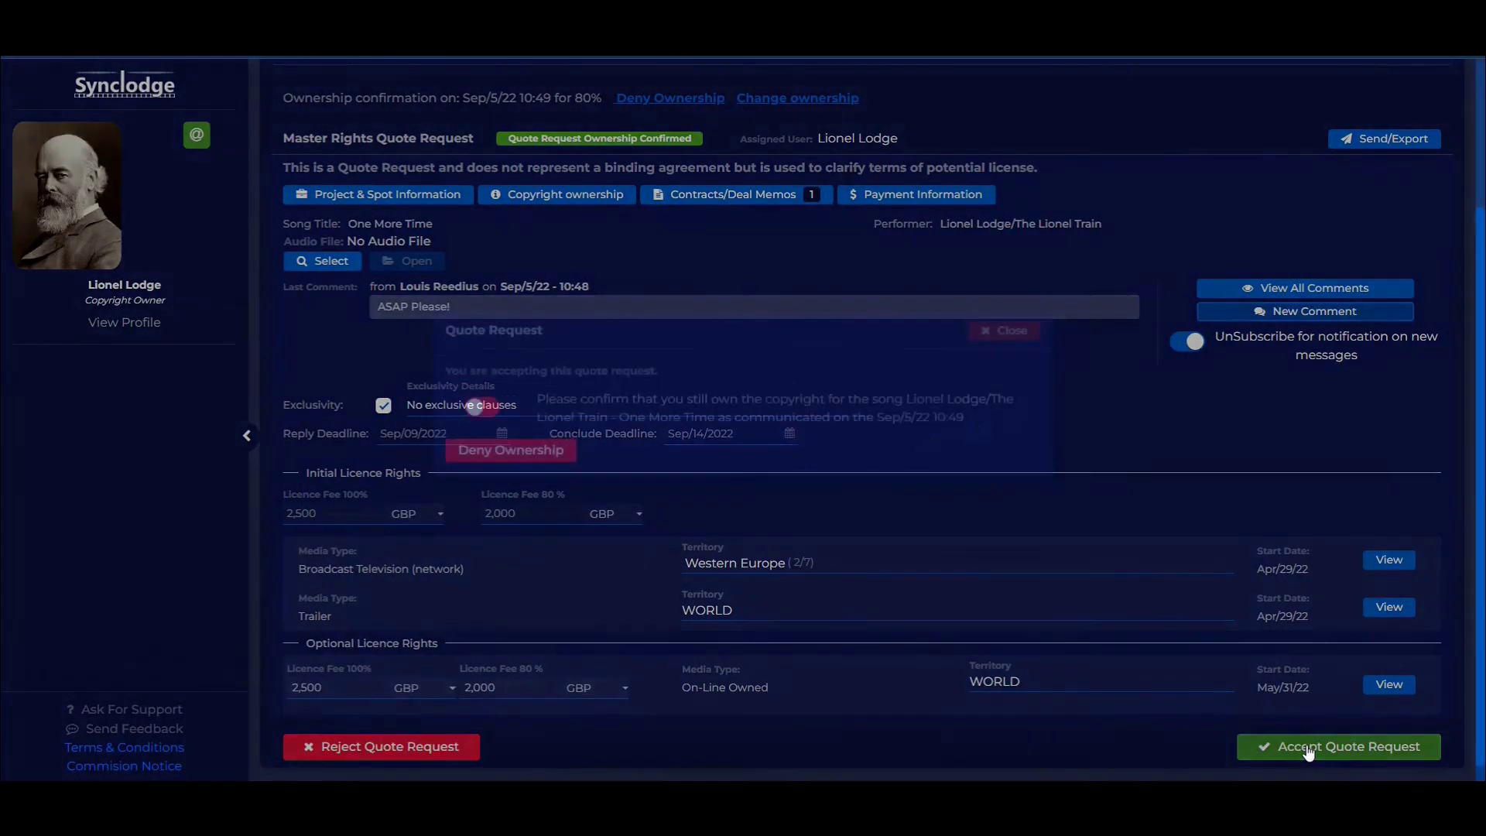
{"action": "left_click", "coordinate": [483, 433]}
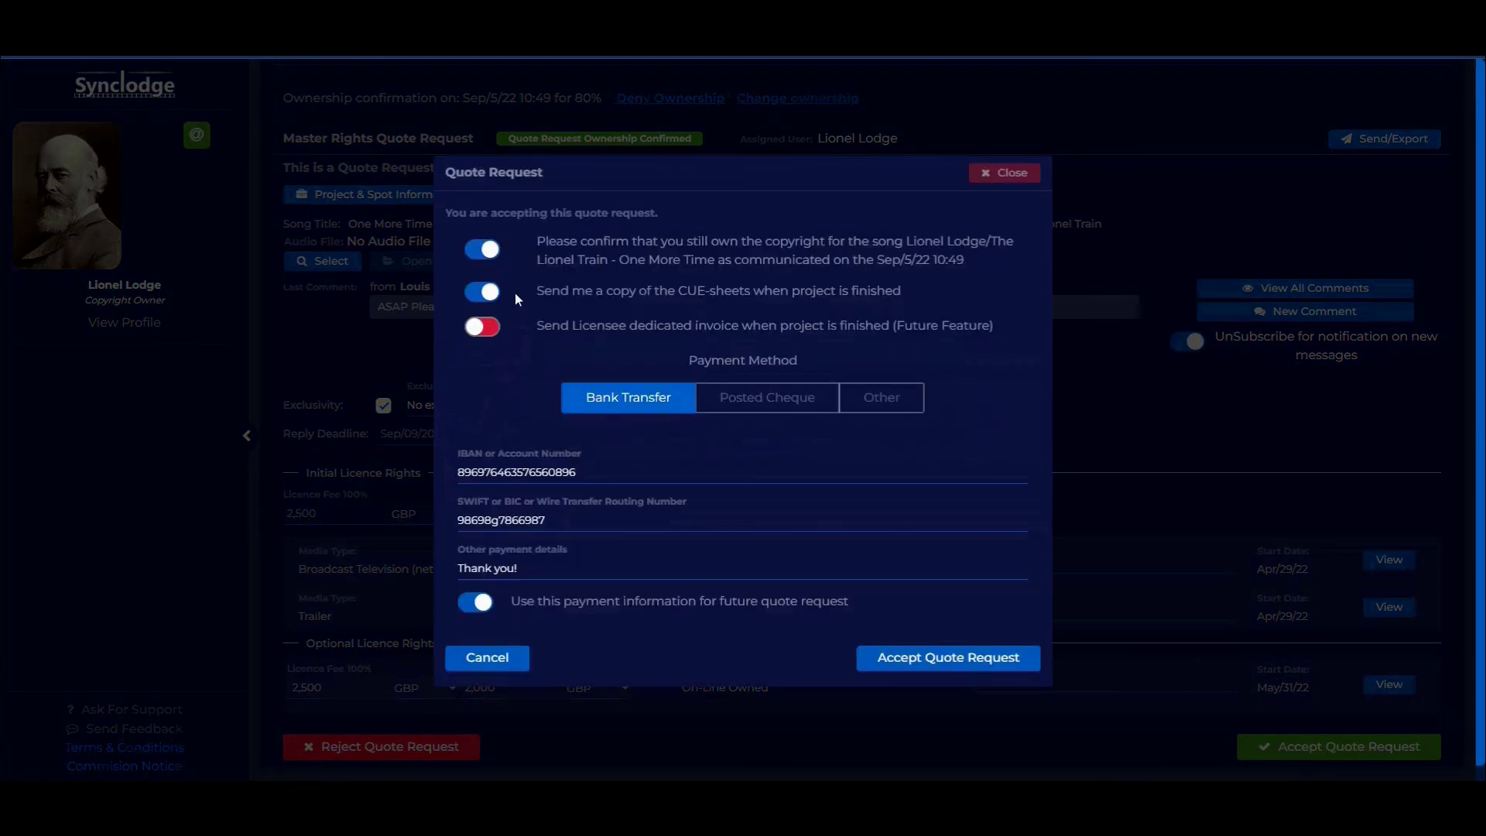
{"action": "left_click_drag", "start_coordinate": [536, 291], "coordinate": [916, 290]}
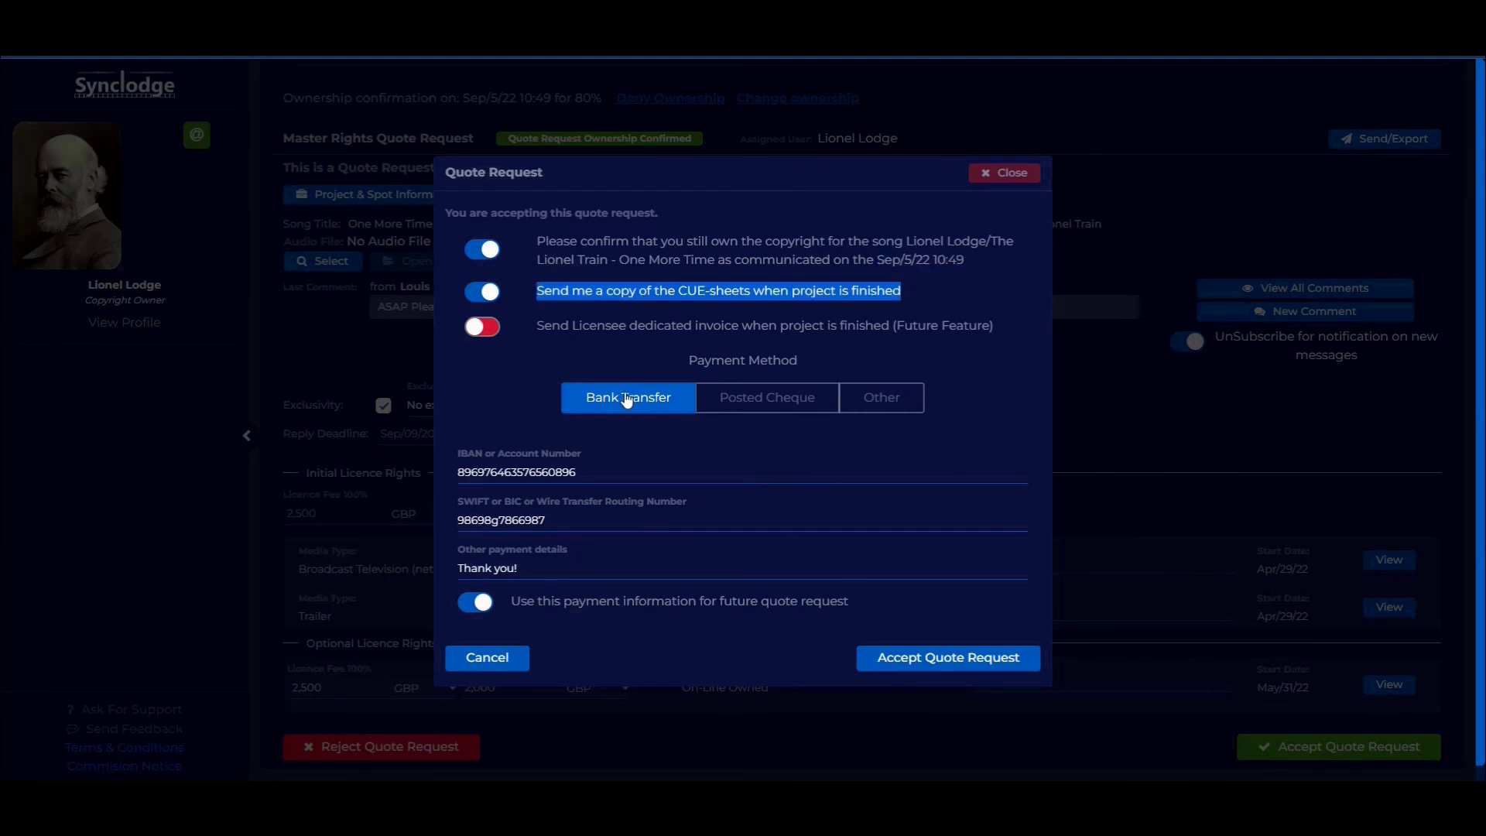
{"action": "left_click", "coordinate": [620, 438]}
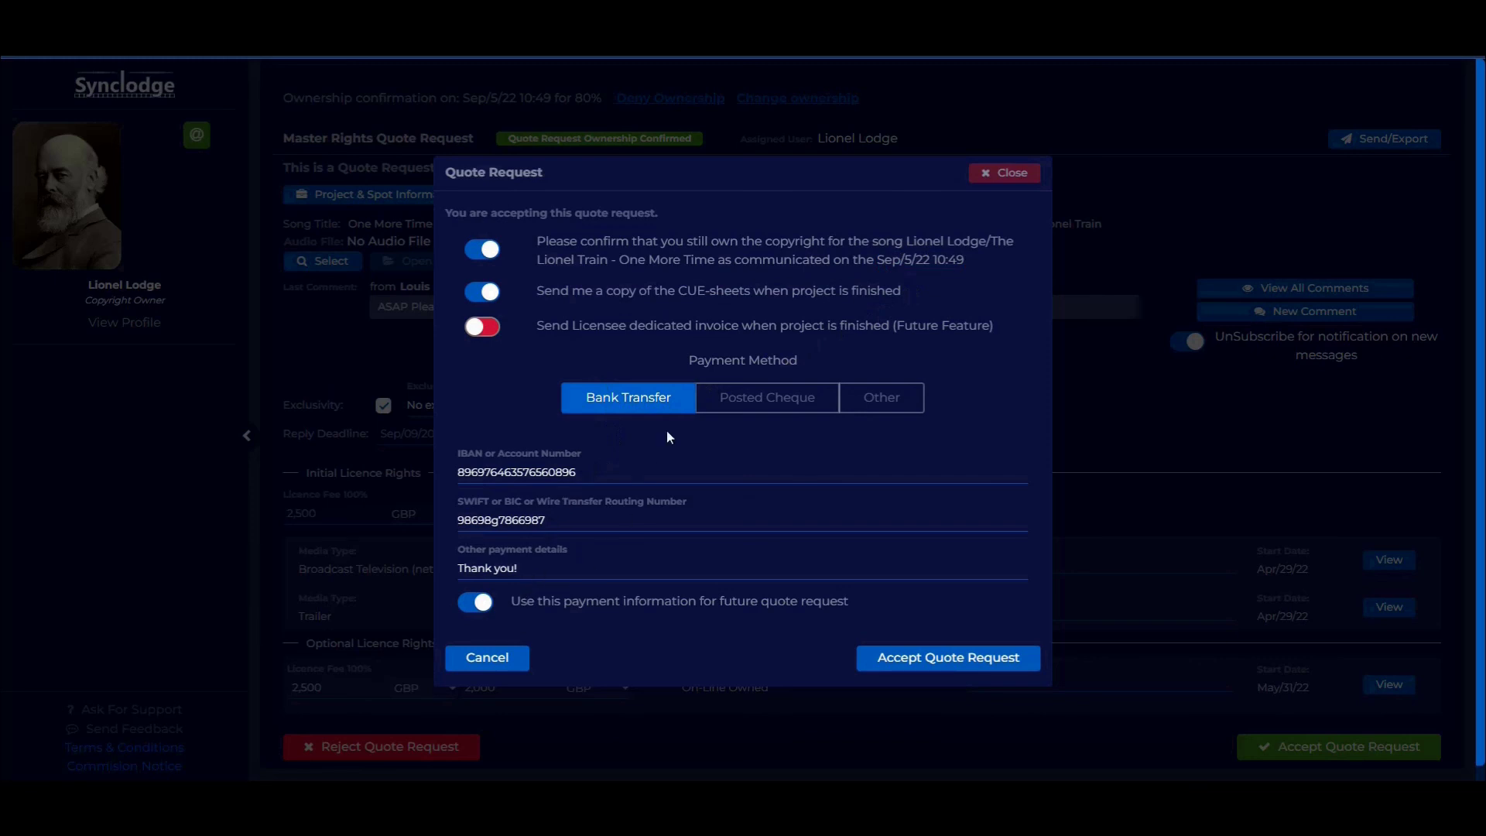
{"action": "left_click", "coordinate": [766, 396]}
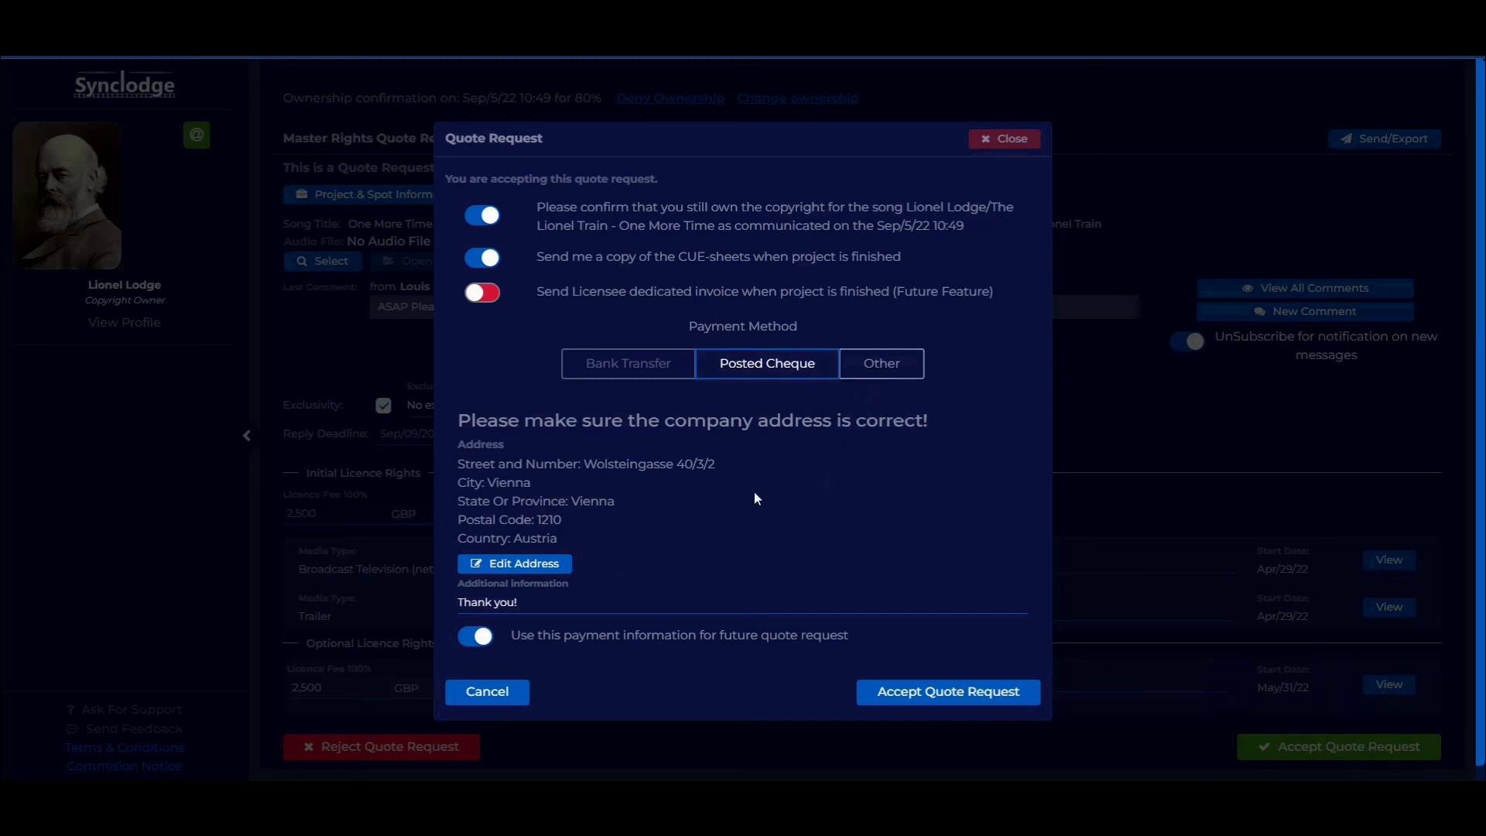
{"action": "left_click", "coordinate": [892, 700]}
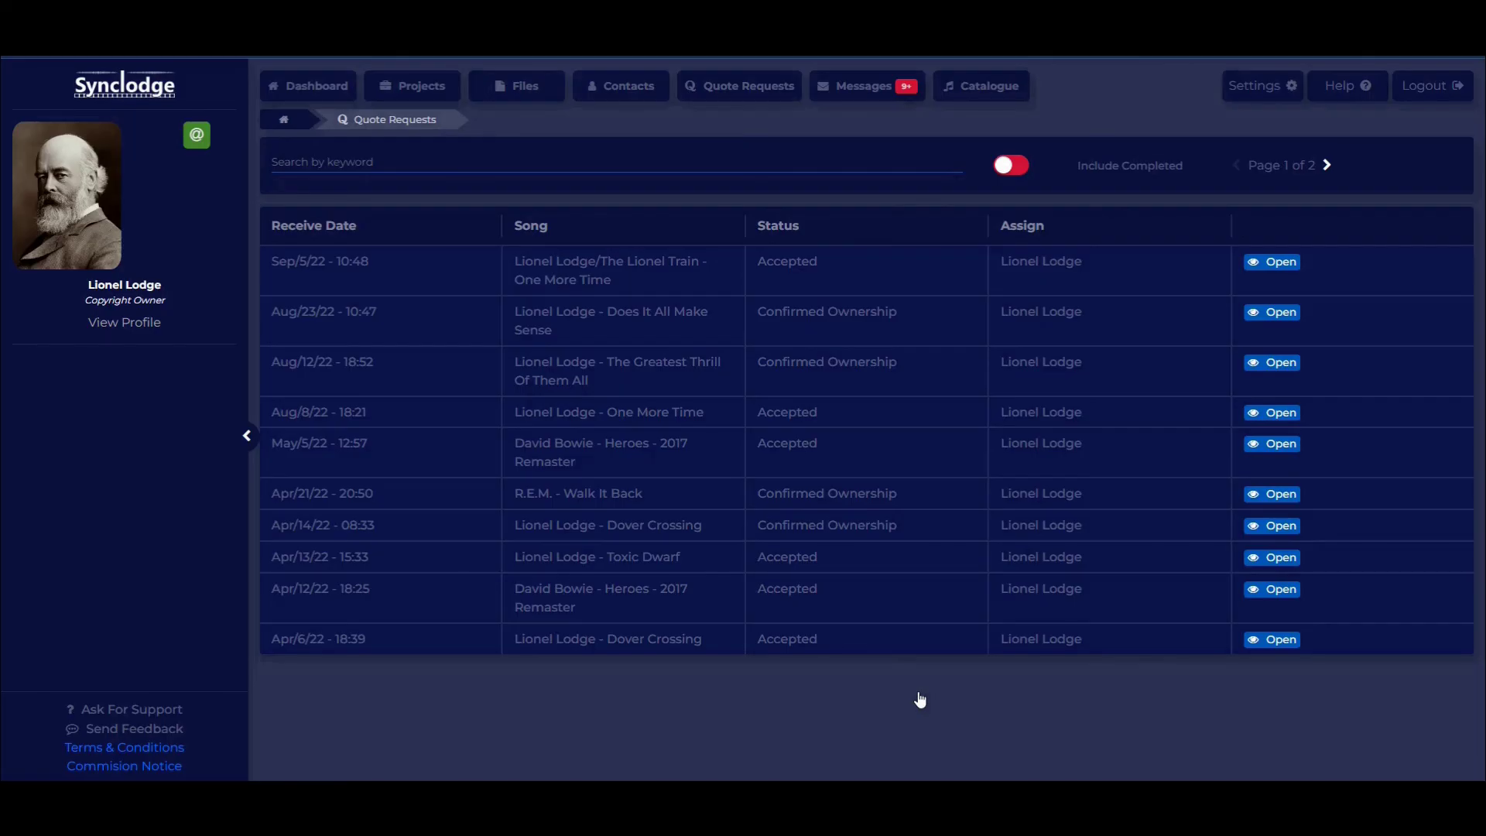